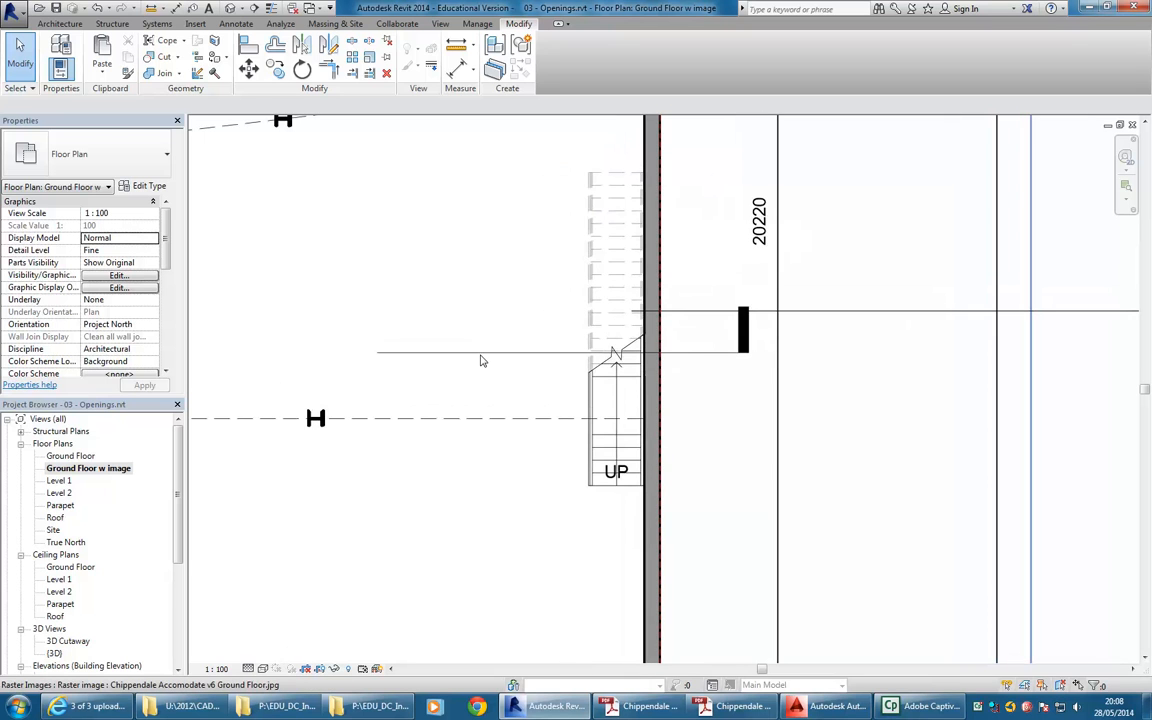
Step: View the Ground Floor plan and return to the staircase area of the Ground Floor w image plan
double_click(70, 456)
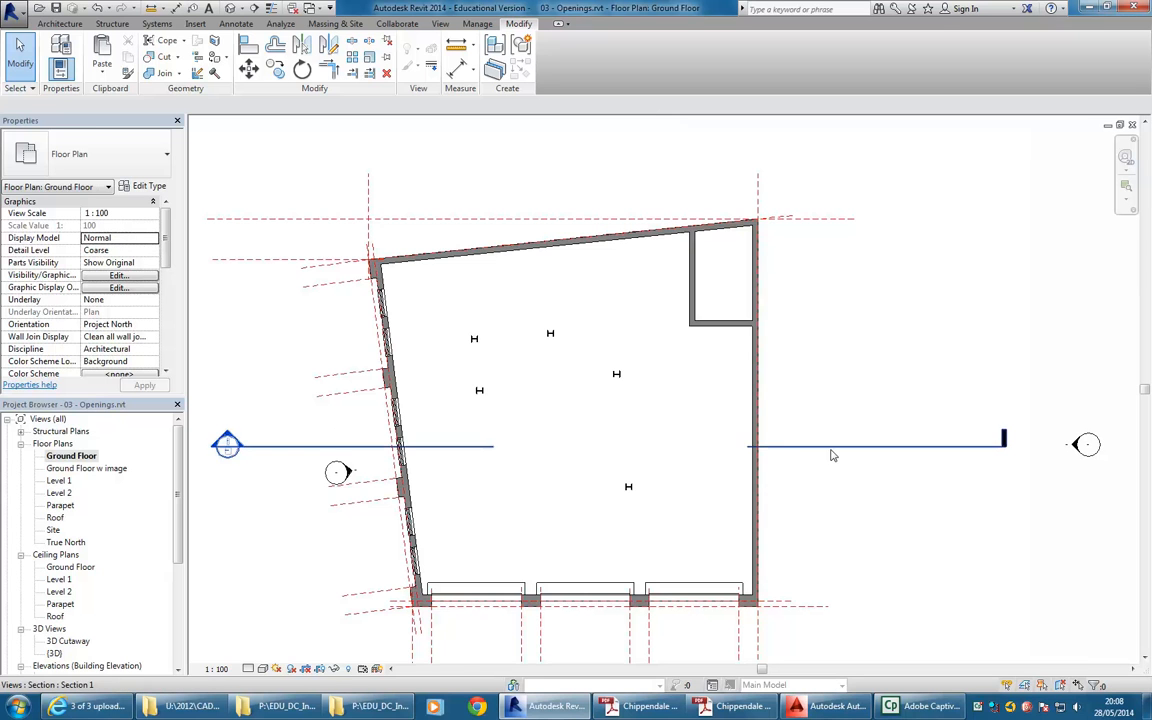
scroll(795, 438, up, 3)
double_click(86, 468)
scroll(665, 240, up, 2)
click(52, 24)
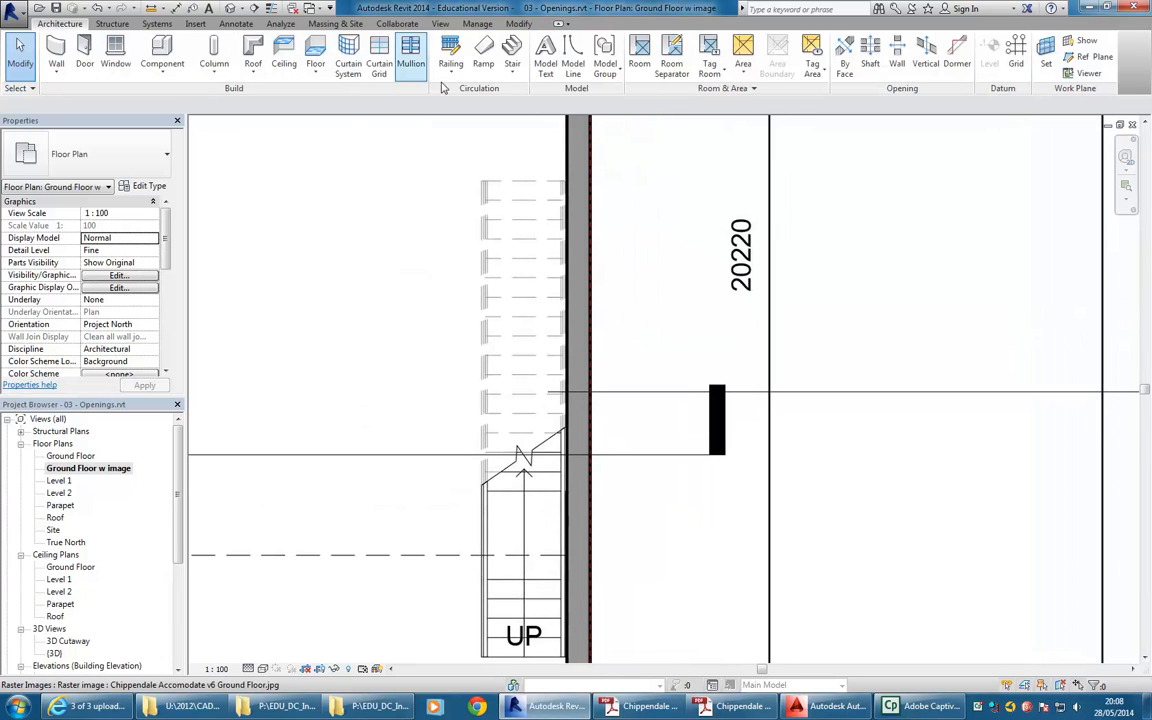
click(508, 79)
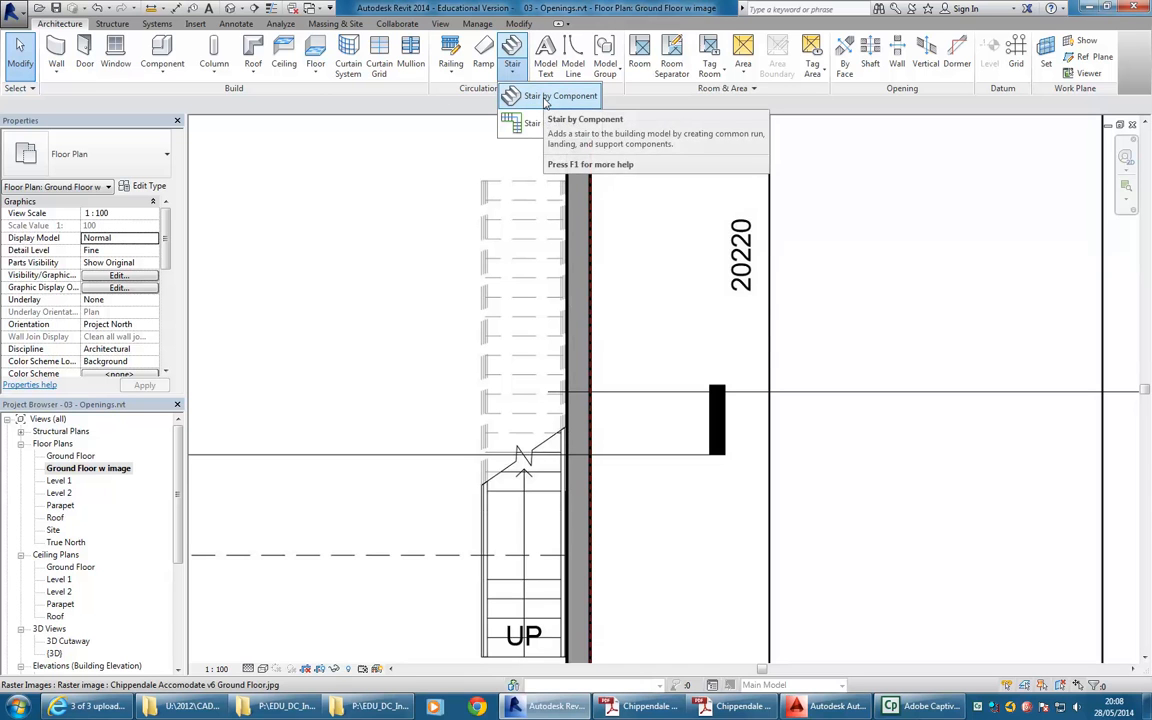
click(545, 97)
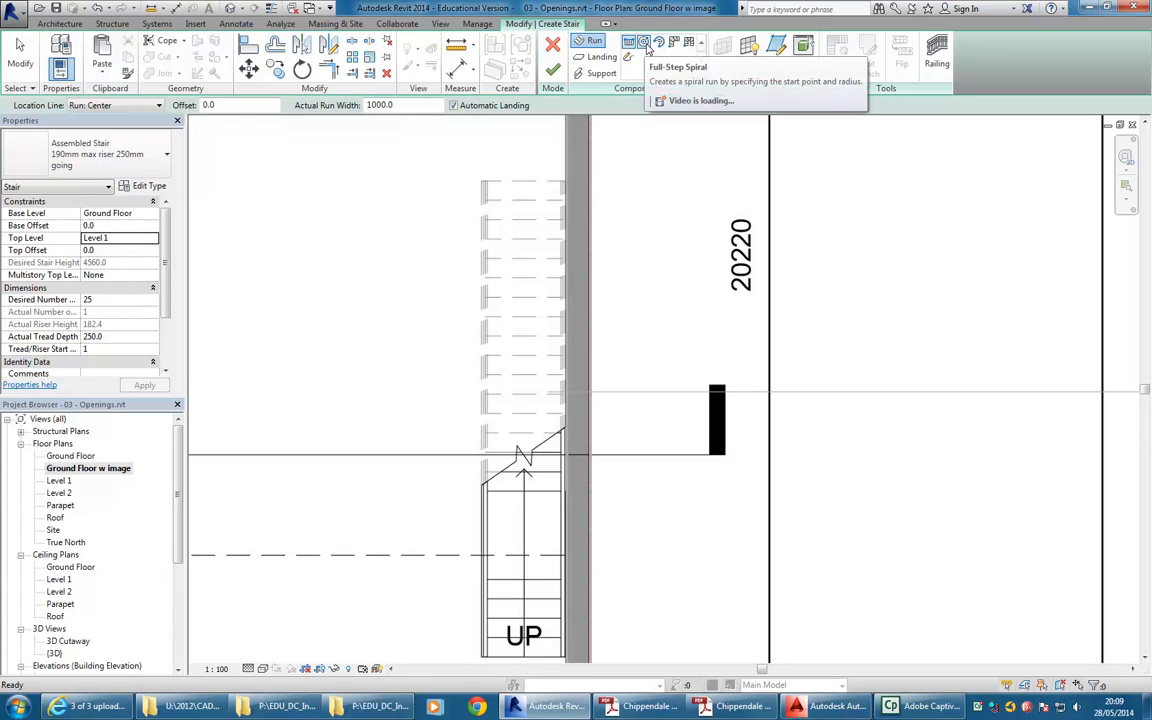
click(553, 70)
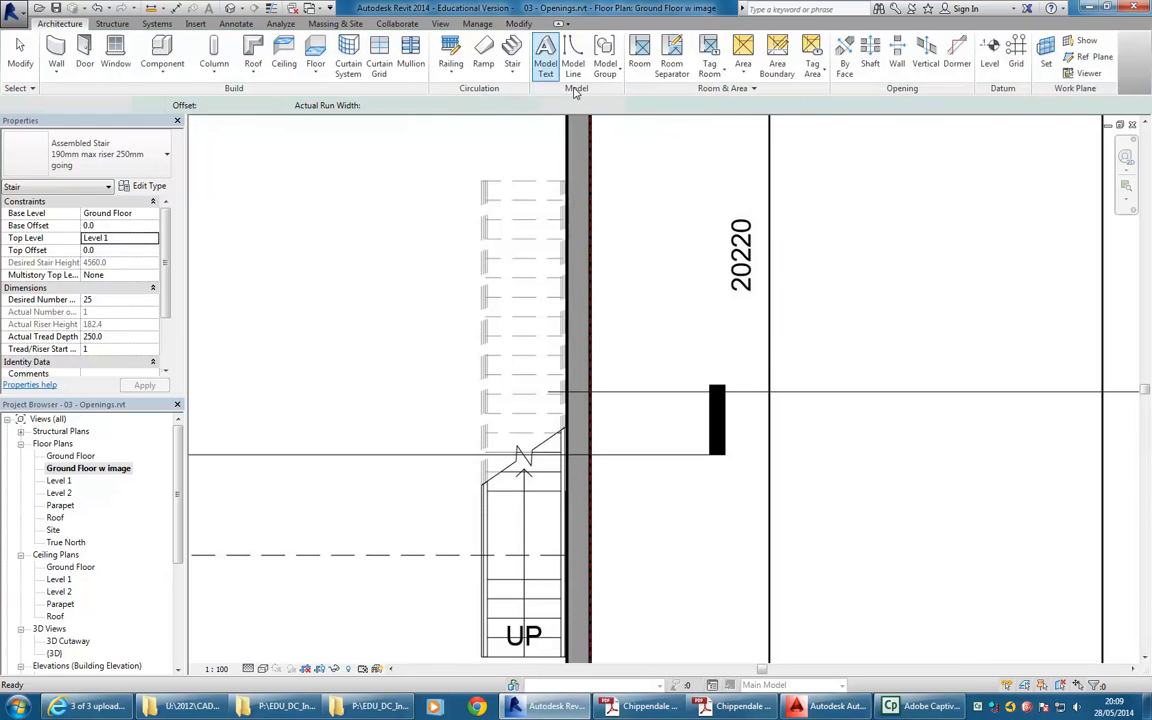
Step: Begin a new stair with Stair by Sketch and set its width to 1100
click(512, 68)
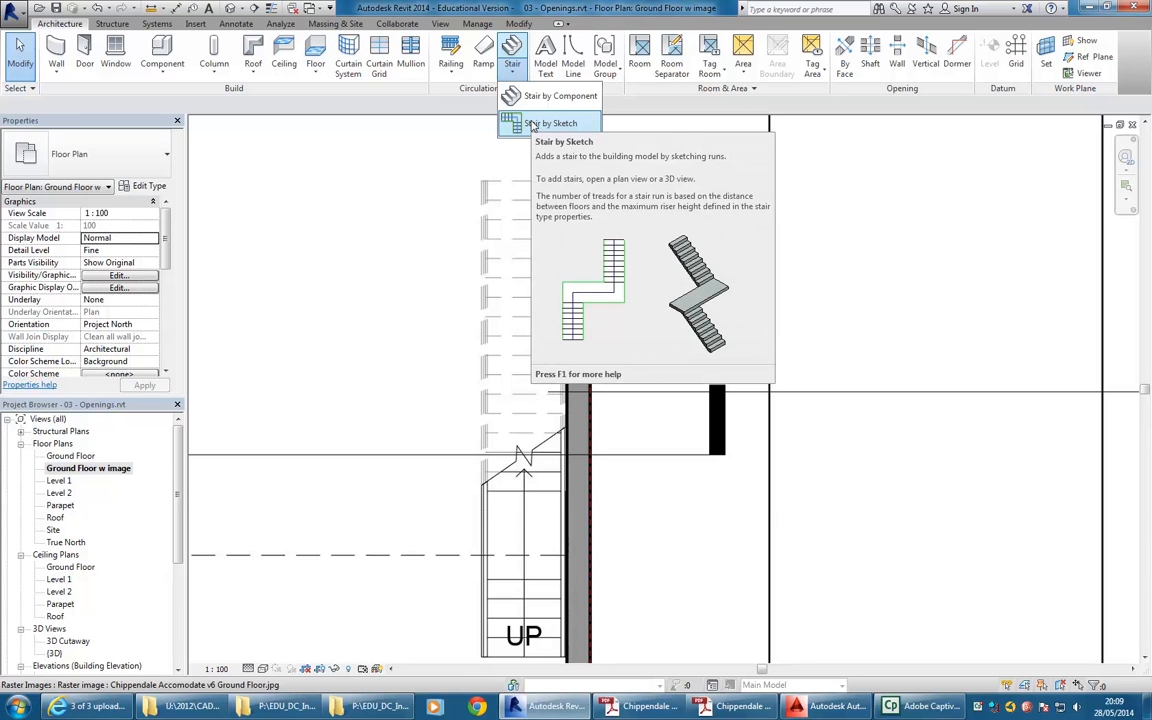
click(538, 124)
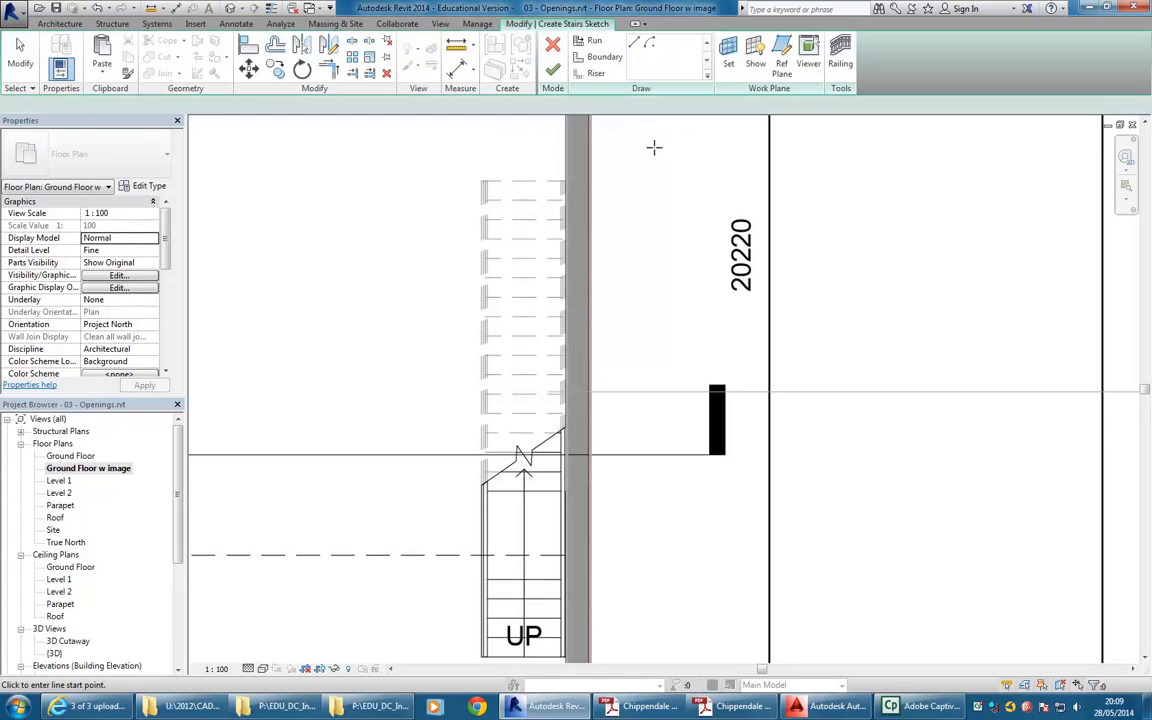
middle_drag(453, 324, 480, 270)
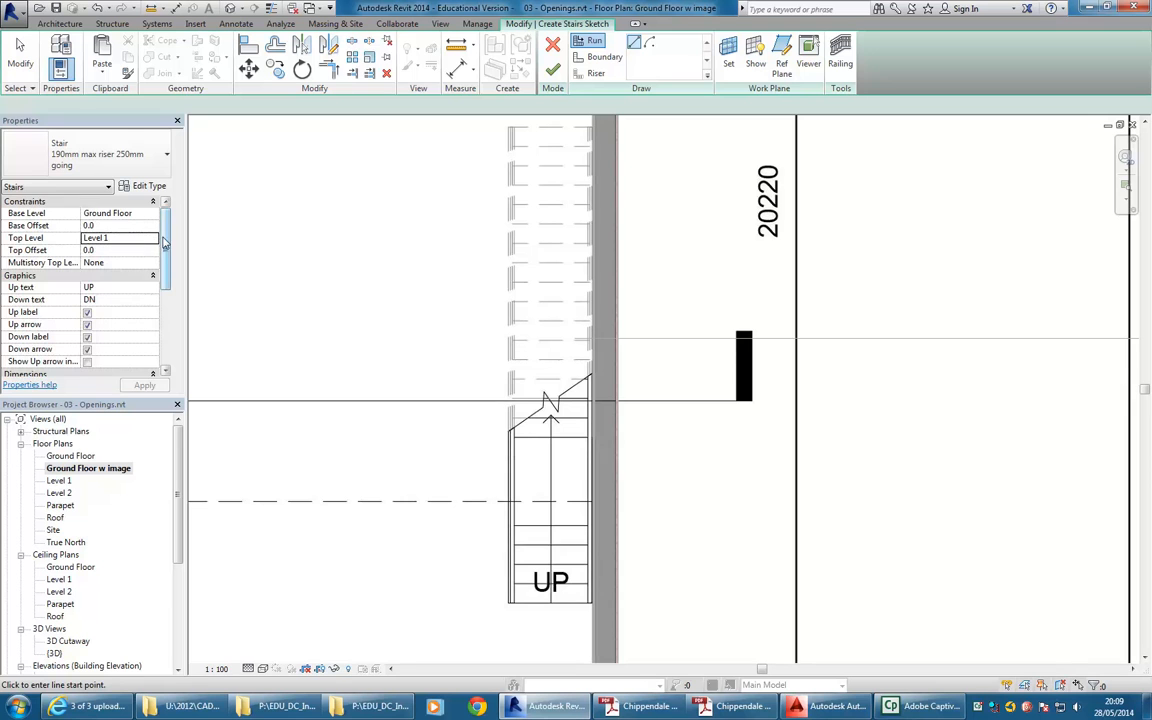
drag(166, 240, 150, 295)
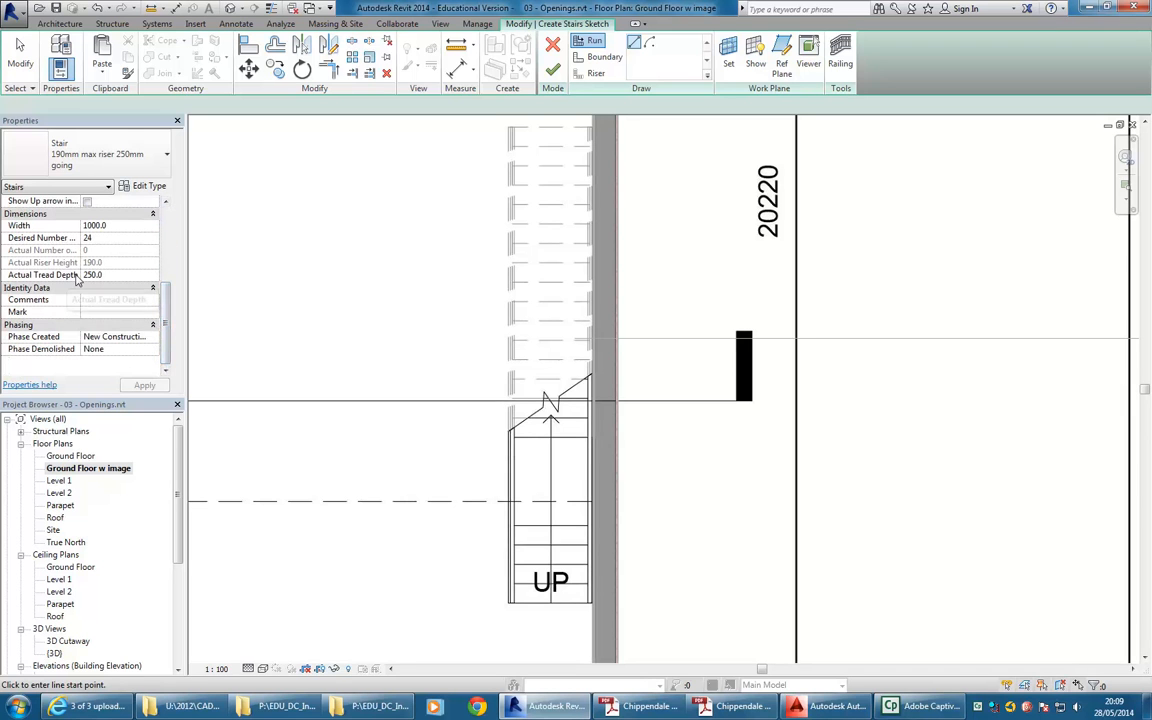
click(124, 227)
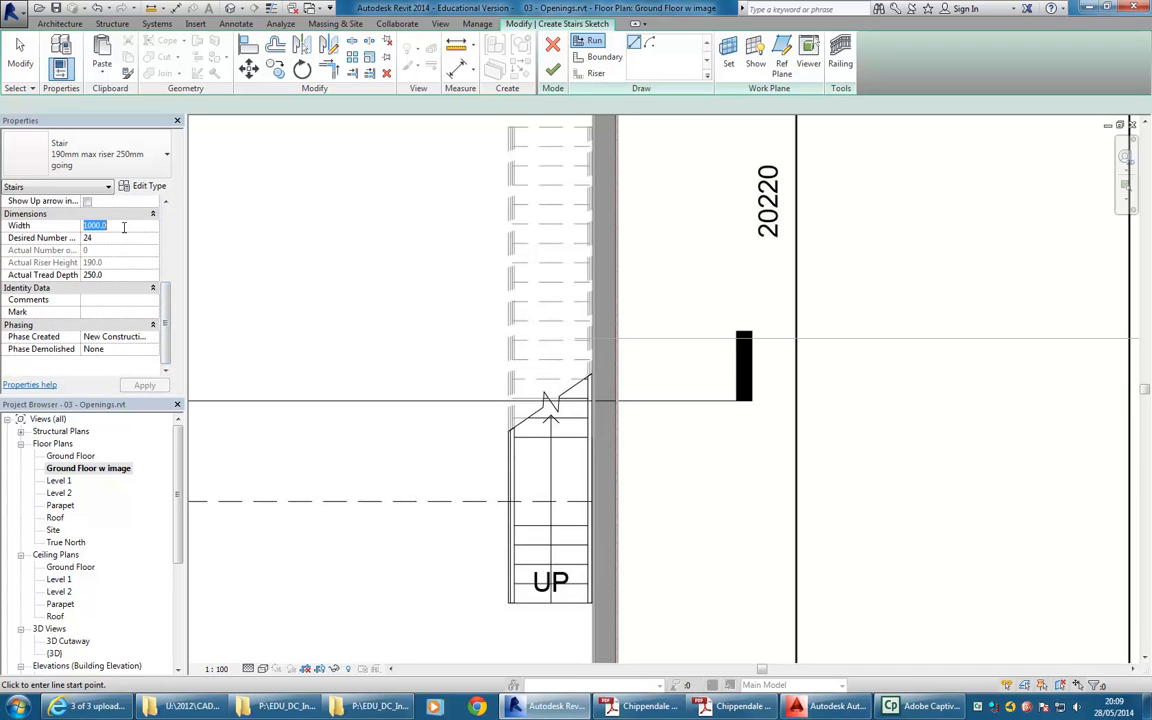
text(11)
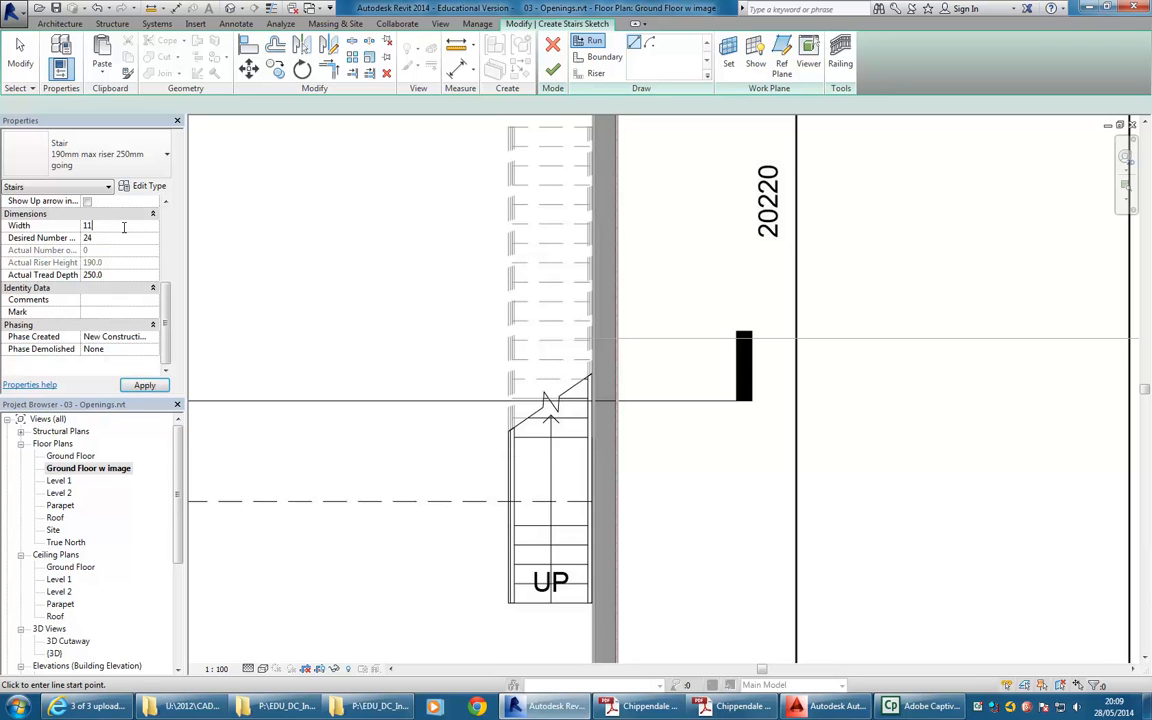
text(00)
key(Return)
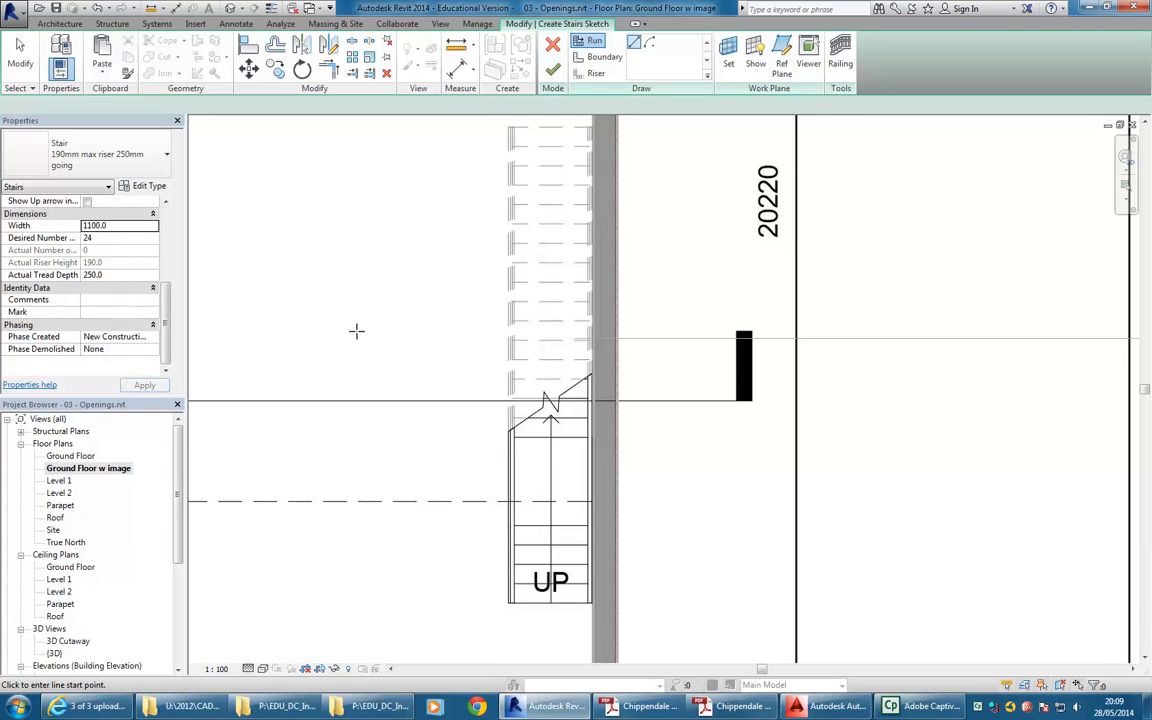
Step: Try to reduce the stair's desired number of risers to 22
mouse_move(383, 301)
middle_down()
mouse_move(406, 337)
mouse_move(398, 328)
middle_up()
scroll(398, 328, down, 1)
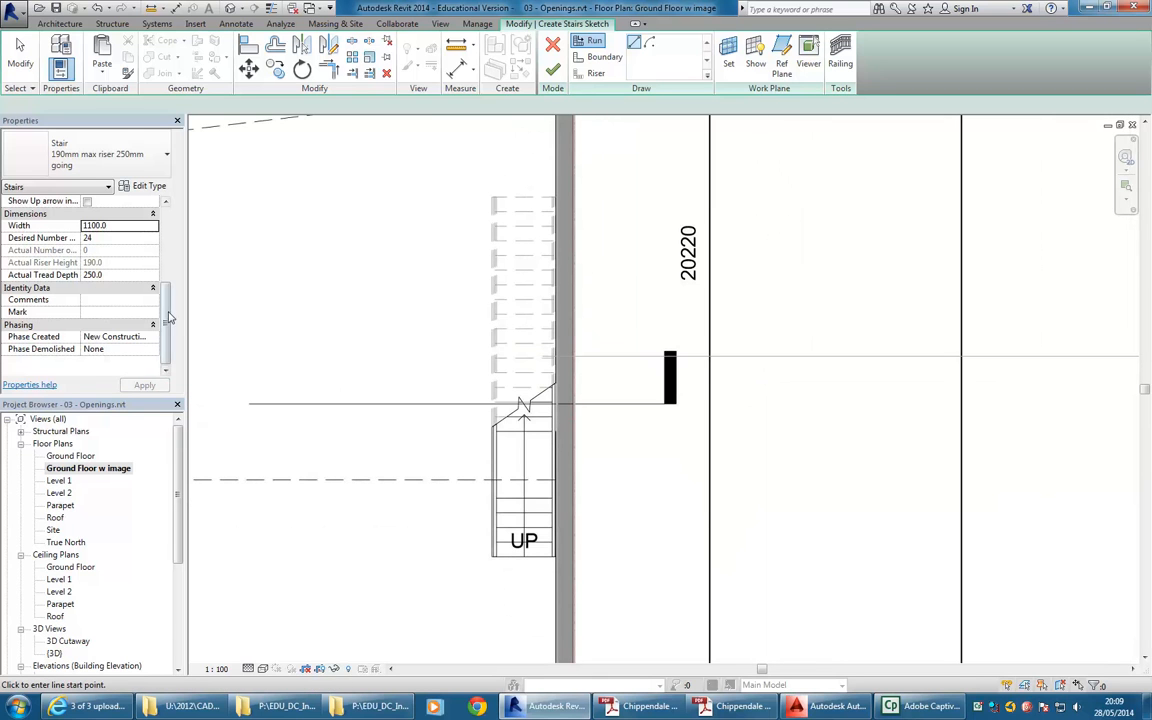
scroll(168, 272, up, 3)
scroll(168, 272, up, 1)
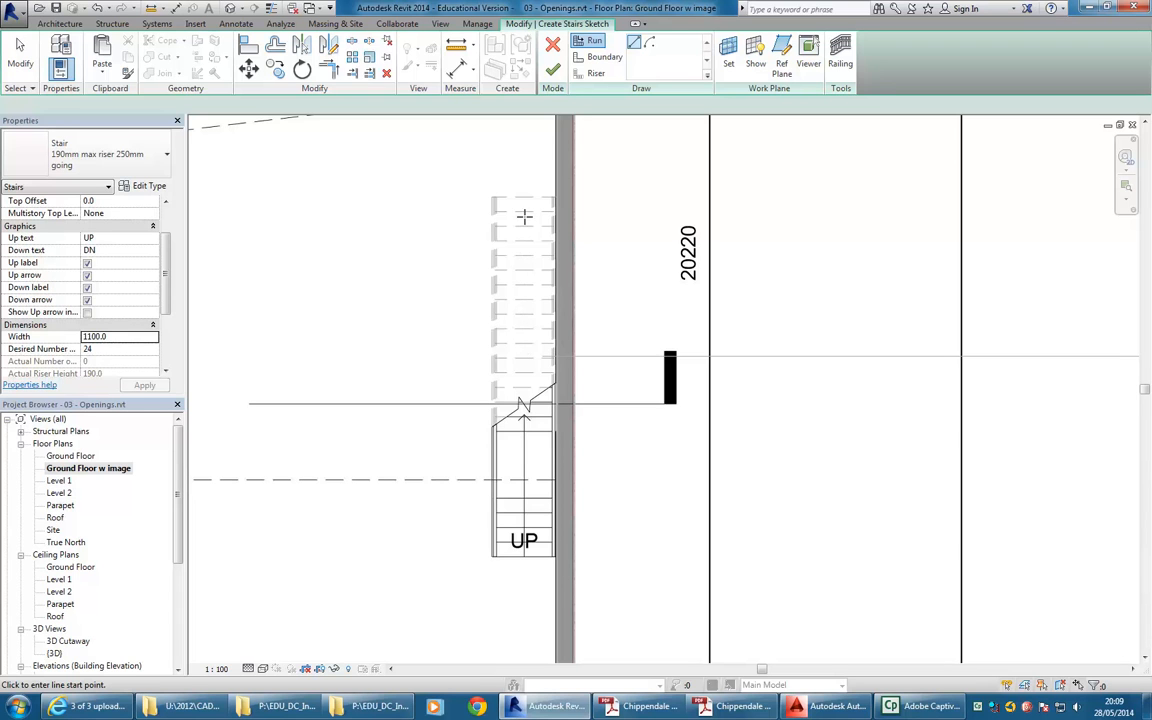
click(103, 349)
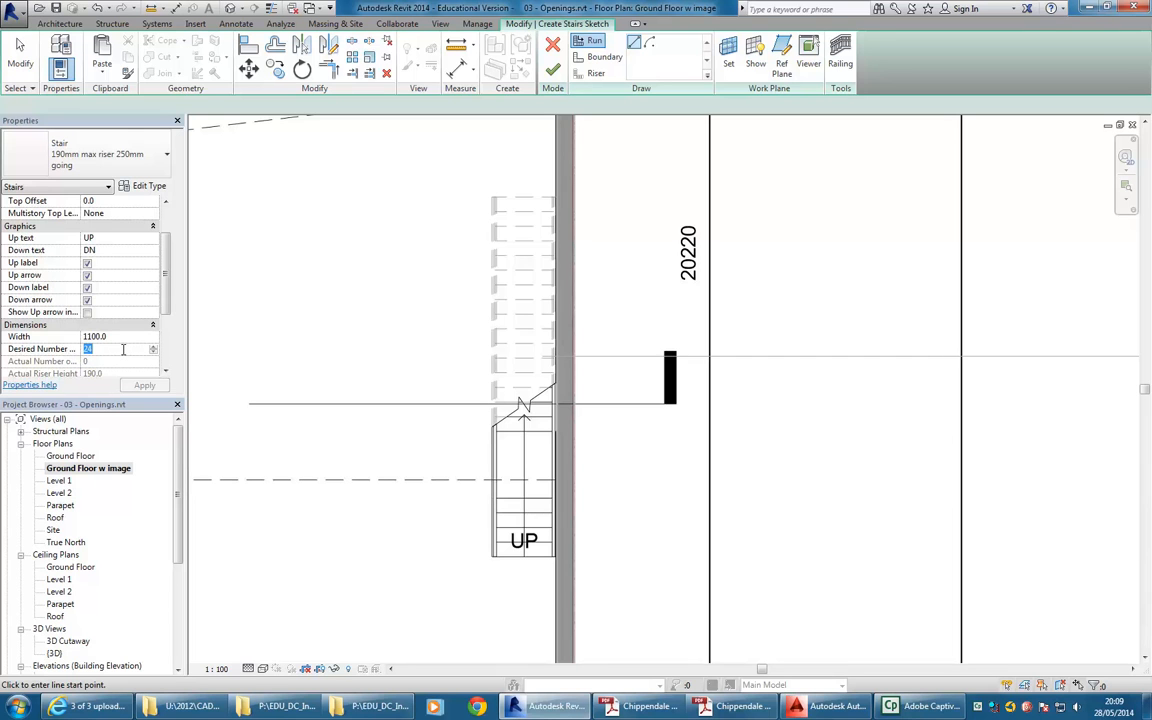
scroll(138, 315, down, 2)
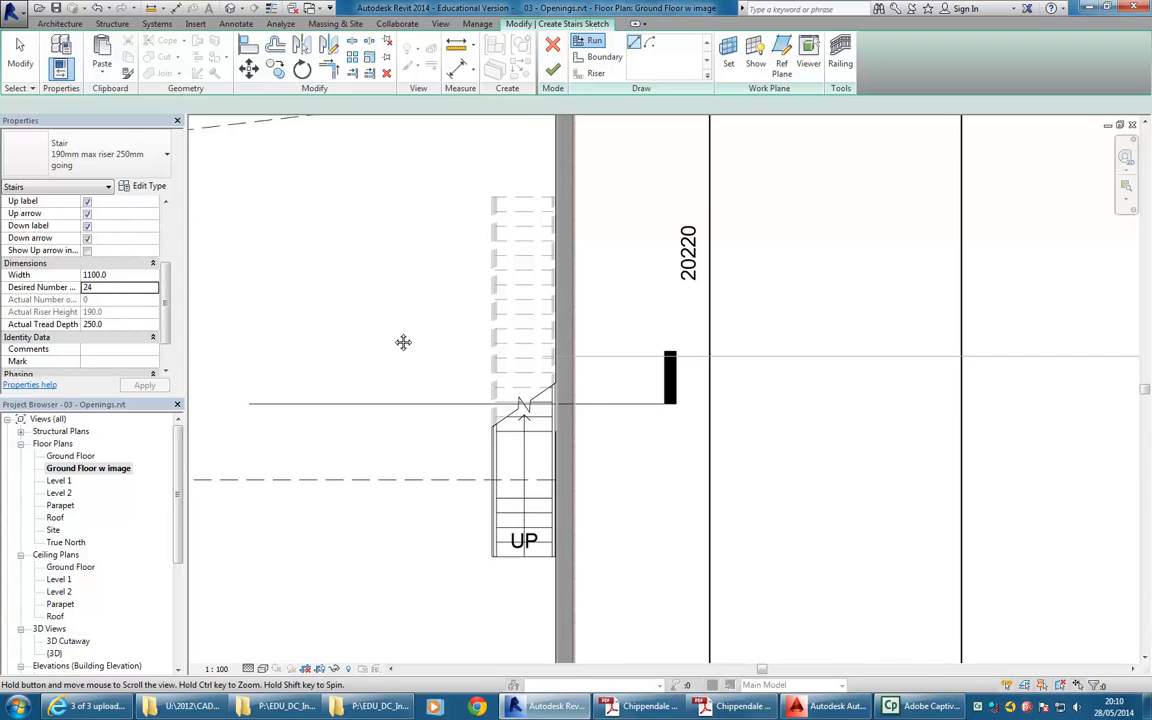
middle_drag(401, 342, 404, 350)
click(148, 288)
click(154, 292)
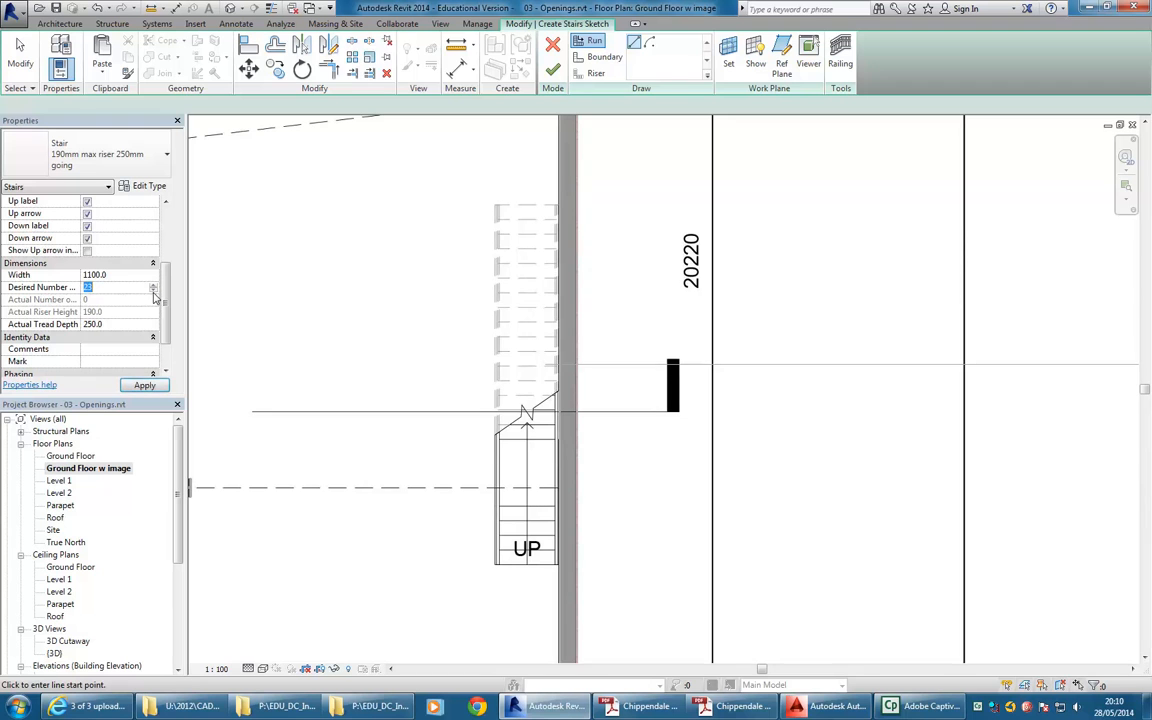
click(121, 273)
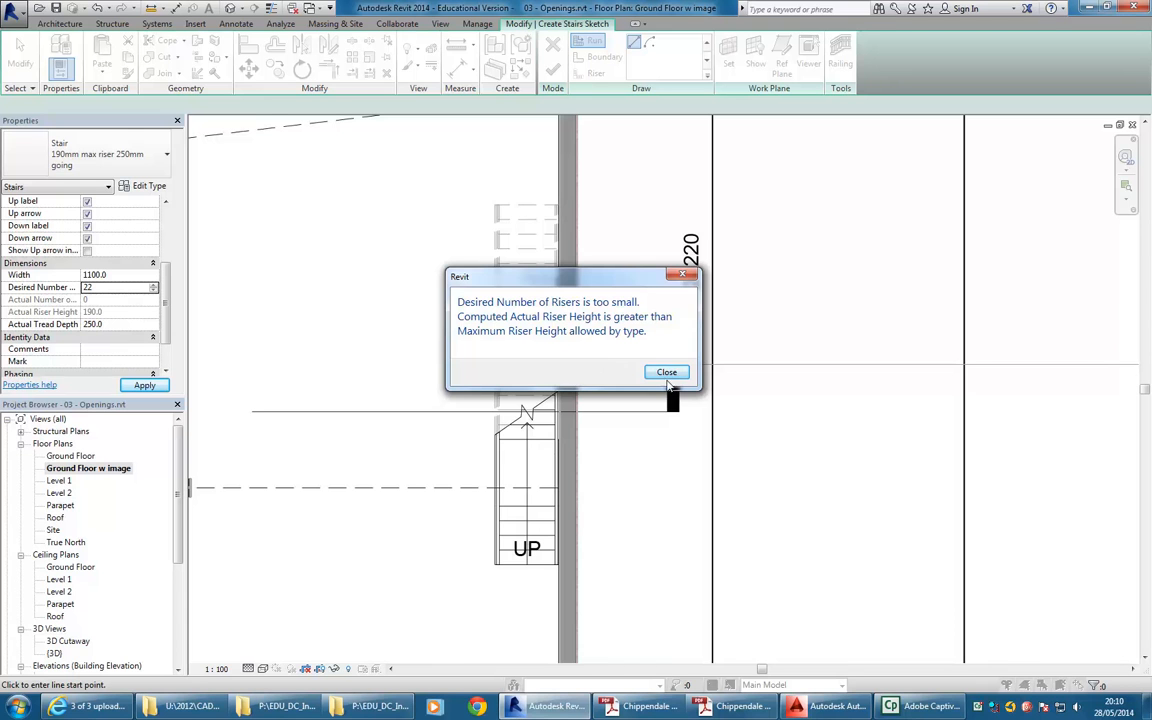
click(667, 373)
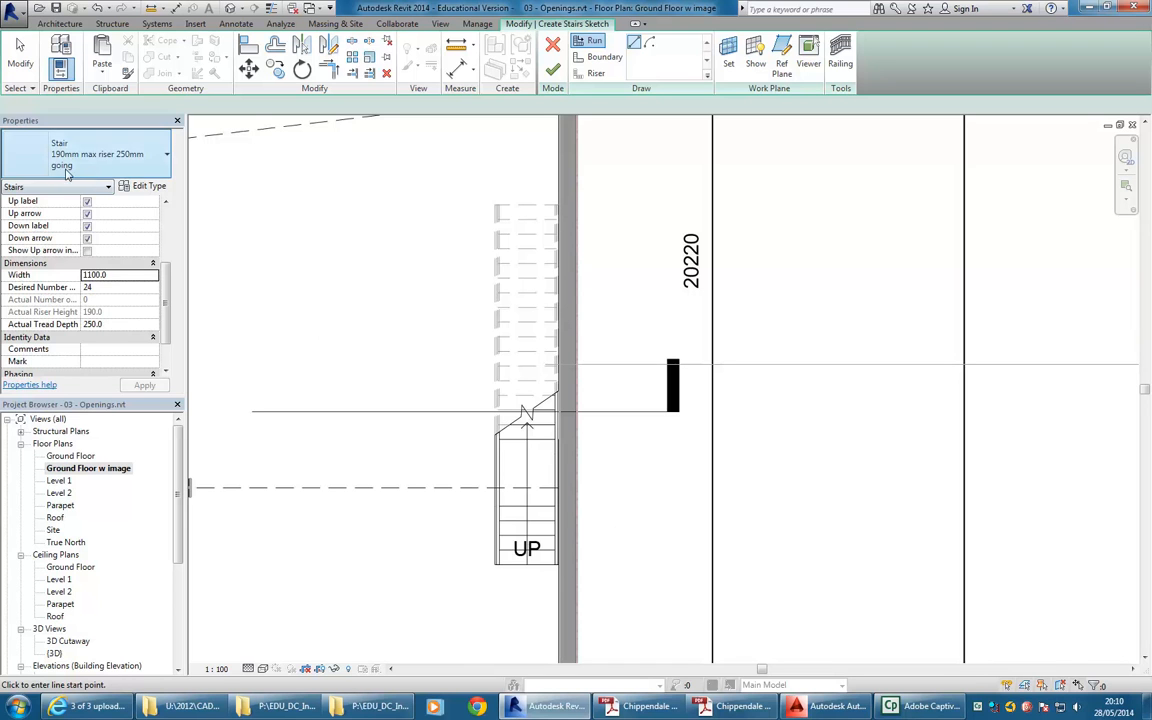
Step: Duplicate the 190mm max riser 250mm going stair type under the name Non-Standard Stair
click(149, 187)
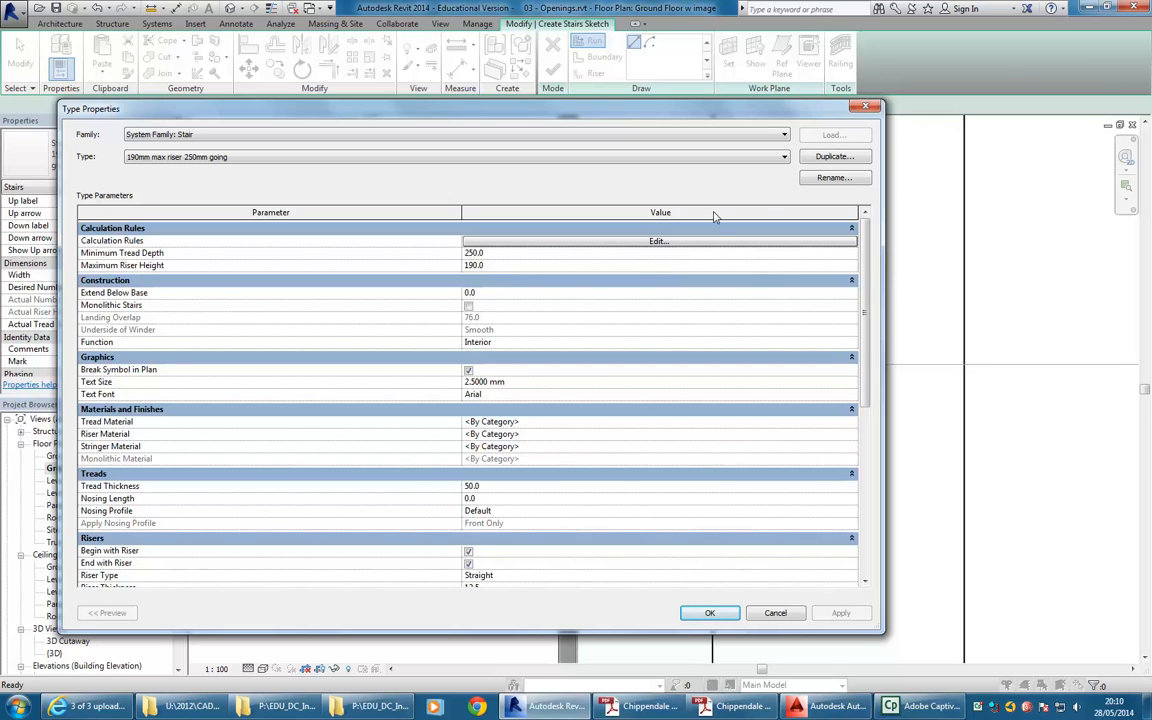
click(820, 157)
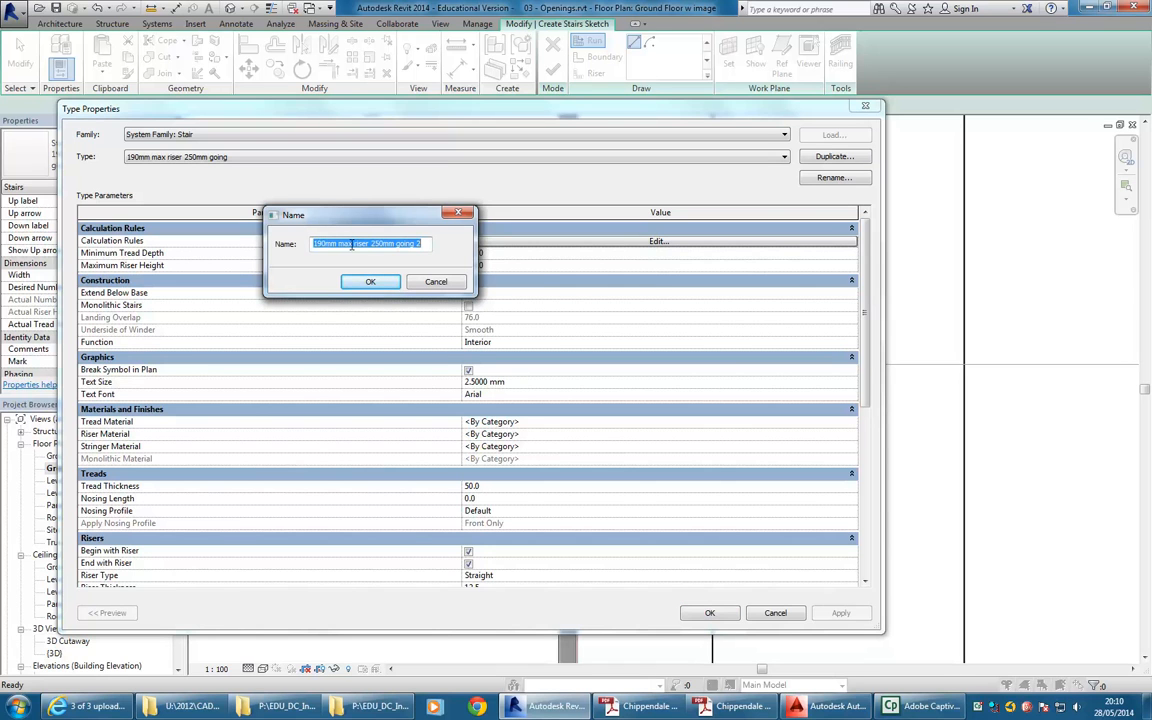
text(Non St)
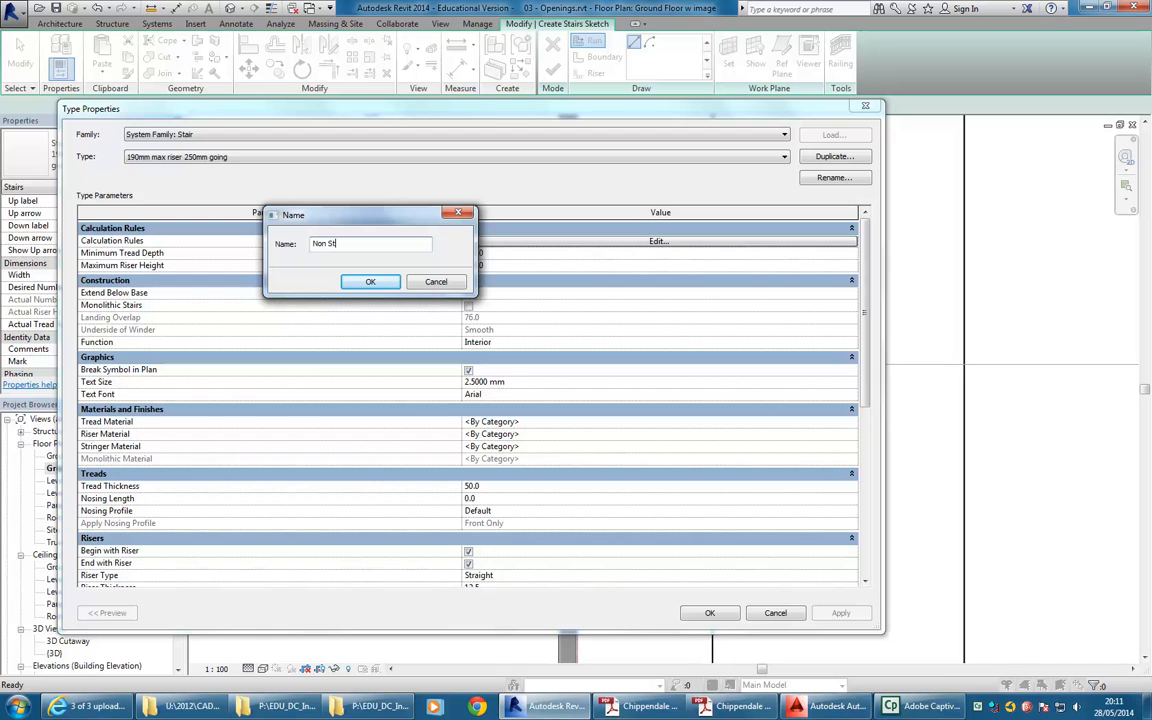
text(andard Stair)
click(370, 283)
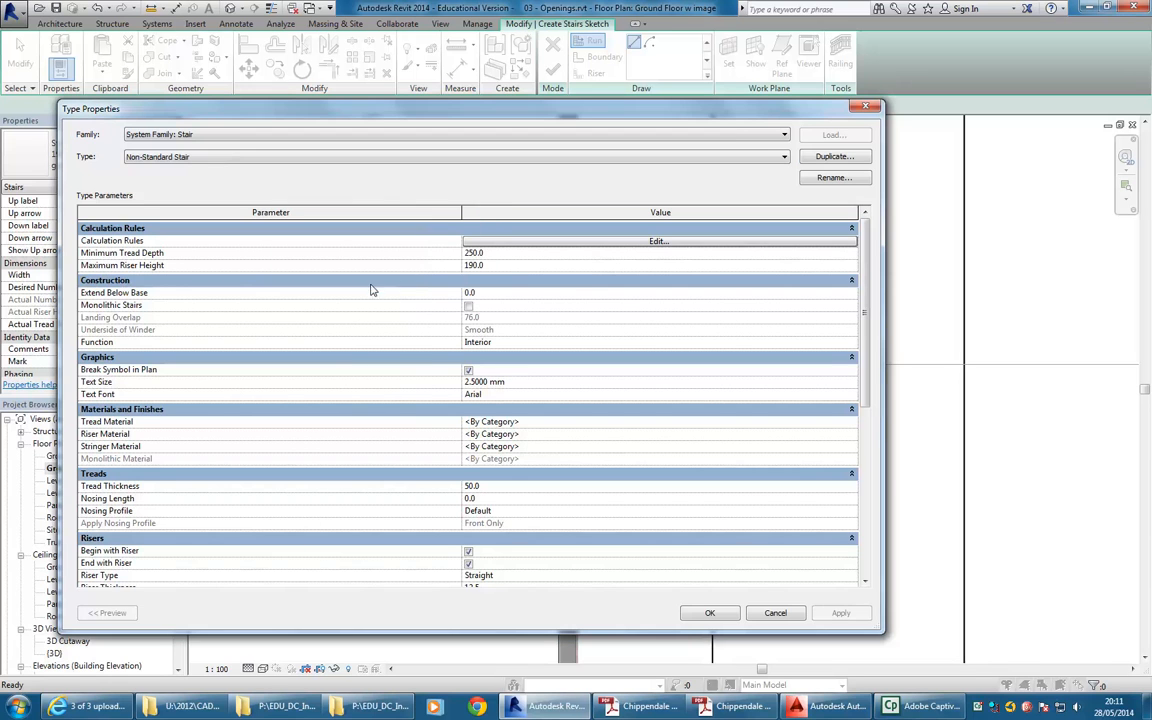
Step: Set the Non-Standard Stair type's maximum riser height to 220 and apply the type properties
click(517, 266)
text(220)
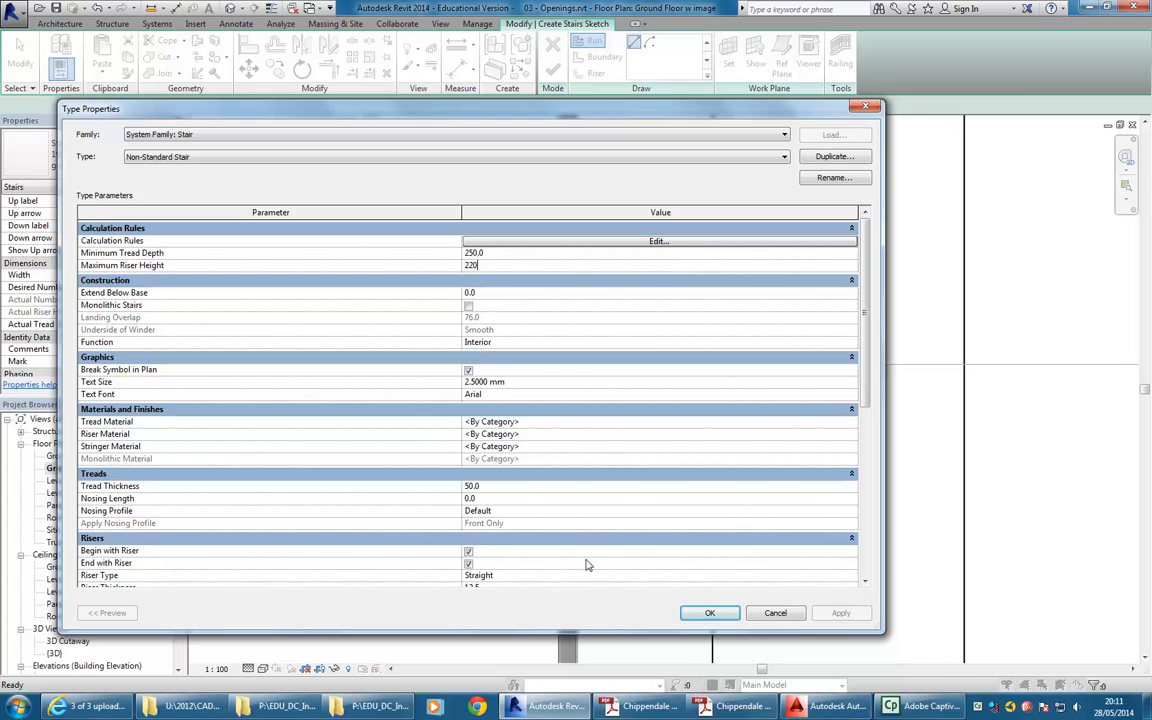
click(711, 613)
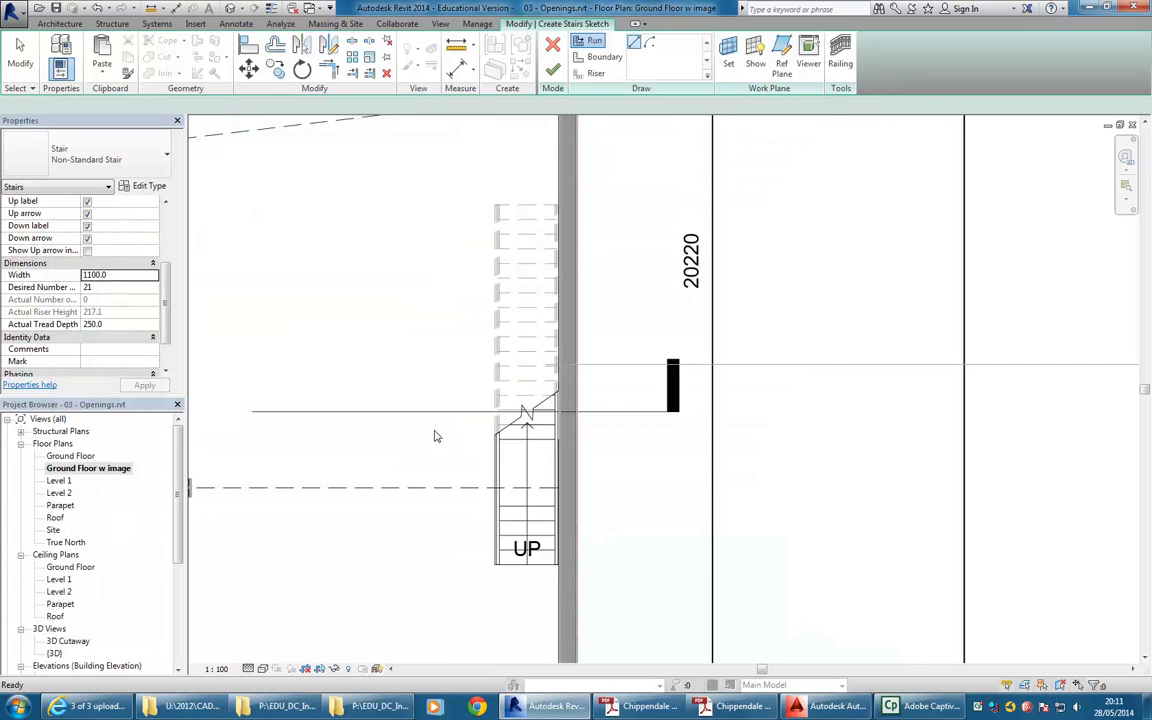
Step: Set the stair's desired number of risers to 22
click(105, 288)
click(153, 285)
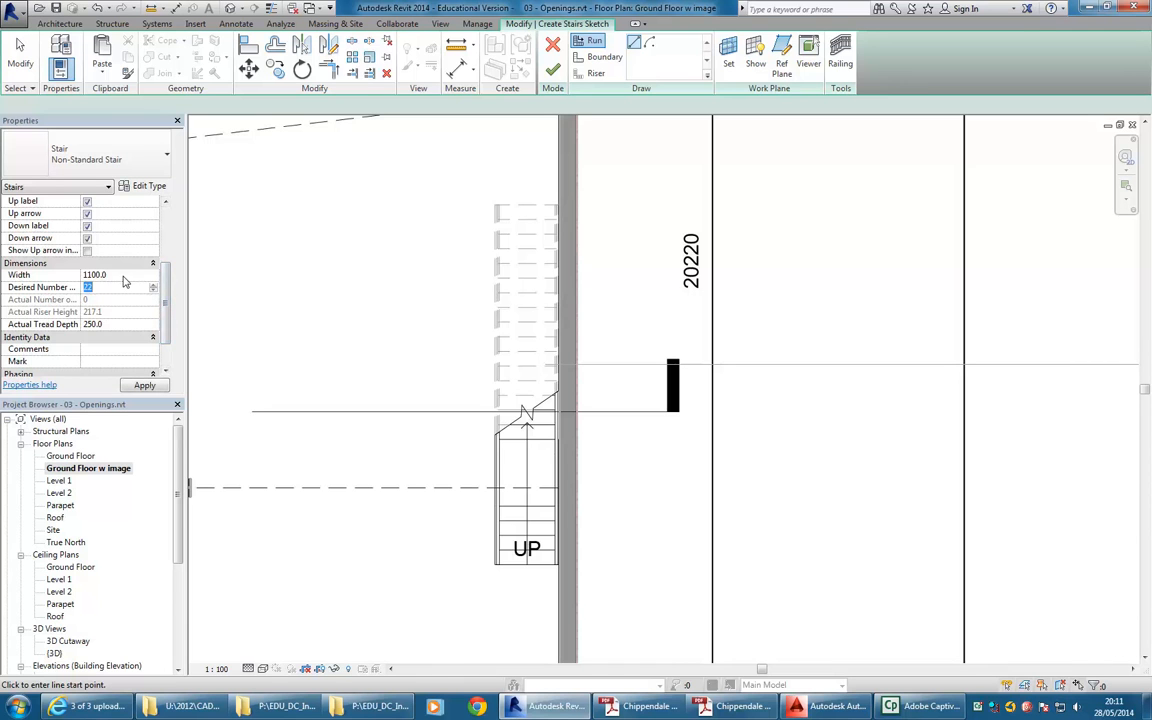
click(125, 275)
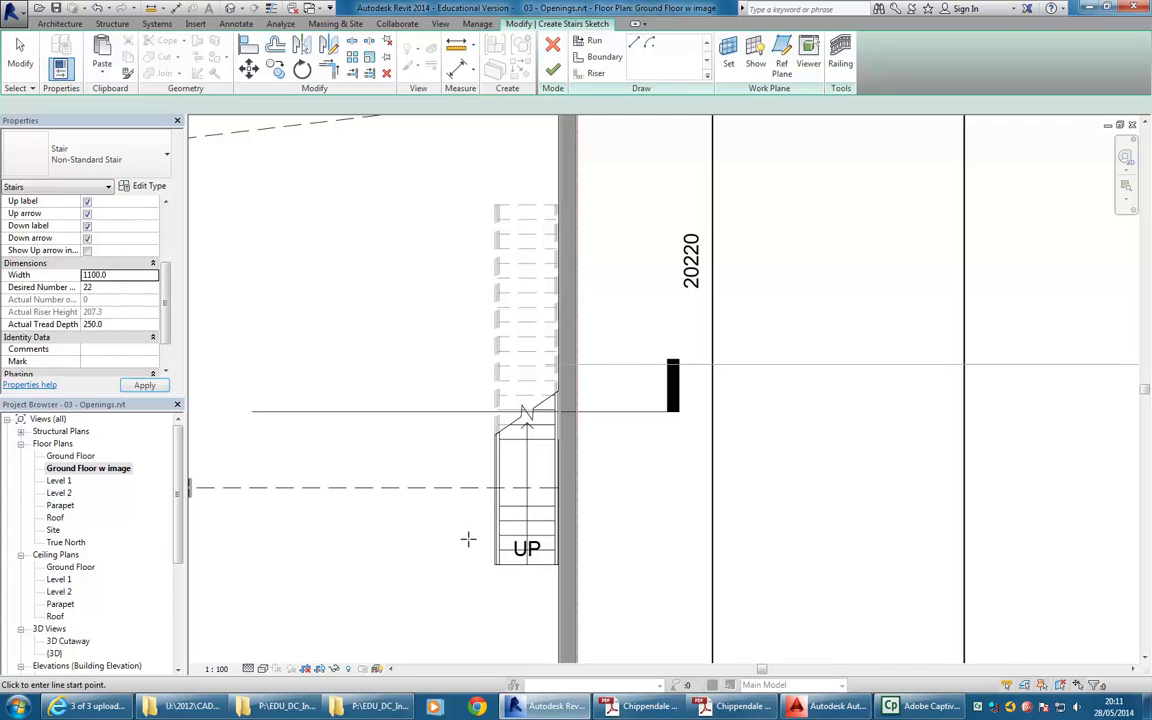
Step: Sketch a straight upward run 1000 mm long with 5 risers, outside the wall beside the stair in the image
scroll(457, 535, up, 2)
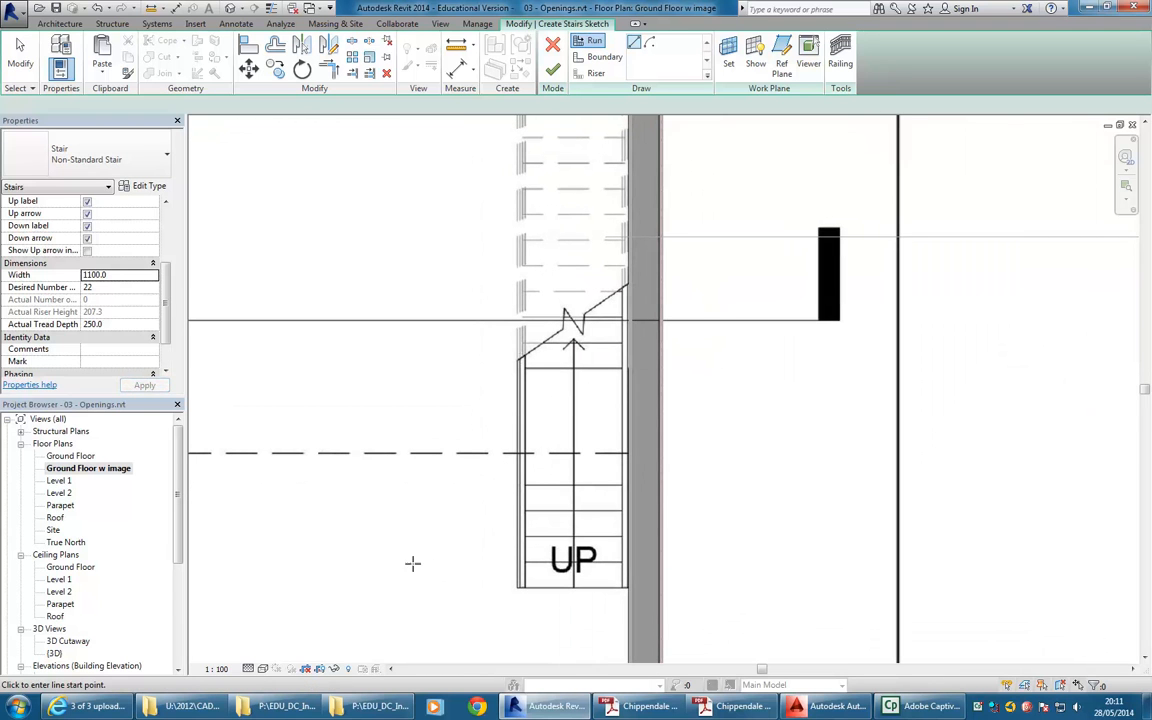
click(578, 42)
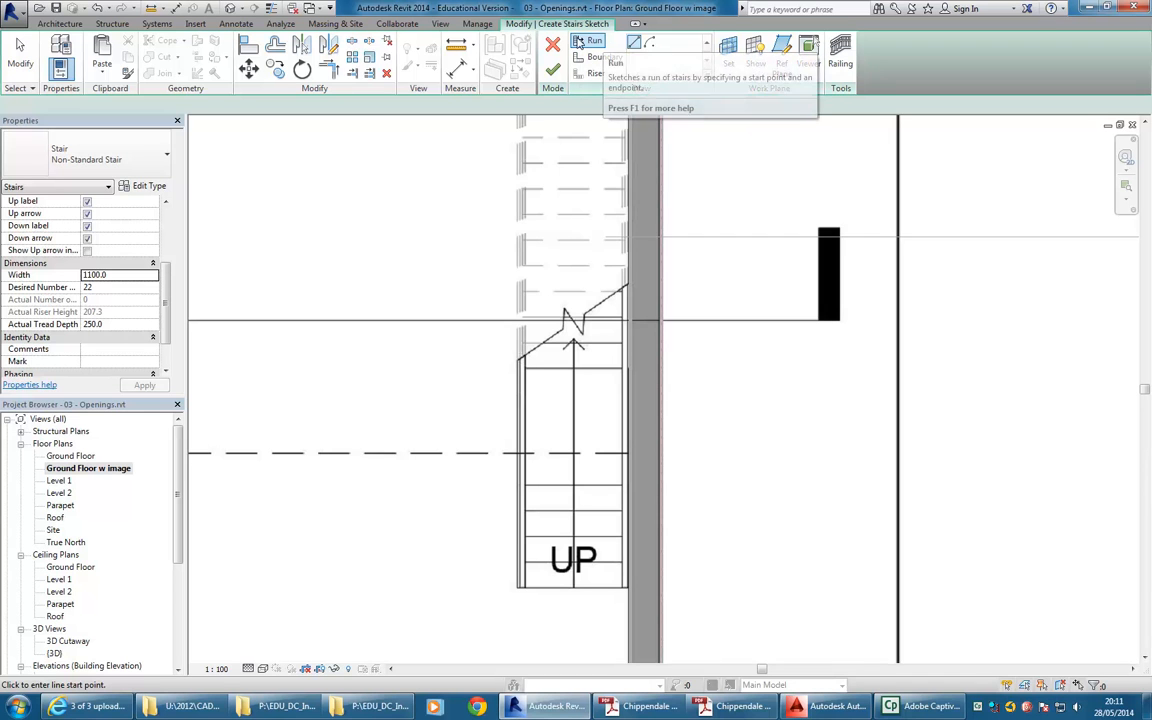
click(634, 44)
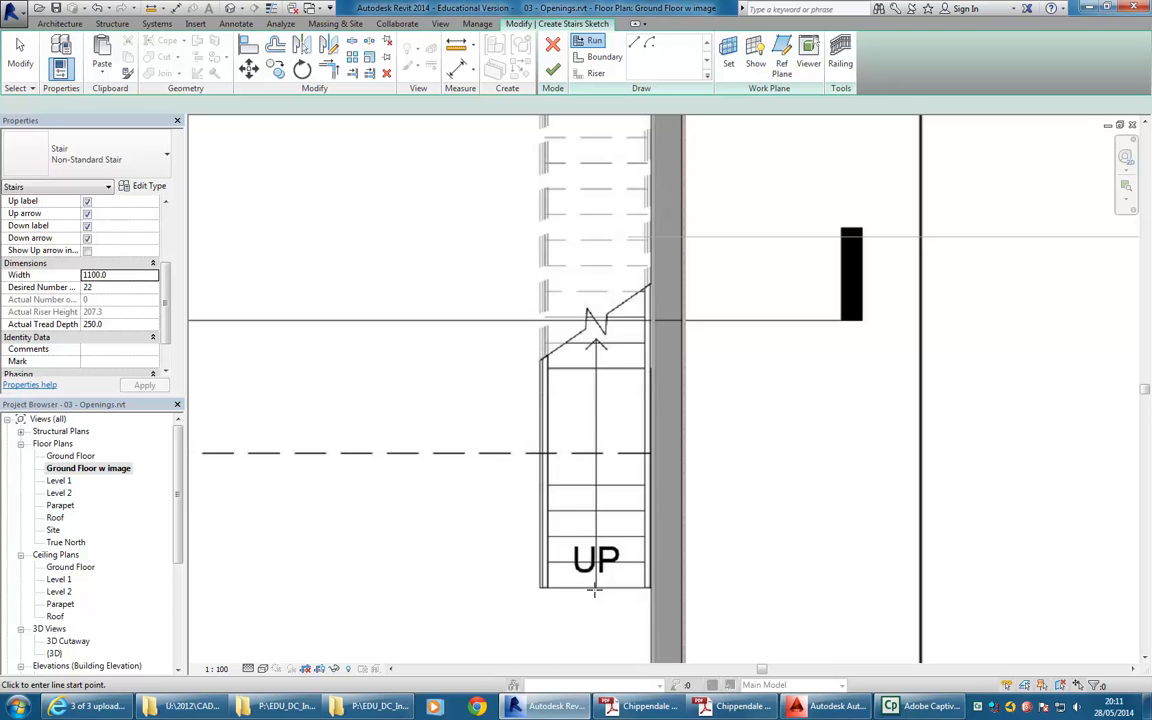
middle_drag(769, 556, 620, 519)
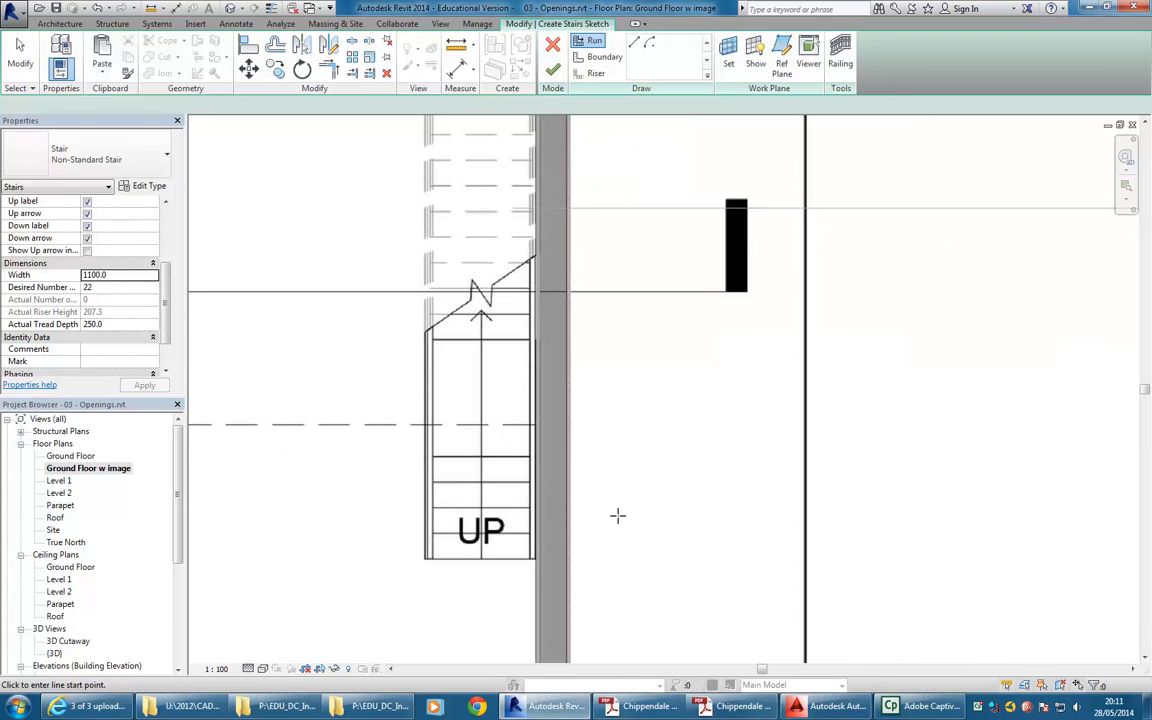
click(694, 573)
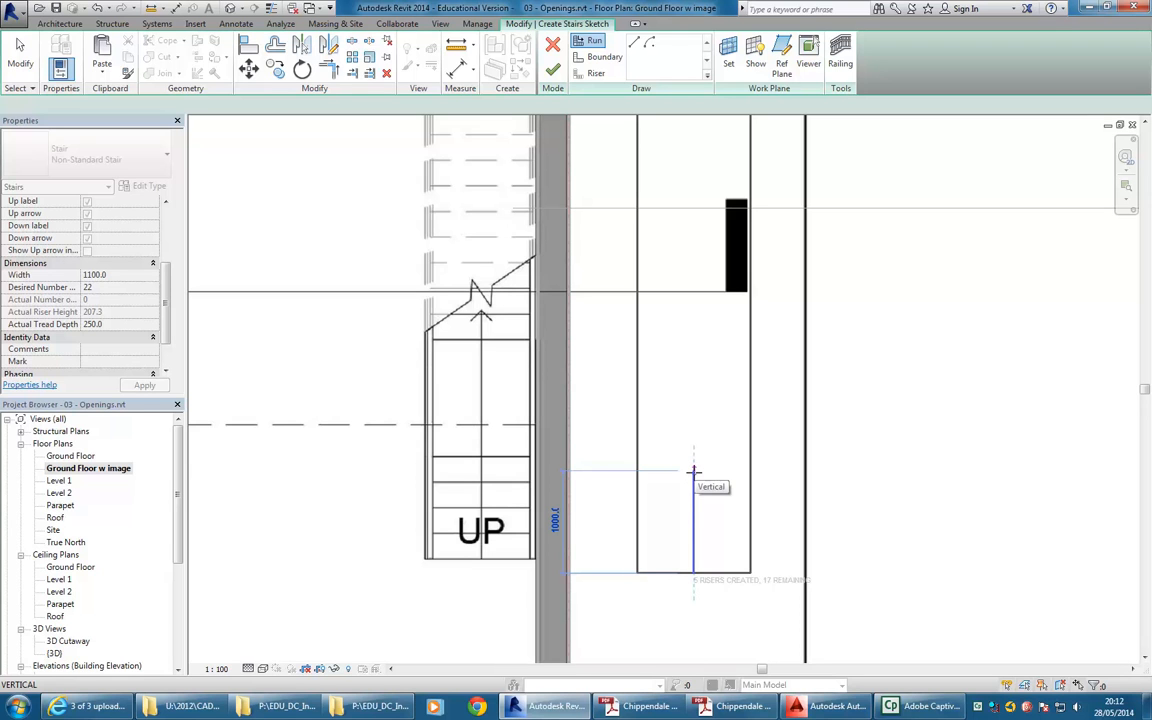
click(693, 471)
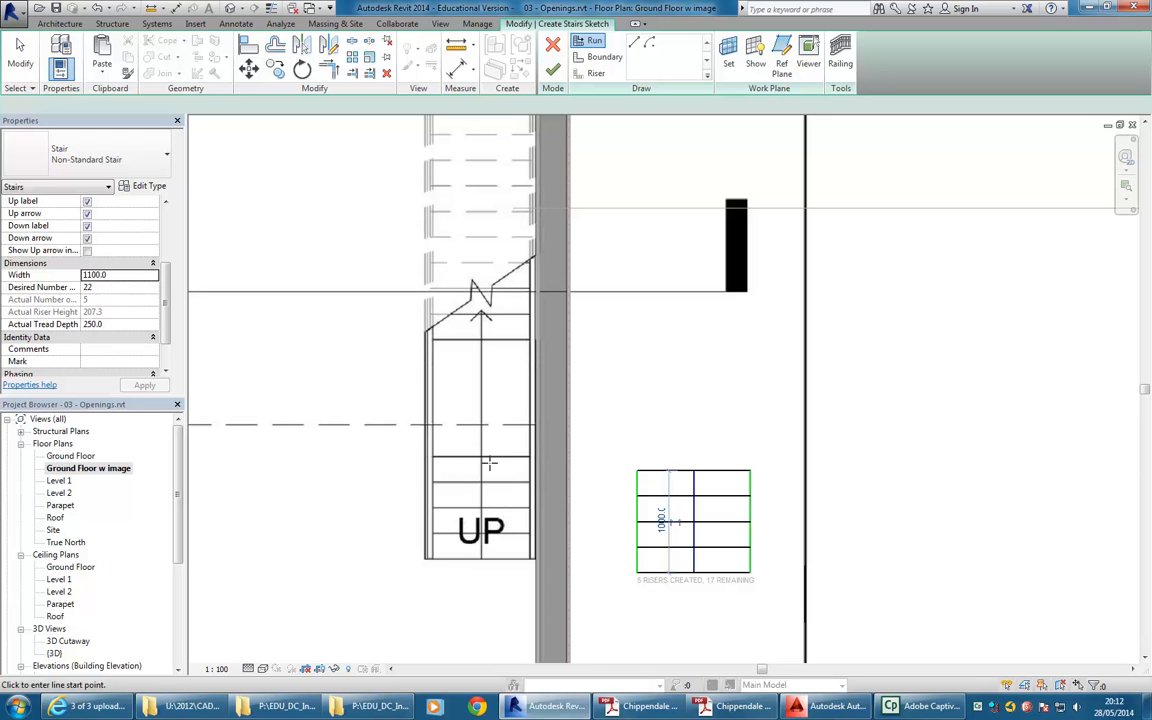
Step: Sketch a second straight run 4000 mm long with the remaining 17 risers, in line beyond the first, leaving a landing gap between them
scroll(700, 473, down, 1)
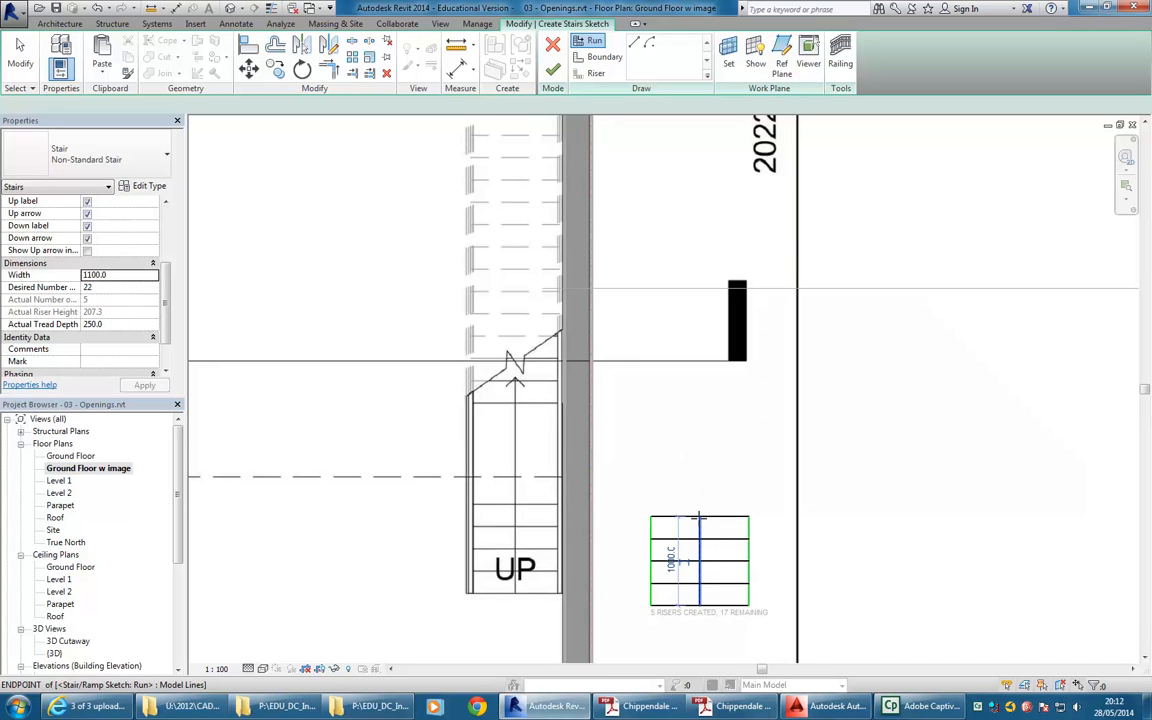
click(698, 432)
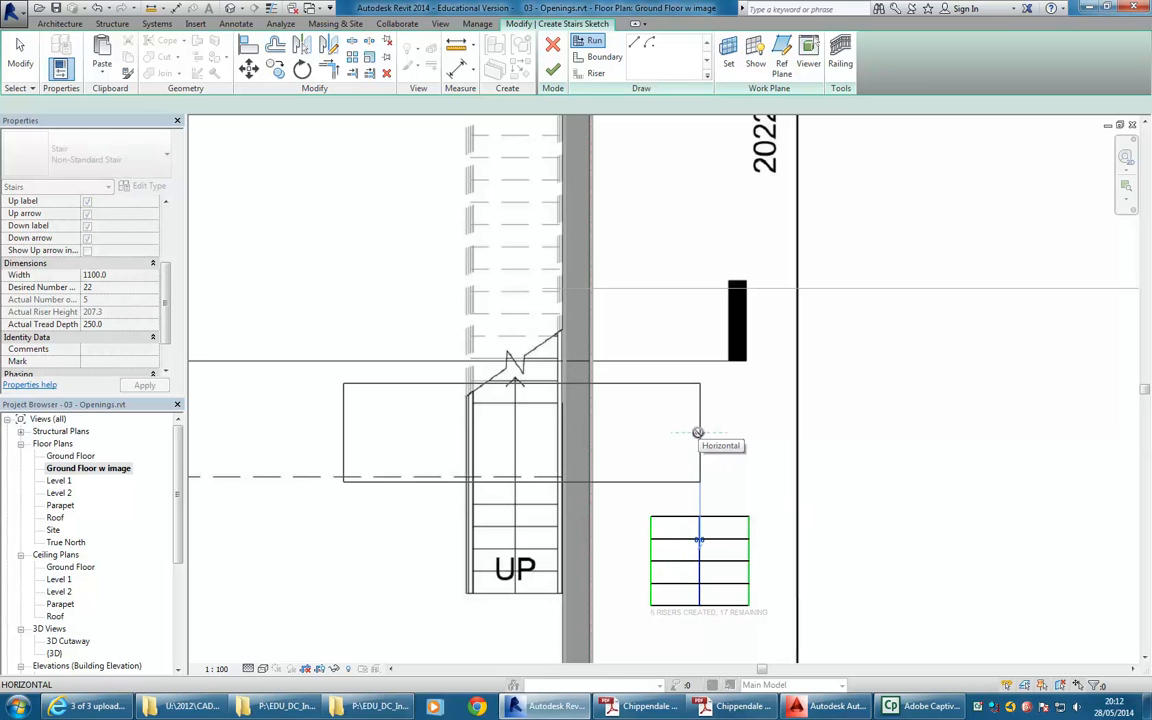
scroll(689, 406, down, 3)
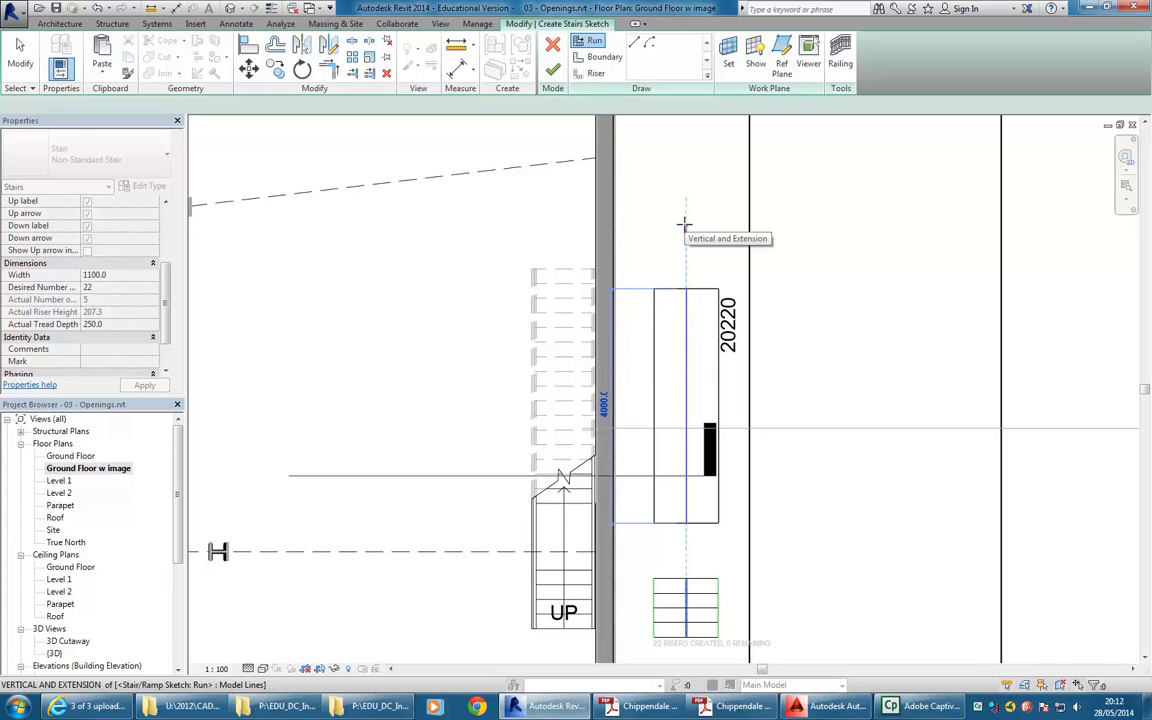
click(685, 224)
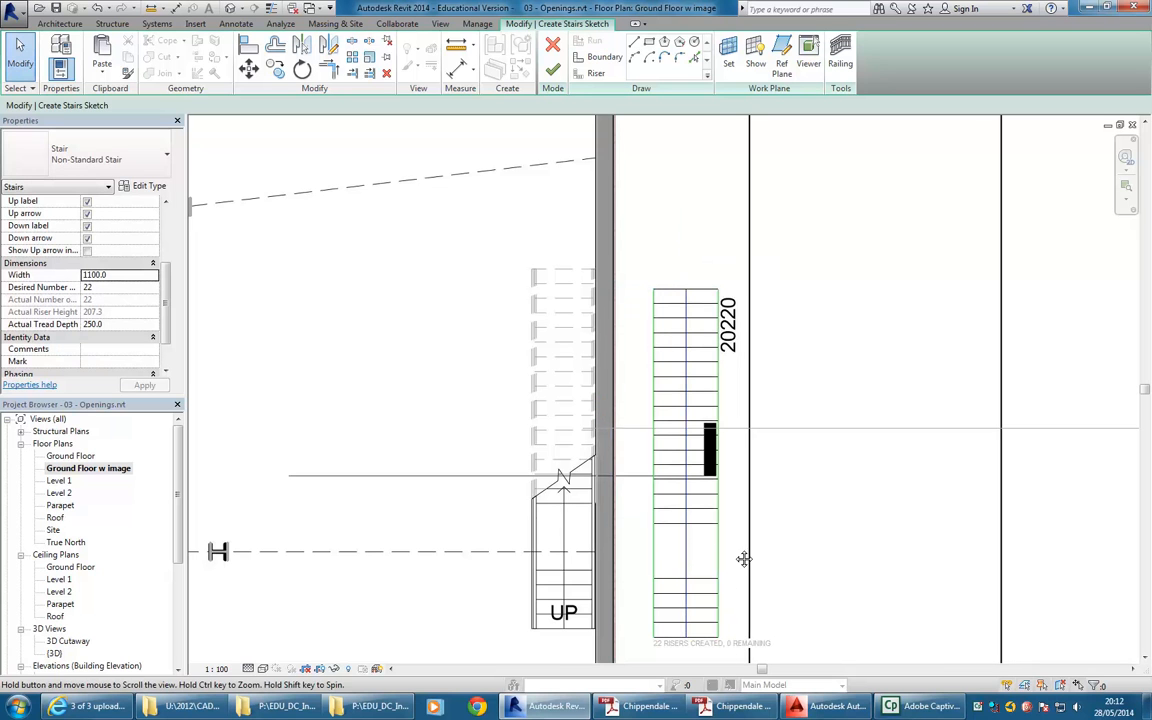
middle_drag(756, 570, 713, 532)
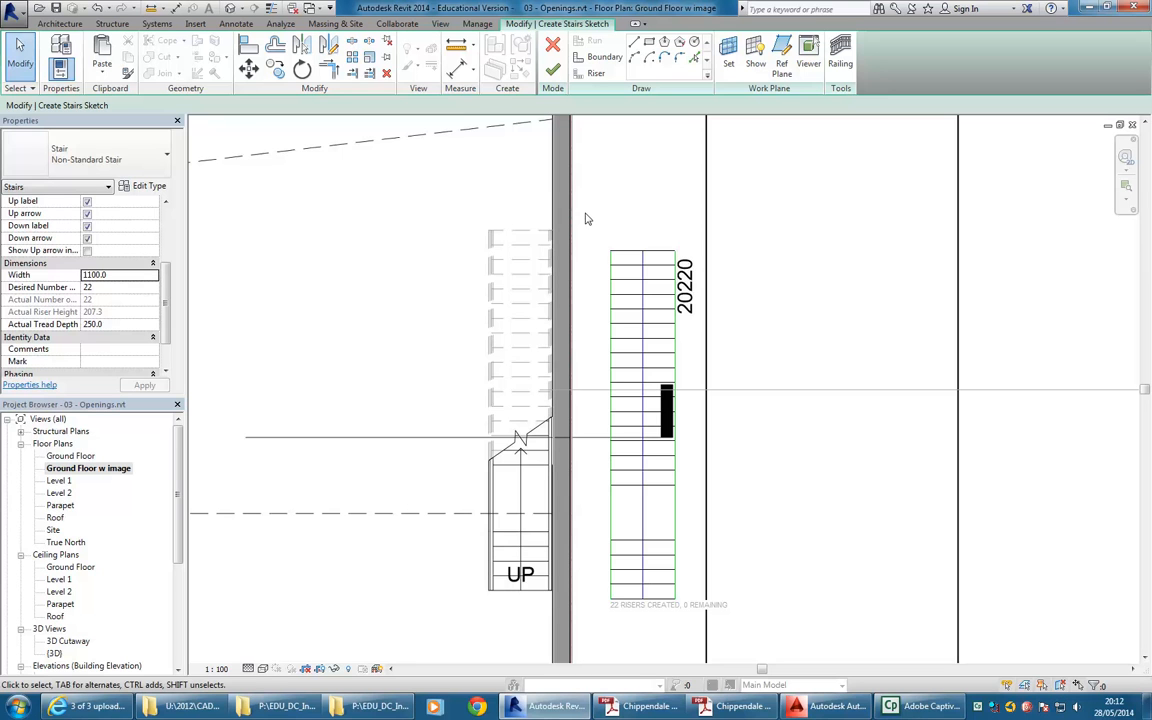
Step: Move the entire stair sketch across the wall onto the stair in the underlying image, using its lower outer corner as the base point
mouse_move(588, 217)
mouse_down()
mouse_move(753, 635)
mouse_move(790, 672)
mouse_up()
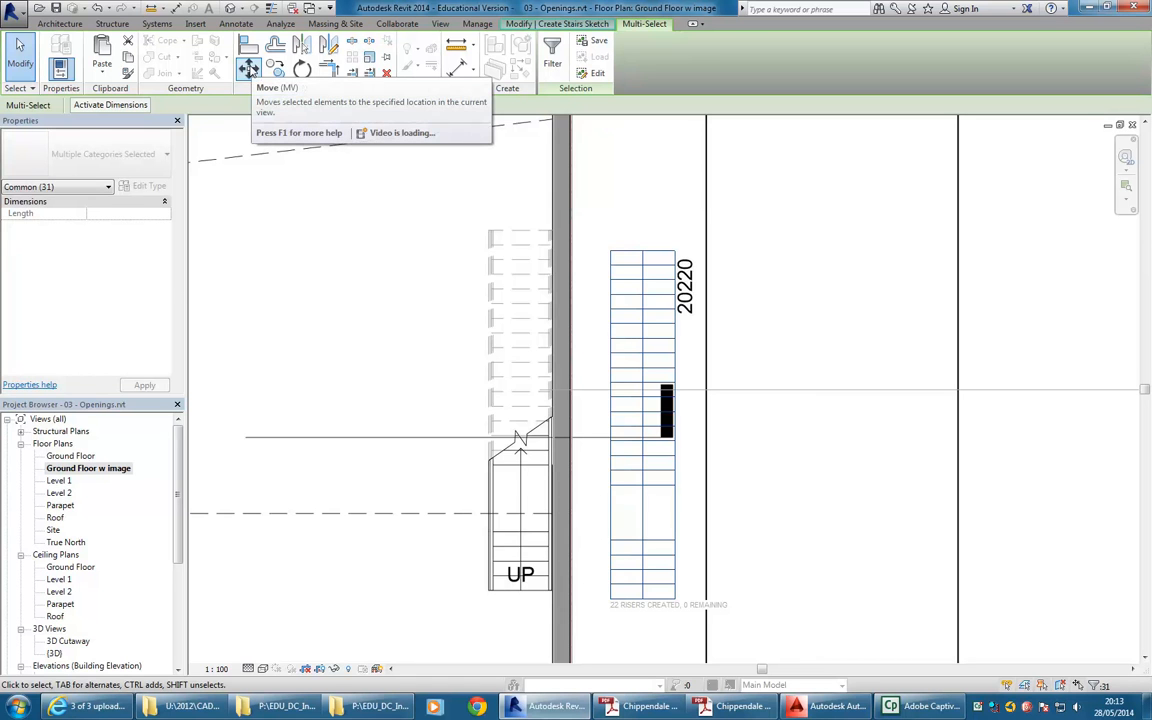
click(248, 68)
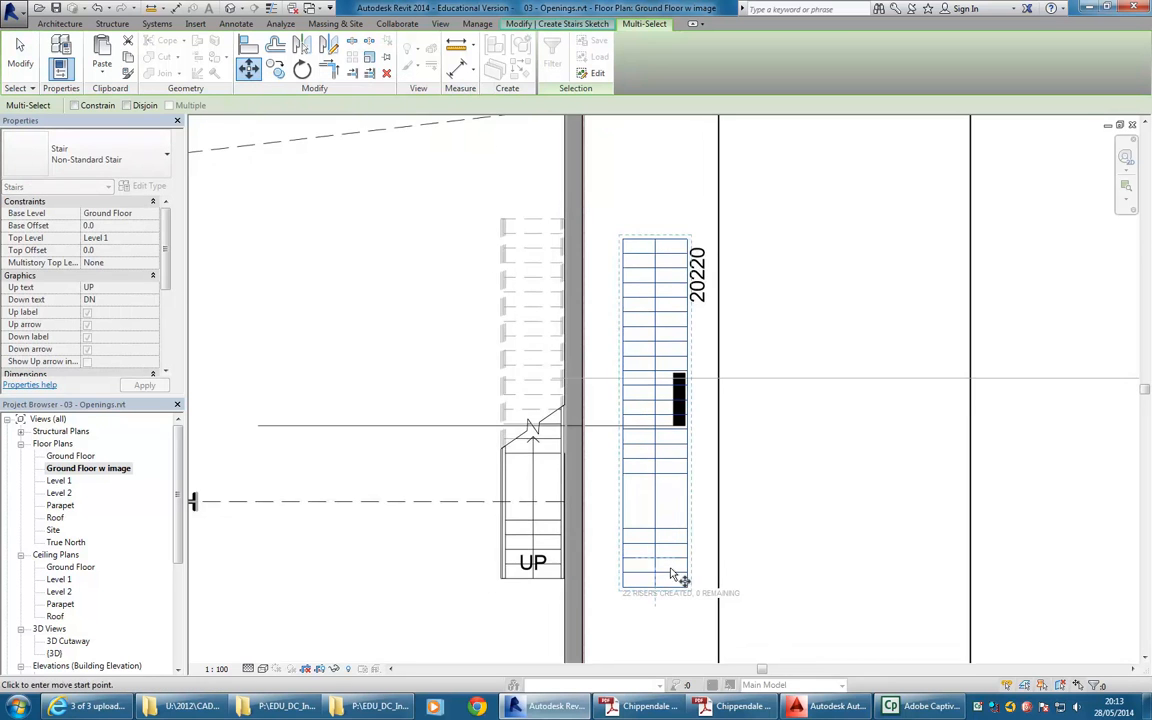
scroll(699, 624, up, 3)
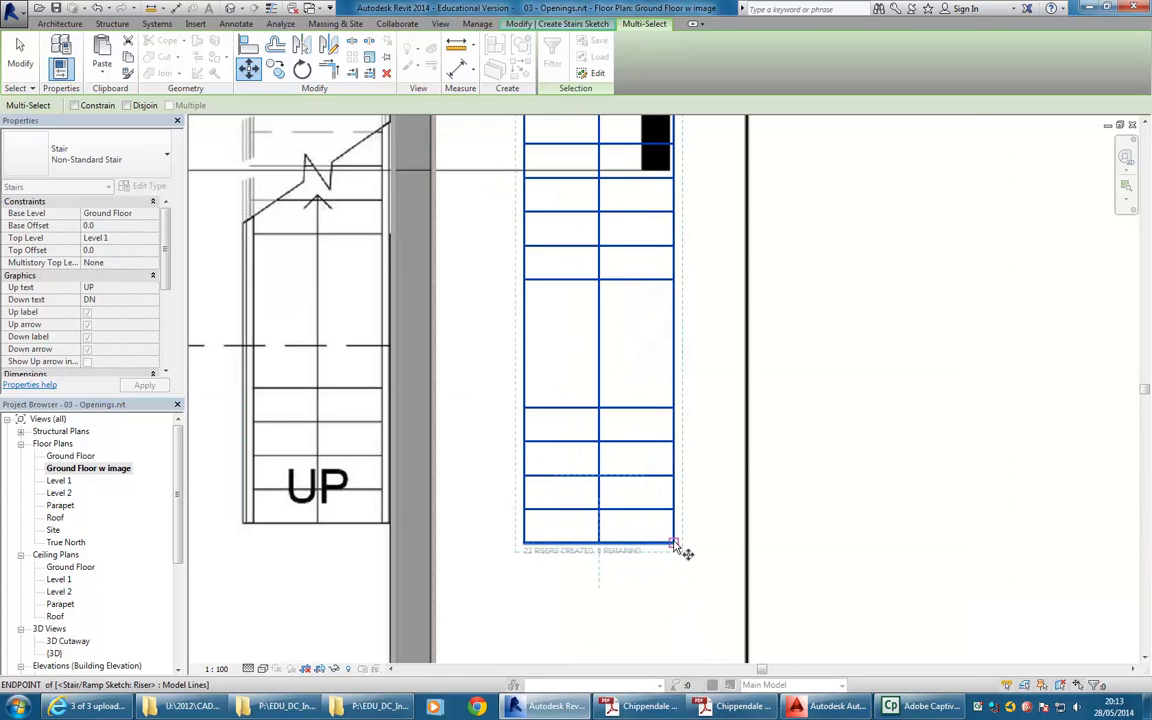
click(675, 543)
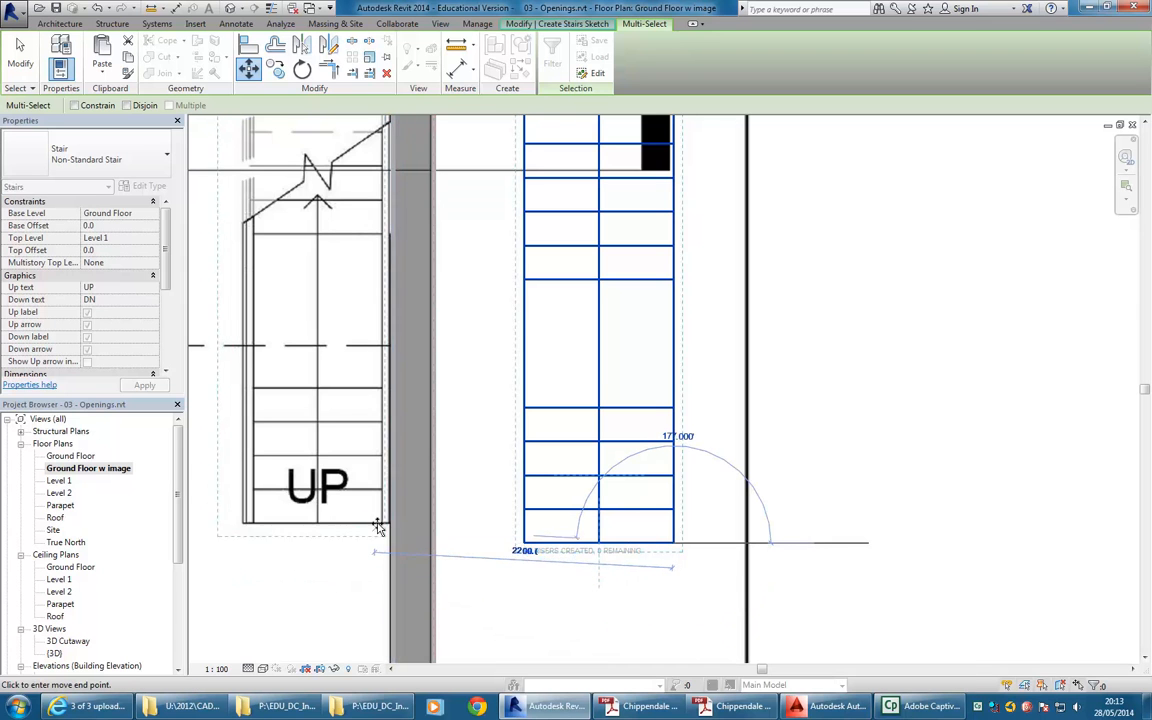
click(392, 582)
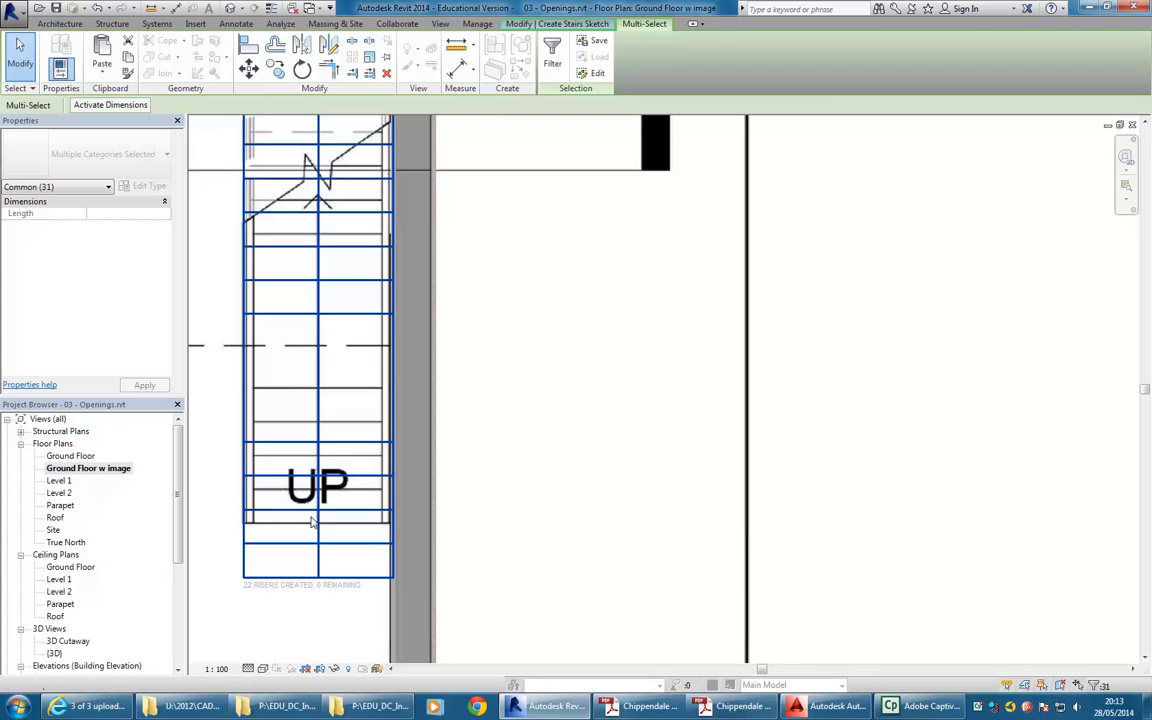
Step: Nudge the whole stair sketch upward until its first riser lines up with the start of the stair in the image
middle_drag(323, 544, 417, 535)
scroll(417, 535, up, 2)
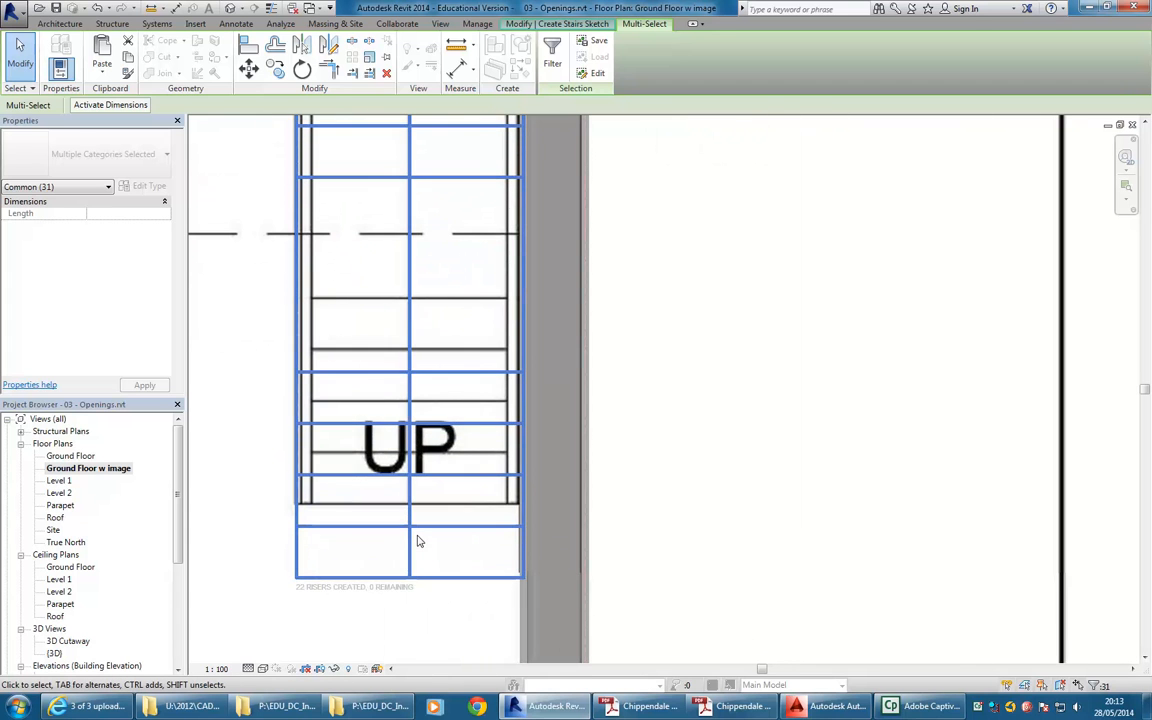
key(Up)
key(Up)
key(Up)
key(Up)
key(Up)
key(Up)
key(Up)
key(Up)
key(Up)
key(Up)
key(Up)
key(Up)
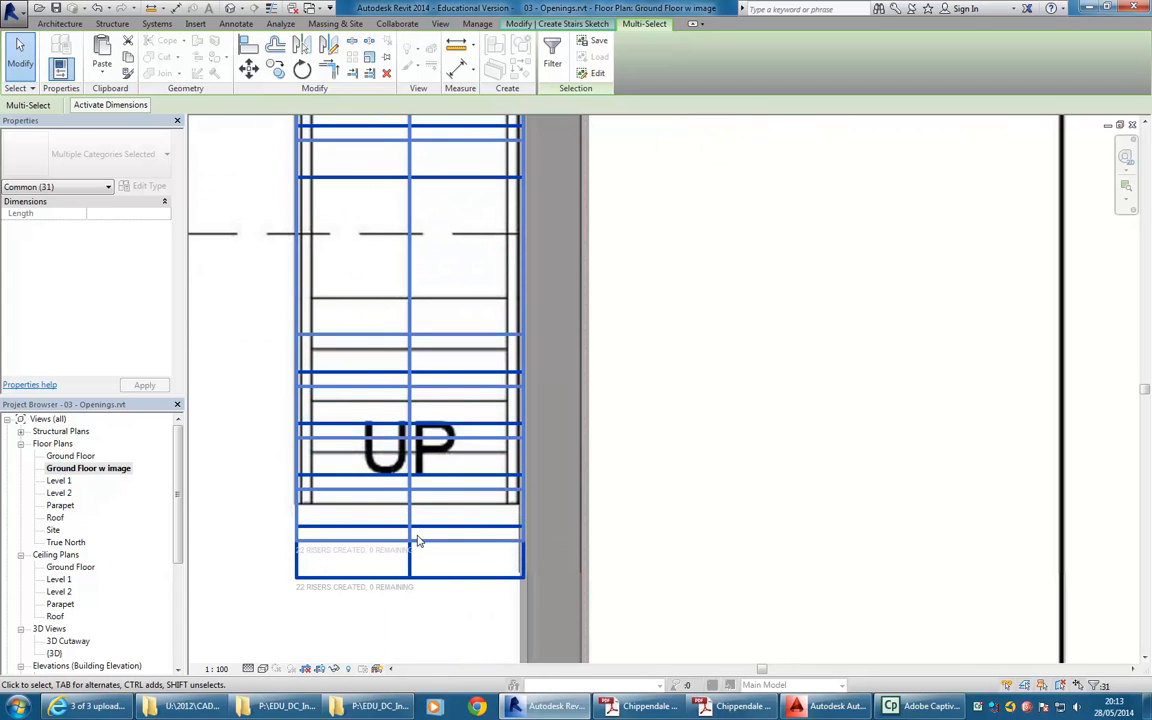
key(Up)
key(Up)
key(Up)
key(Up)
key(Up)
key(Up)
key(Up)
key(Up)
key(Up)
key(Up)
key(Up)
key(Up)
key(Up)
key(Up)
key(Up)
key(Up)
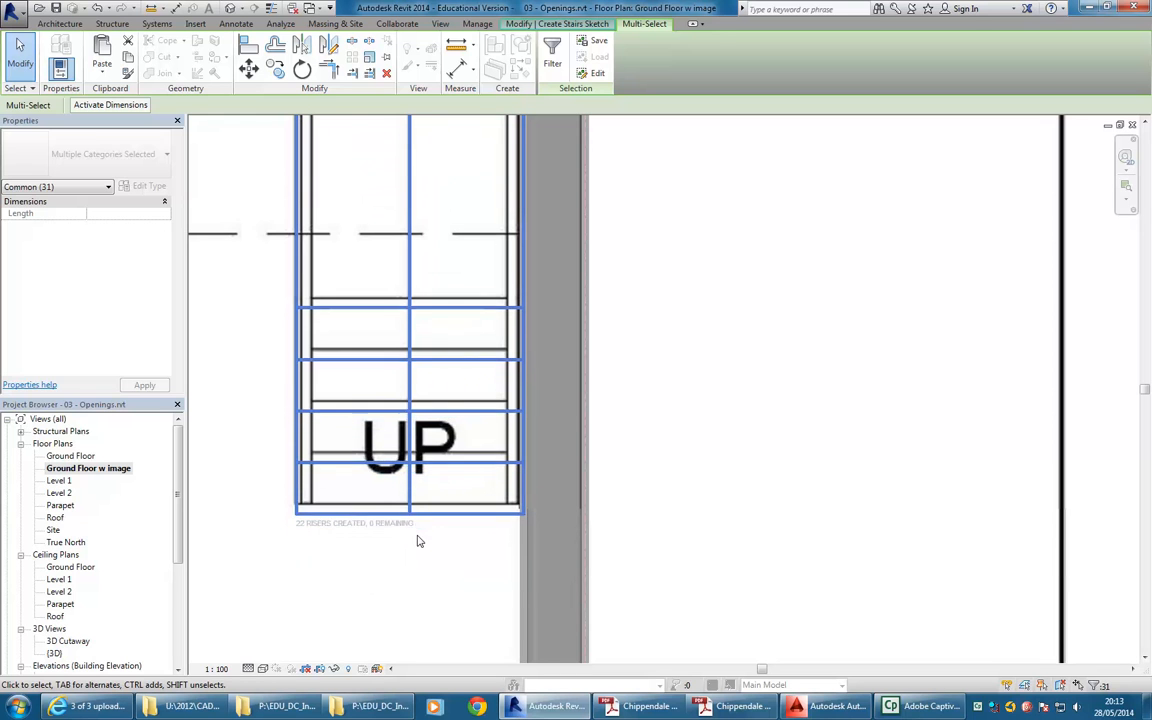
key(Up)
key(Up)
key(Up)
scroll(408, 571, down, 2)
mouse_move(408, 571)
middle_down()
mouse_move(391, 492)
mouse_move(402, 596)
middle_up()
scroll(367, 405, down, 1)
mouse_move(367, 405)
middle_down()
mouse_move(365, 464)
mouse_move(383, 470)
mouse_move(395, 506)
middle_up()
scroll(365, 464, down, 4)
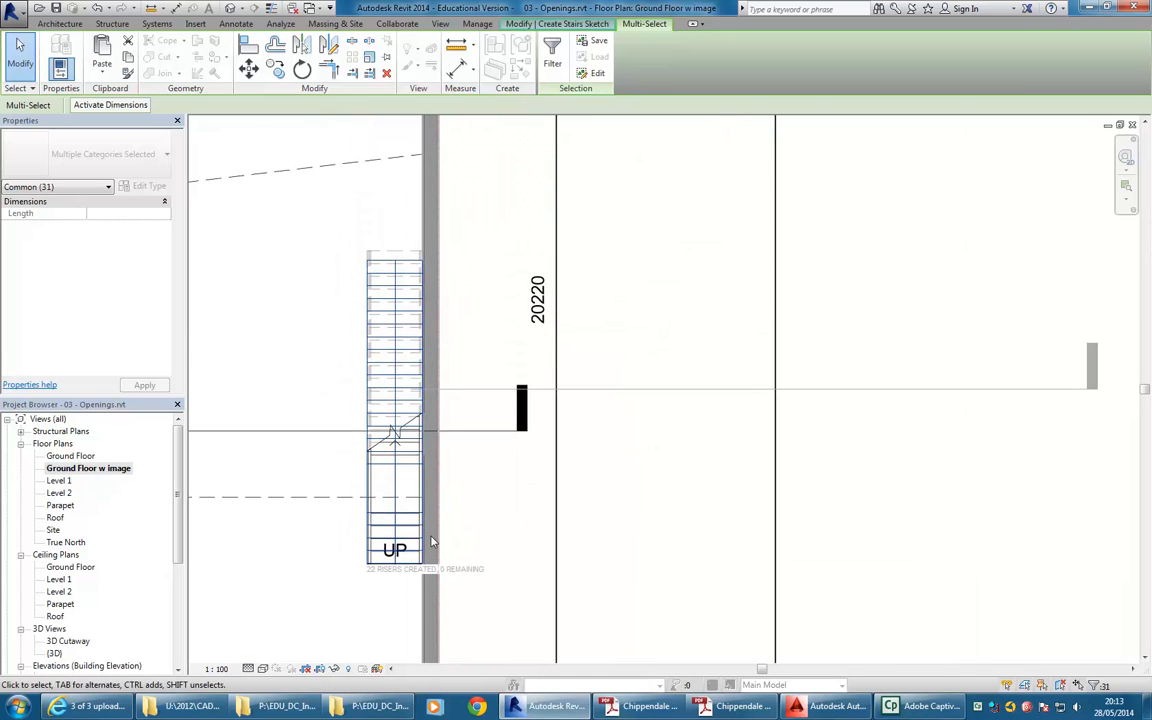
key(Escape)
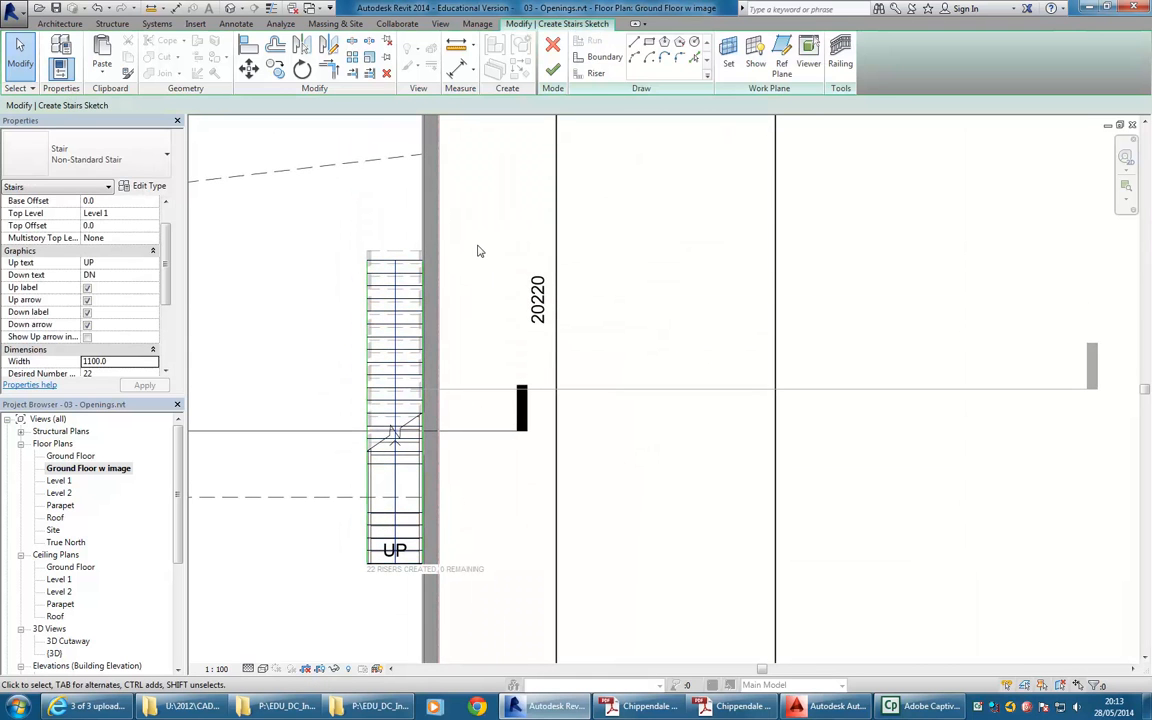
Step: Try to nudge the upper run on its own to match the risers beyond the landing in the image
drag(297, 201, 489, 502)
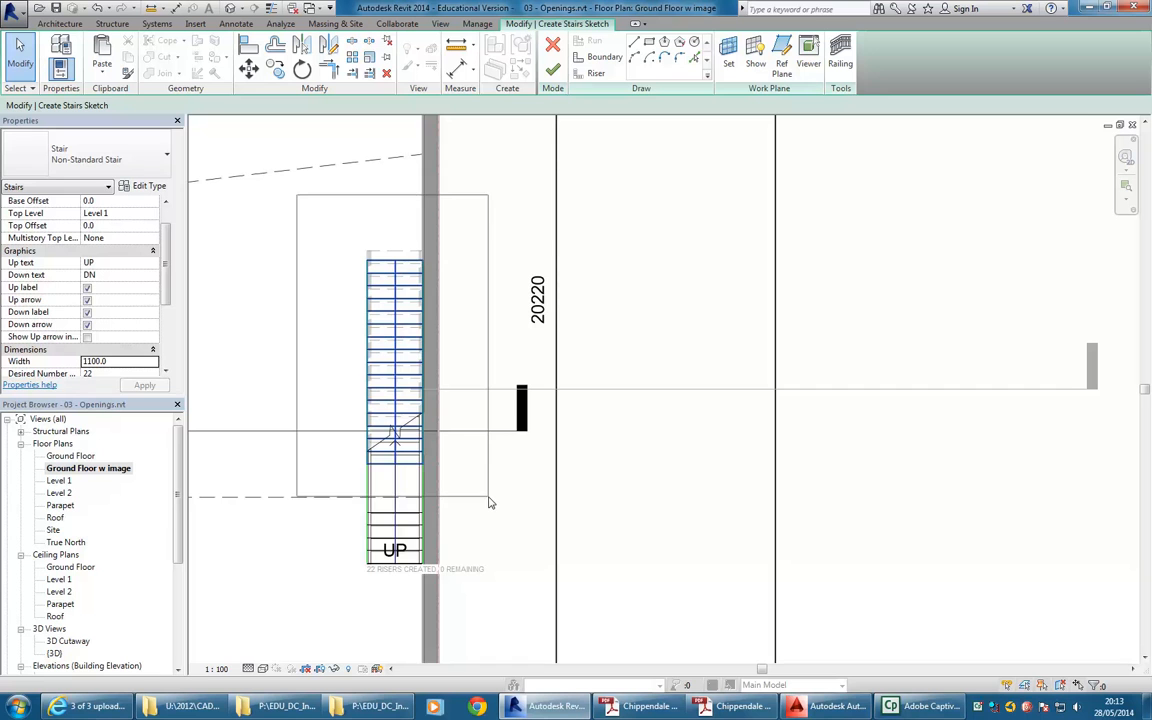
drag(489, 502, 471, 486)
key(Up)
key(Up)
key(Up)
key(Up)
key(Up)
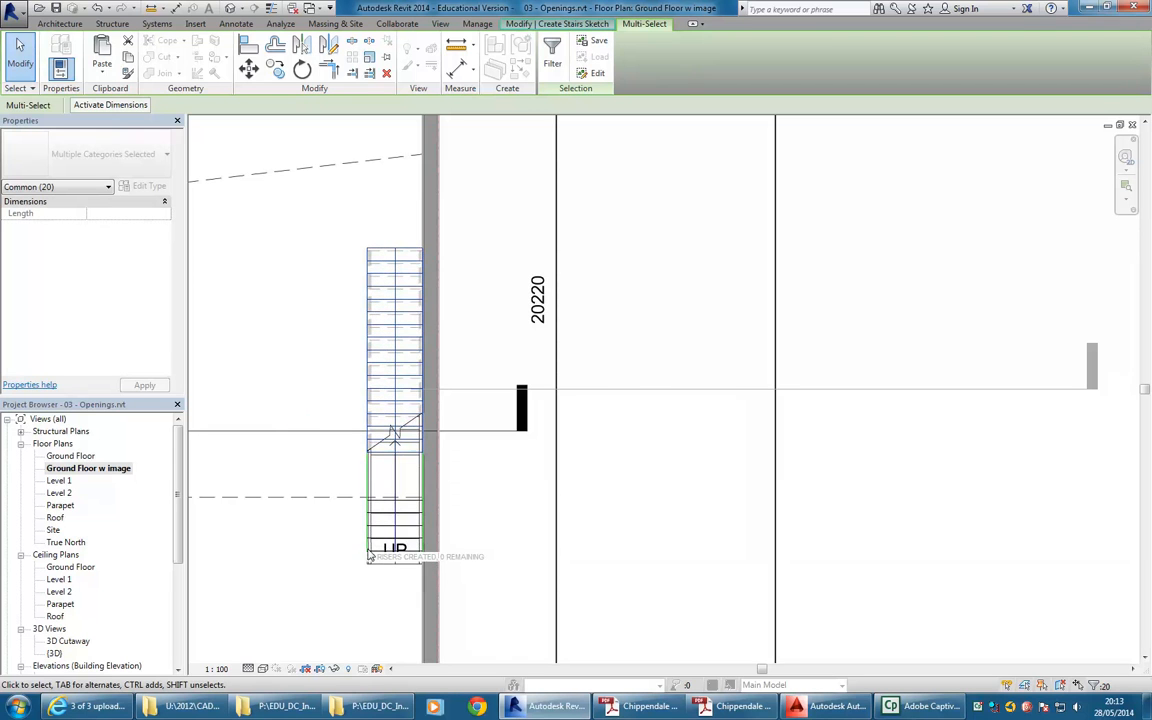
scroll(360, 545, up, 5)
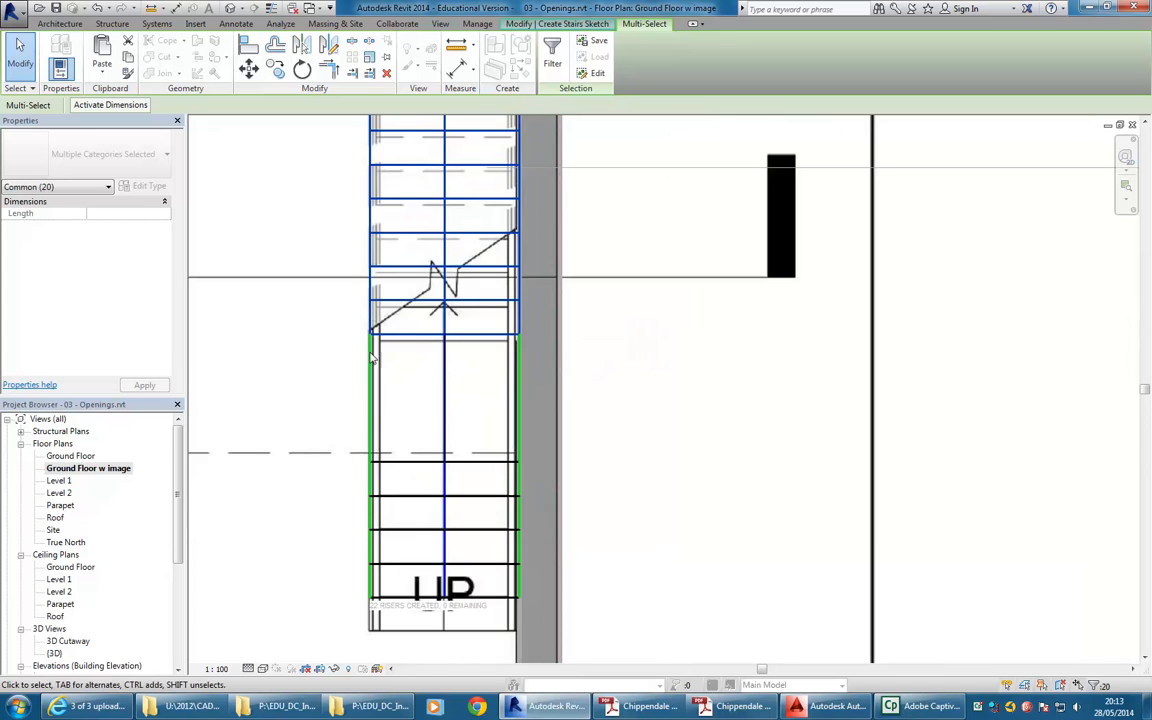
key(Down)
key(Down)
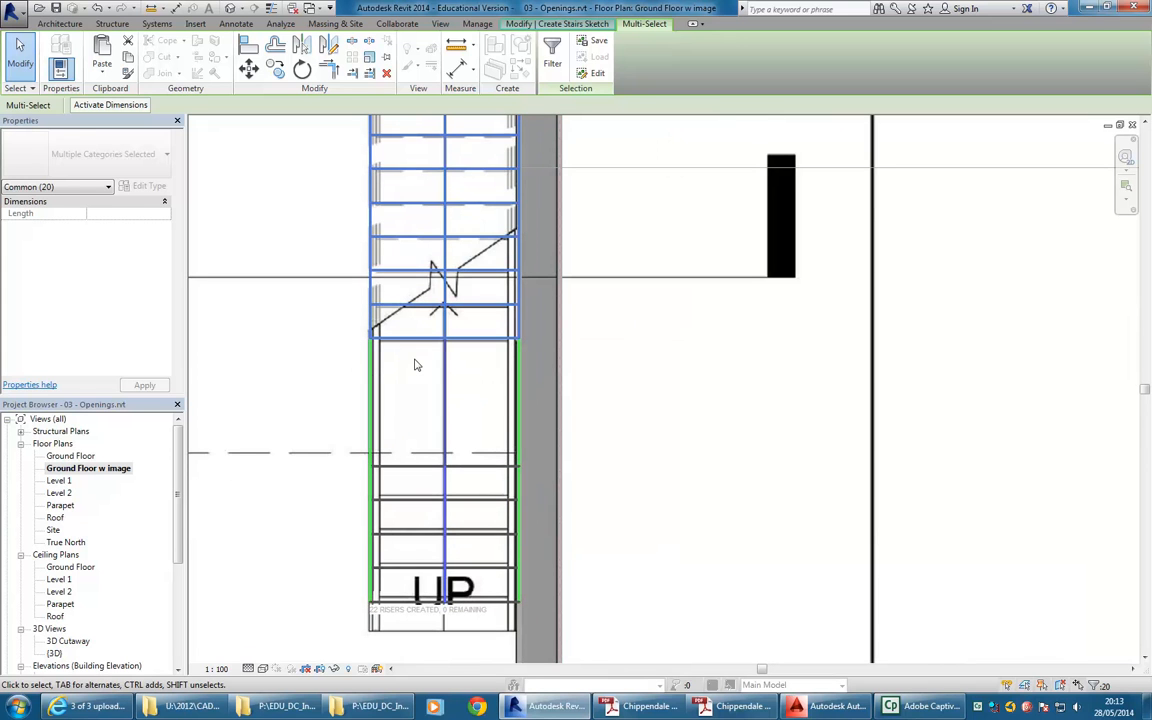
scroll(362, 395, down, 2)
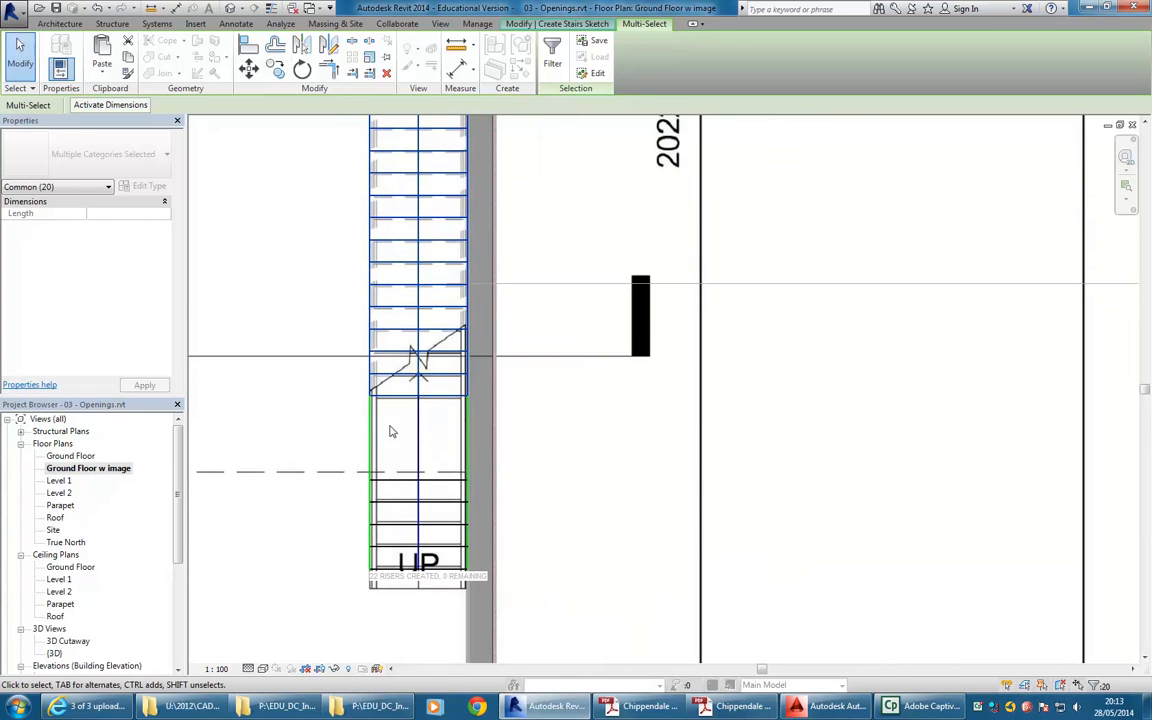
key(Down)
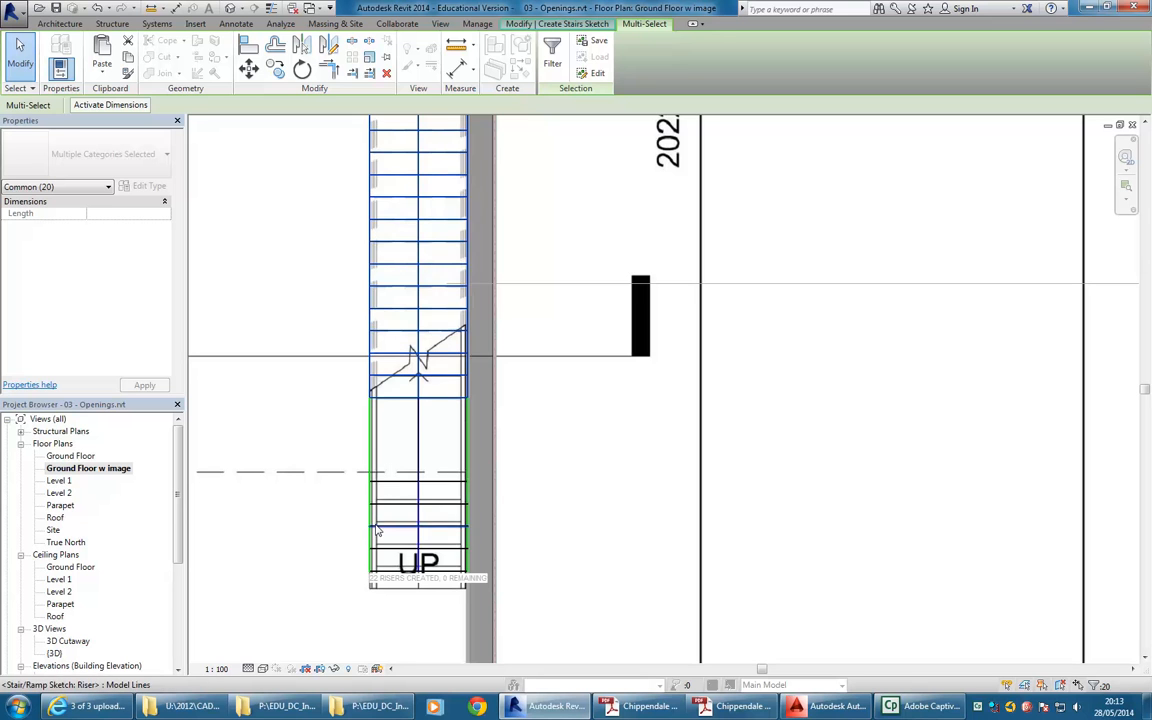
Step: Try to nudge the five-riser lower run on its own to line it up with the image
scroll(391, 470, up, 3)
click(323, 605)
drag(323, 605, 585, 381)
key(Up)
key(Up)
key(Up)
middle_drag(512, 360, 412, 383)
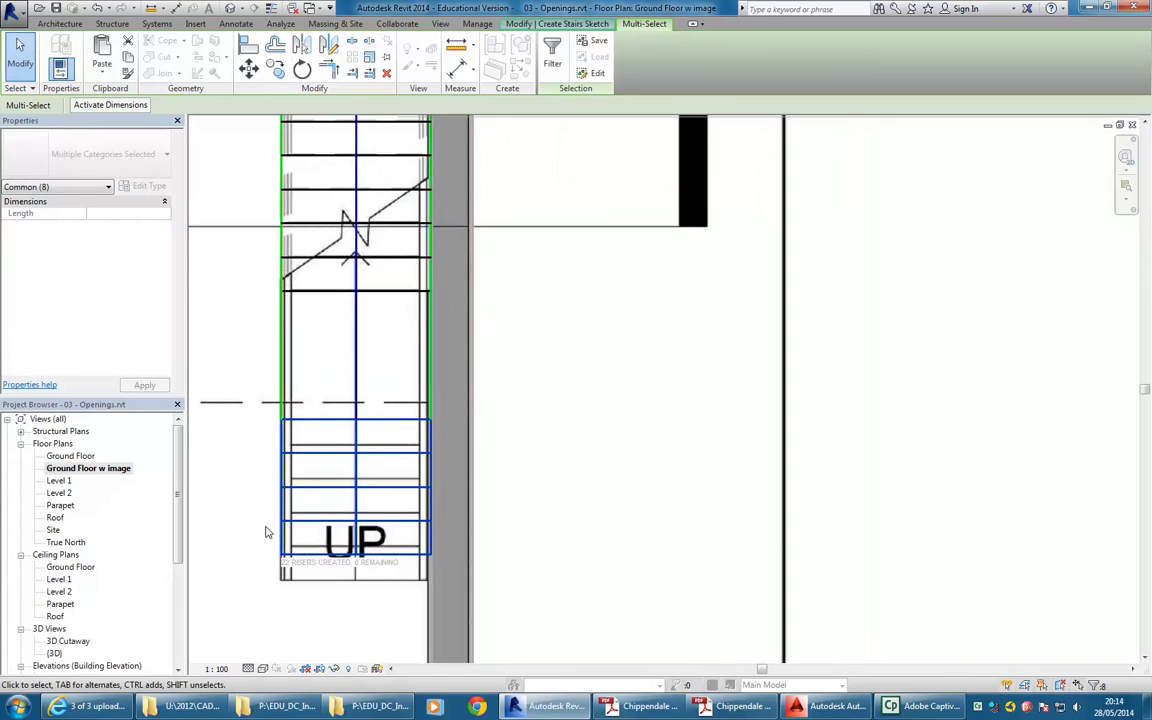
Step: Move the lower run down from its landing-side corner so its risers coincide with those at the start of the image's stair
middle_drag(267, 537, 363, 472)
click(372, 568)
mouse_move(327, 578)
mouse_down()
mouse_move(662, 353)
mouse_move(667, 331)
mouse_up()
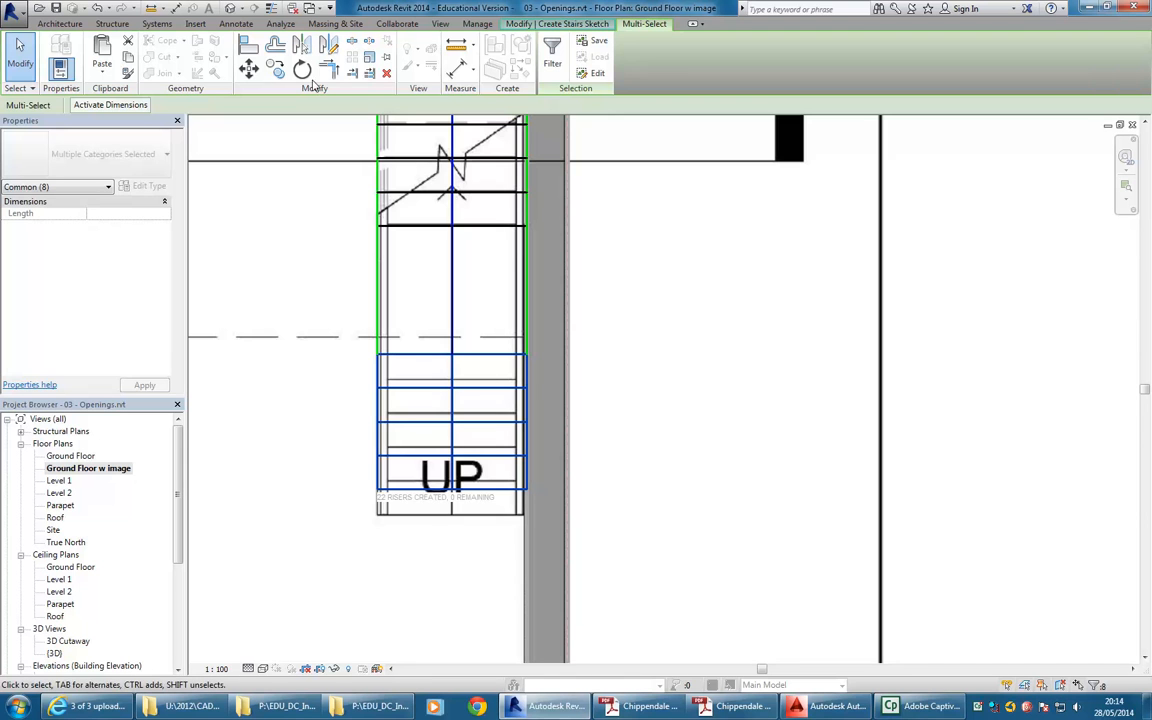
click(249, 67)
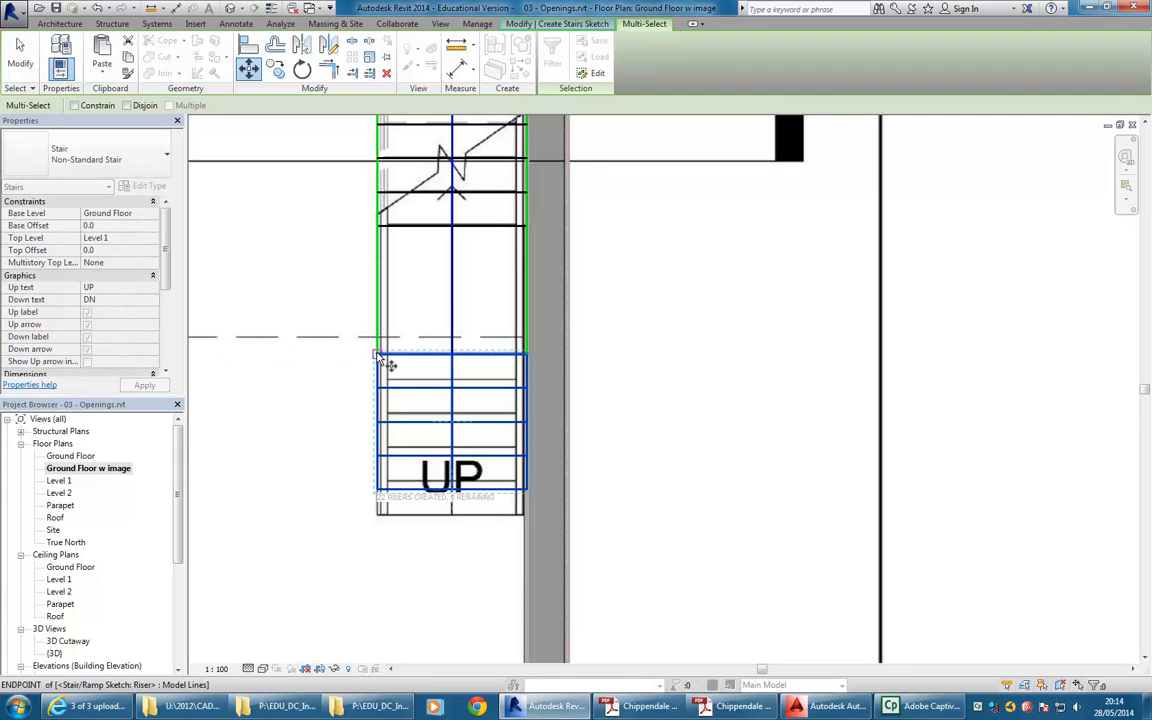
click(383, 357)
click(372, 384)
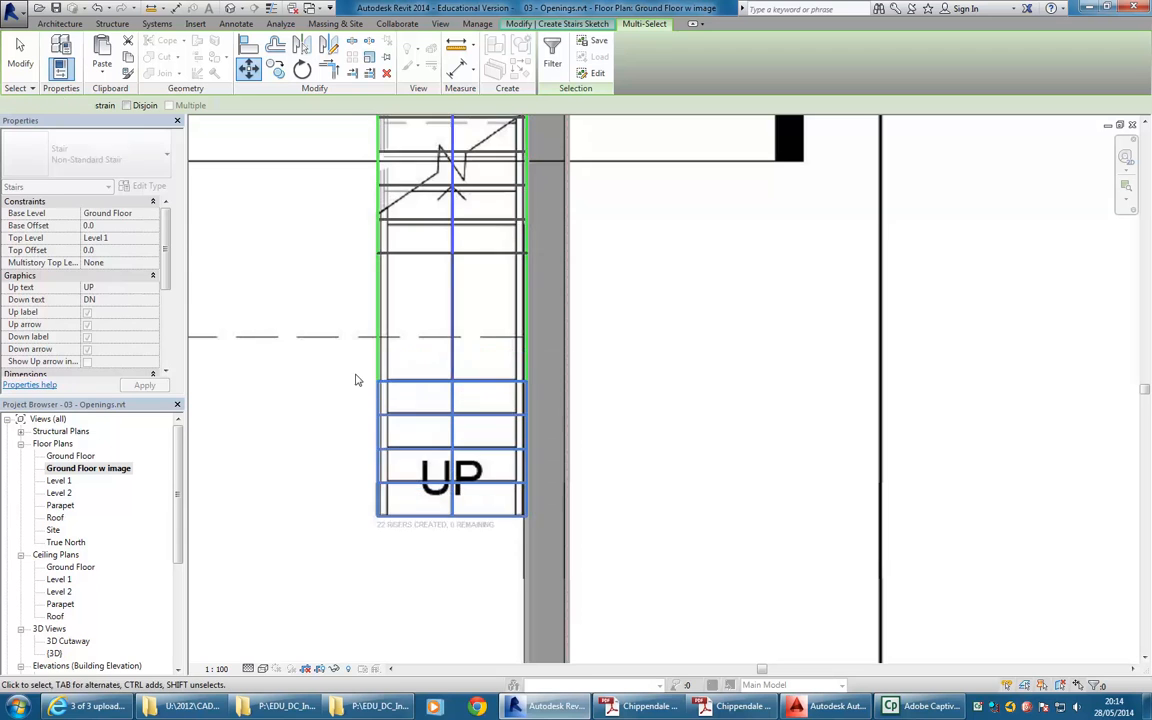
middle_drag(383, 316, 374, 347)
scroll(328, 290, down, 1)
middle_drag(327, 290, 313, 427)
scroll(320, 380, down, 1)
scroll(312, 430, down, 1)
key(Escape)
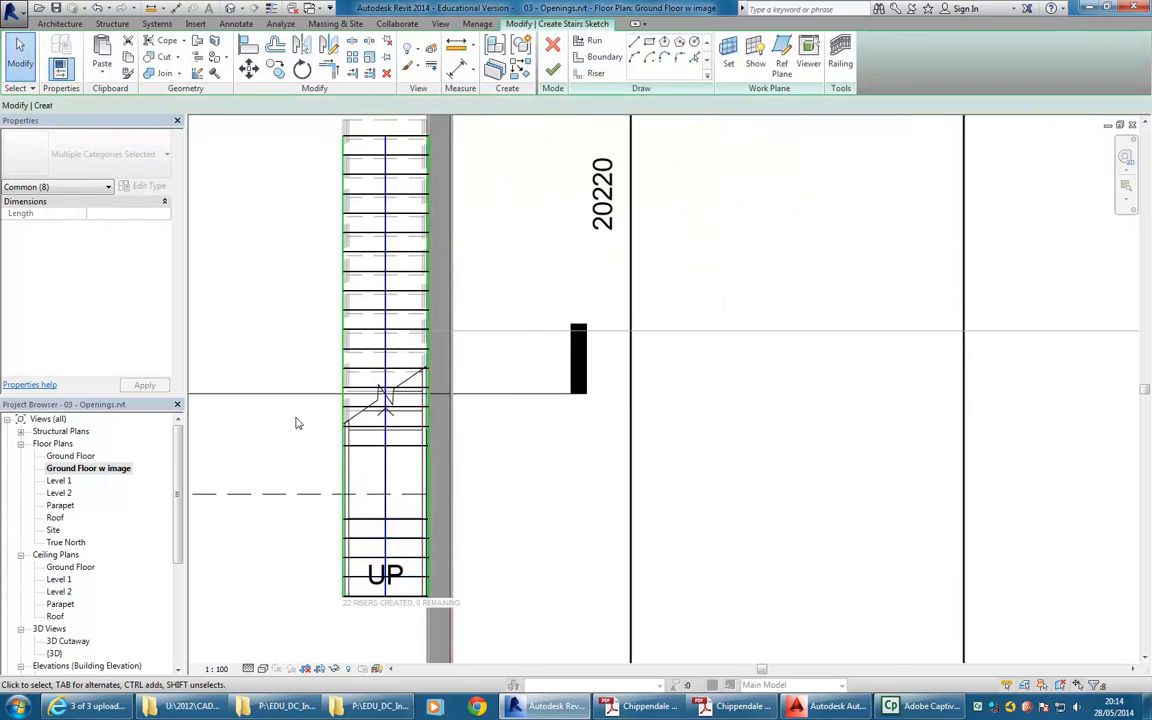
Step: Try again to nudge the reselected upper run toward the far end of the stair in the image
scroll(296, 440, down, 1)
scroll(288, 483, up, 1)
scroll(264, 181, up, 1)
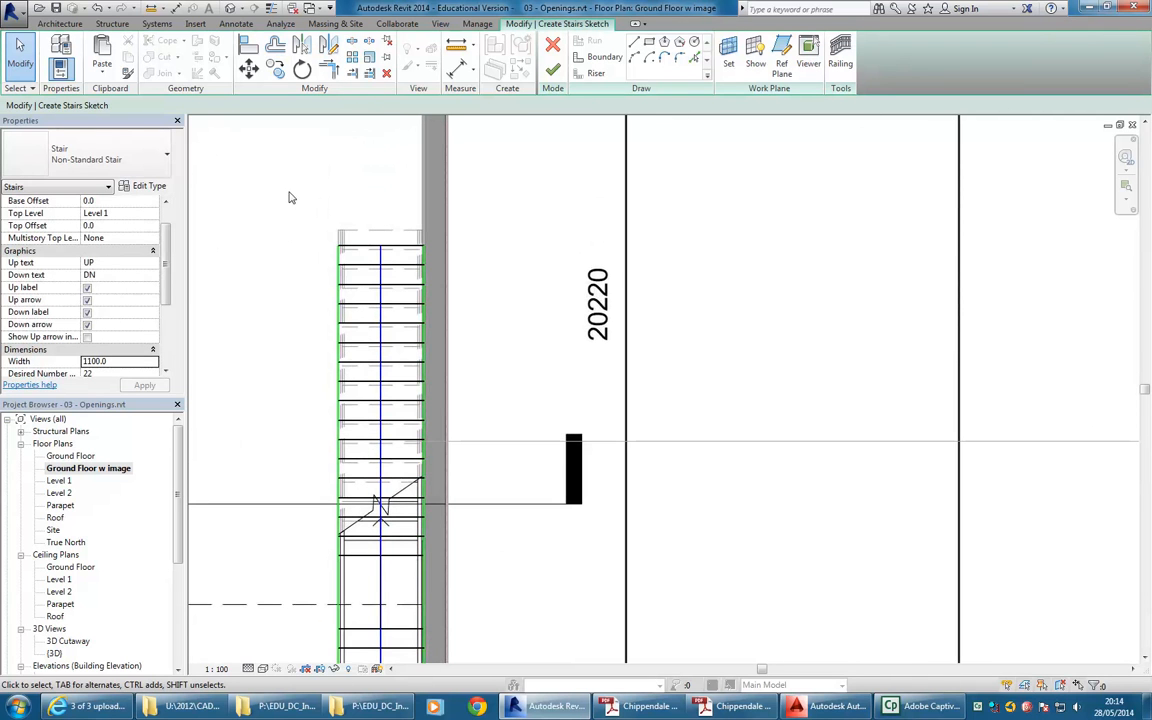
mouse_move(249, 166)
mouse_down()
mouse_move(411, 538)
mouse_move(452, 546)
mouse_move(442, 557)
mouse_up()
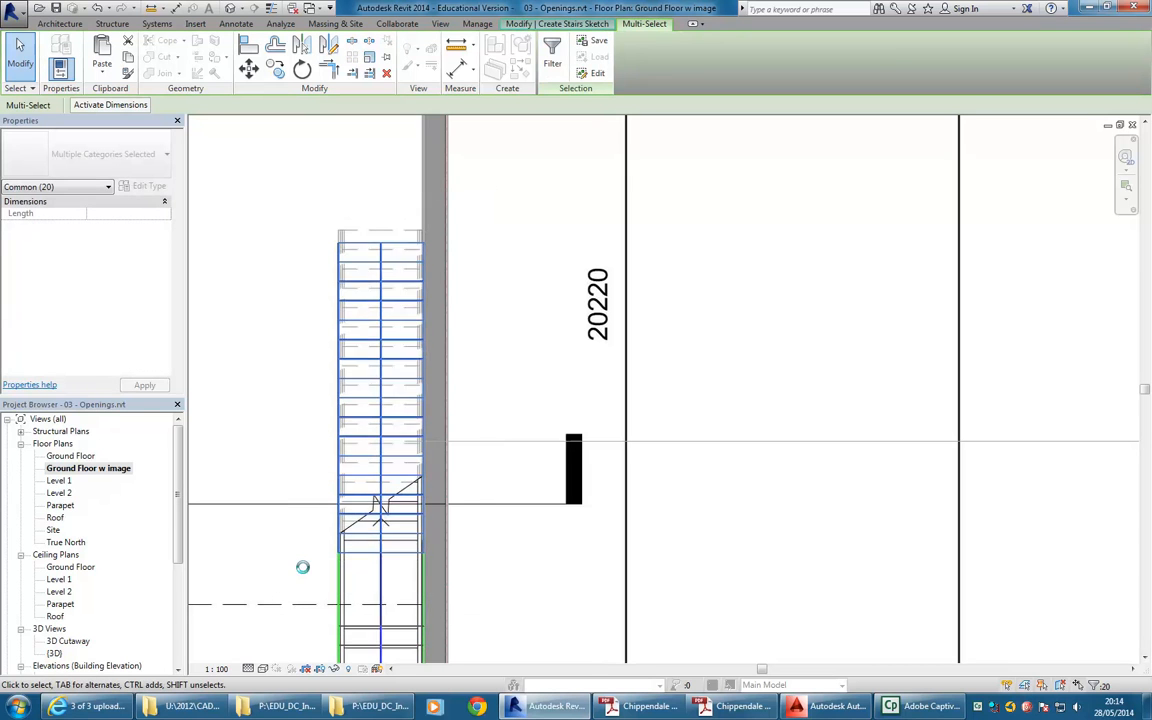
scroll(297, 520, down, 1)
scroll(297, 520, down, 1)
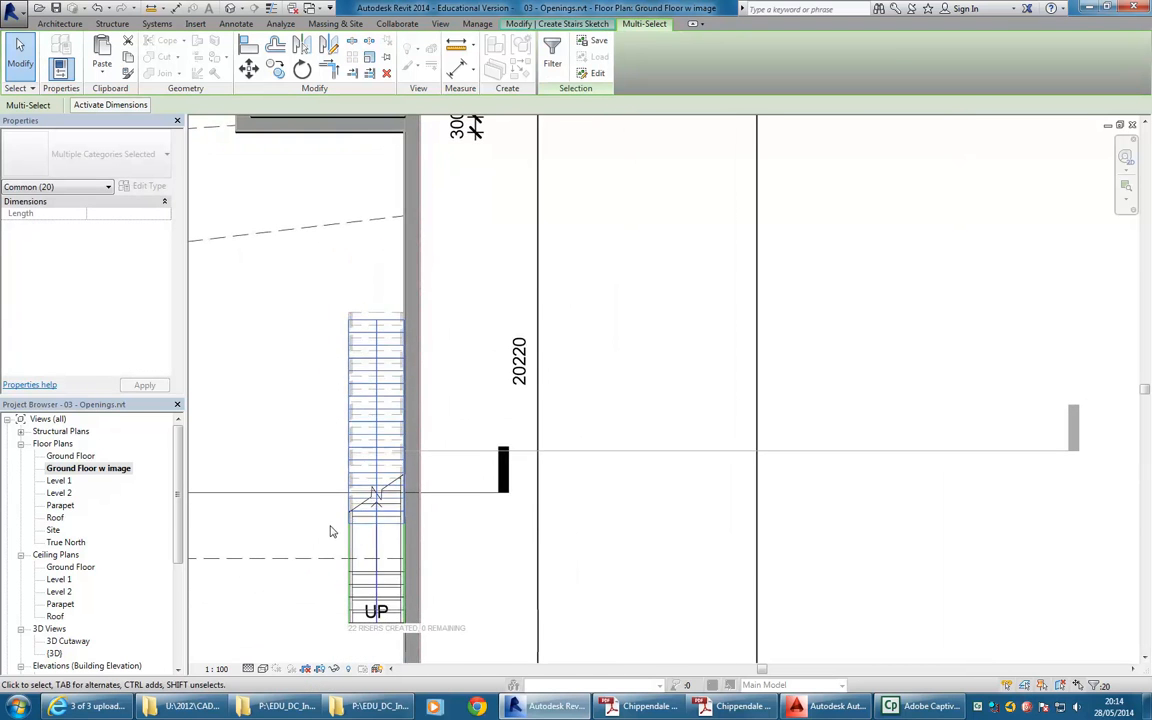
mouse_move(280, 258)
mouse_down()
mouse_move(458, 558)
mouse_move(463, 540)
mouse_up()
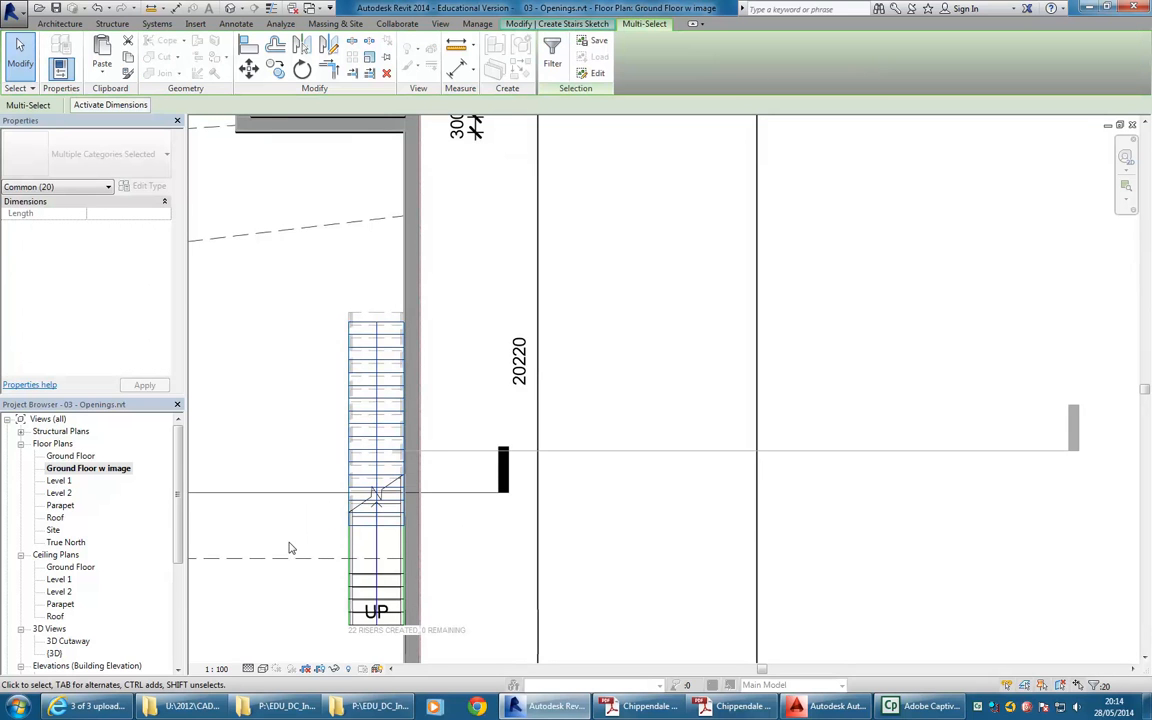
Step: Delete the upper run's risers, boundaries and run line from the stair sketch
mouse_move(297, 295)
mouse_down()
mouse_move(458, 527)
mouse_move(468, 560)
mouse_move(471, 540)
mouse_up()
key(Delete)
scroll(411, 470, up, 3)
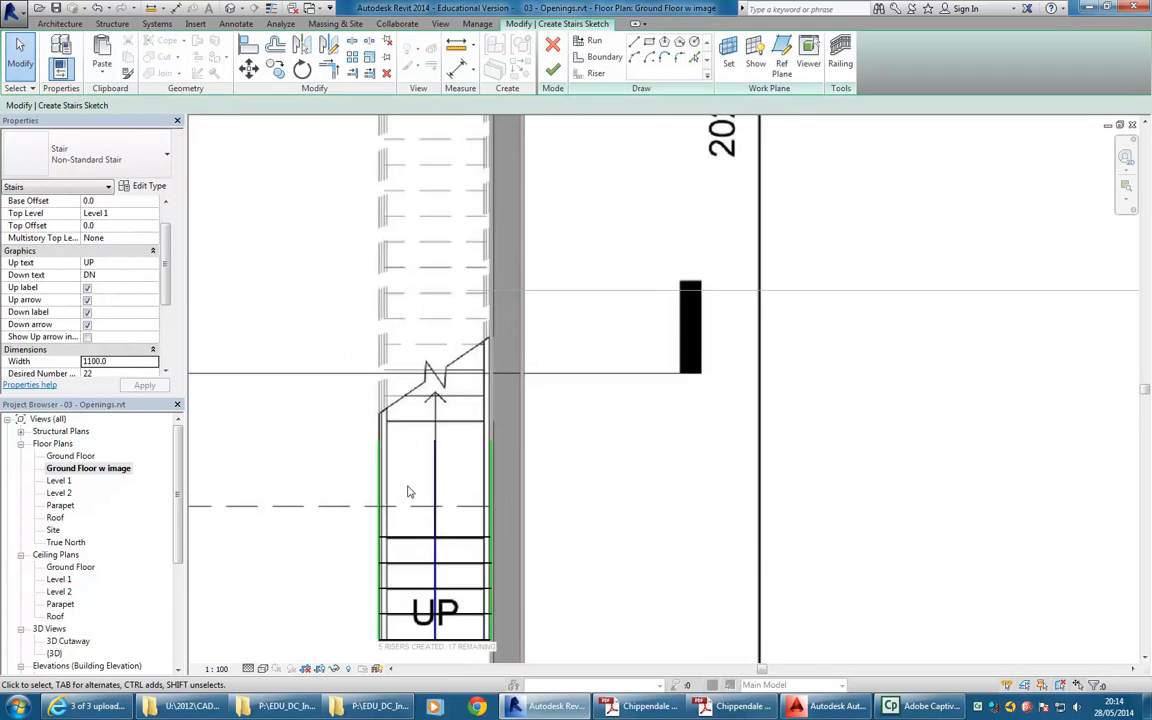
scroll(433, 465, up, 2)
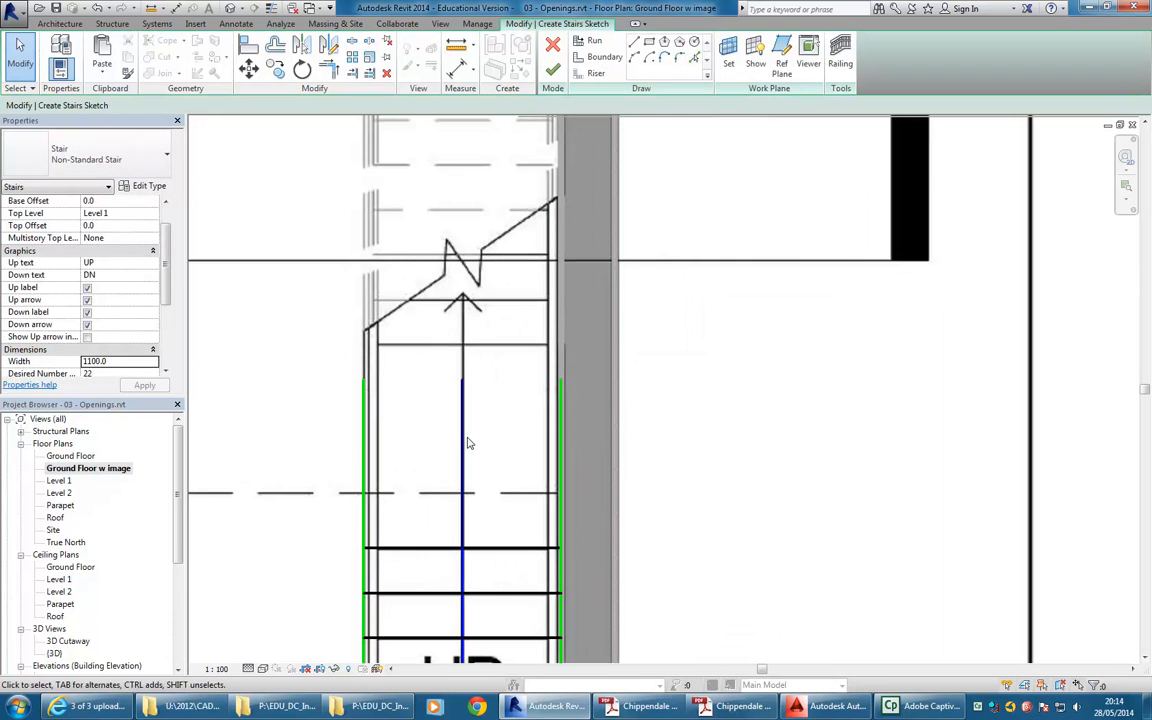
Step: Delete the leftover landing boundary lines on both sides and the centre run line, keeping only the five-riser lower run
click(365, 425)
key(Delete)
click(462, 452)
key(Delete)
click(560, 472)
key(Delete)
scroll(535, 455, down, 3)
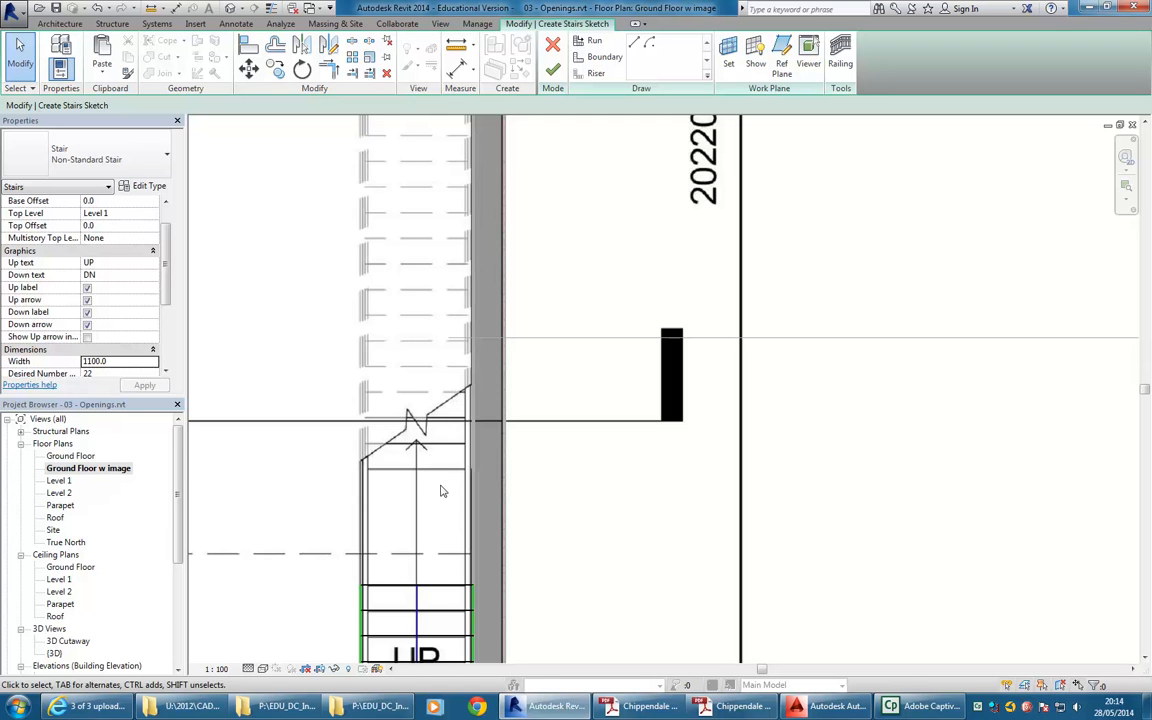
scroll(358, 363, down, 1)
middle_drag(420, 428, 425, 376)
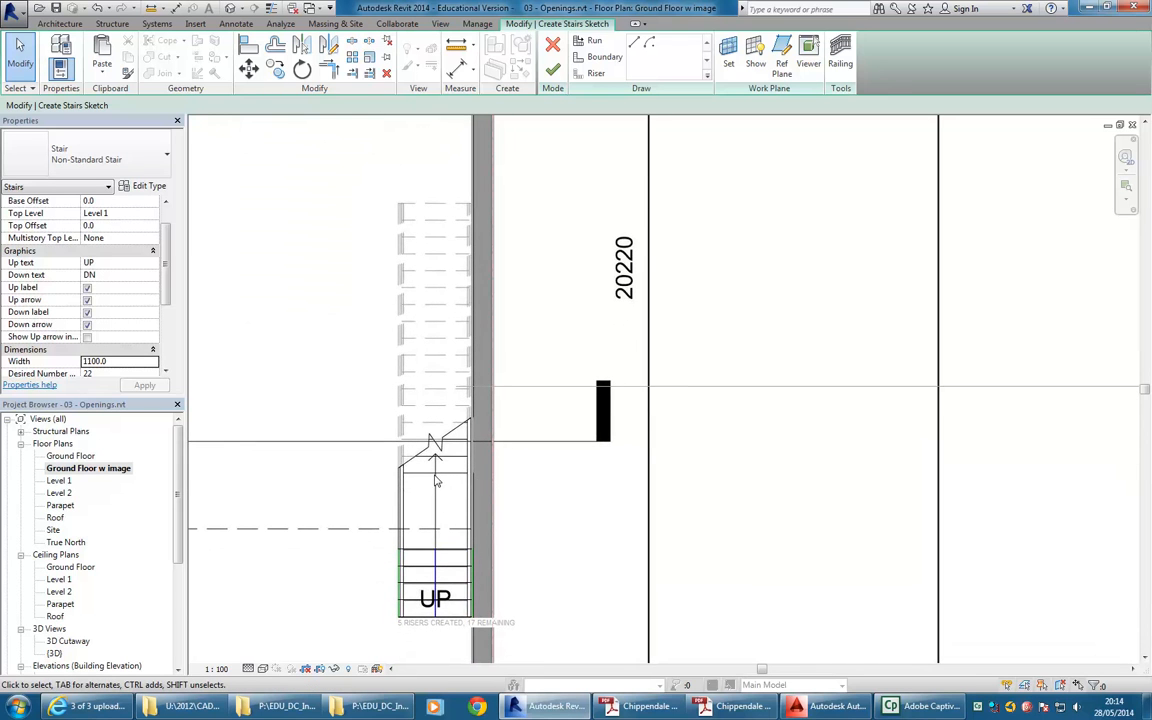
scroll(435, 481, up, 5)
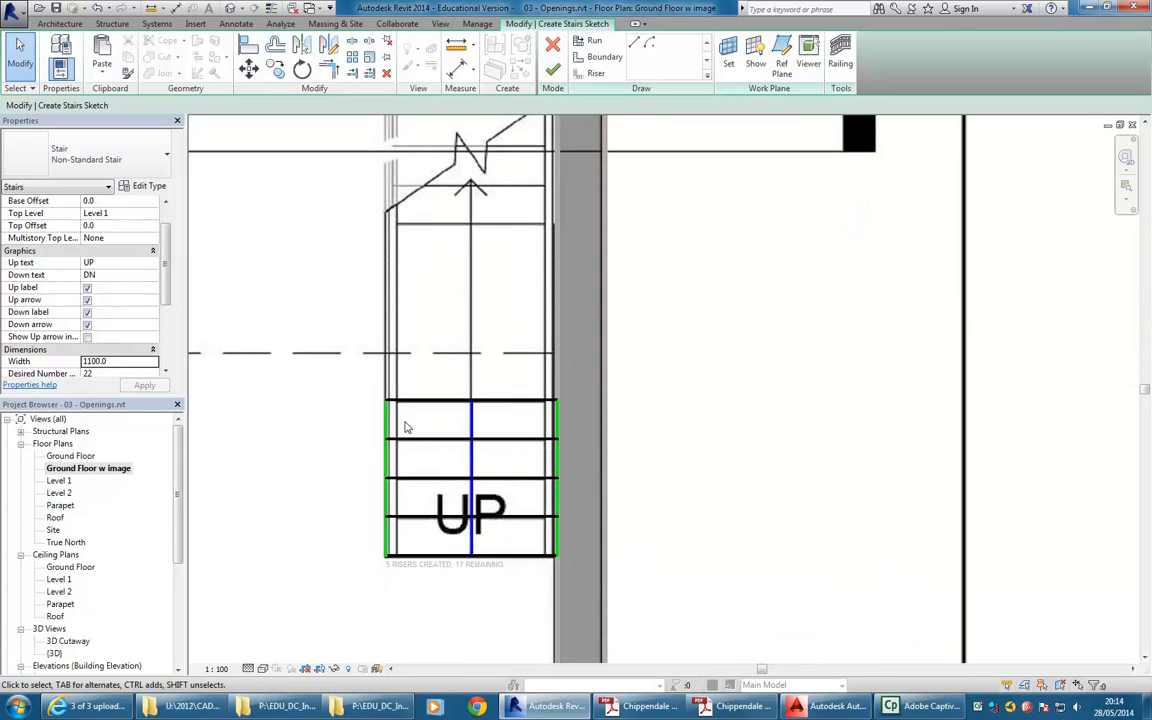
Step: Draw the upper run along the stair's centre line, from the riser beyond the landing to the far end, using the remaining 17 risers
drag(358, 385, 614, 588)
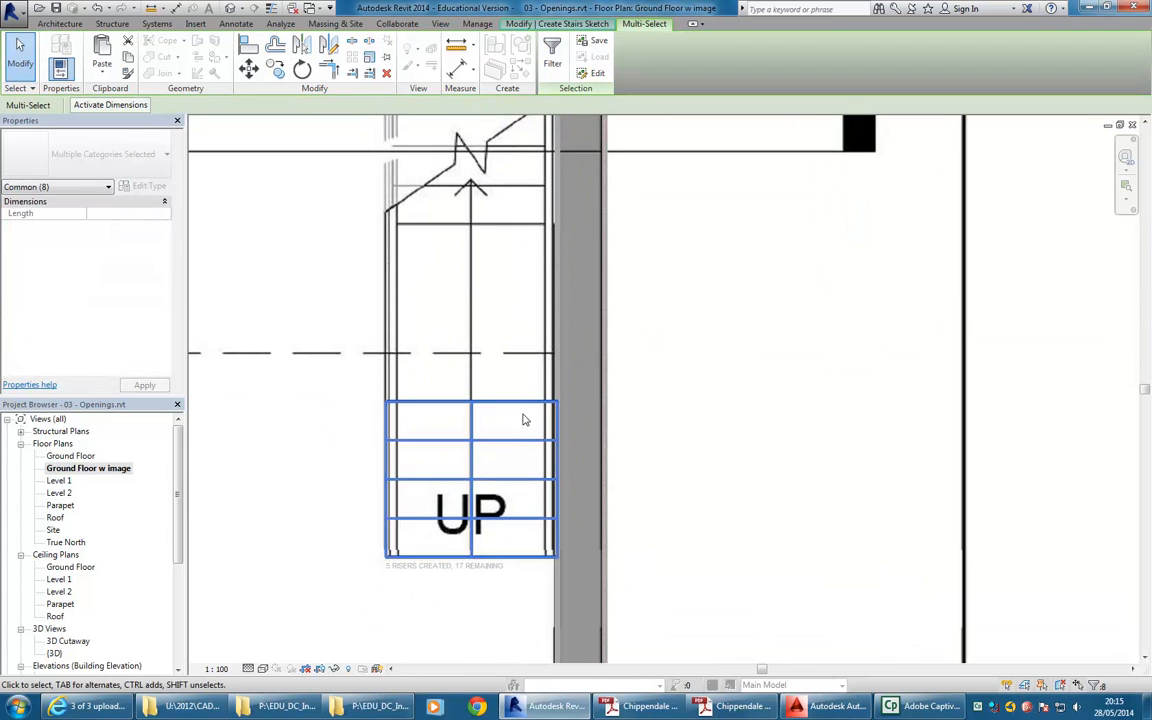
click(694, 334)
scroll(610, 513, down, 4)
mouse_move(600, 500)
middle_down()
mouse_move(610, 513)
mouse_move(543, 540)
middle_up()
scroll(543, 540, down, 2)
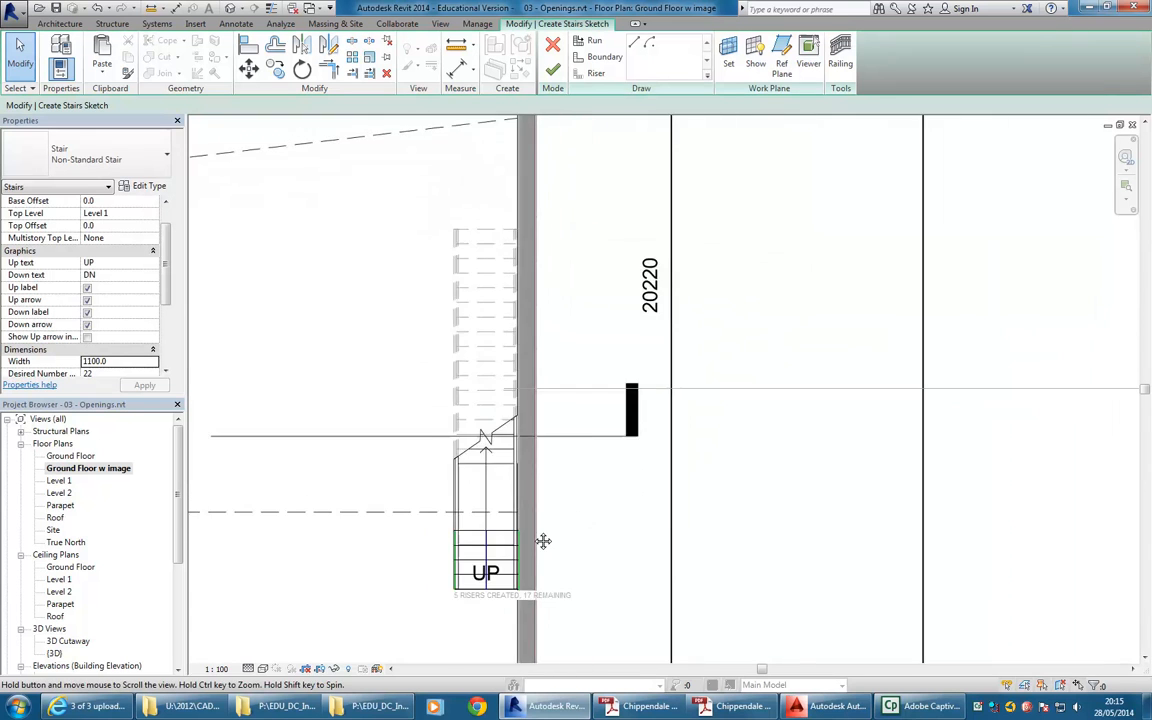
click(595, 42)
scroll(411, 479, up, 5)
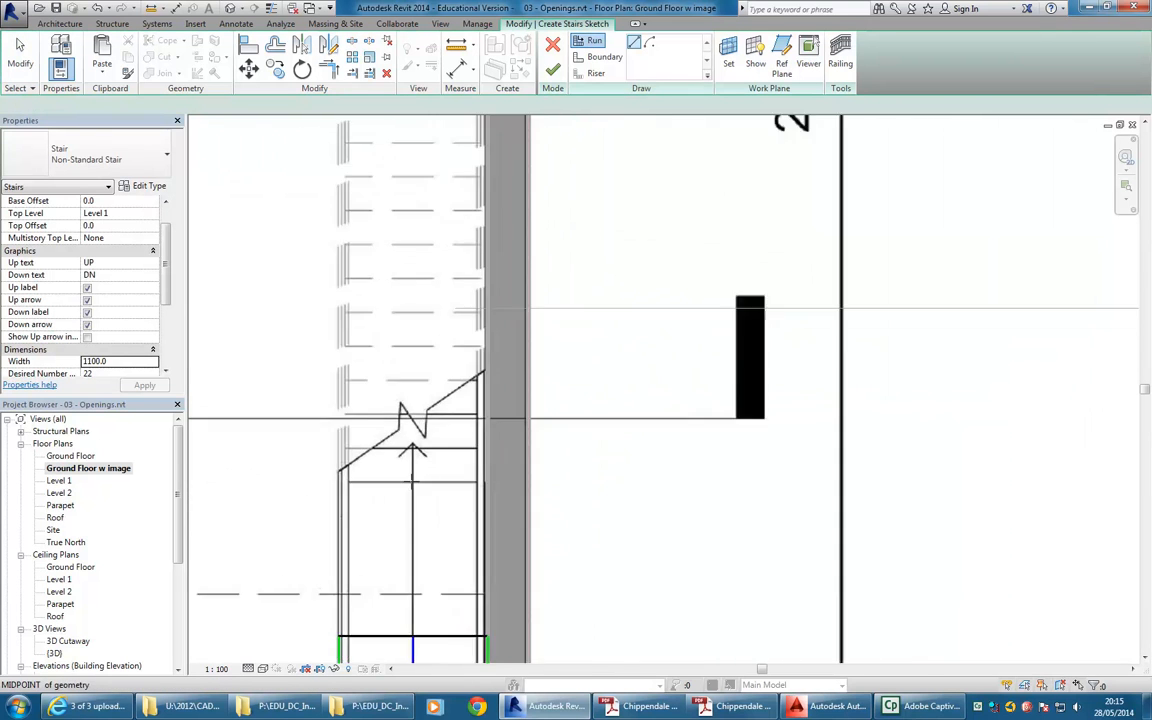
scroll(411, 479, up, 3)
middle_drag(403, 476, 442, 437)
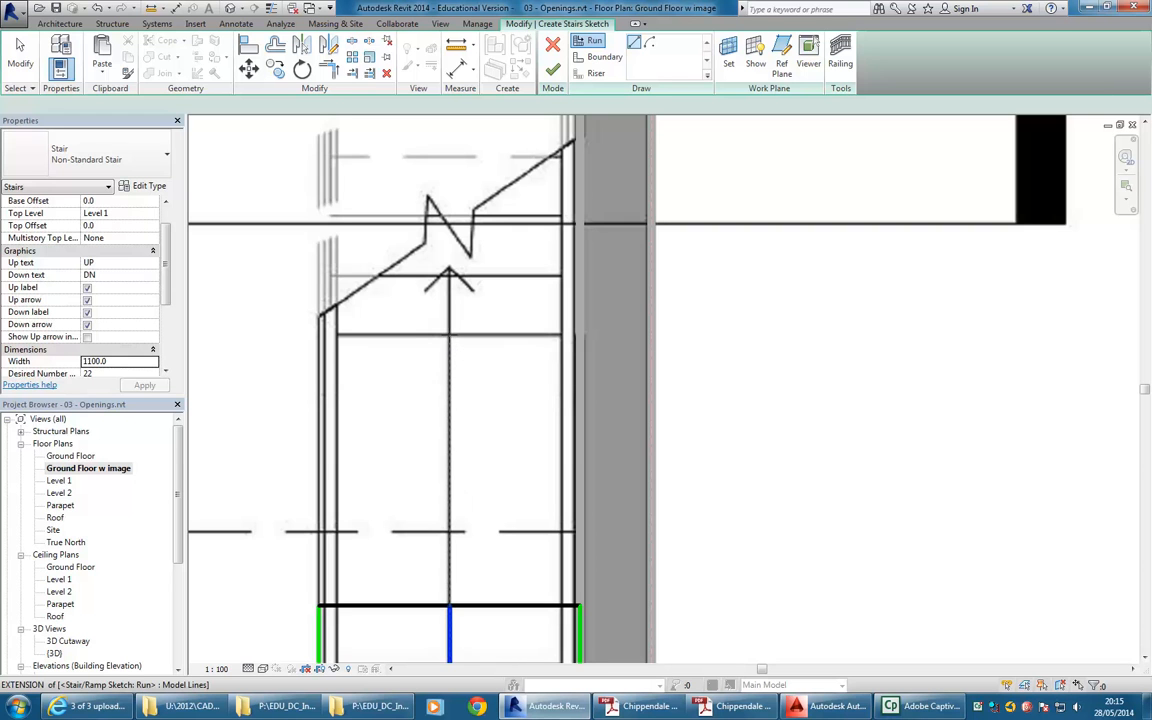
scroll(445, 470, down, 4)
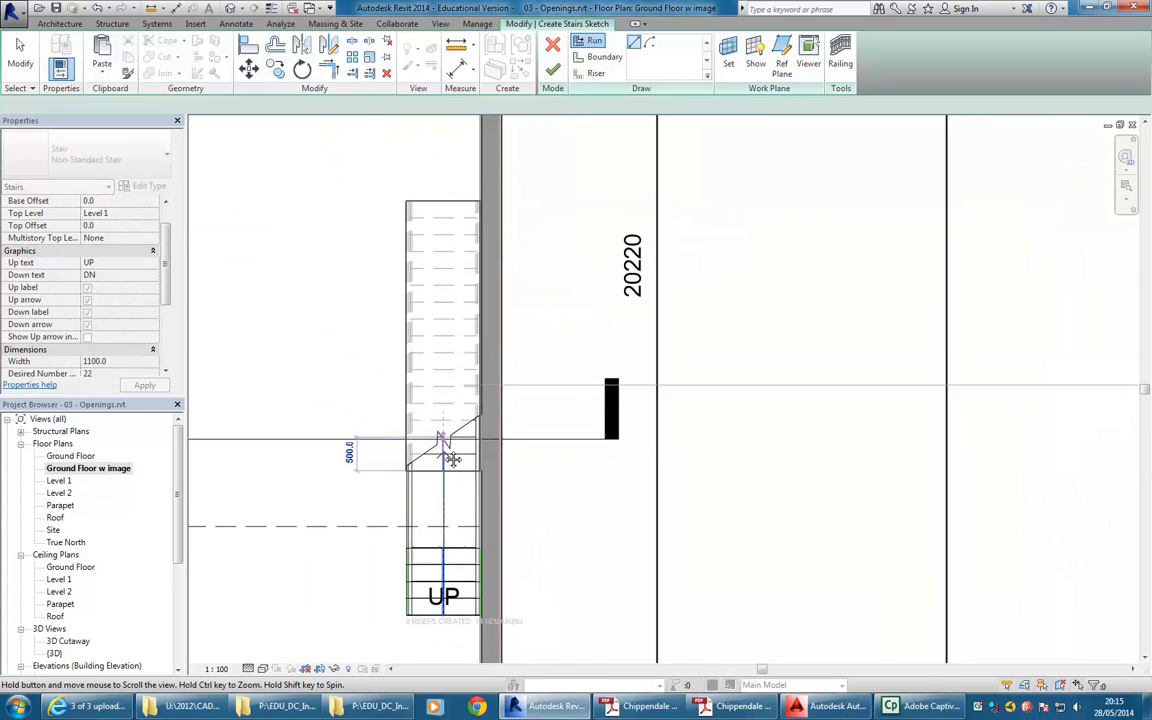
click(440, 189)
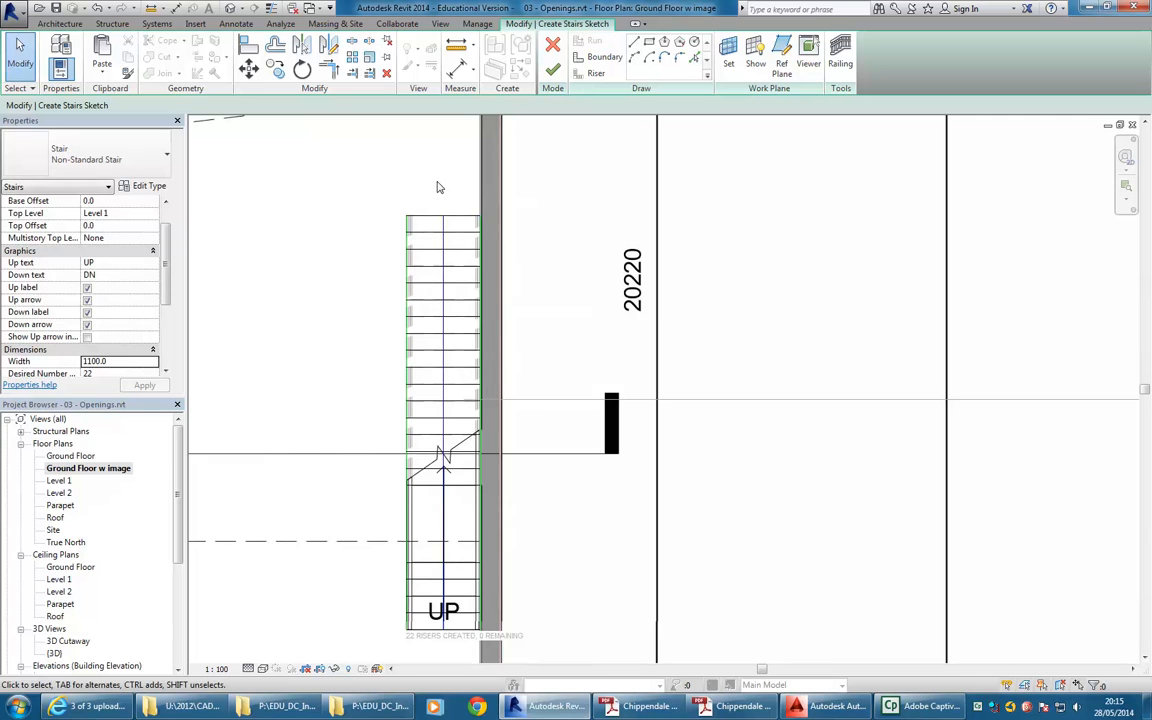
Step: Finish the stair sketch with its two runs and deselect the new staircase in the plan
scroll(541, 297, down, 2)
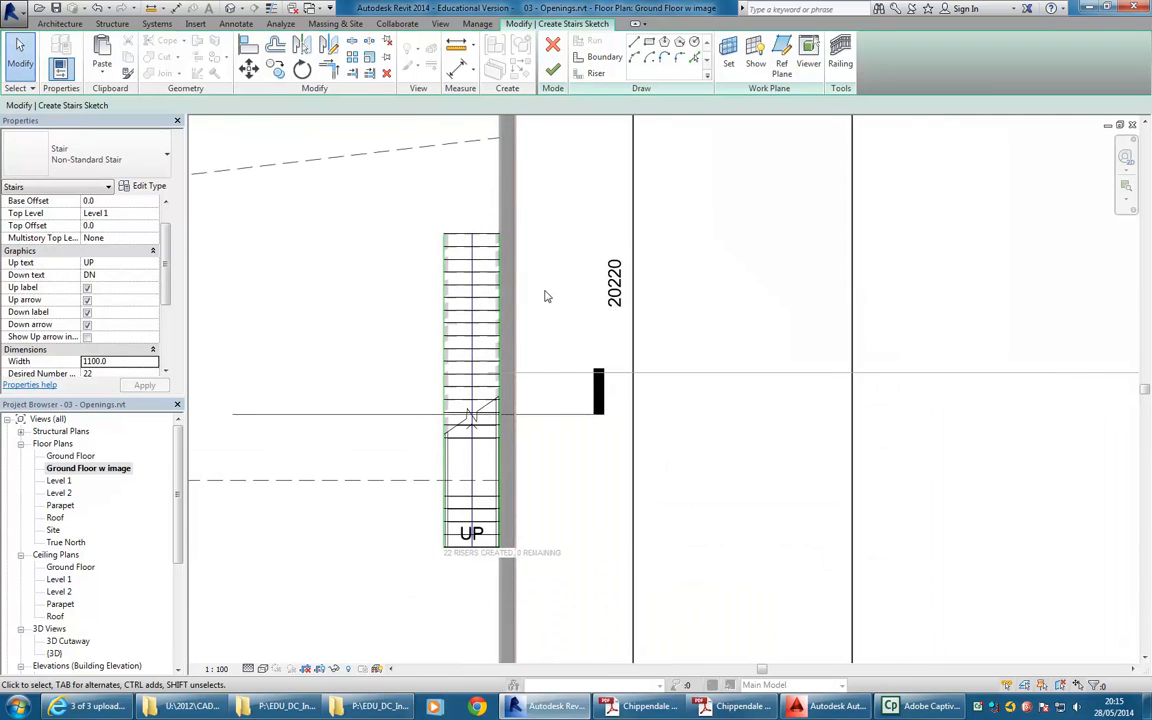
scroll(543, 298, up, 1)
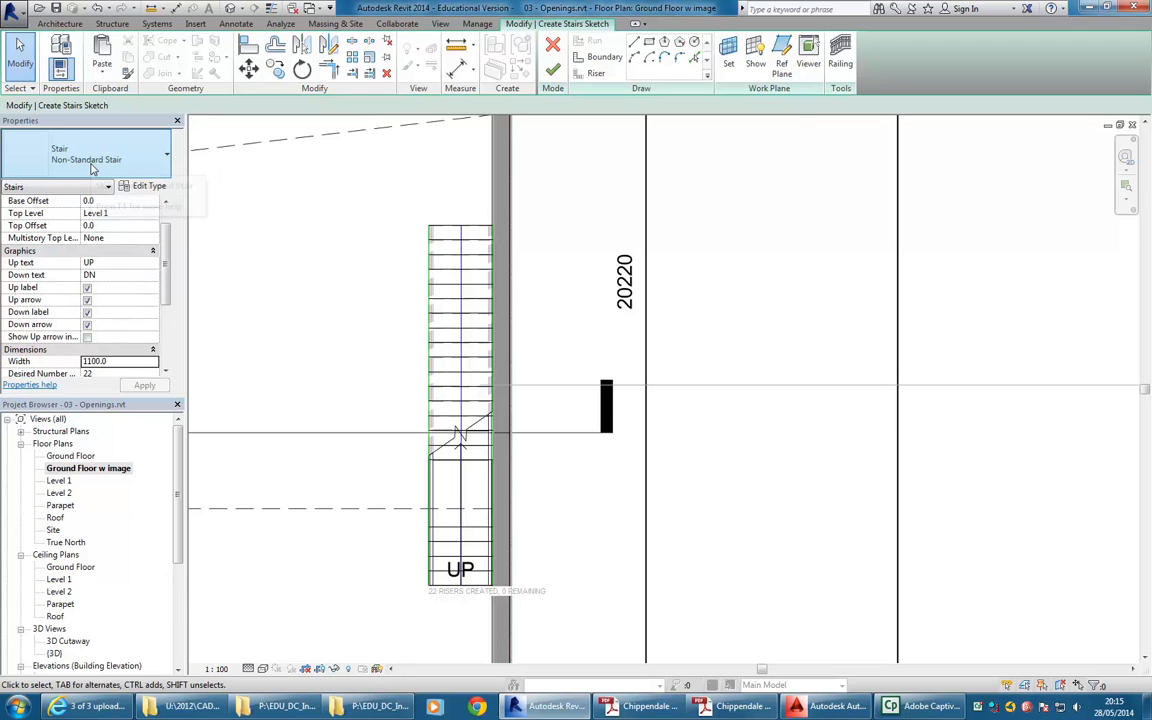
click(553, 69)
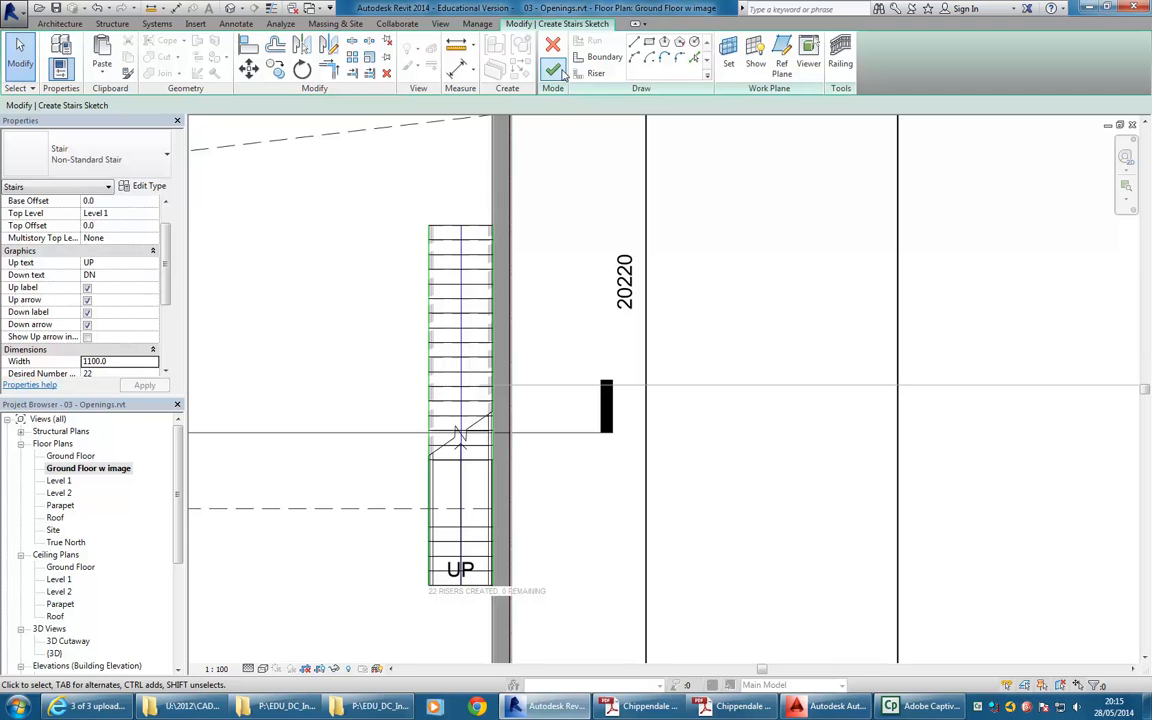
scroll(360, 357, down, 3)
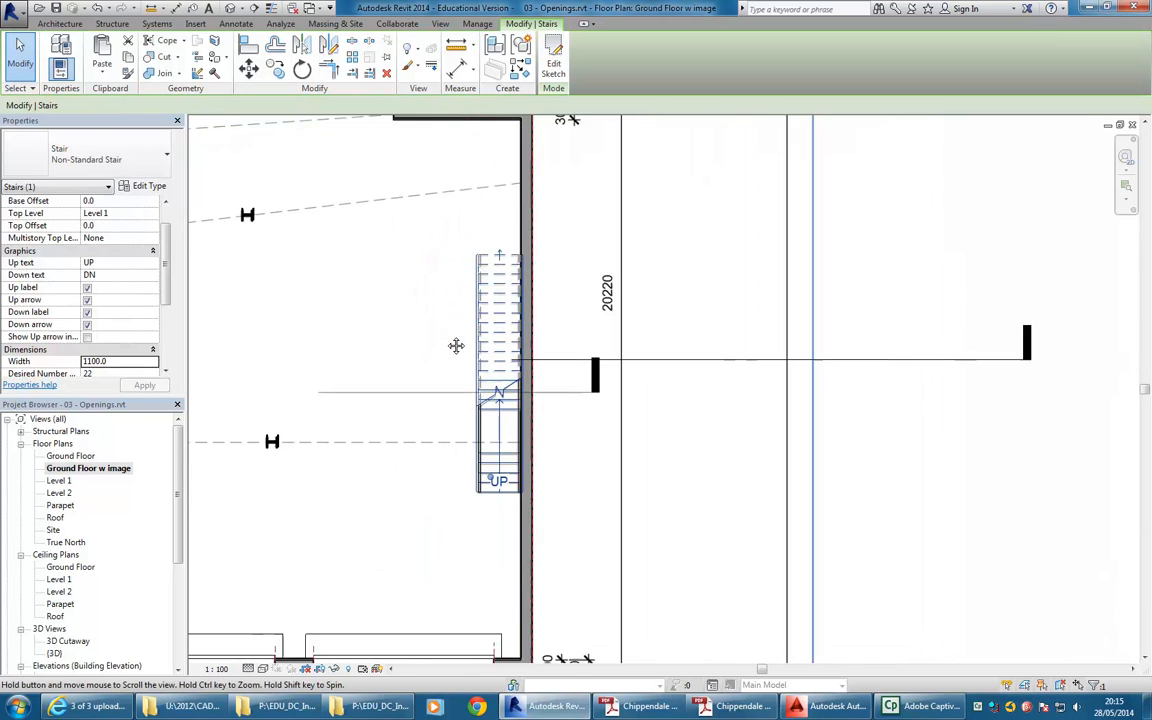
click(375, 280)
scroll(375, 280, down, 2)
key(Escape)
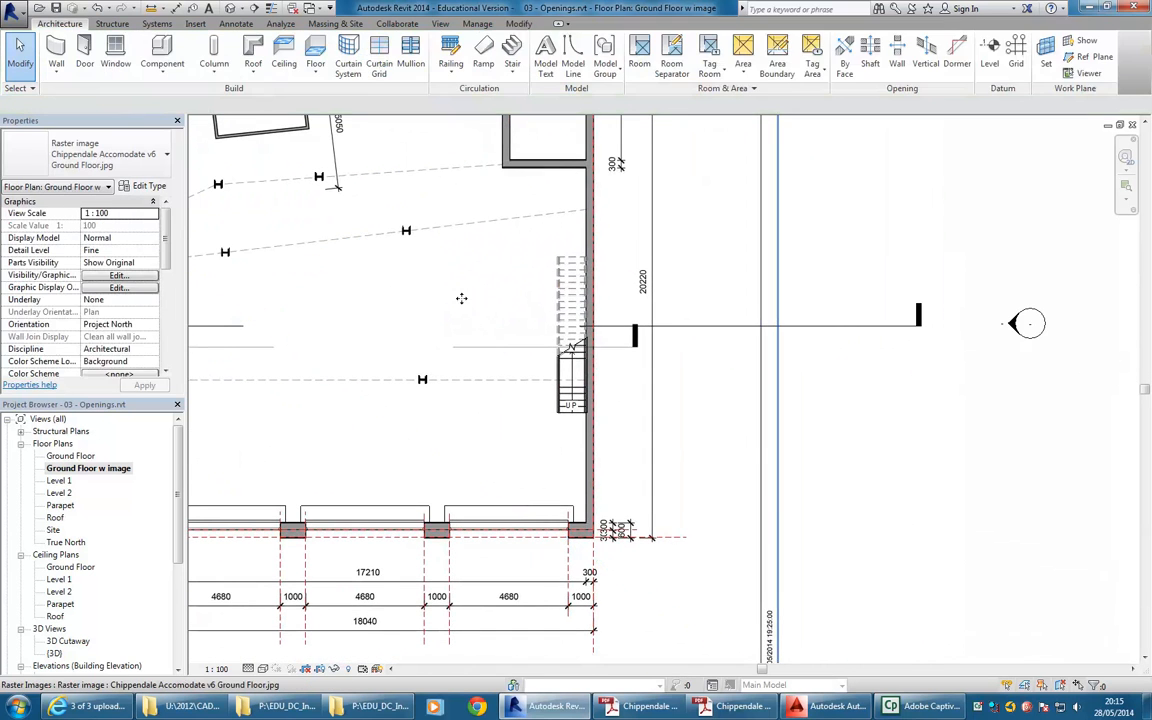
Step: Examine the new staircase and its railings in the 3D Cutaway view
scroll(420, 350, down, 3)
middle_drag(432, 402, 455, 402)
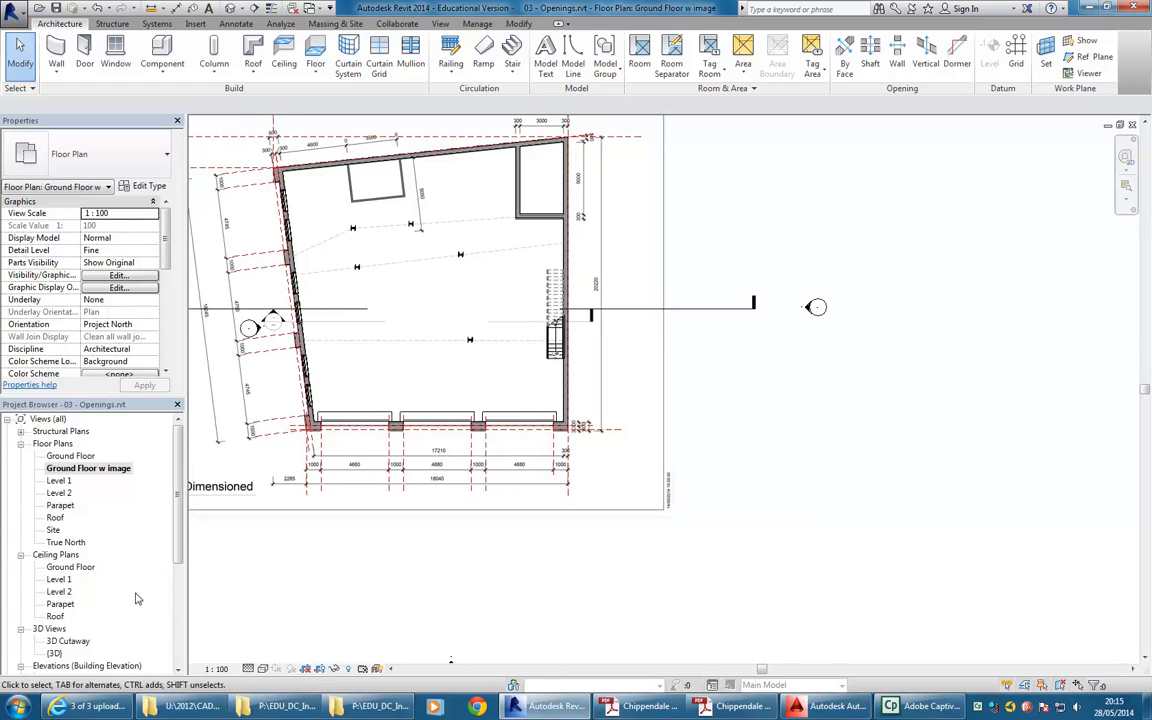
double_click(67, 641)
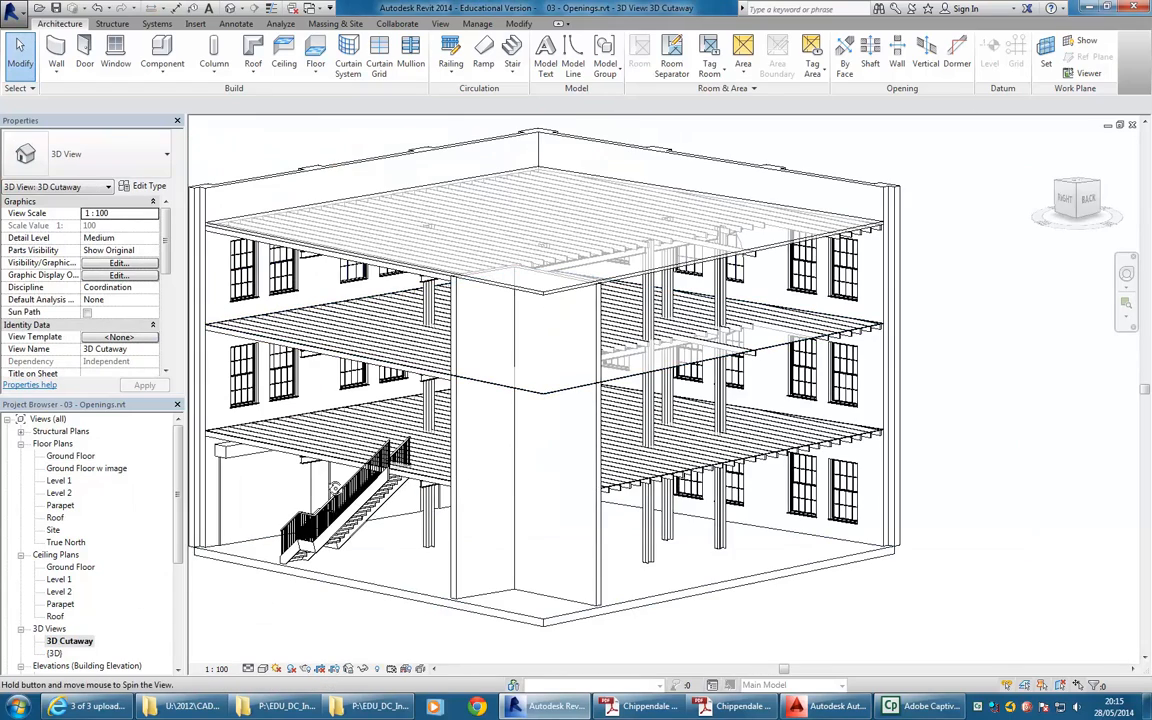
shift+middle_drag(307, 483, 380, 480)
scroll(674, 545, up, 5)
scroll(385, 398, up, 2)
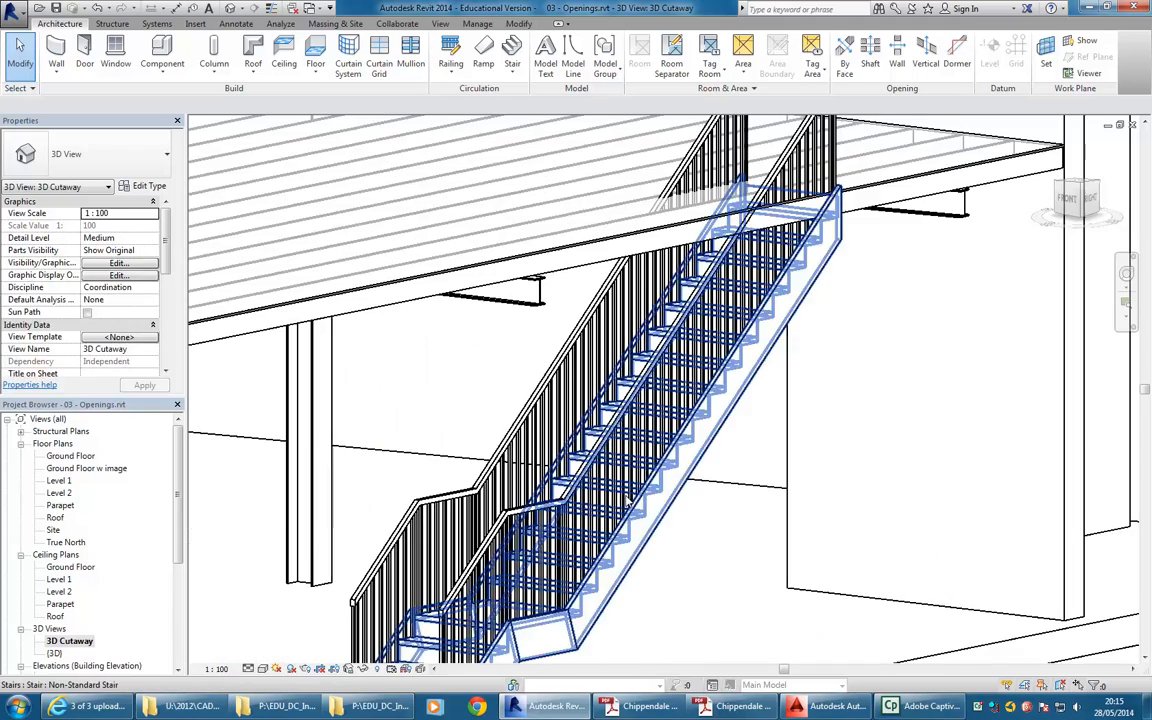
scroll(350, 395, up, 2)
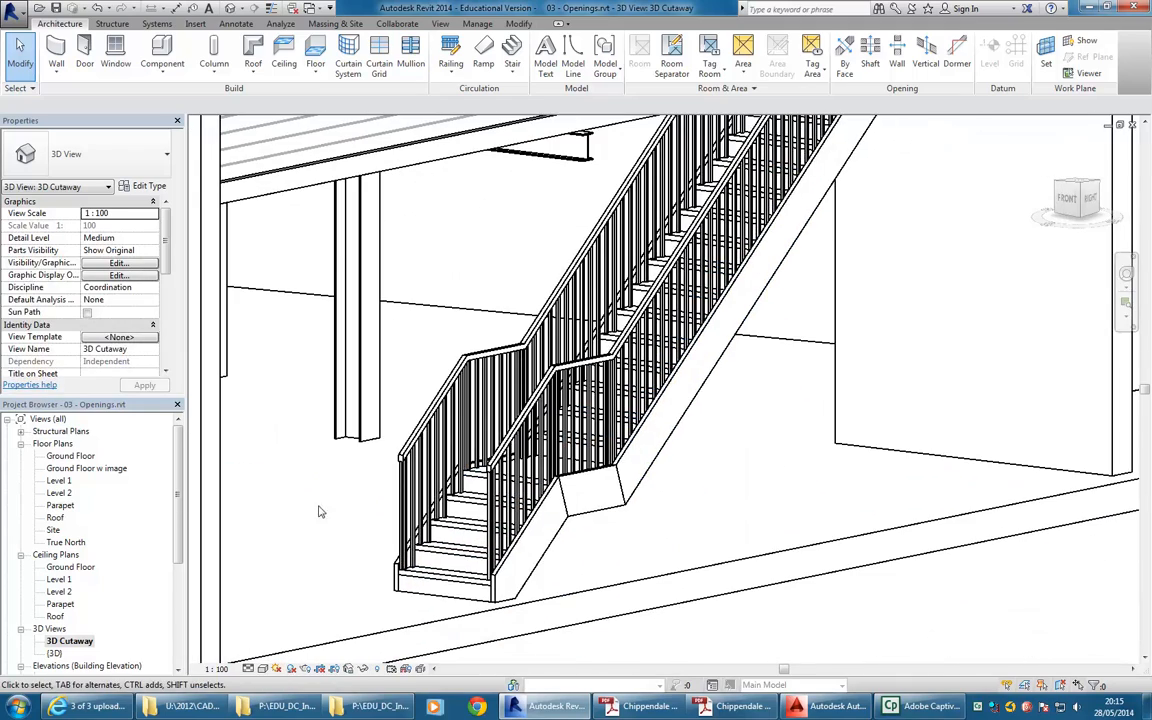
scroll(340, 485, down, 3)
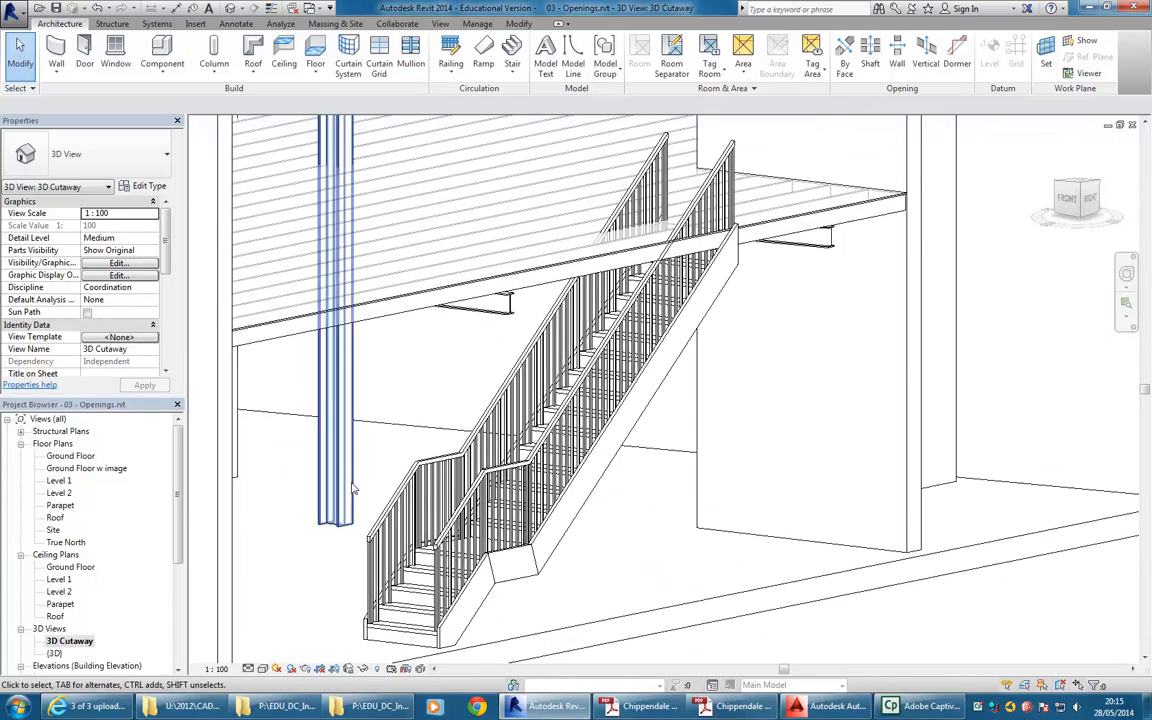
scroll(350, 495, down, 2)
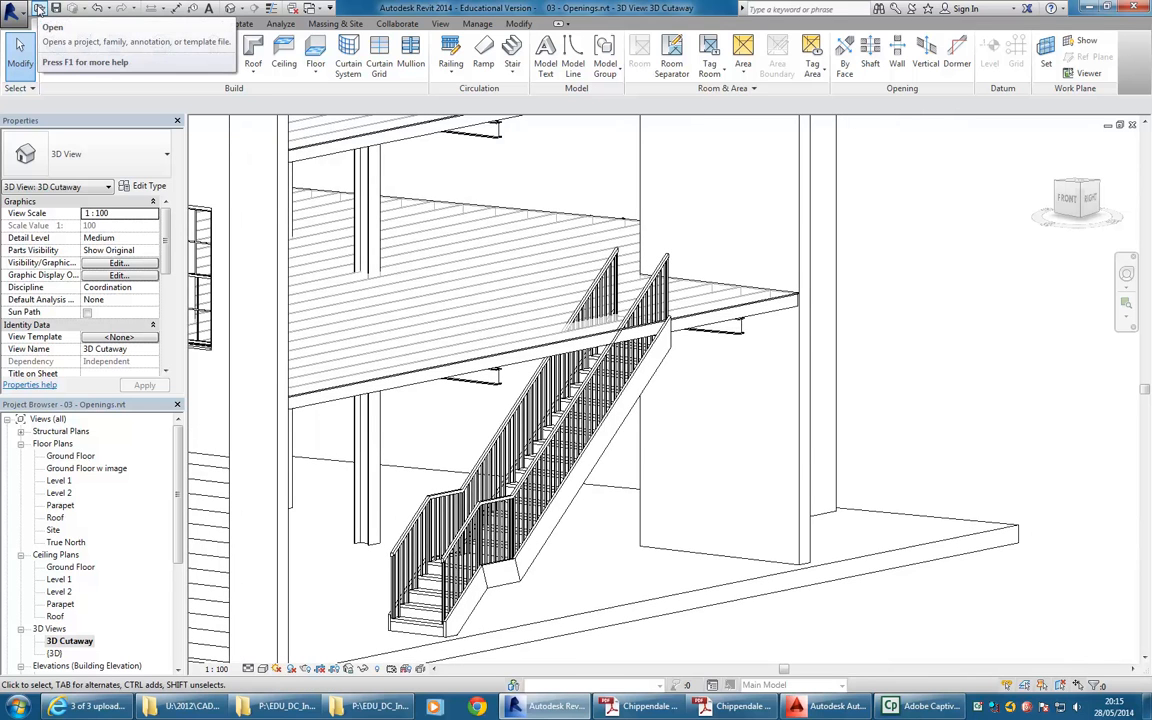
Step: Browse to the Sample Files folder of the Metric Library and preview Stairs.rvt
click(40, 10)
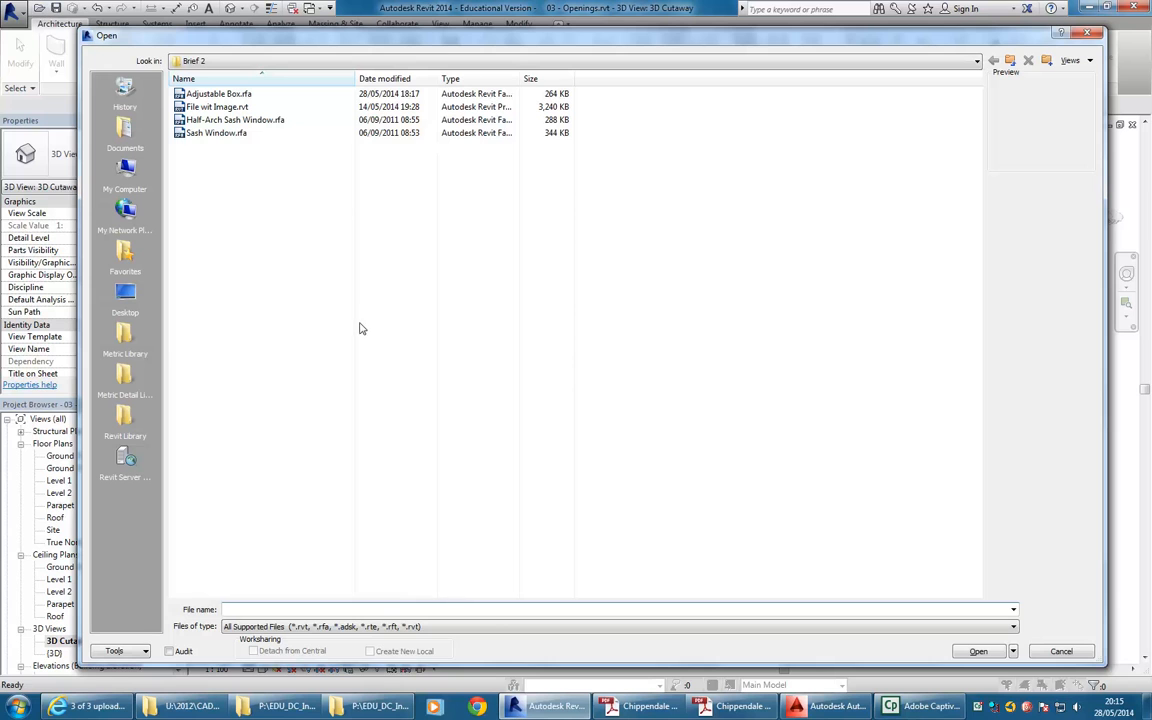
click(130, 334)
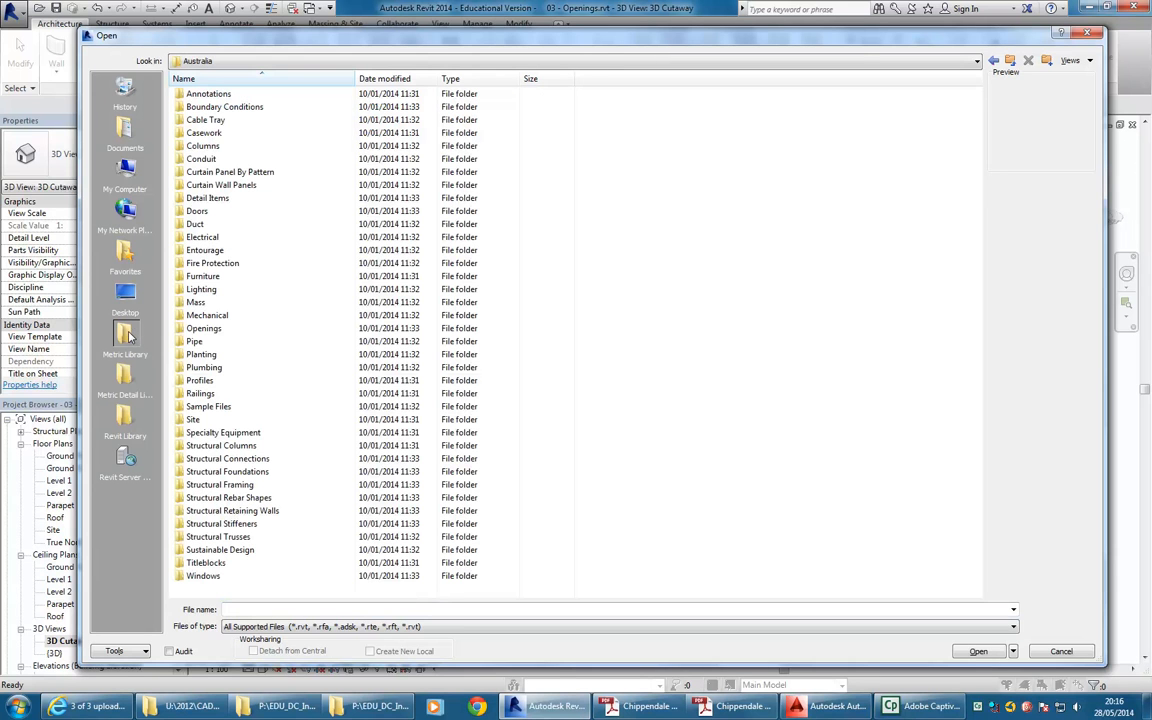
double_click(210, 406)
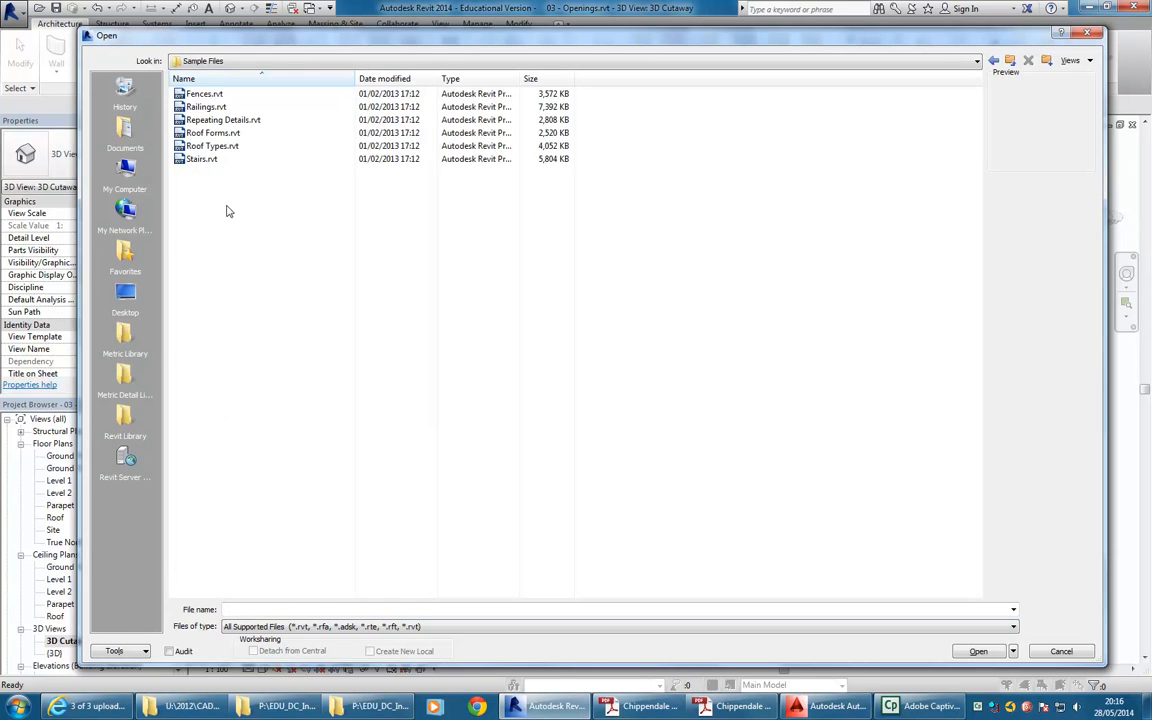
click(200, 159)
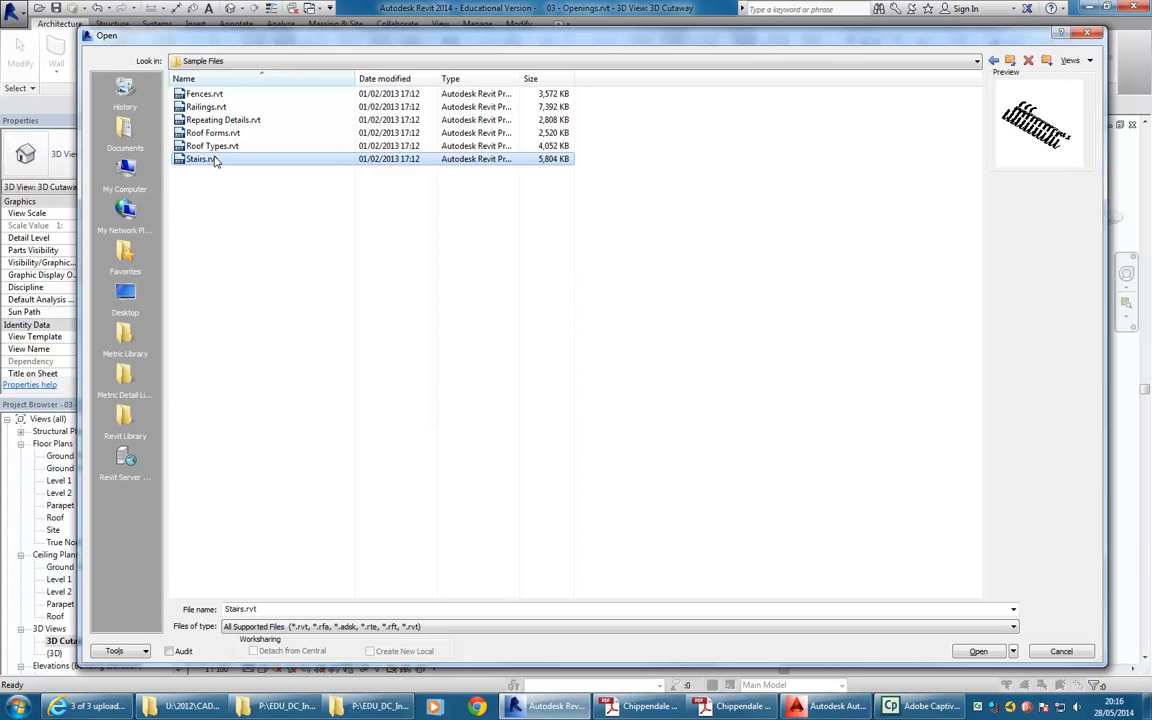
Step: Open Stairs.rvt from the Sample Files folder of the Revit Library and examine its sample stair types in 3D
click(127, 424)
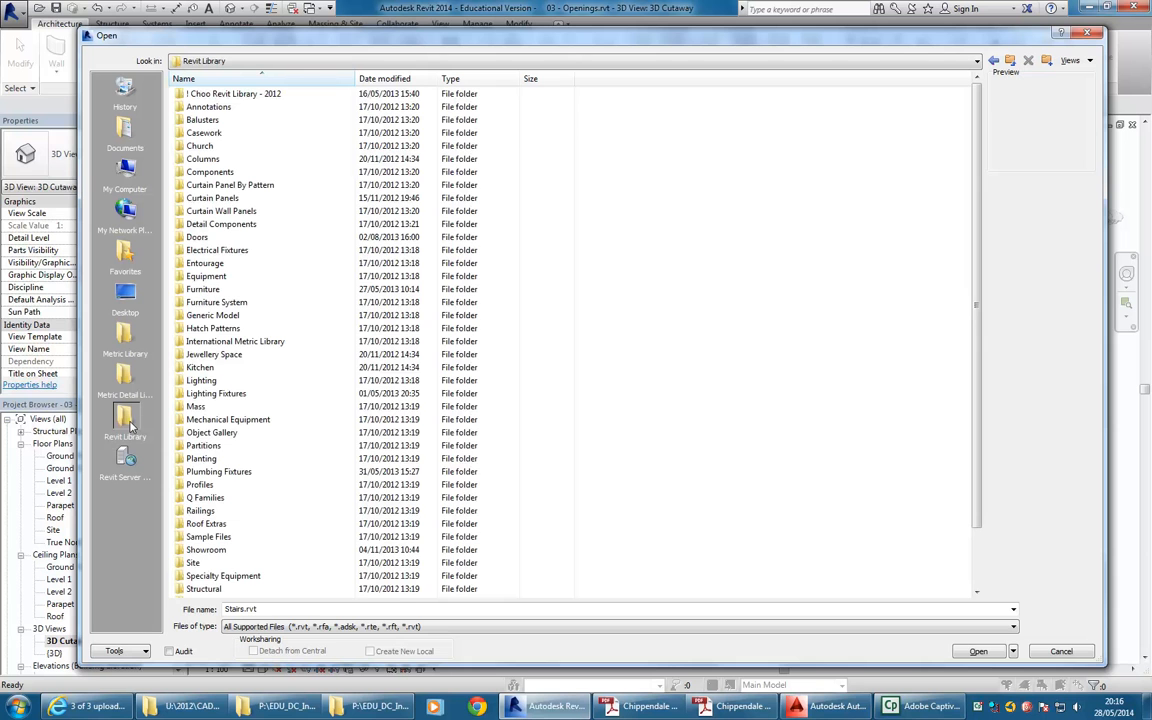
double_click(210, 537)
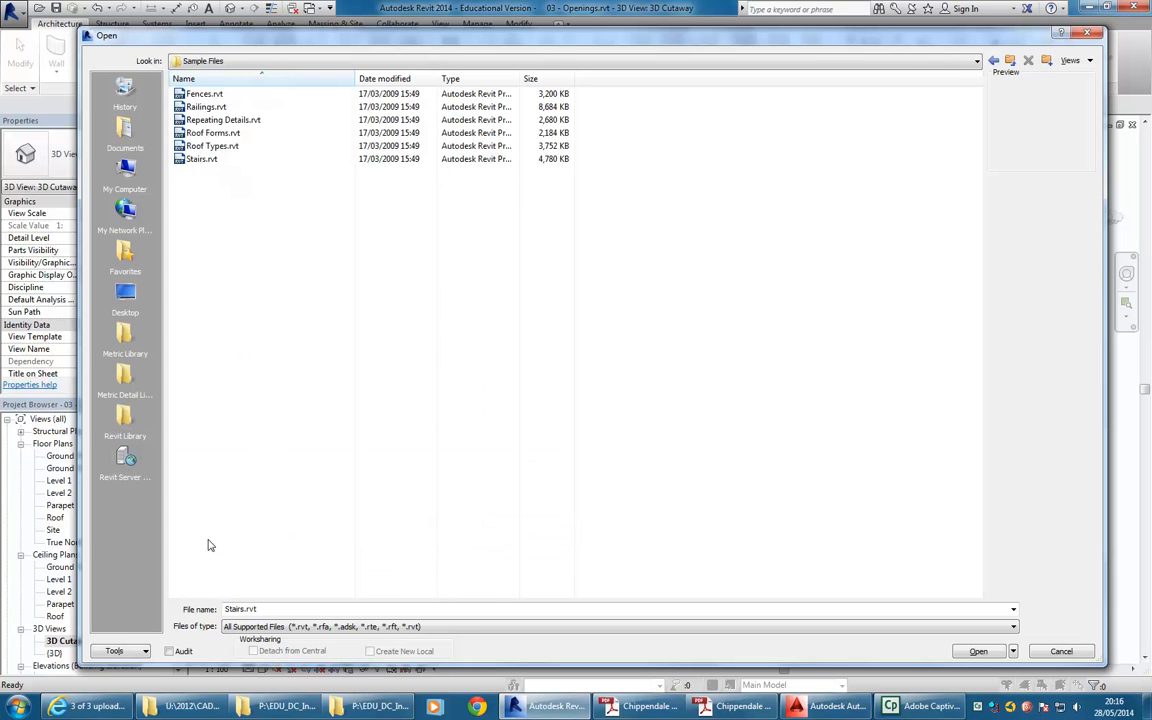
click(218, 163)
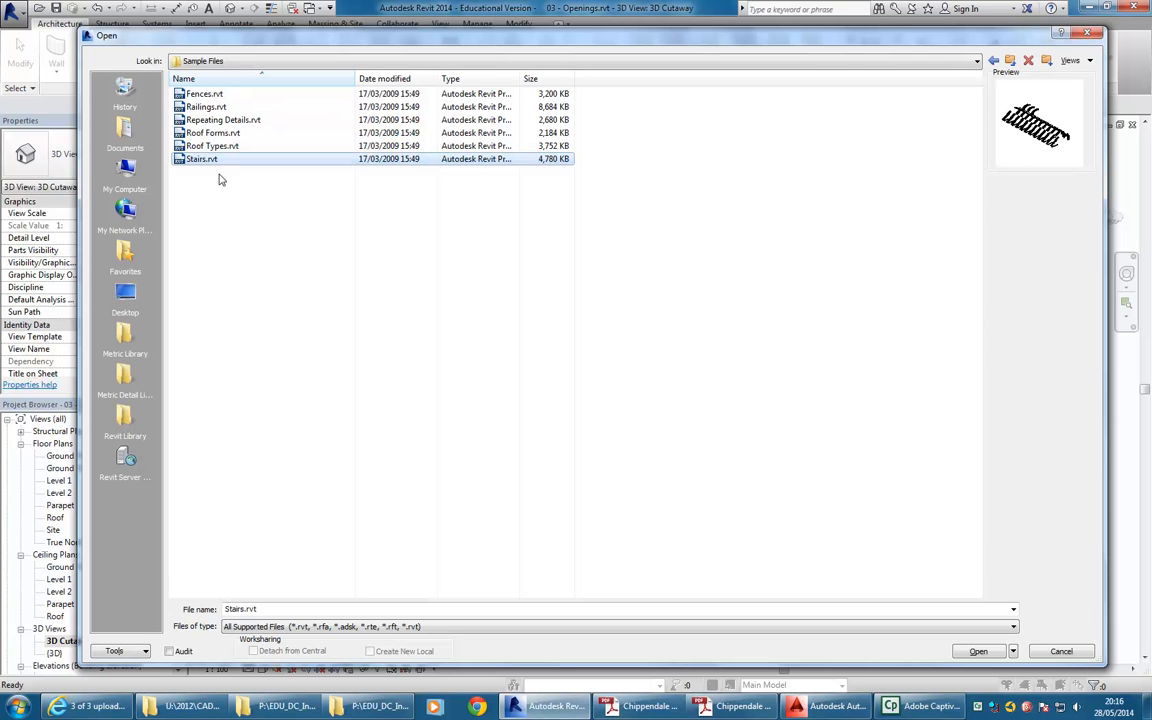
double_click(213, 163)
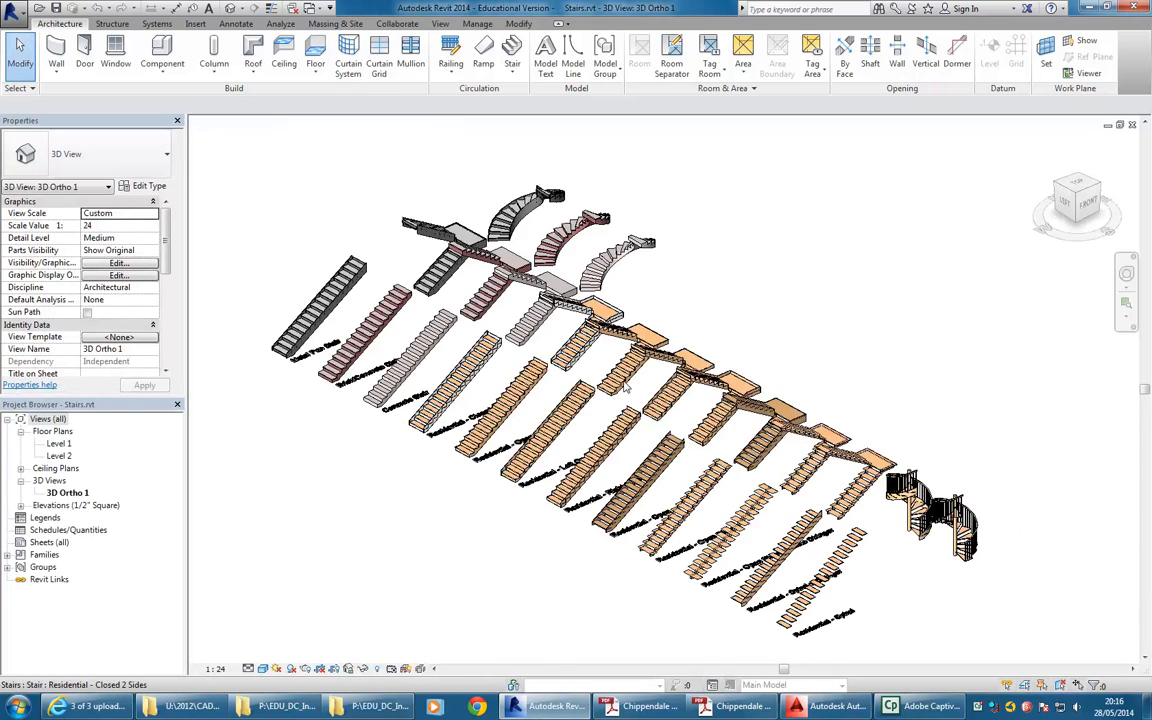
scroll(722, 458, up, 2)
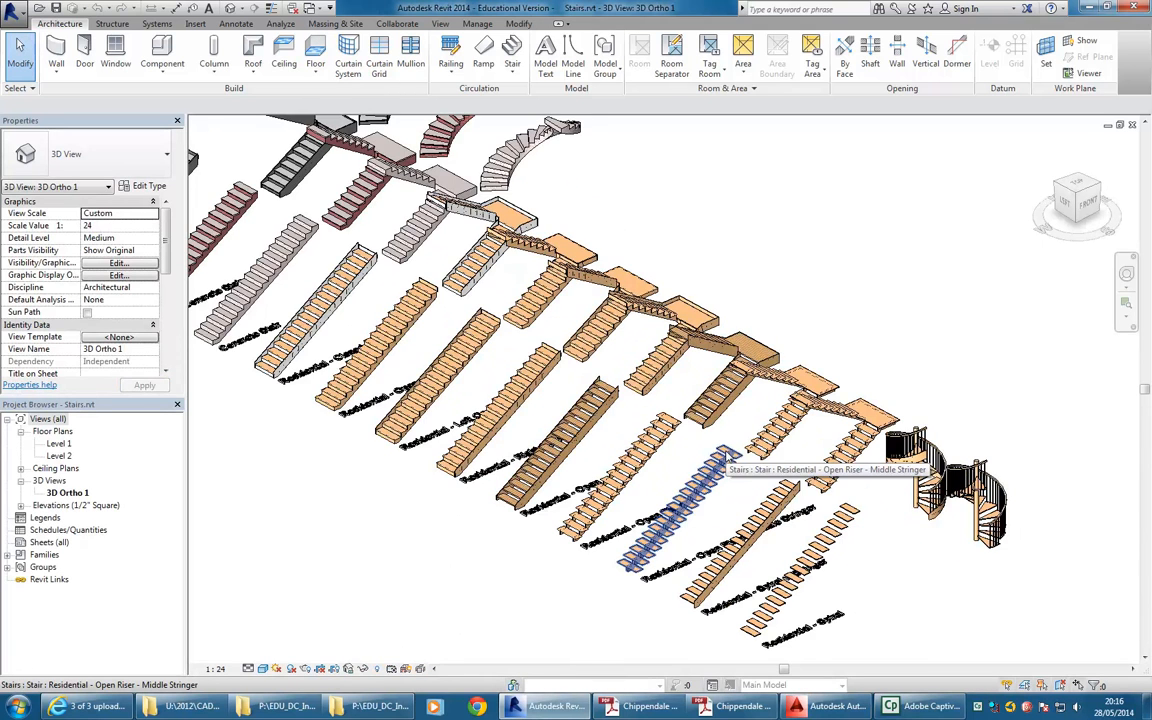
scroll(757, 477, up, 3)
scroll(757, 477, down, 3)
scroll(760, 321, up, 3)
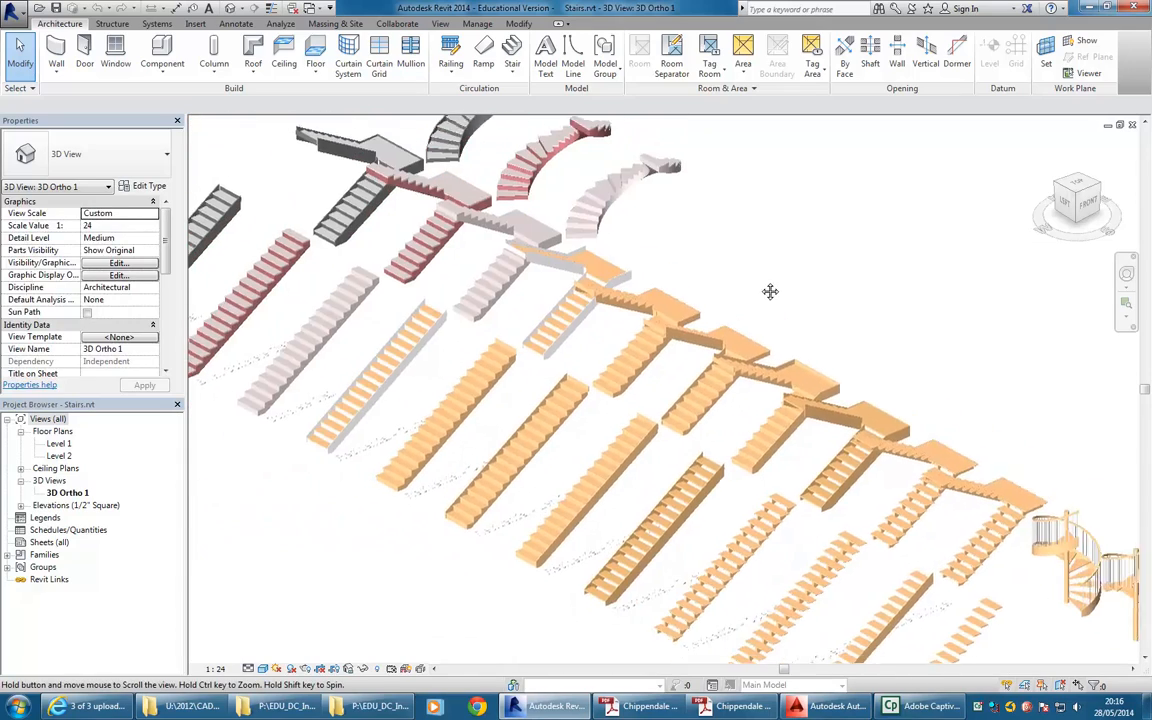
middle_drag(945, 368, 859, 339)
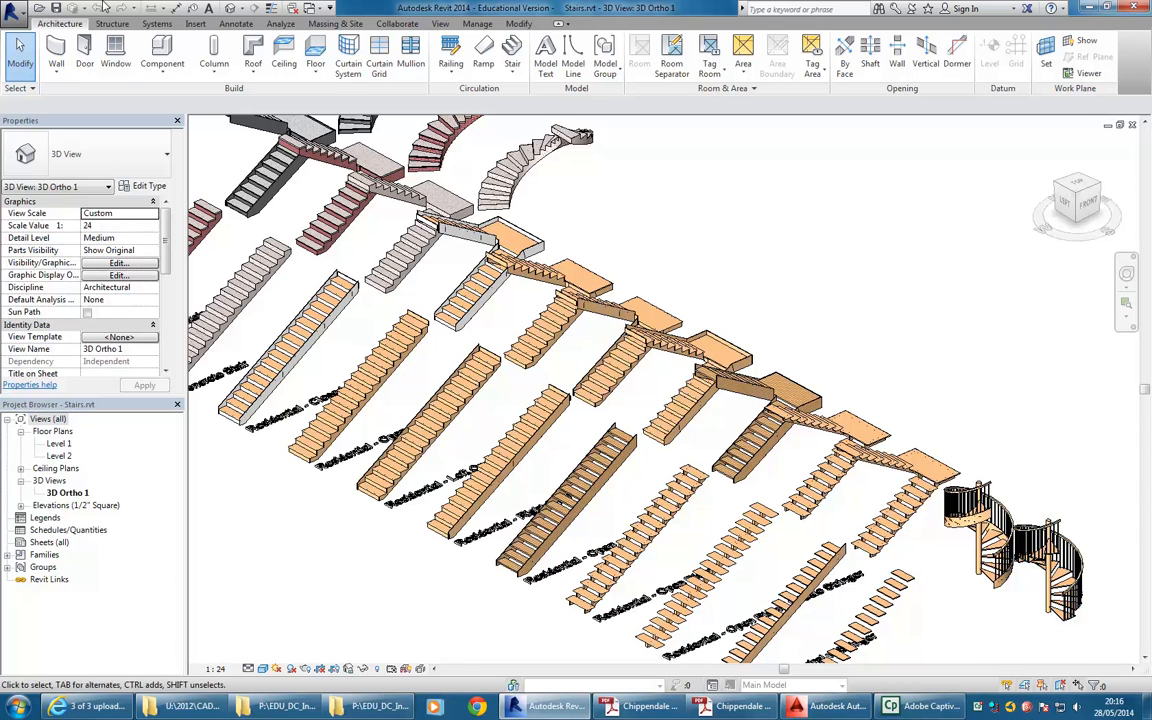
Step: Open Railings.rvt from the Sample Files folder and minimise the ground-floor PDF covering it
click(12, 10)
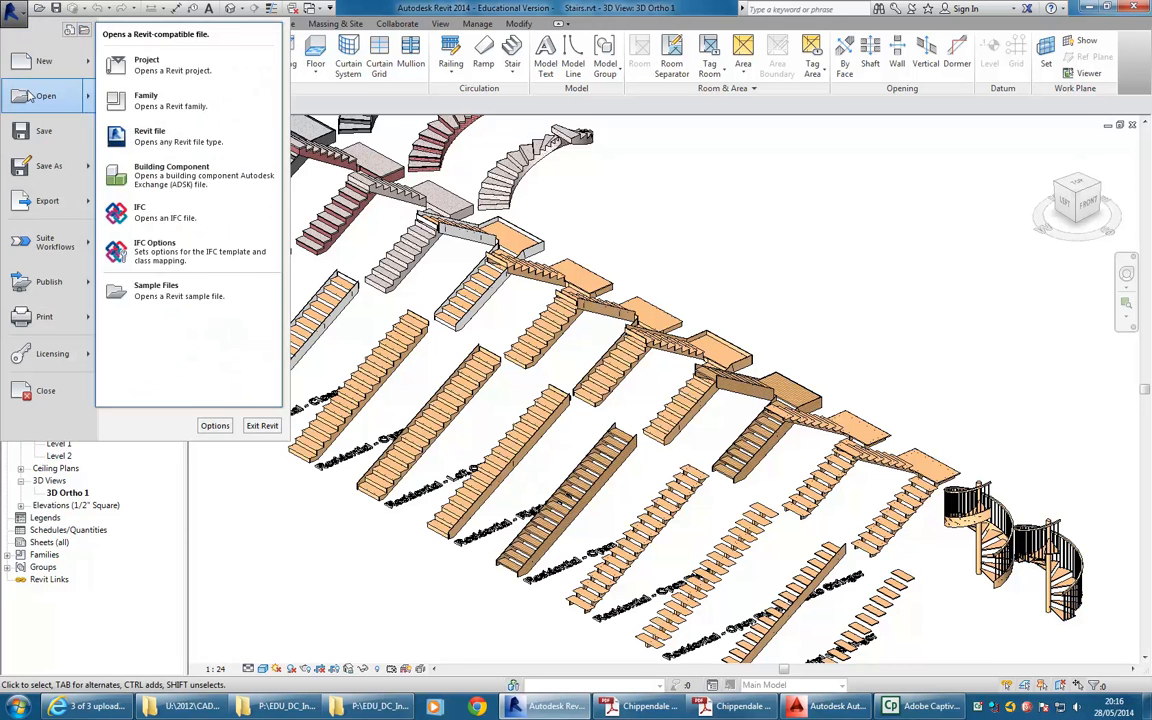
click(30, 95)
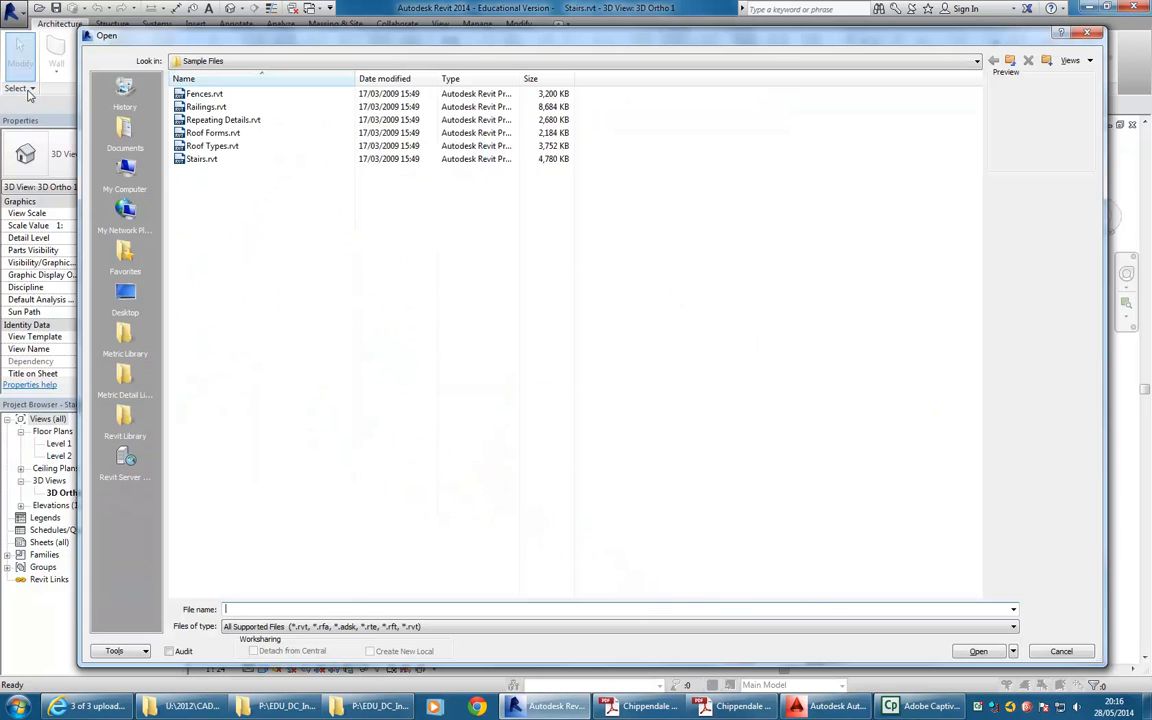
click(207, 108)
double_click(207, 107)
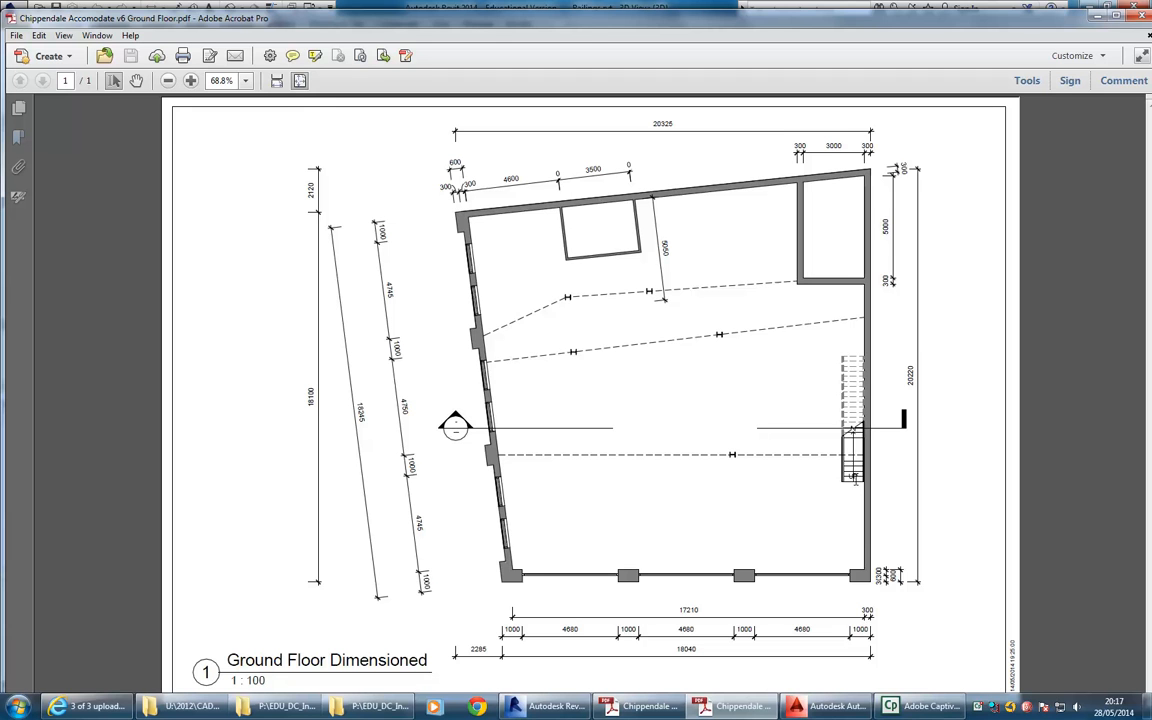
click(1099, 12)
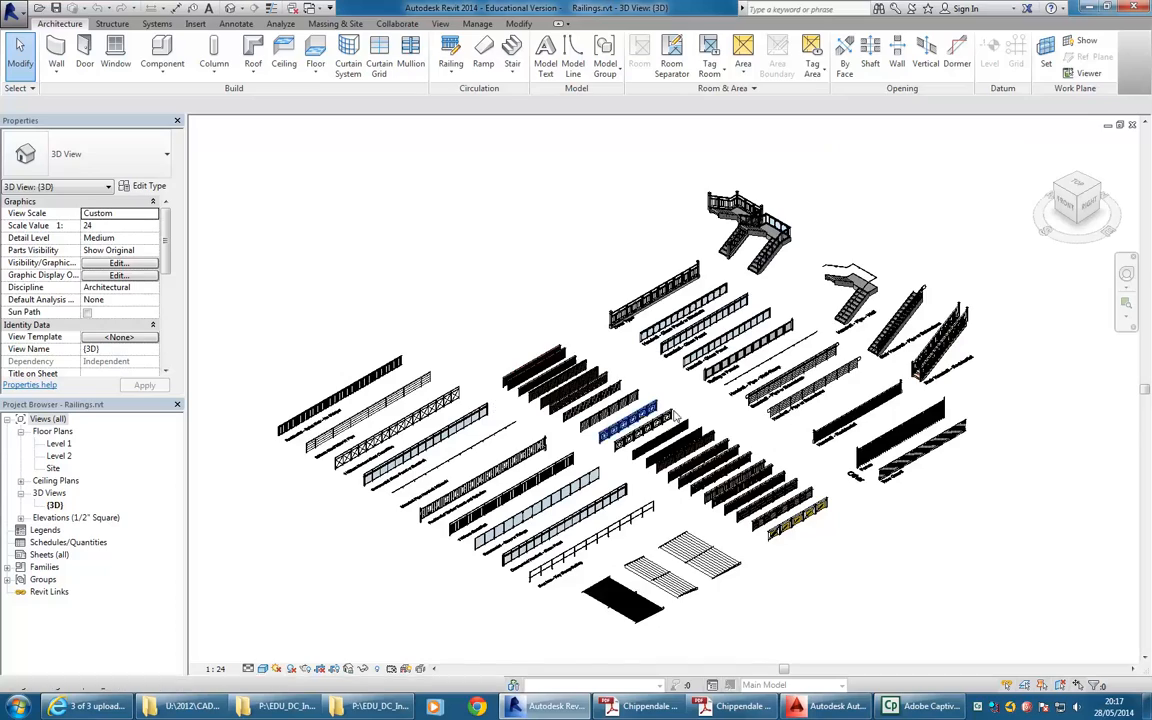
Step: Examine the sample railing types, closing in on Residential Timber Newel and Spindles and the 1100mm GuardRail
scroll(576, 422, up, 2)
middle_drag(526, 496, 562, 387)
scroll(875, 460, up, 2)
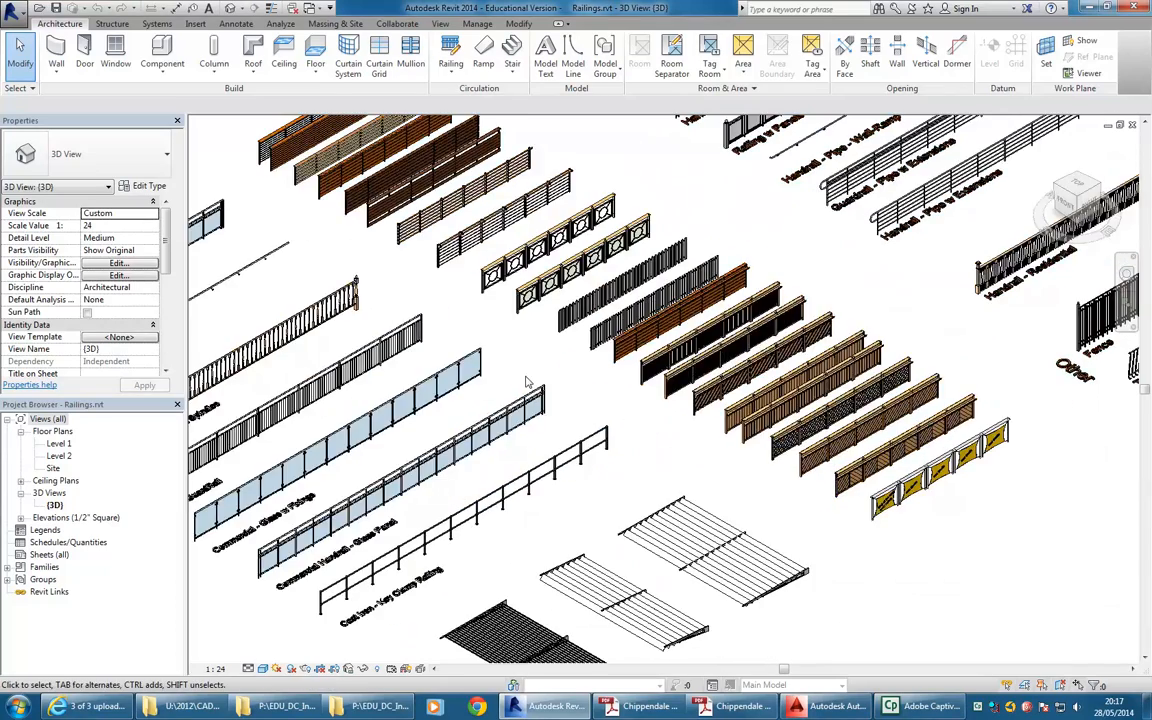
middle_drag(600, 378, 855, 401)
scroll(290, 438, up, 3)
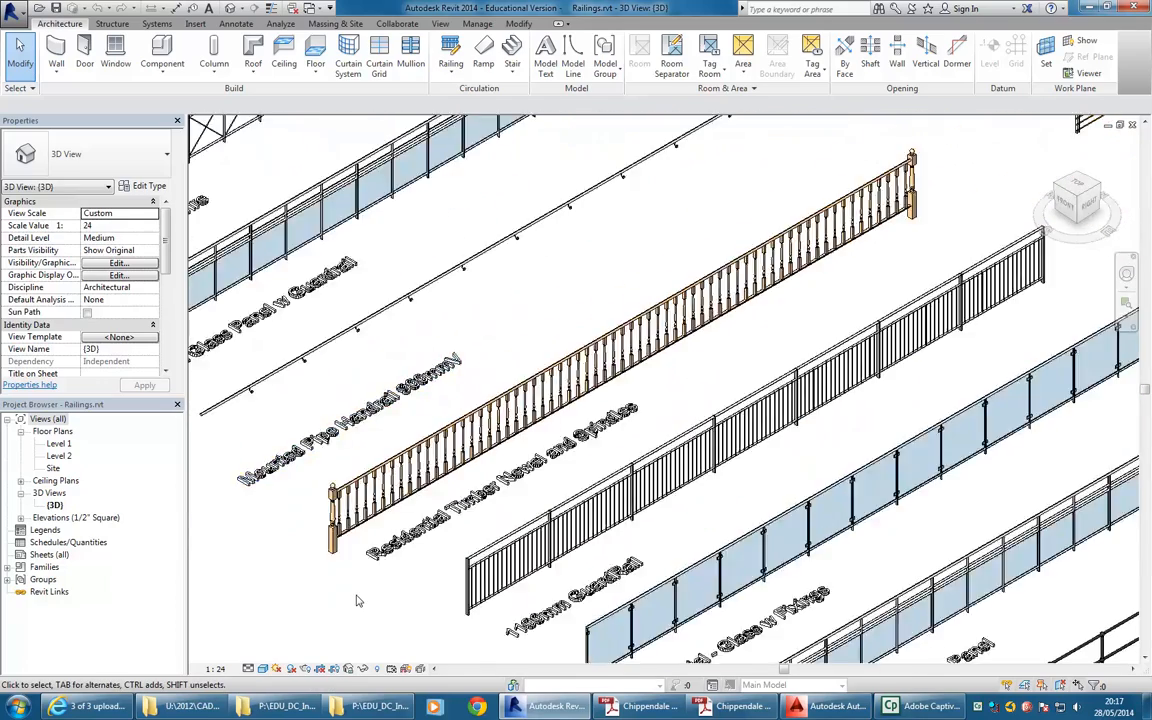
scroll(357, 600, up, 3)
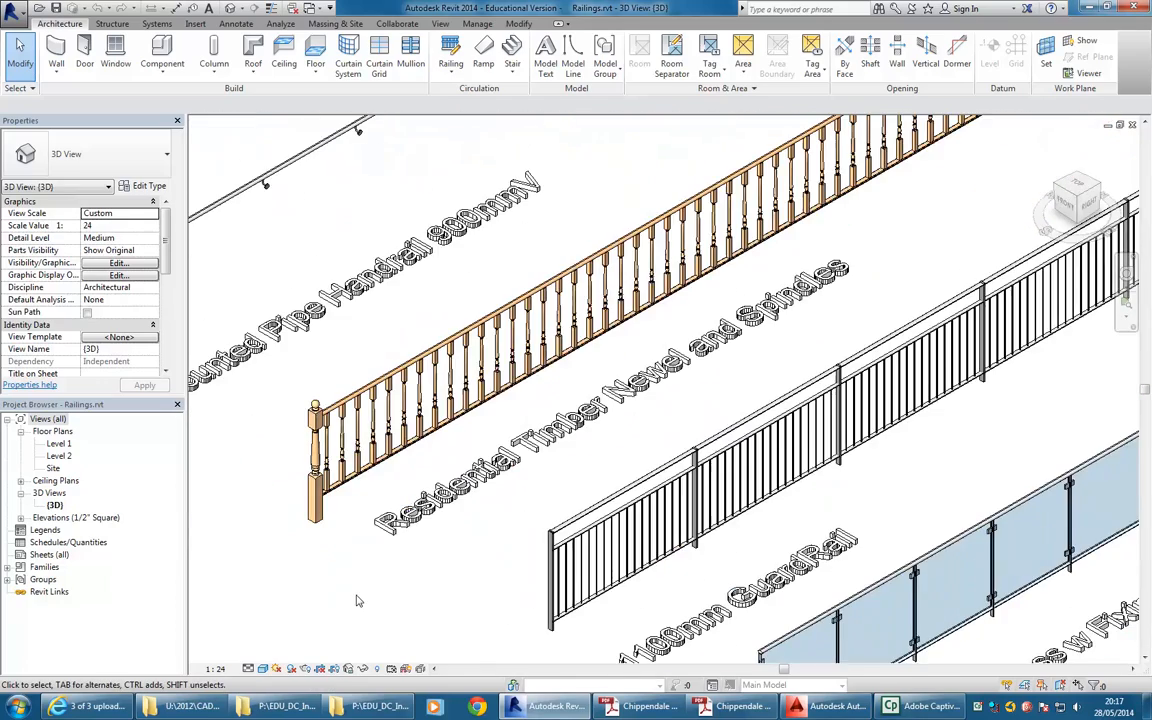
Step: Copy the Residential Timber Newel and Spindles railing from Railings.rvt and paste it into 03 - Openings.rvt, accepting the duplicate types
click(375, 468)
scroll(410, 440, up, 3)
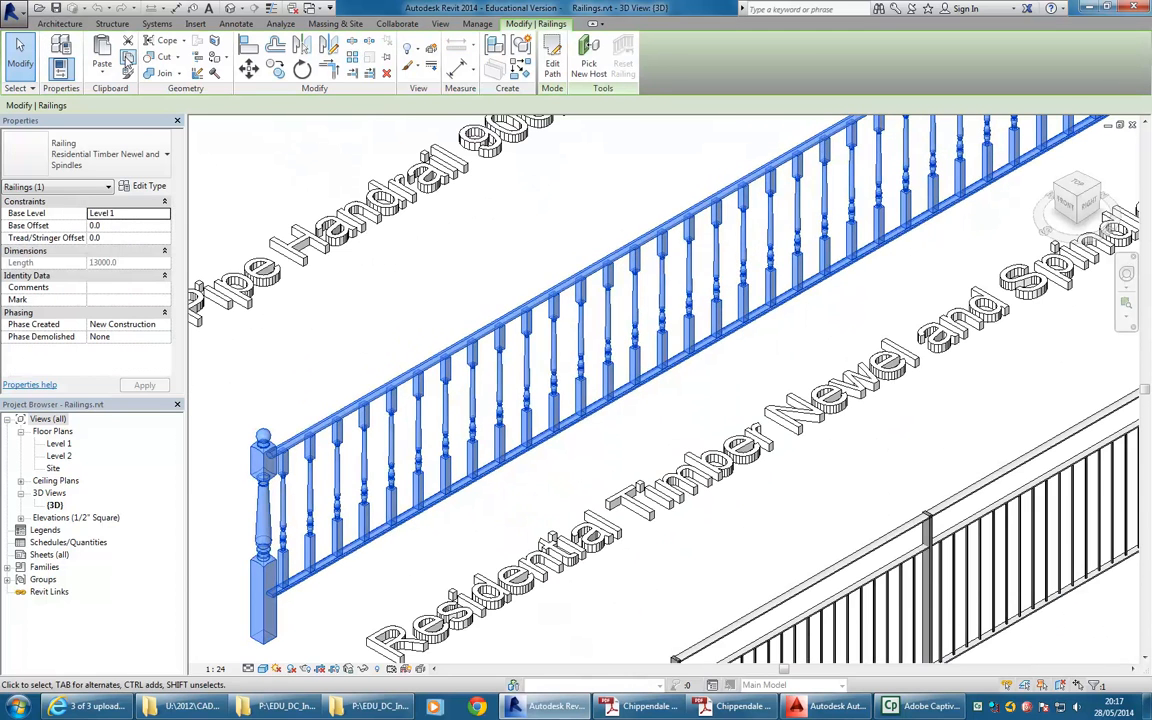
click(432, 347)
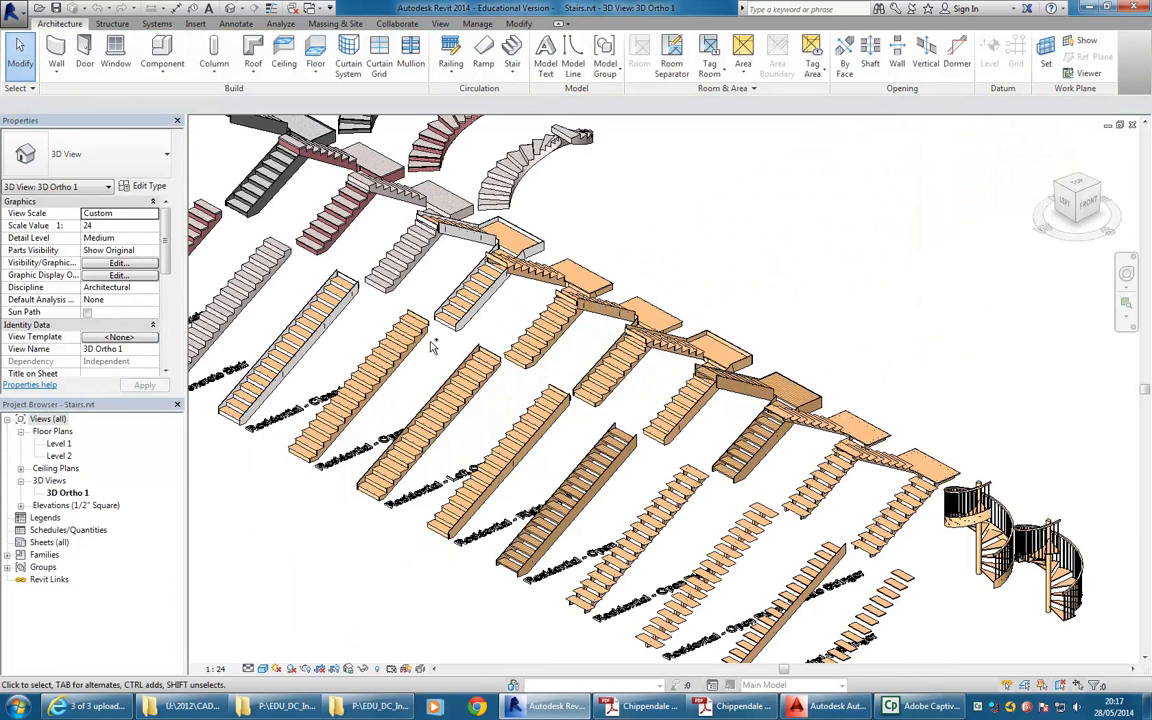
key(ctrl+Tab)
key(ctrl+v)
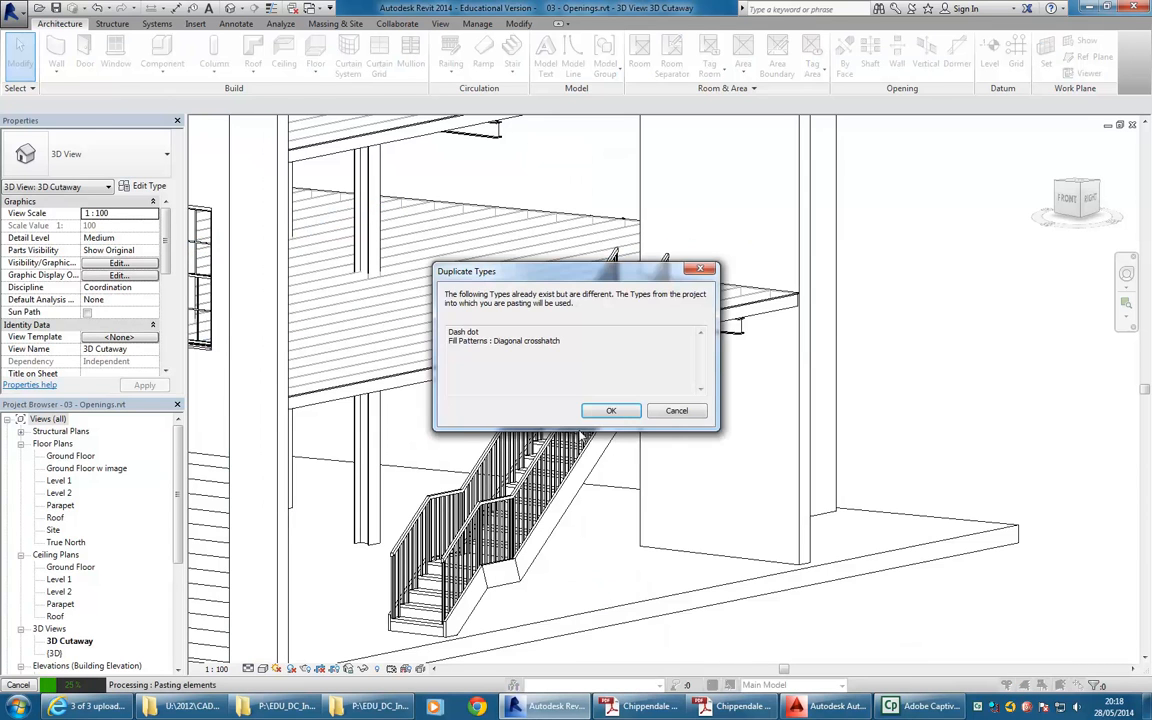
click(611, 410)
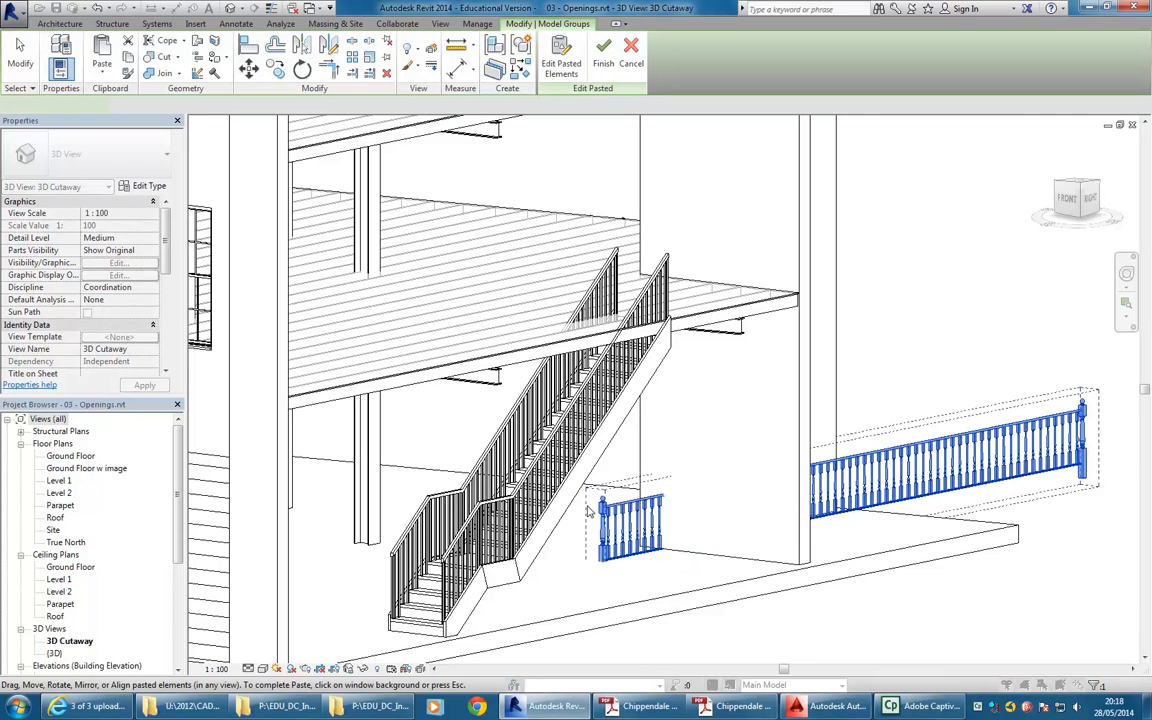
click(558, 640)
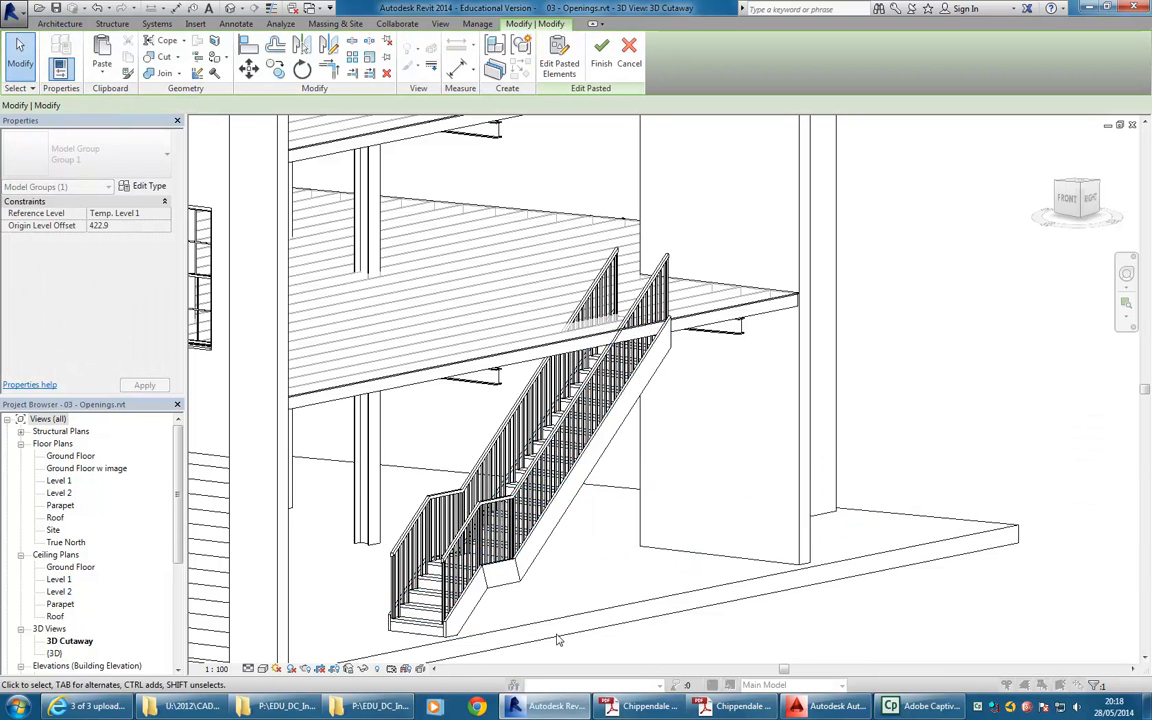
Step: Change both railings of the ground-floor staircase to the Residential Timber Newel and Spindles type
click(517, 521)
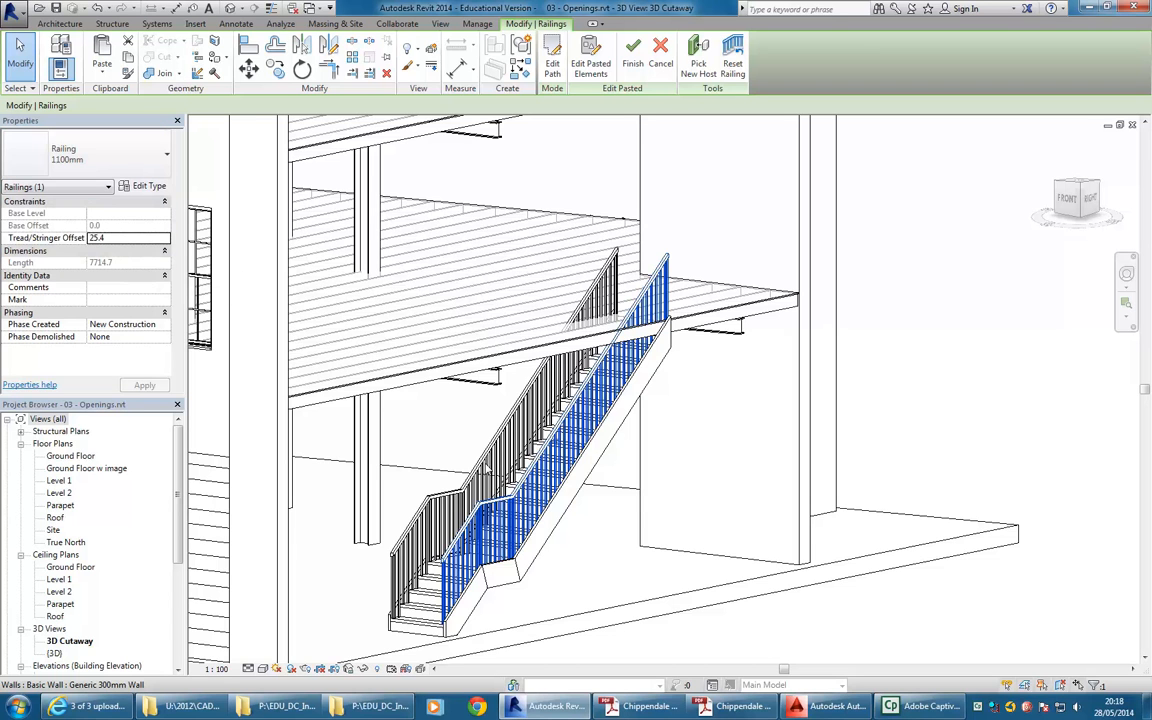
click(487, 468)
click(137, 155)
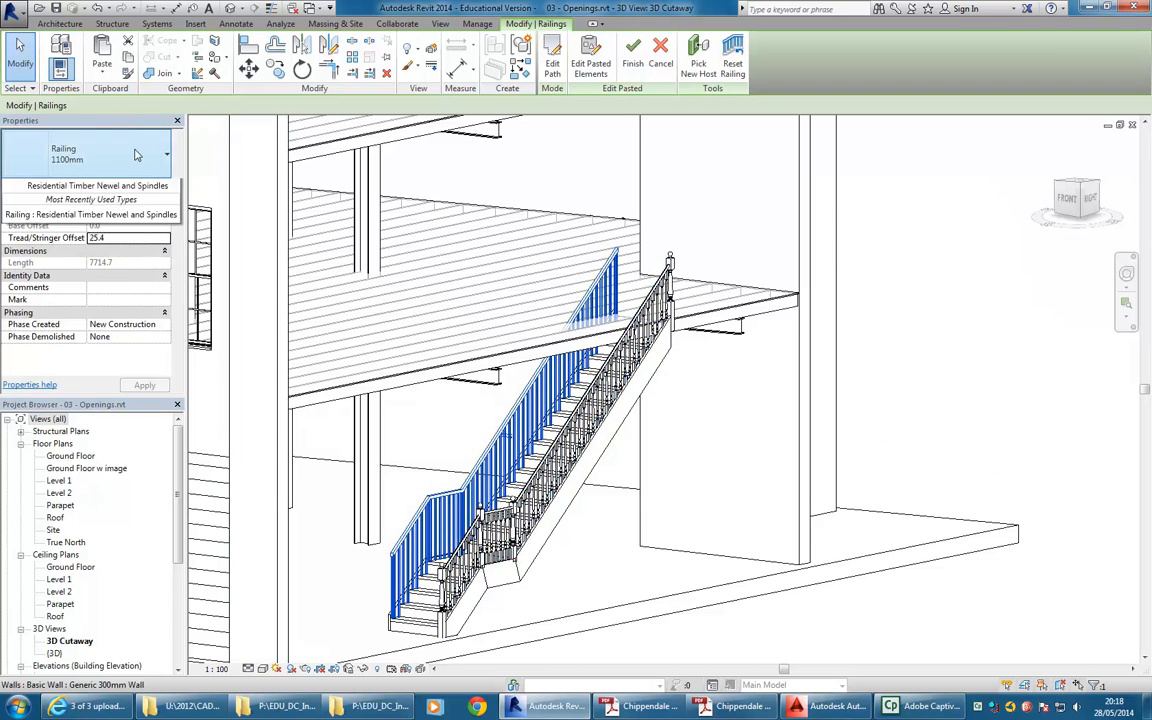
click(112, 263)
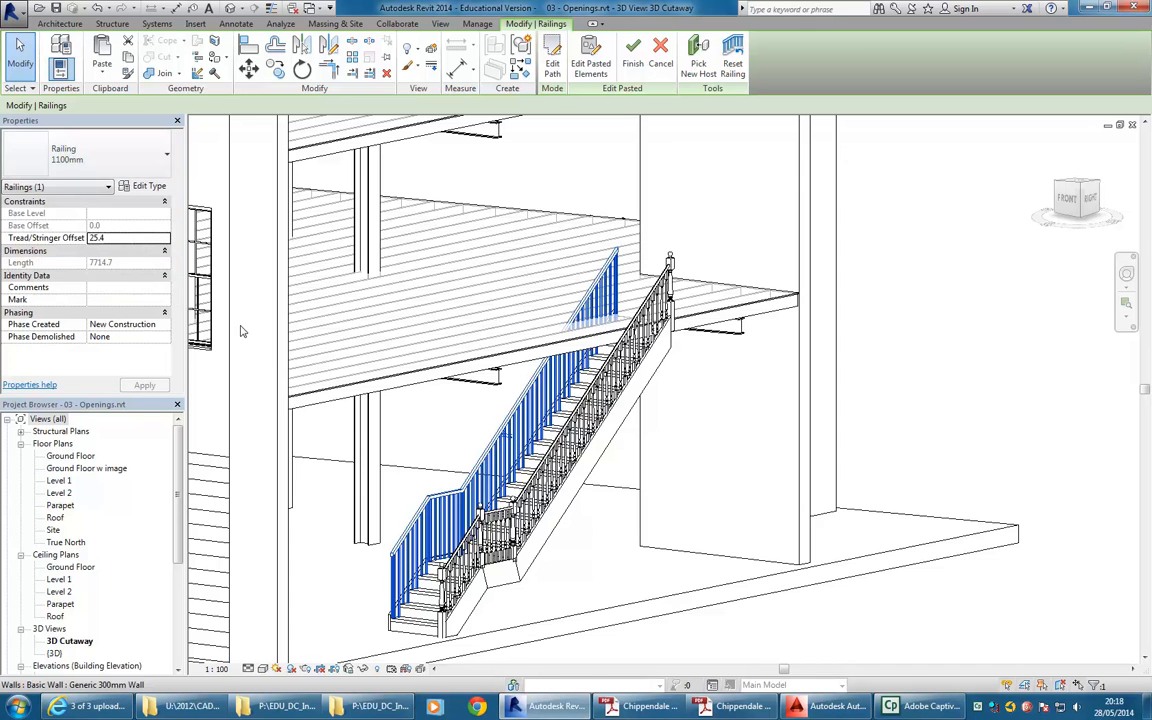
click(590, 527)
Step: Examine the new timber railings on the staircase, especially the newel posts around the landing
scroll(430, 550, up, 5)
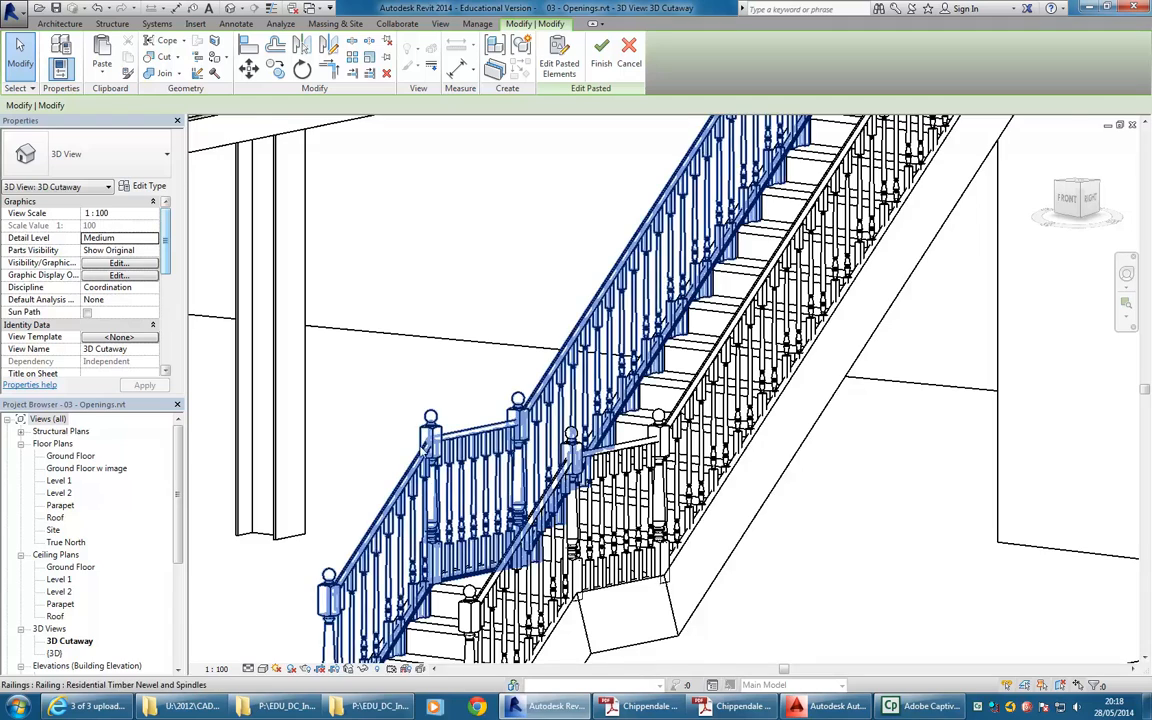
scroll(458, 399, up, 4)
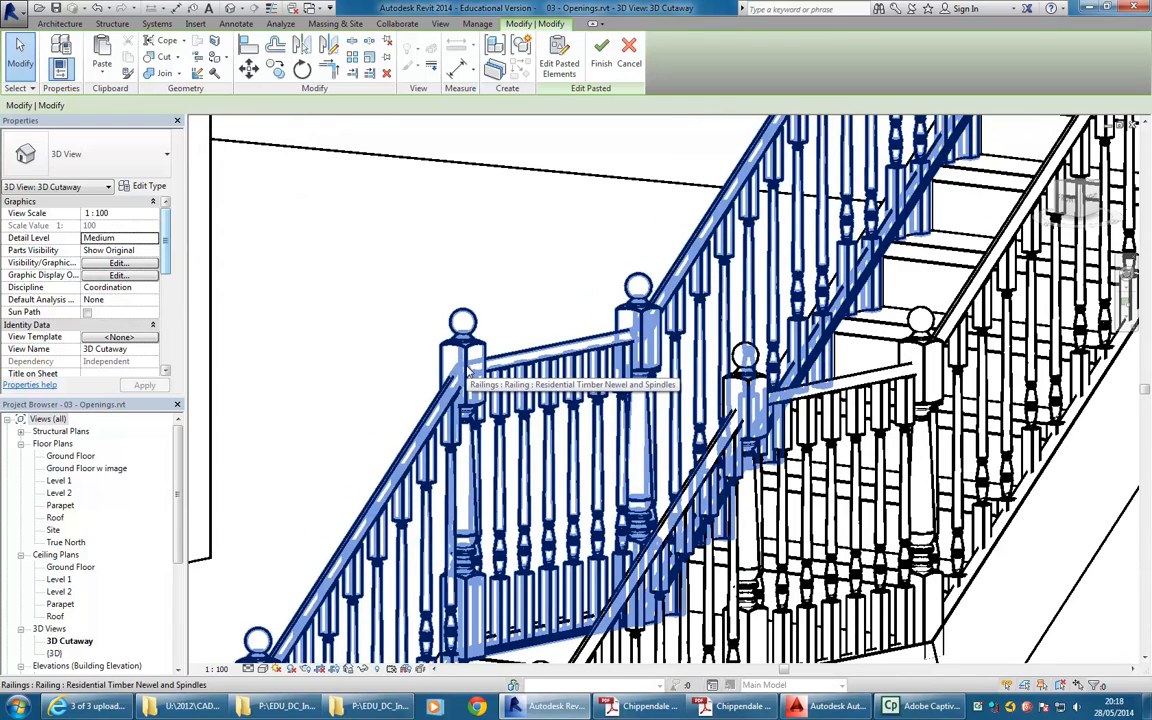
scroll(467, 372, down, 4)
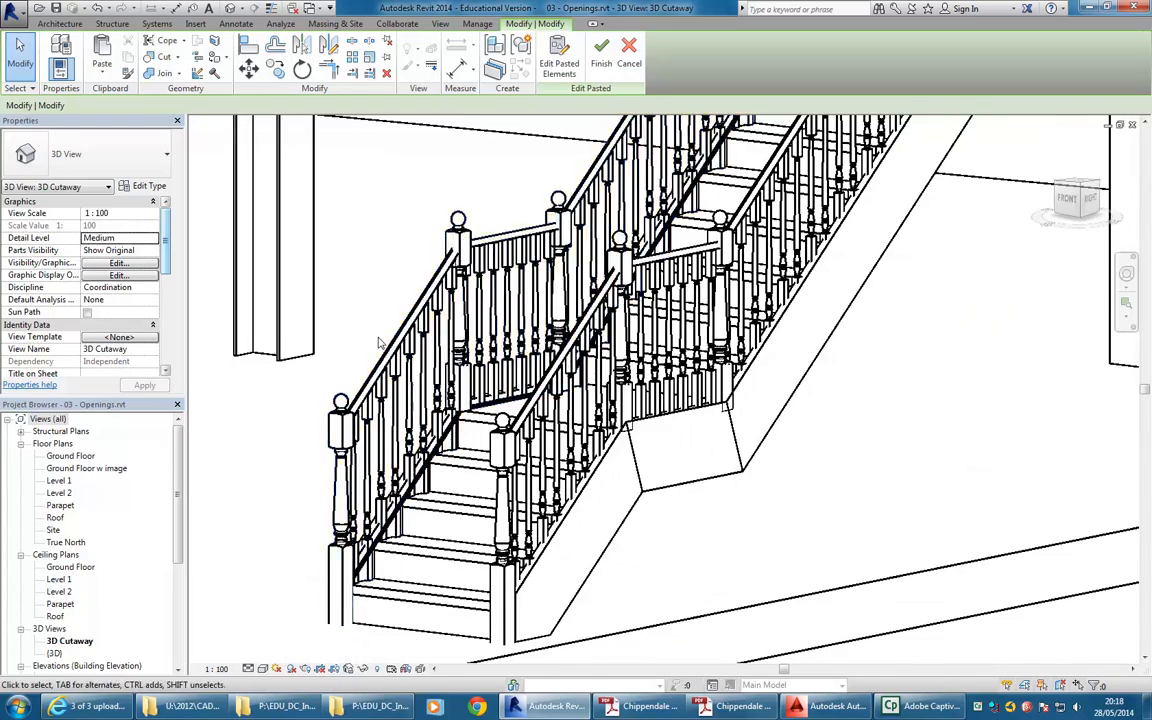
scroll(379, 343, down, 4)
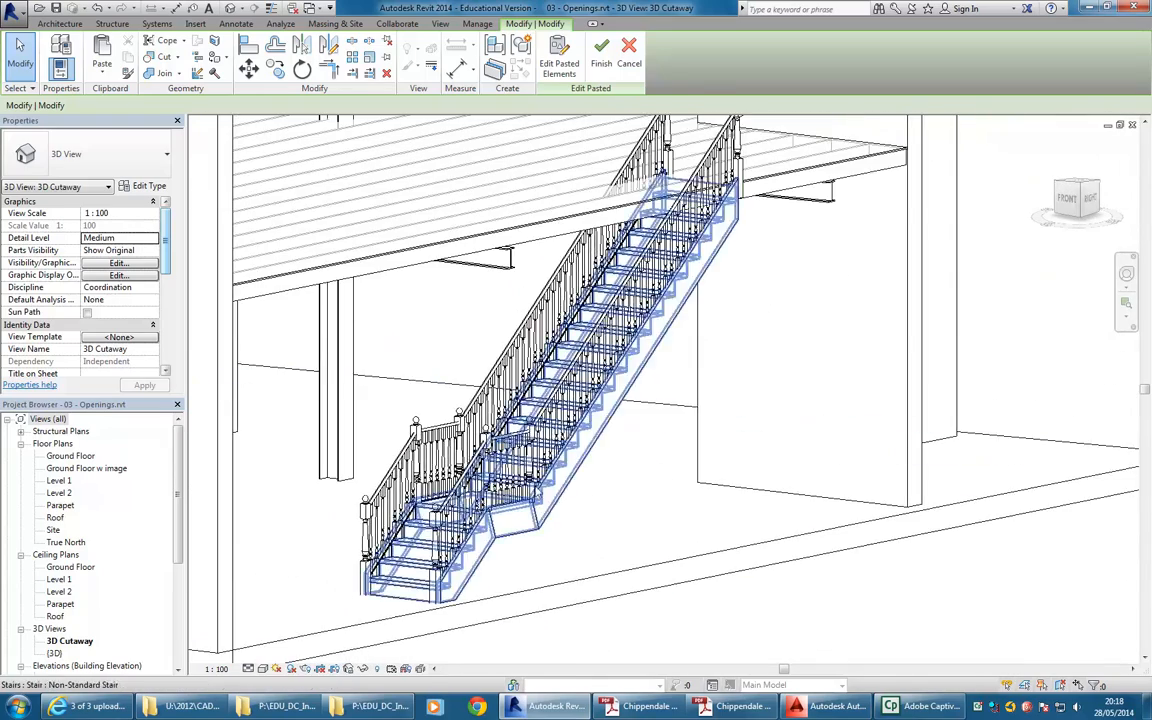
scroll(432, 430, down, 1)
middle_drag(432, 430, 434, 450)
scroll(422, 443, down, 1)
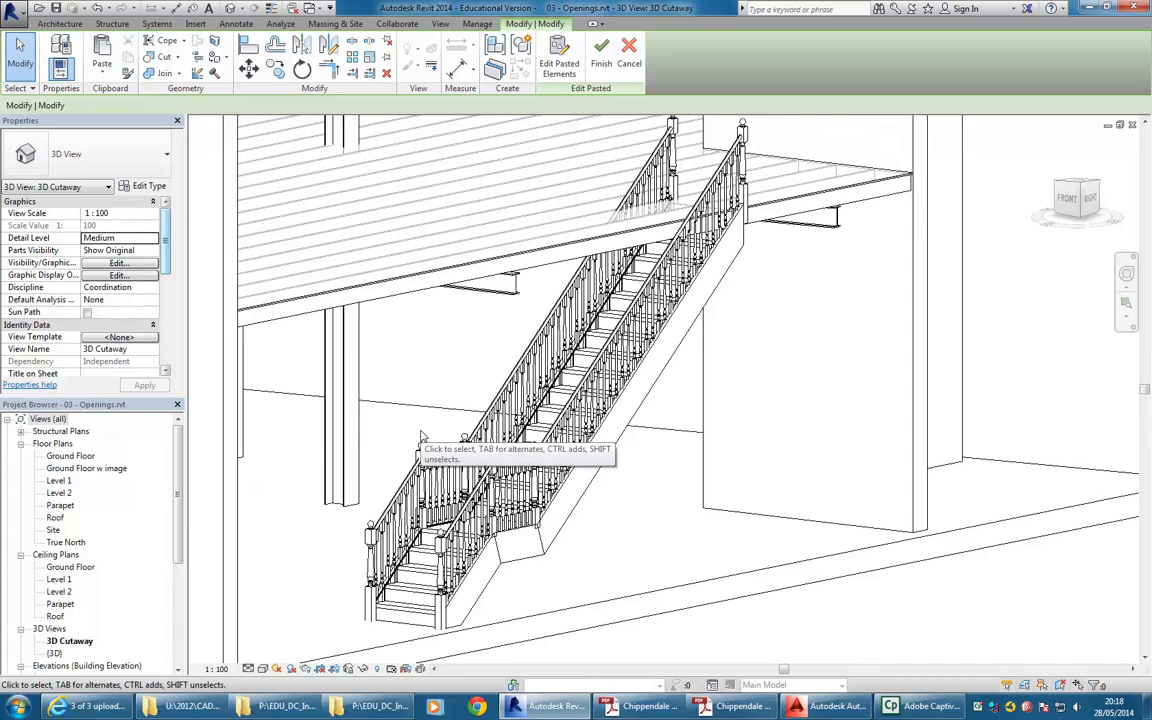
scroll(437, 432, down, 2)
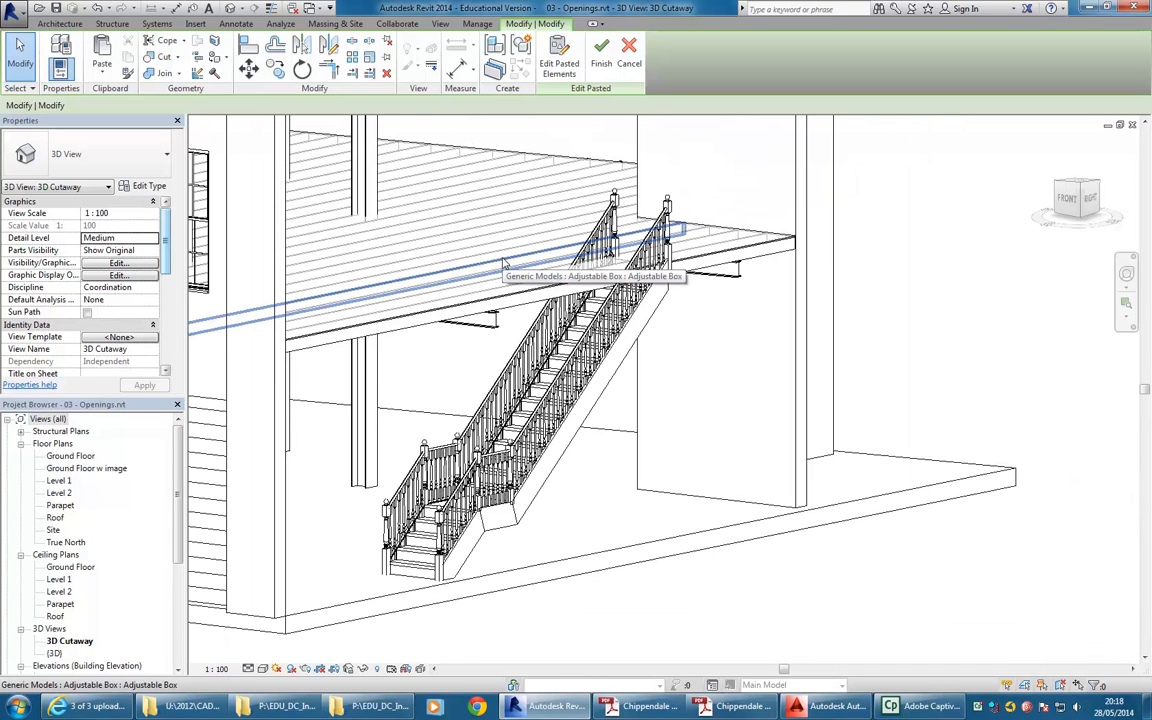
Step: Inspect from several angles how the head of the staircase meets the Level 1 floorboards, joists and steel beams
click(544, 290)
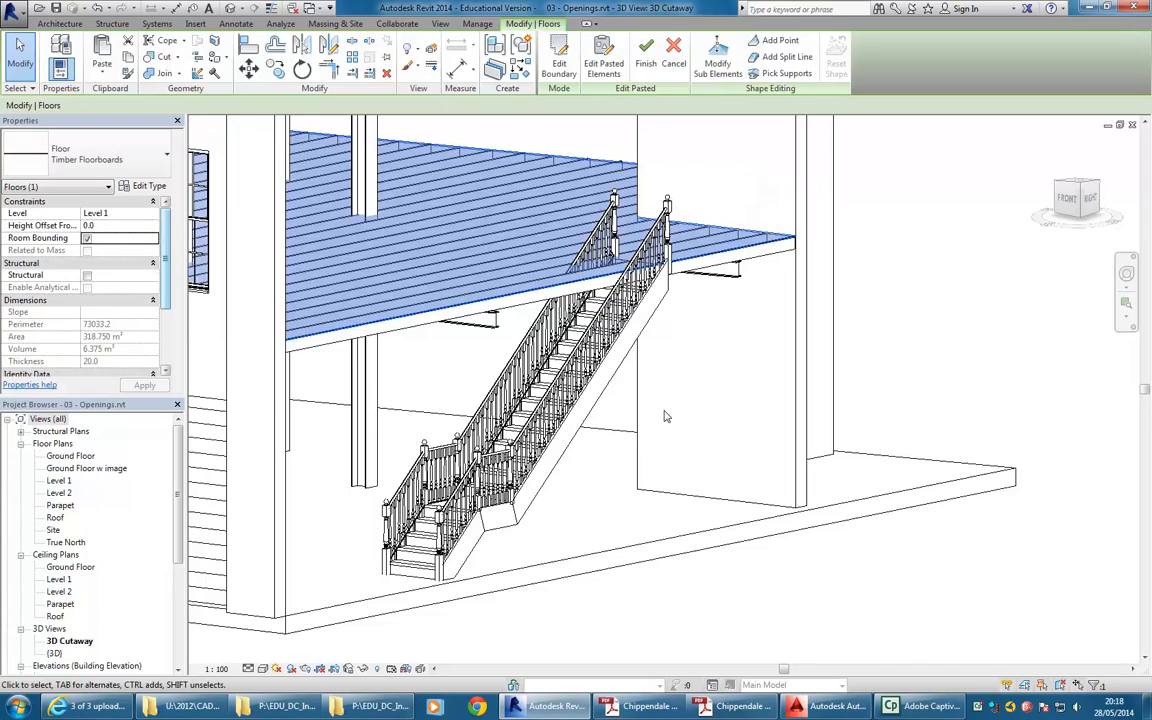
key(Escape)
scroll(643, 240, up, 2)
middle_drag(668, 312, 654, 390)
scroll(642, 345, down, 2)
scroll(646, 370, up, 1)
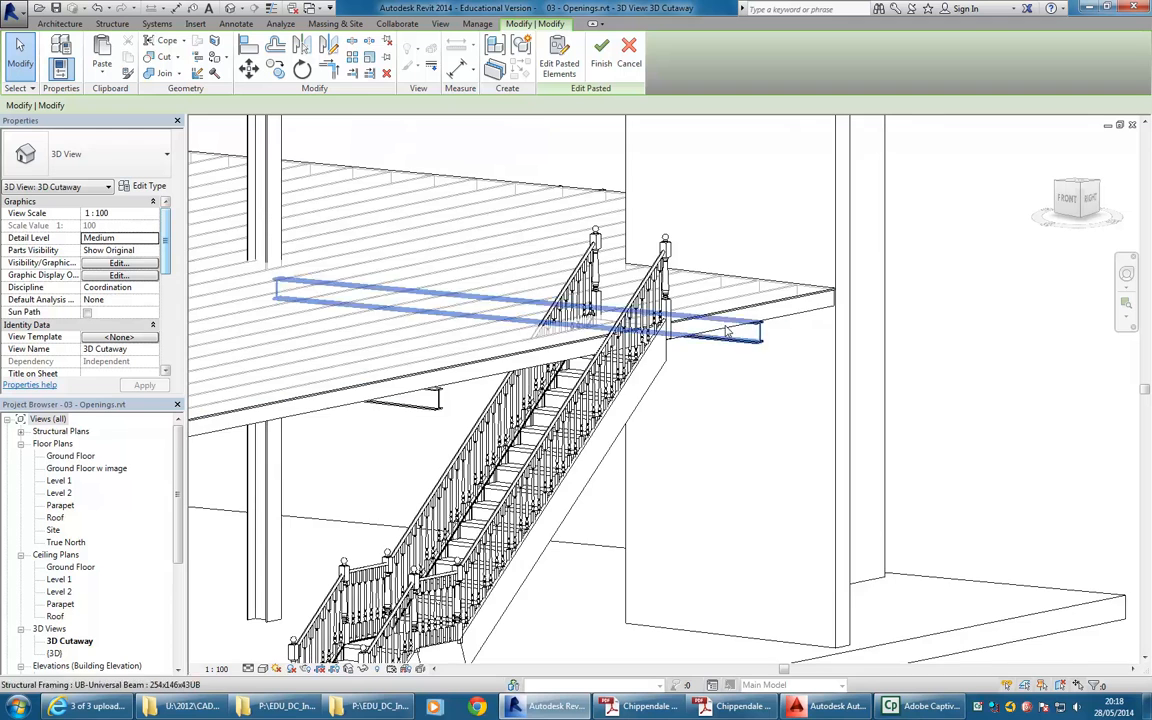
scroll(677, 368, up, 1)
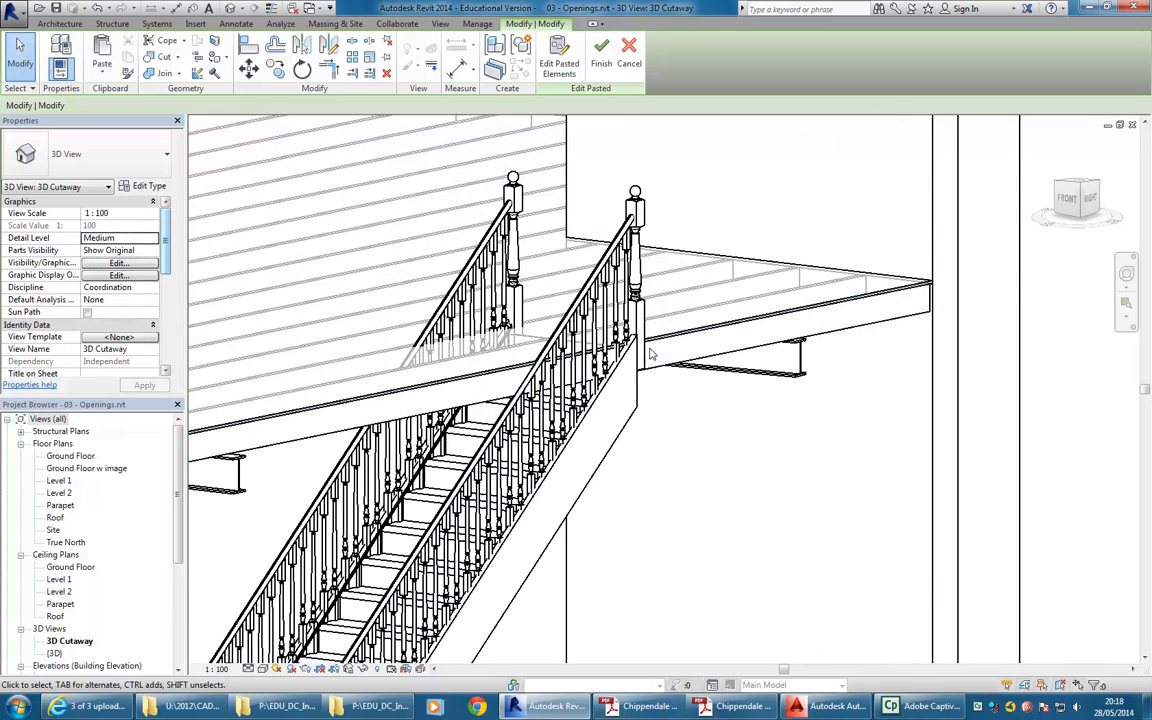
shift+middle_drag(719, 436, 578, 327)
scroll(553, 432, down, 2)
middle_drag(488, 285, 720, 447)
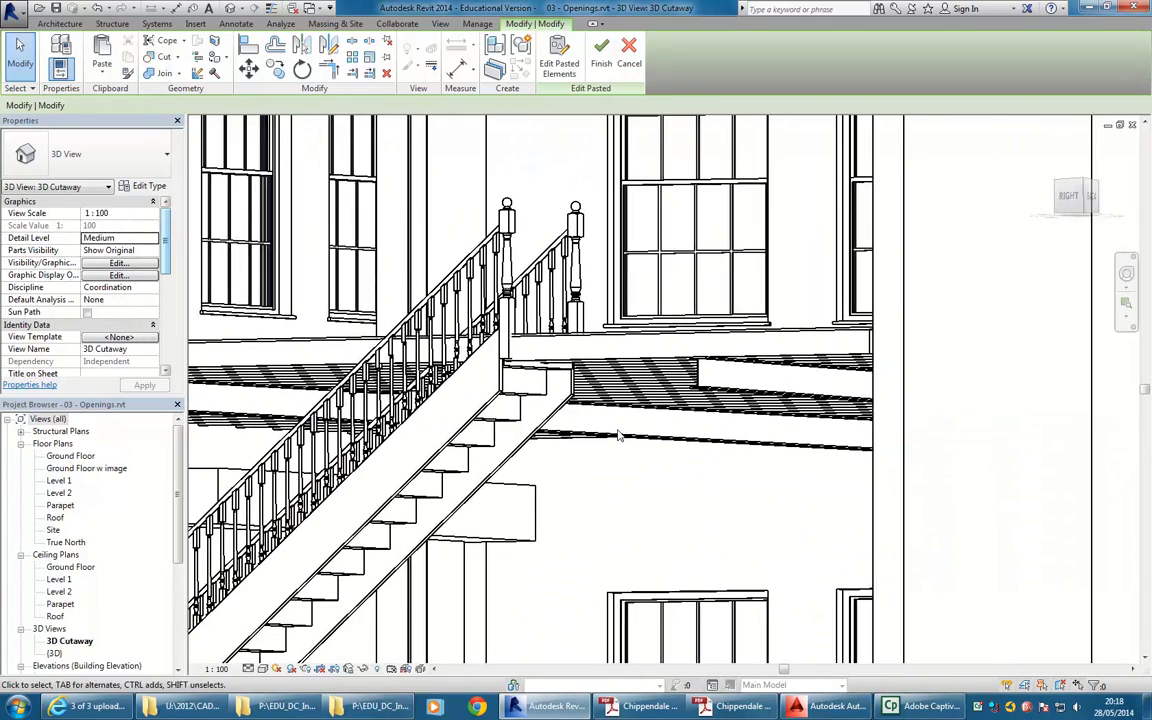
scroll(603, 322, up, 3)
scroll(603, 322, down, 5)
shift+middle_drag(603, 330, 815, 398)
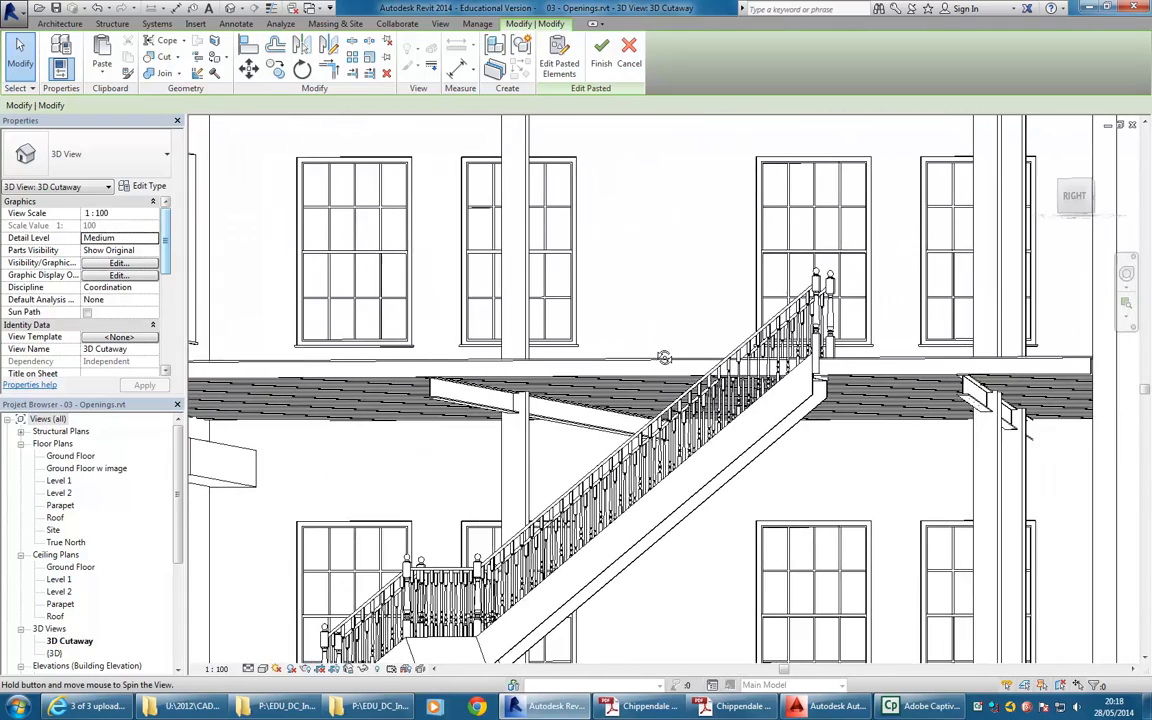
scroll(815, 398, up, 5)
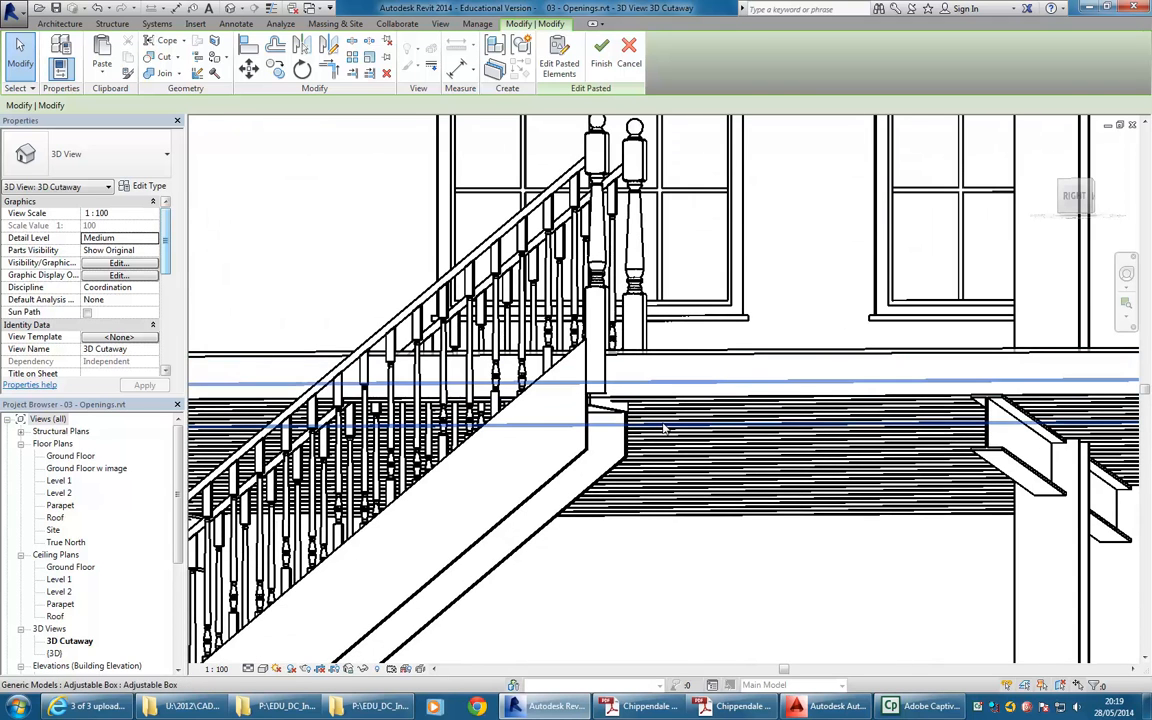
scroll(607, 418, down, 2)
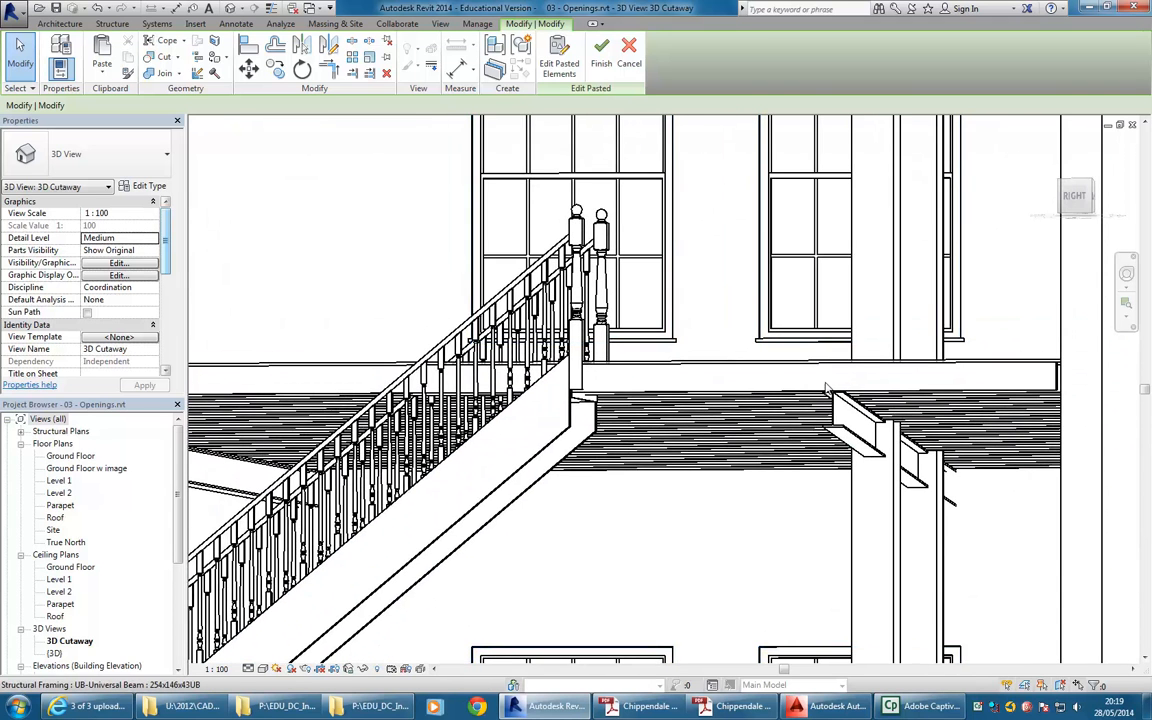
shift+middle_drag(628, 328, 345, 352)
click(487, 378)
click(311, 315)
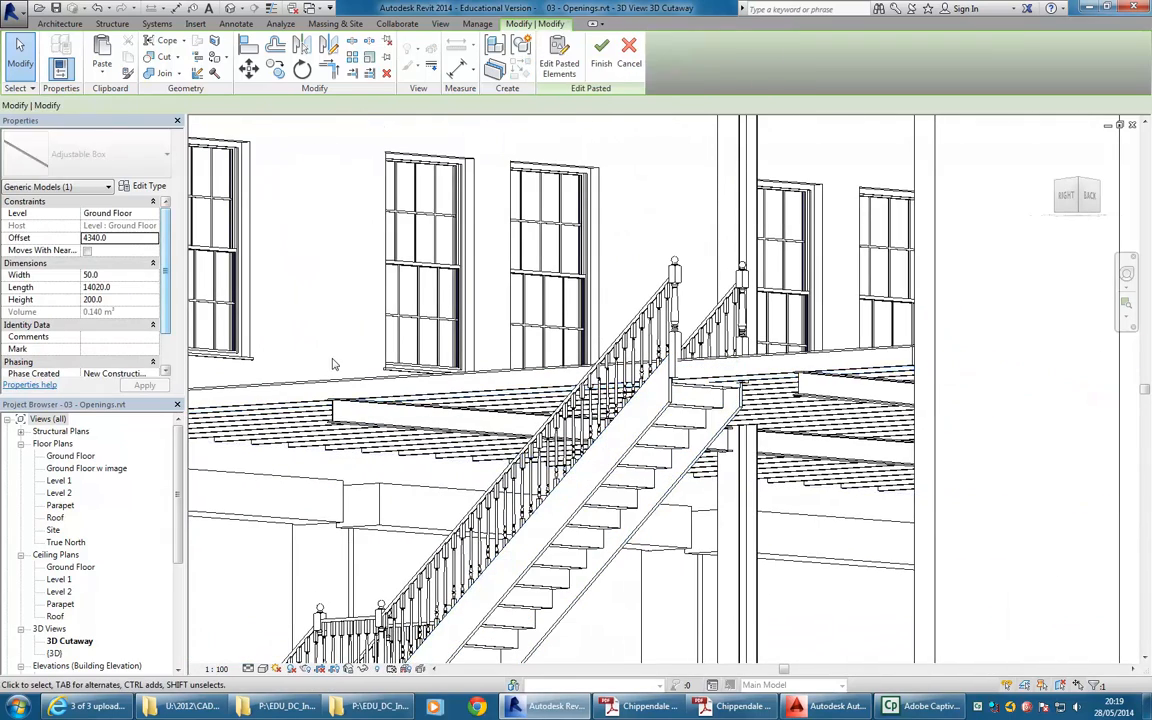
Step: Open the Ground Floor ceiling plan and check the joist that runs across the staircase opening
double_click(59, 579)
double_click(72, 568)
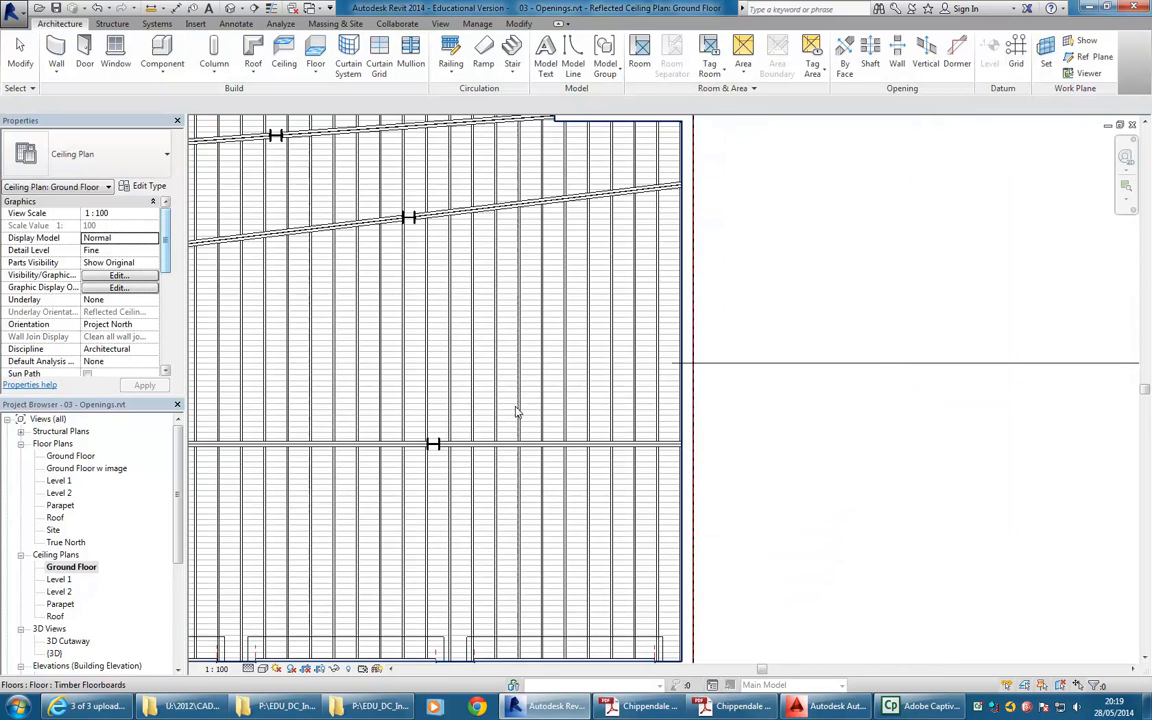
scroll(784, 388, up, 2)
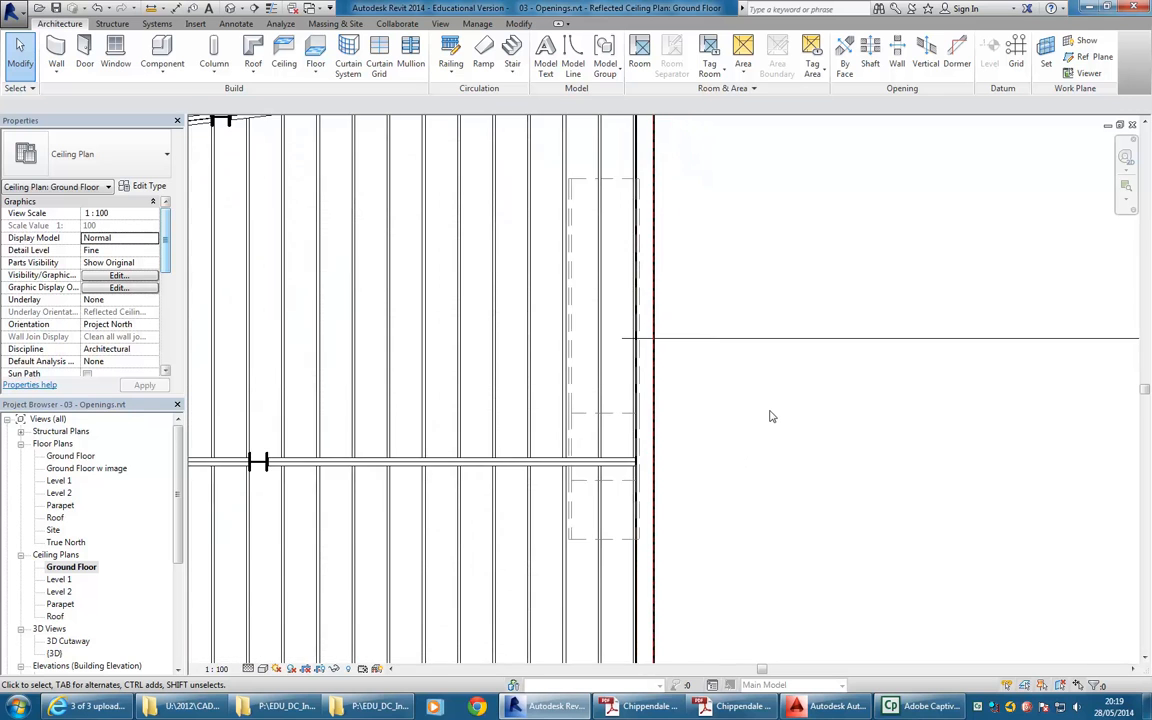
middle_drag(686, 220, 658, 265)
scroll(652, 259, down, 1)
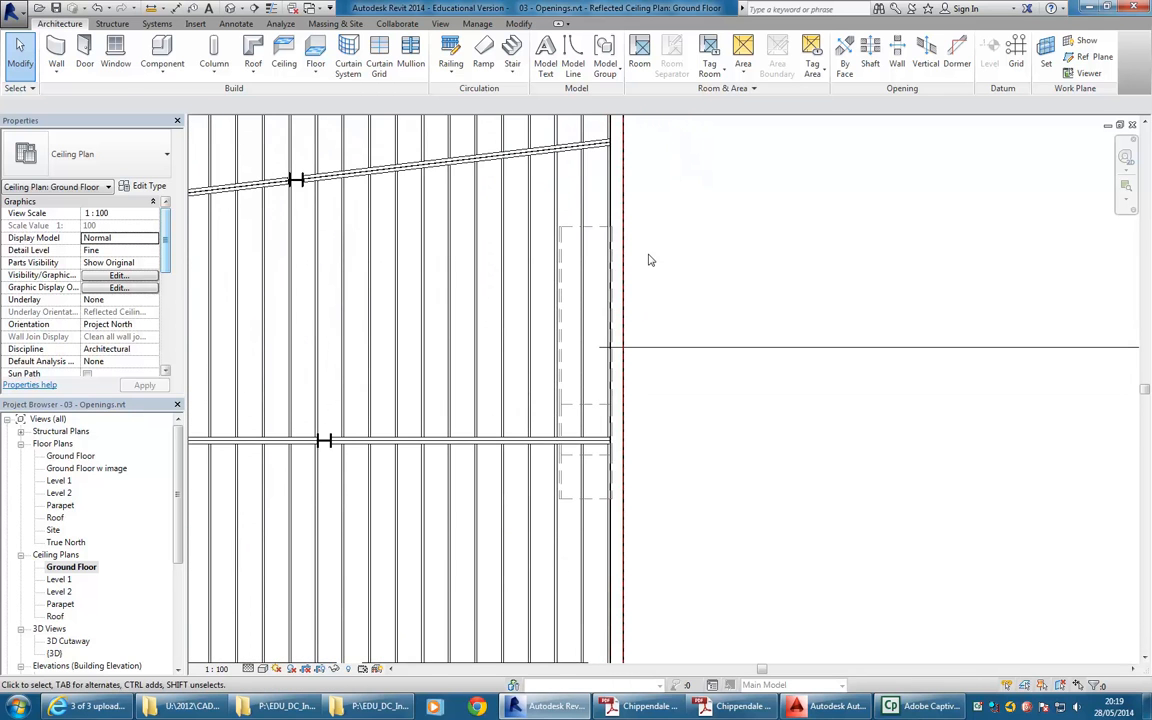
click(583, 406)
scroll(653, 422, down, 2)
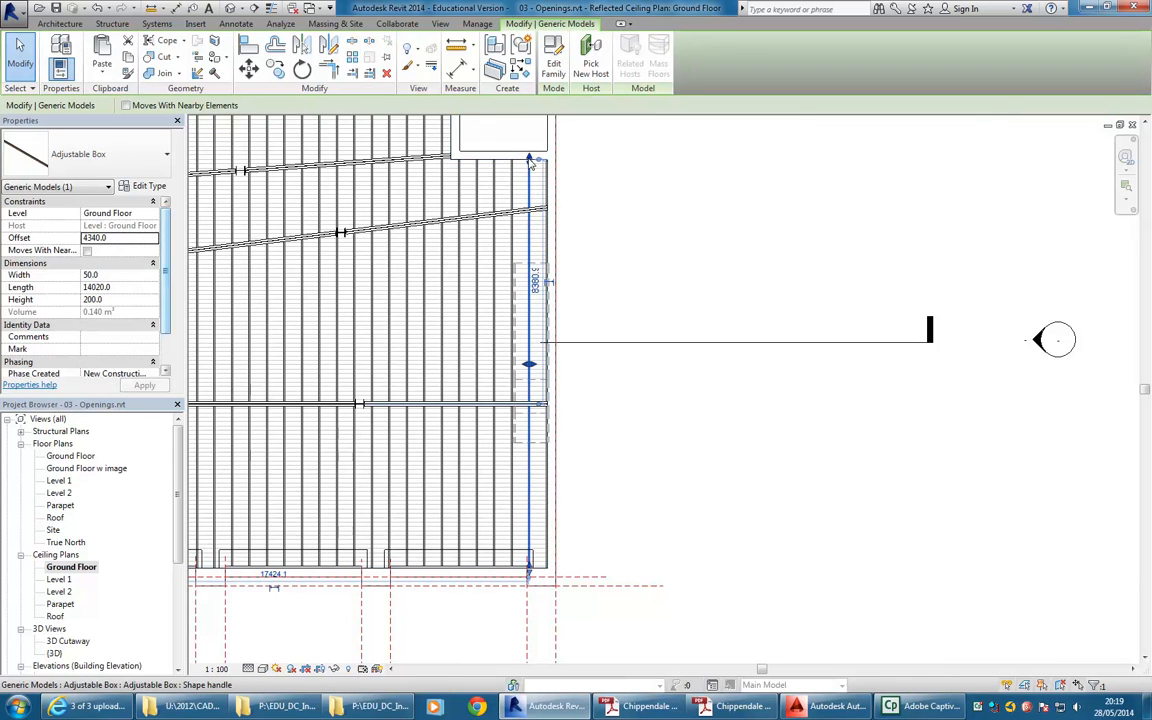
click(617, 393)
scroll(540, 437, up, 4)
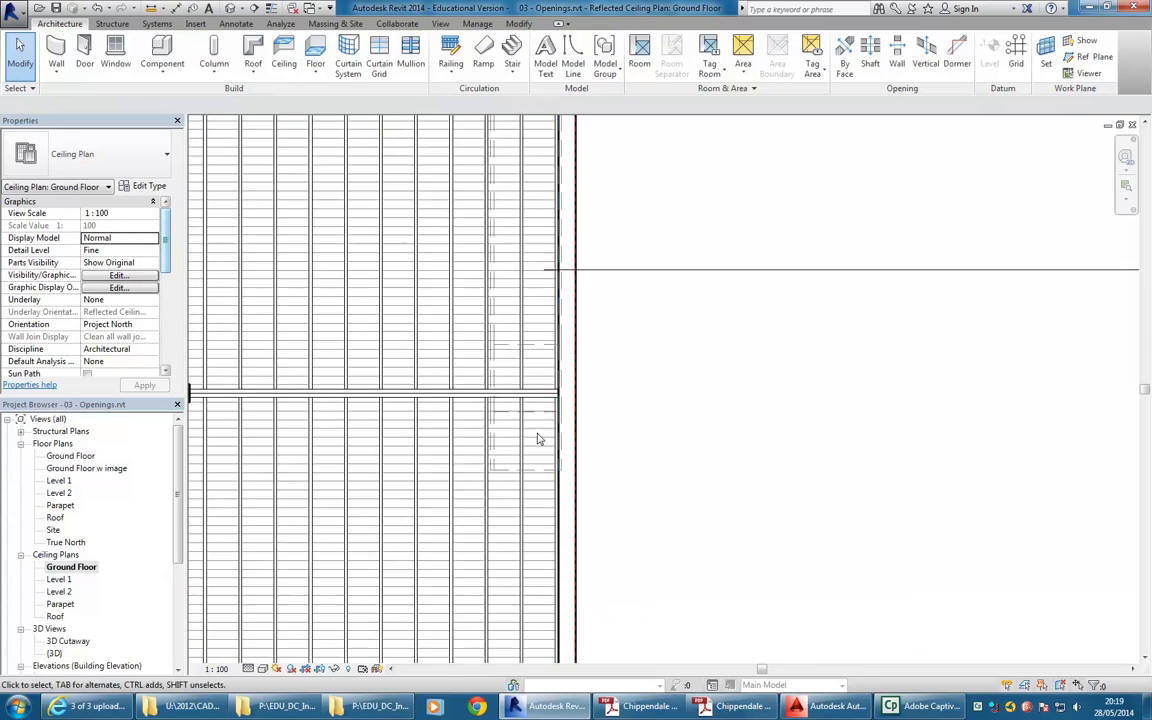
Step: Shorten the joist along the floor edge beside the staircase to 5712.8 mm so it ends at the steel beam
click(581, 432)
scroll(599, 512, down, 3)
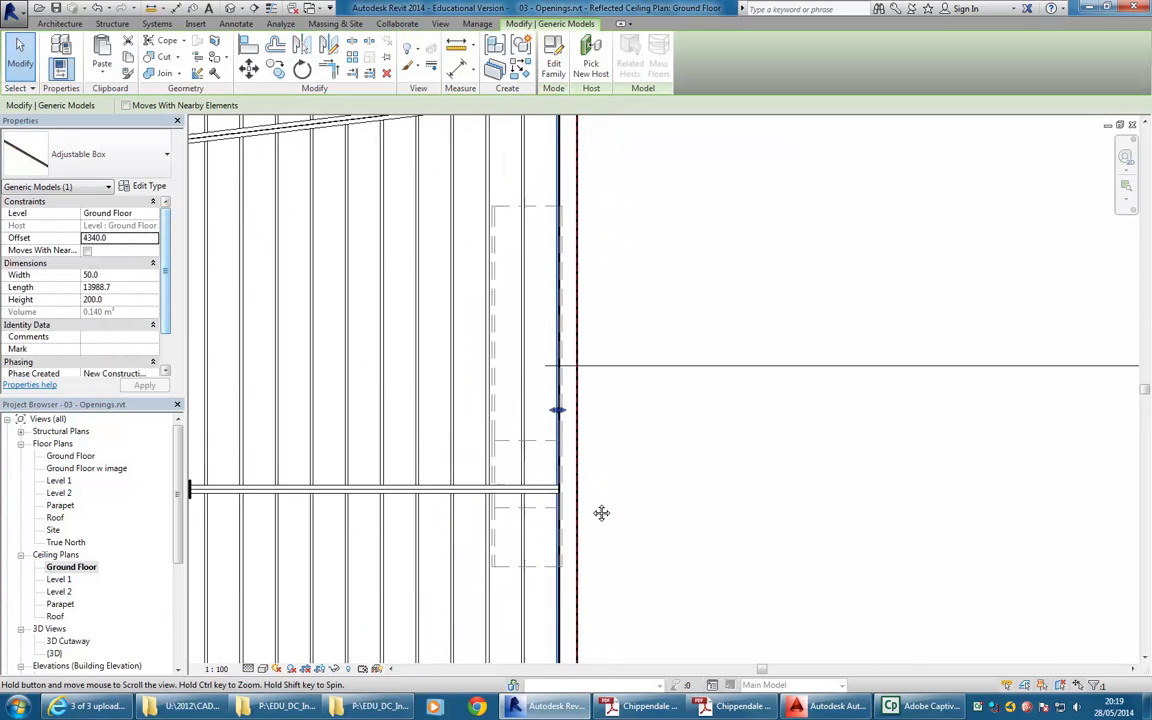
middle_drag(596, 246, 514, 445)
drag(472, 612, 470, 527)
scroll(486, 332, up, 1)
middle_drag(460, 587, 496, 273)
drag(496, 273, 622, 309)
scroll(509, 321, up, 2)
scroll(731, 325, down, 2)
middle_drag(746, 270, 587, 434)
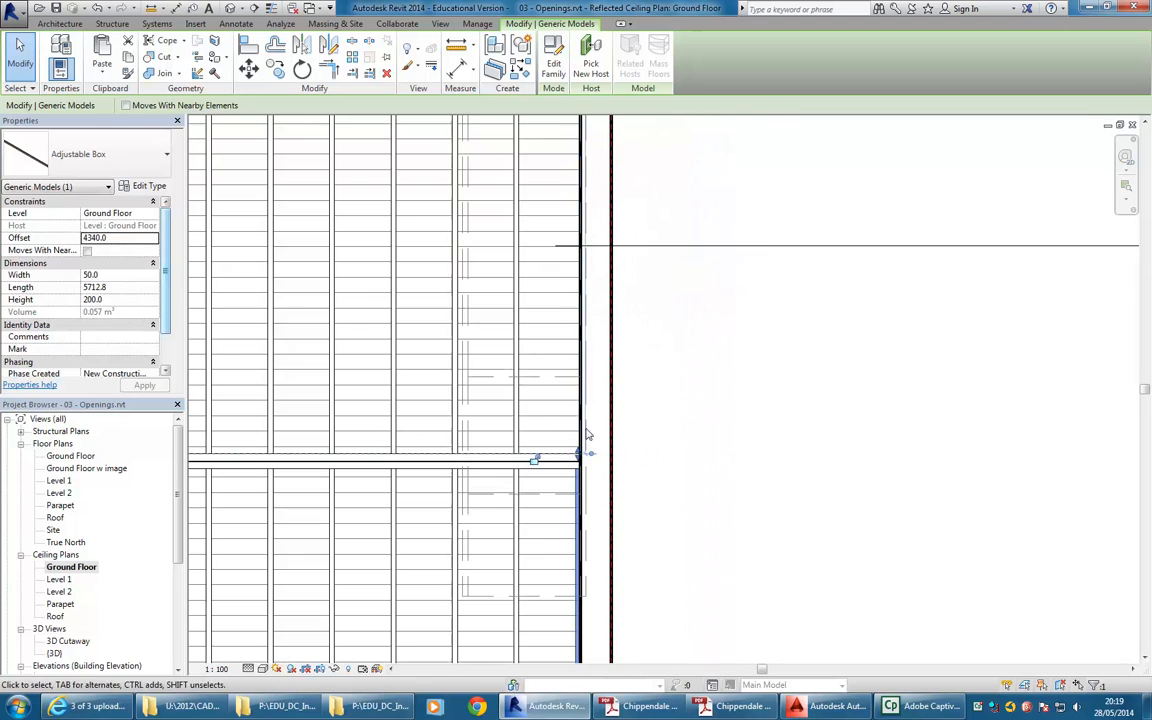
key(ctrl+z)
key(ctrl+z)
Step: Shorten the joist crossing the middle of the staircase to 5712.8 mm, ending it at the same steel beam
scroll(563, 275, down, 2)
middle_drag(483, 378, 463, 450)
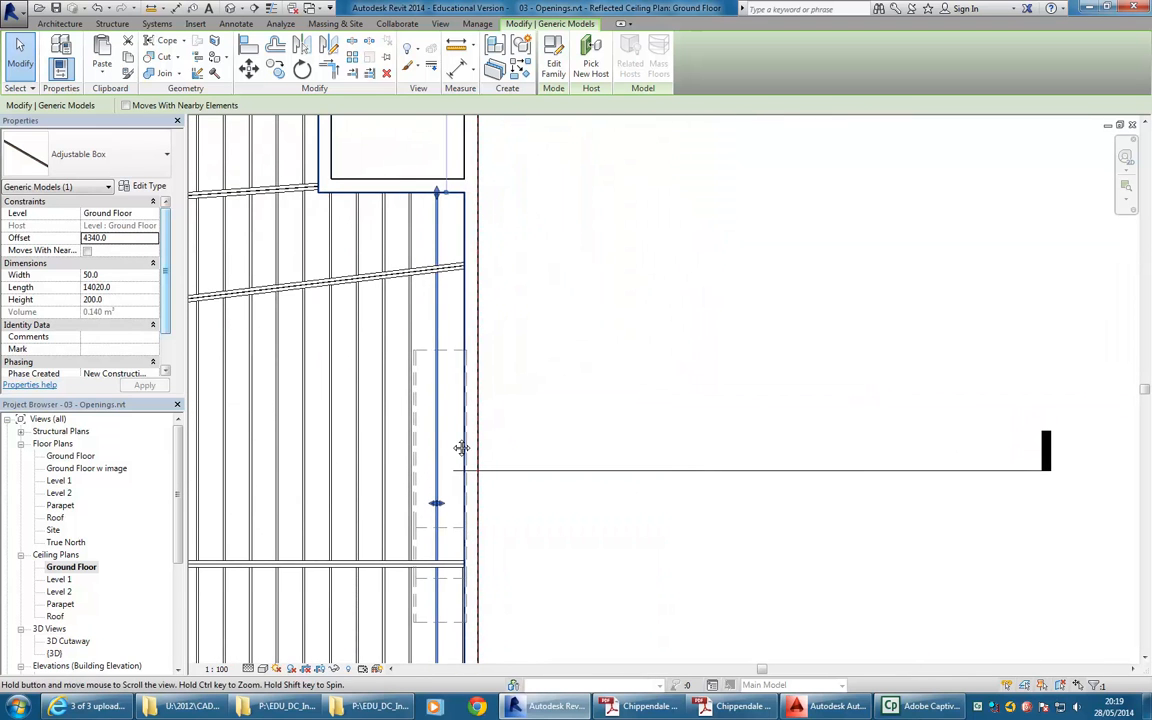
drag(437, 196, 434, 537)
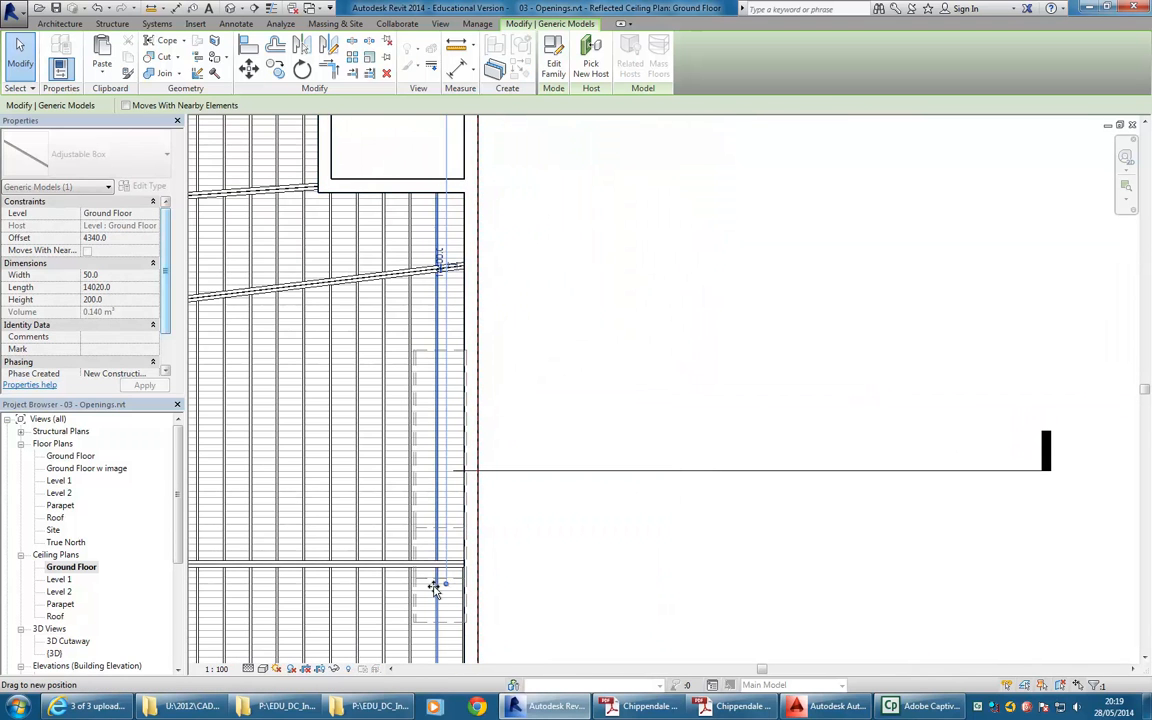
drag(434, 589, 434, 589)
scroll(434, 589, up, 3)
drag(459, 513, 452, 515)
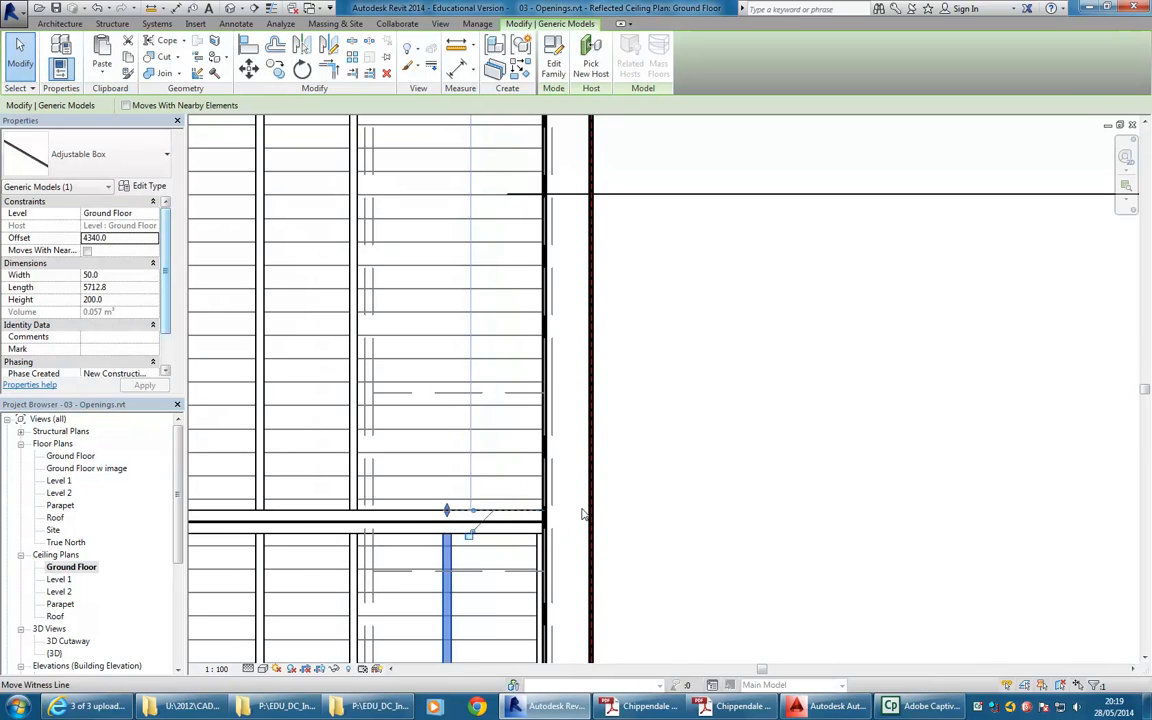
scroll(676, 489, down, 2)
middle_drag(676, 489, 602, 525)
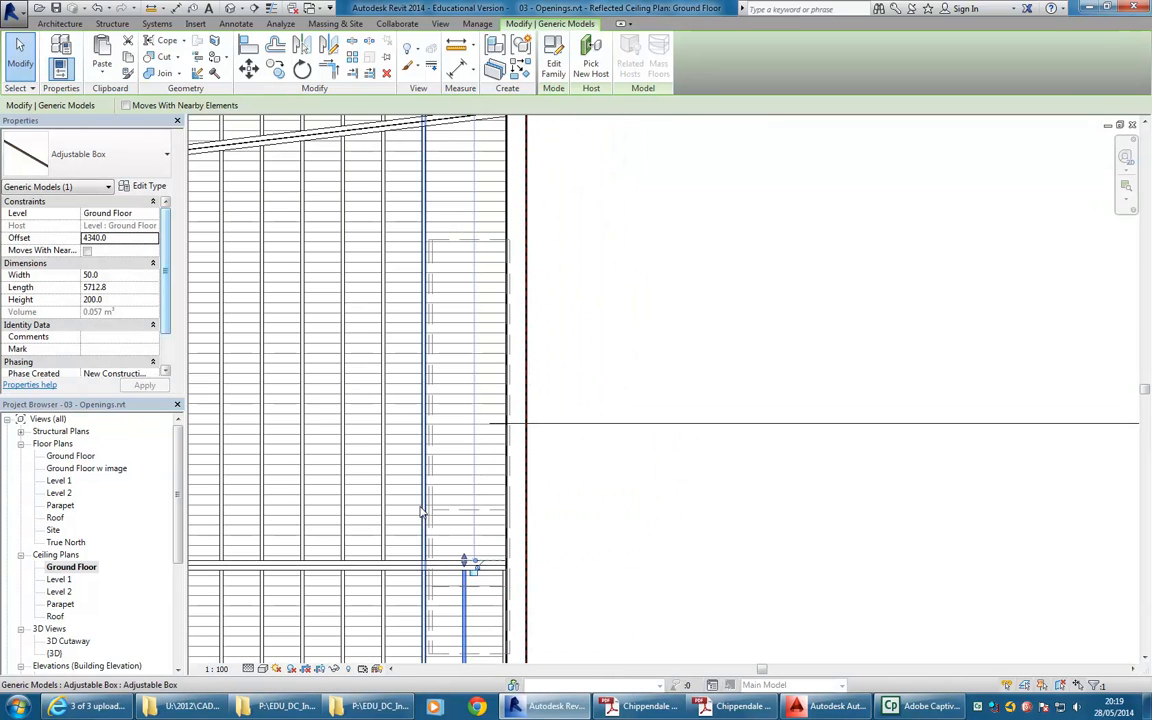
Step: Copy the two shortened joists to the other side of the staircase opening, so the copies start at the head of the stairs
click(612, 345)
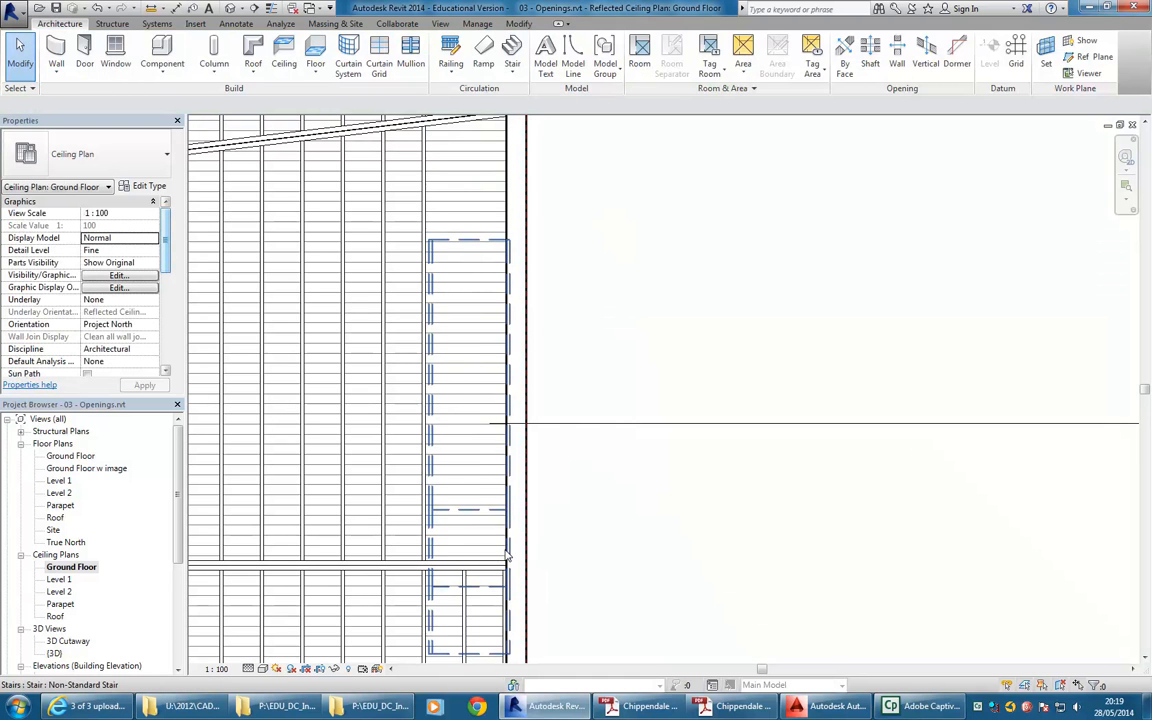
middle_drag(435, 569, 420, 307)
click(452, 520)
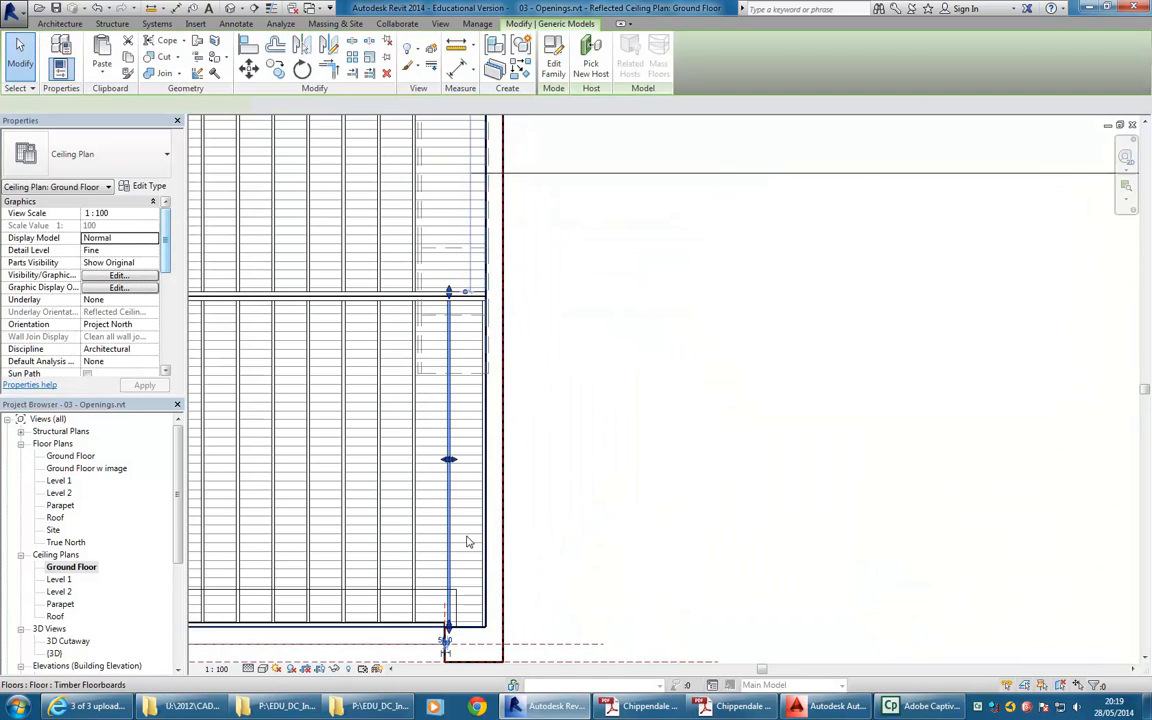
scroll(517, 545, up, 2)
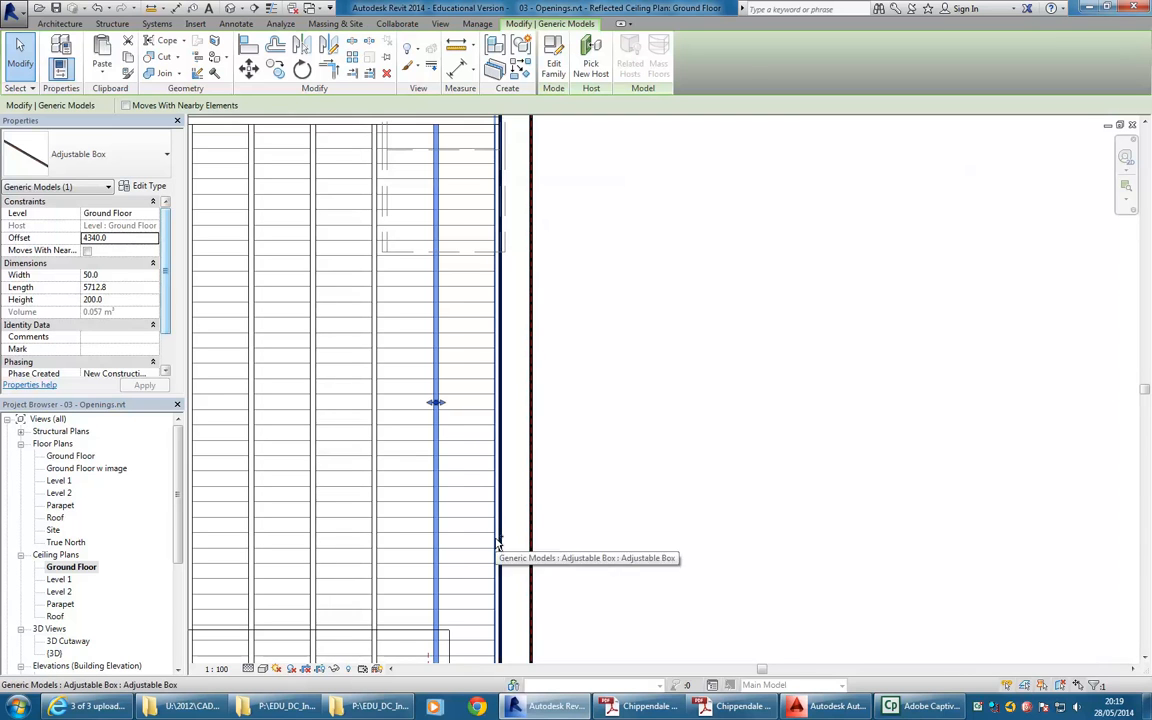
ctrl+click(498, 543)
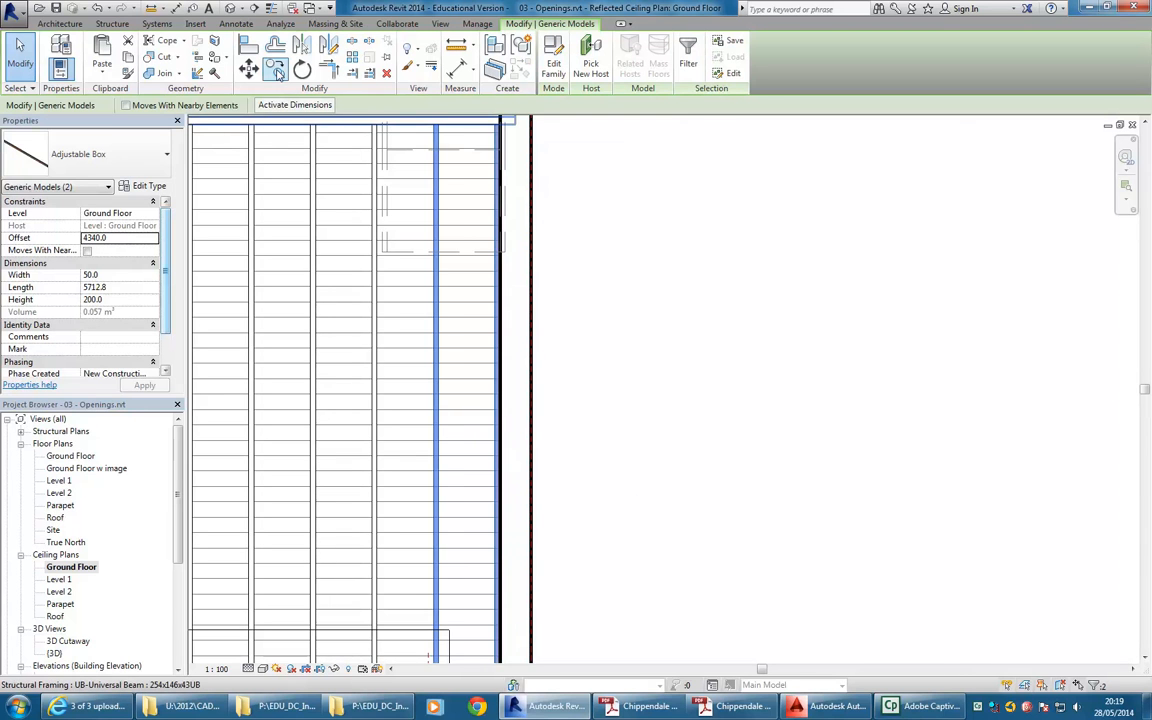
click(275, 70)
scroll(403, 450, up, 3)
scroll(490, 490, up, 5)
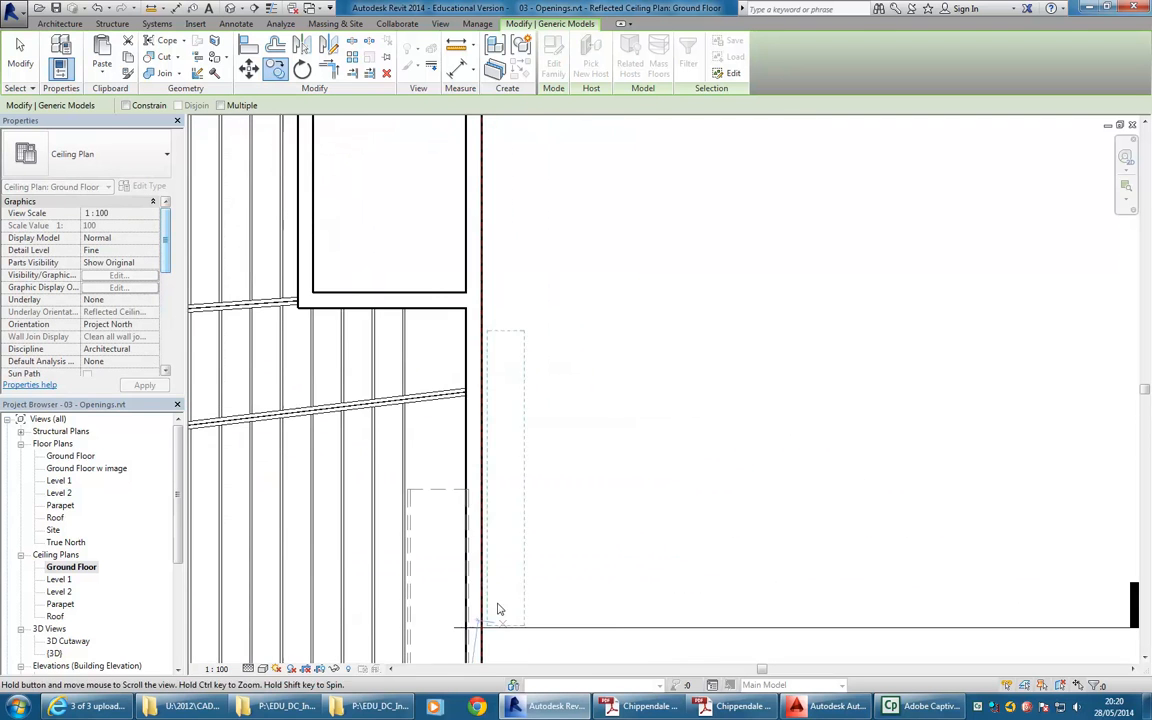
scroll(440, 495, up, 4)
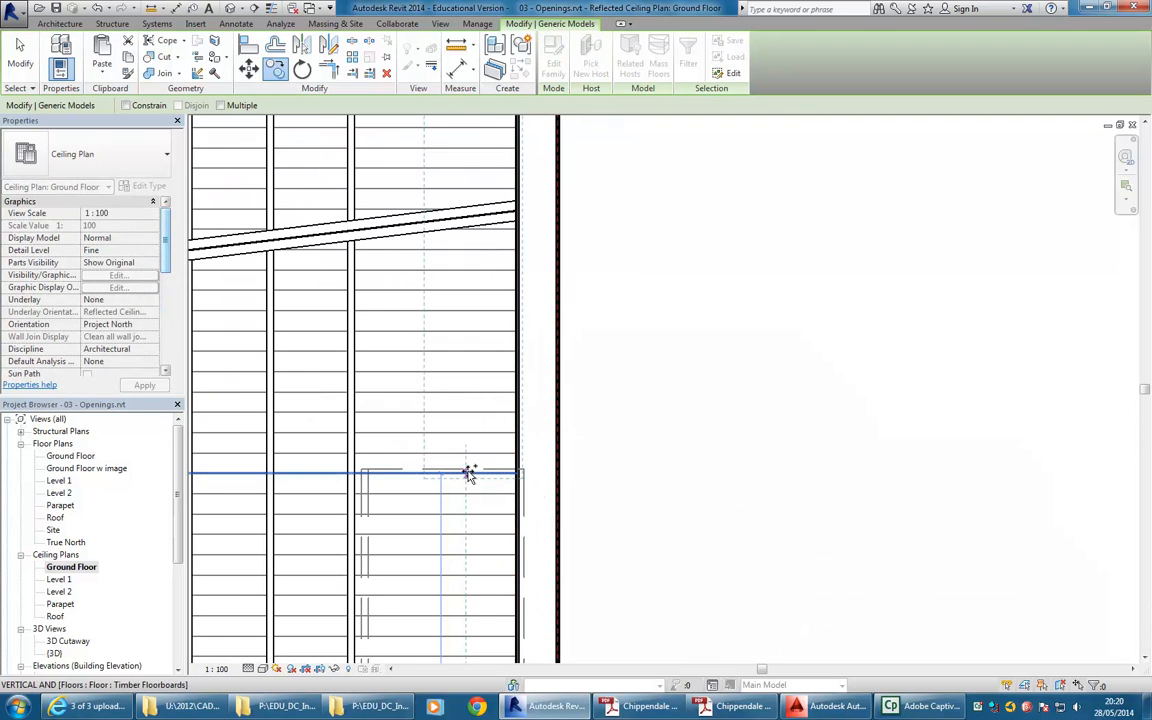
click(463, 469)
scroll(625, 483, down, 3)
middle_drag(620, 230, 560, 461)
scroll(560, 461, down, 2)
click(499, 275)
Step: Shorten the copied joists to about 3500 mm so they stop at the wall of the enclosed shaft
scroll(505, 290, up, 3)
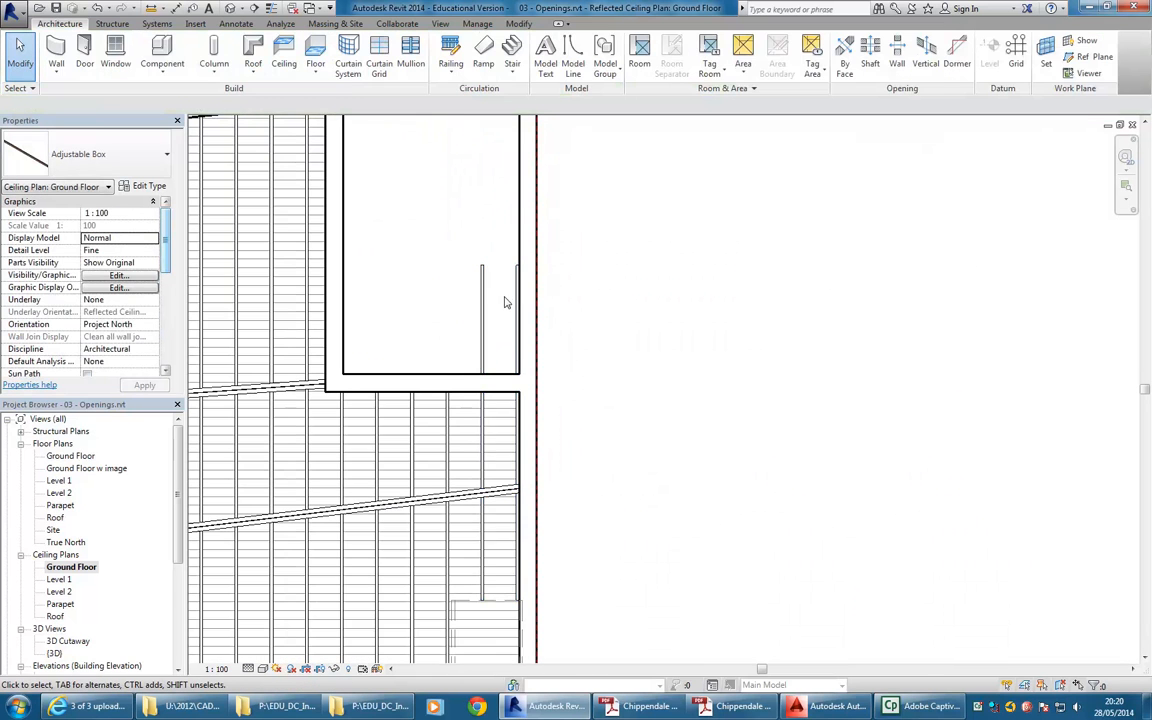
click(531, 245)
drag(531, 237, 452, 497)
click(460, 500)
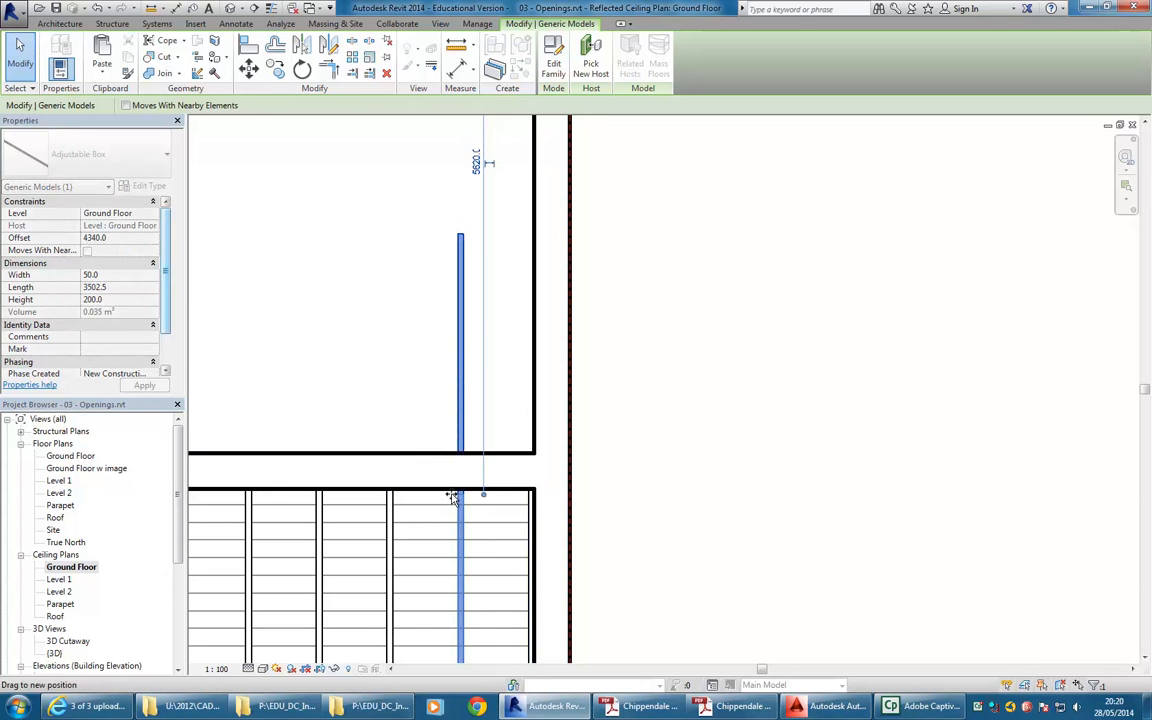
click(408, 415)
scroll(450, 458, down, 3)
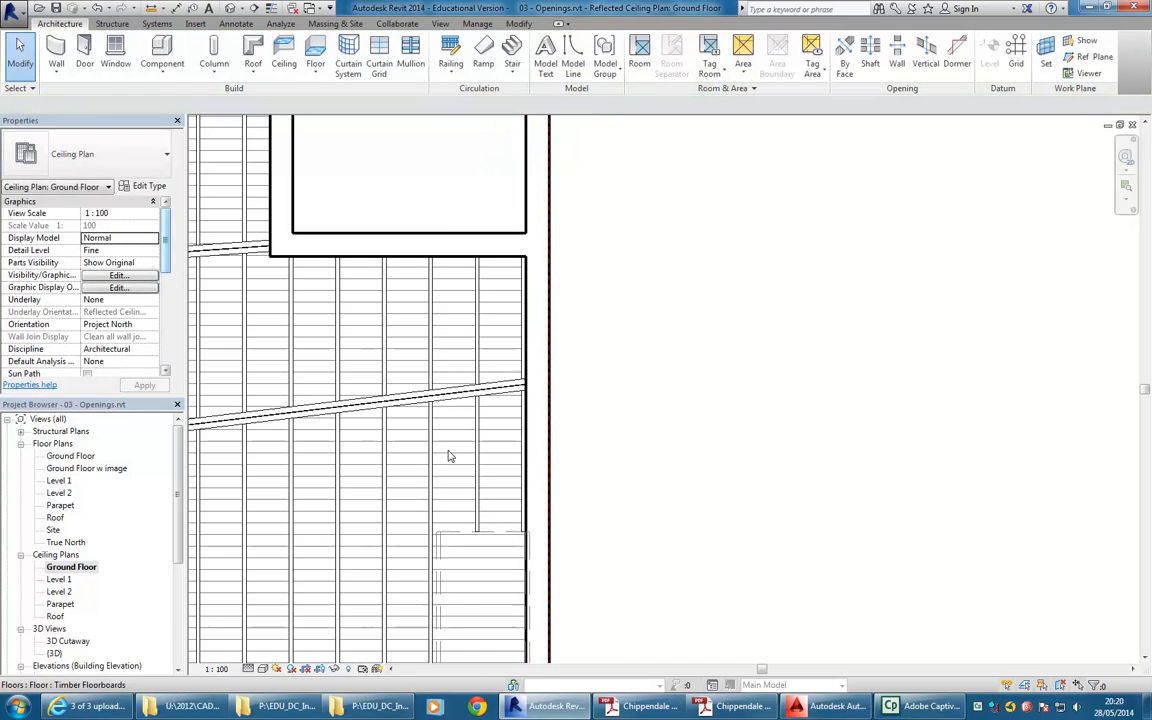
Step: Inspect the floorboards, the staircase outline and the steel beam crossing it in the ceiling plan
middle_drag(463, 466, 465, 333)
middle_drag(606, 510, 553, 454)
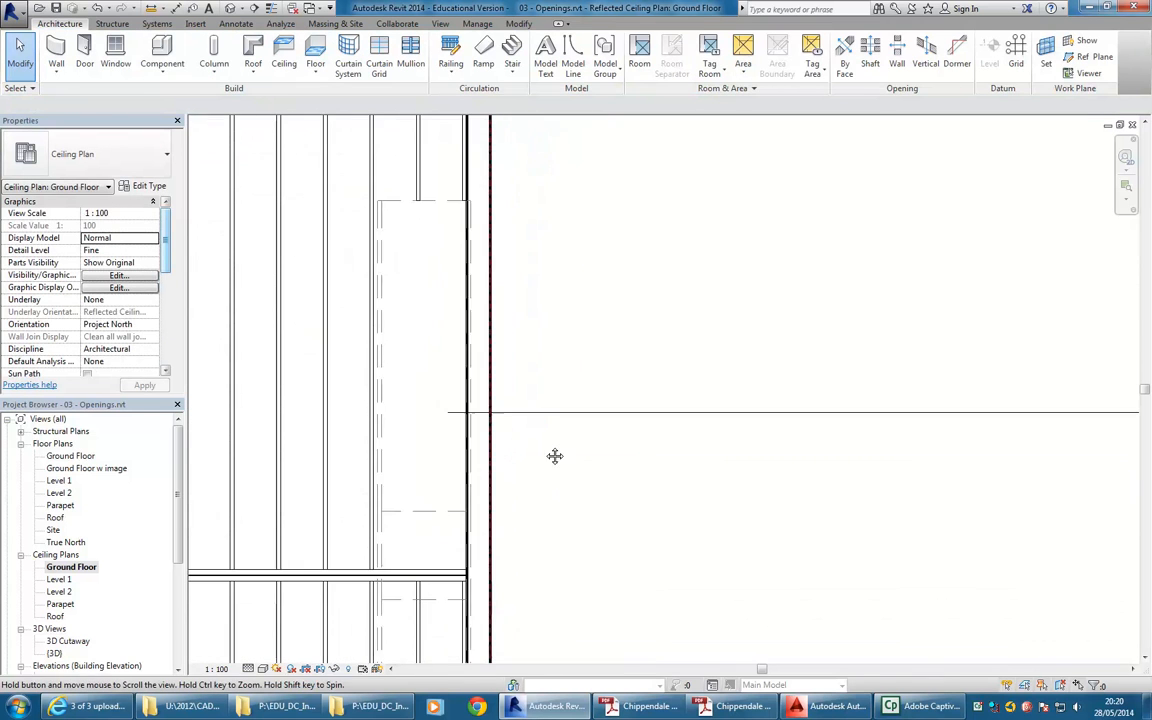
scroll(577, 527, down, 1)
middle_drag(593, 518, 652, 480)
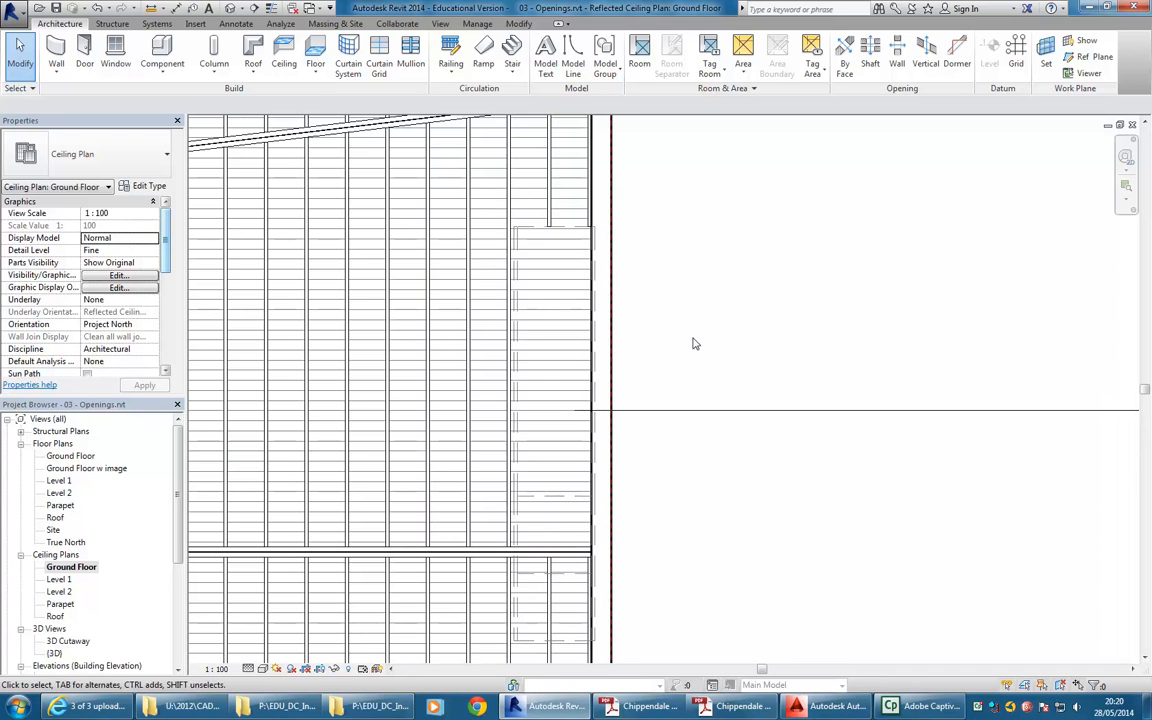
middle_drag(695, 343, 714, 355)
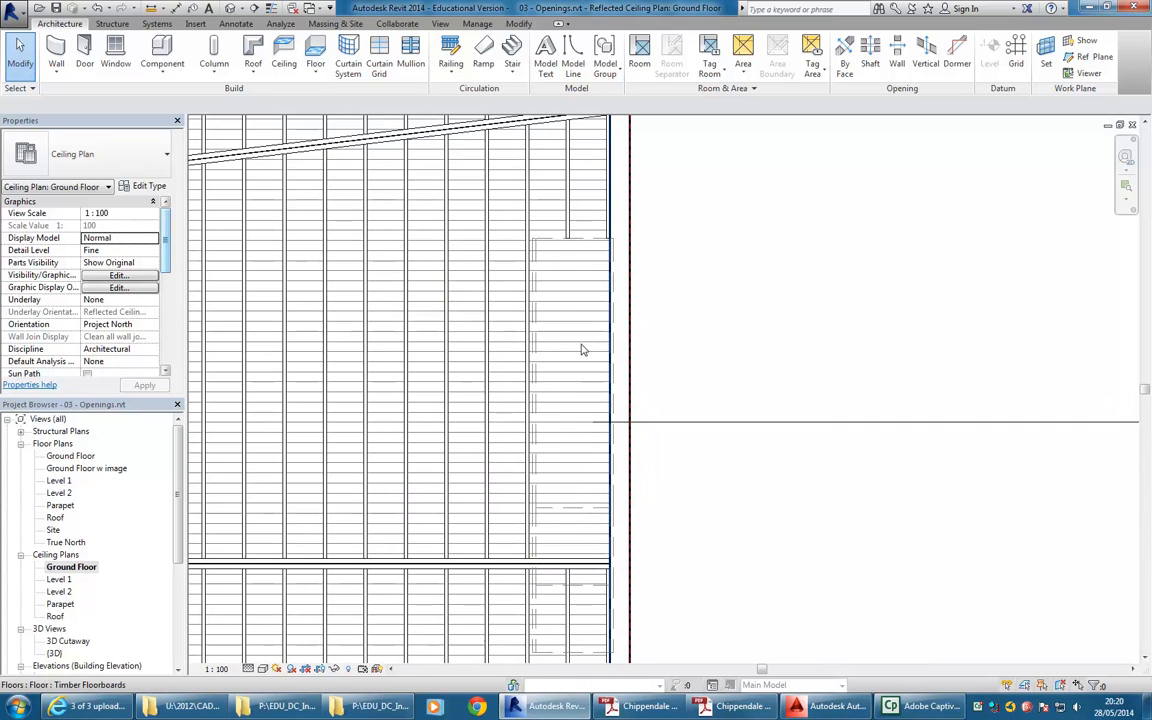
click(583, 349)
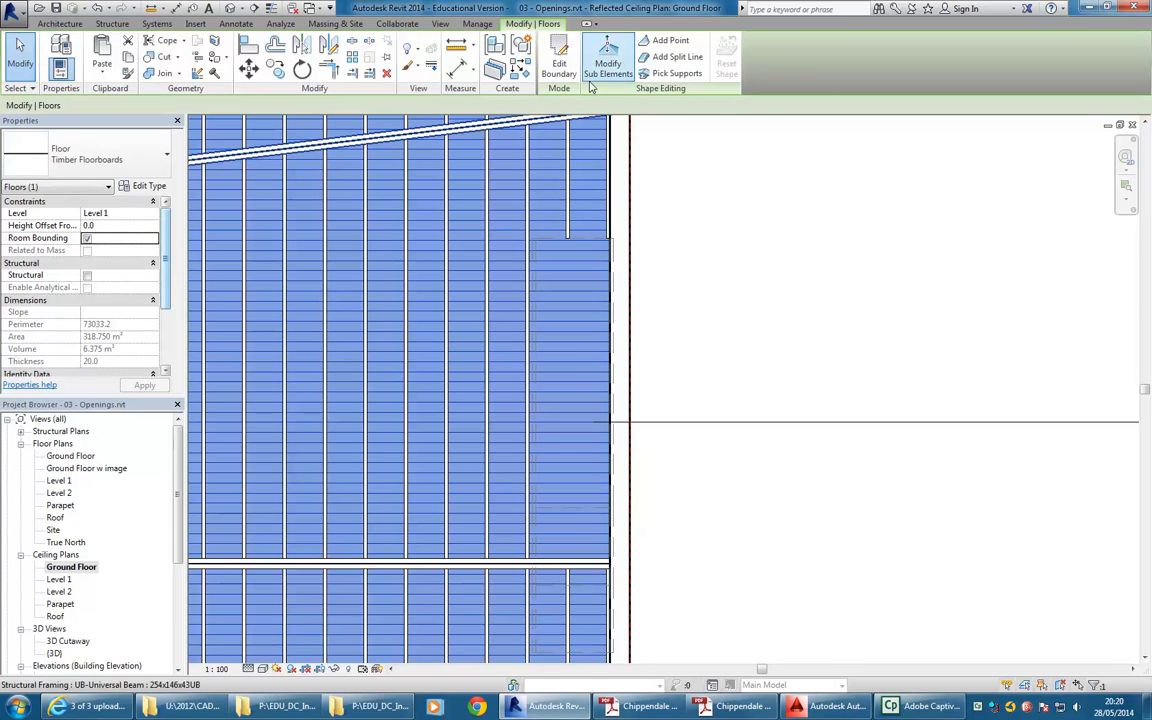
click(704, 283)
middle_drag(700, 291, 645, 290)
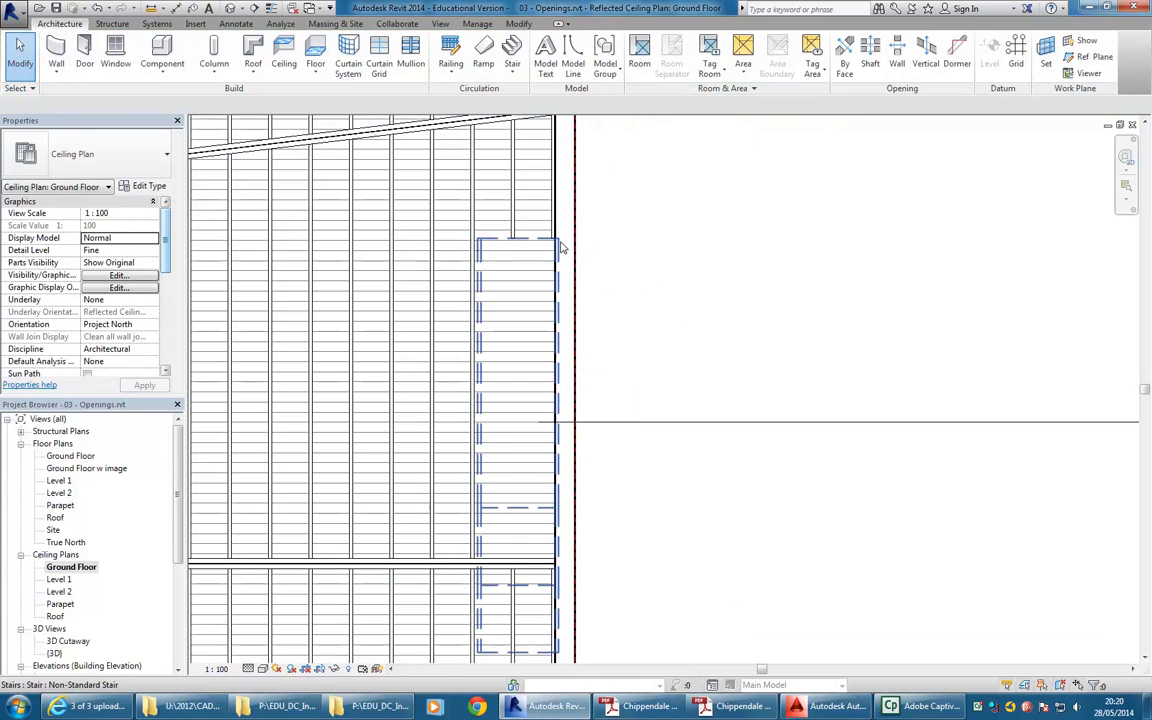
click(560, 335)
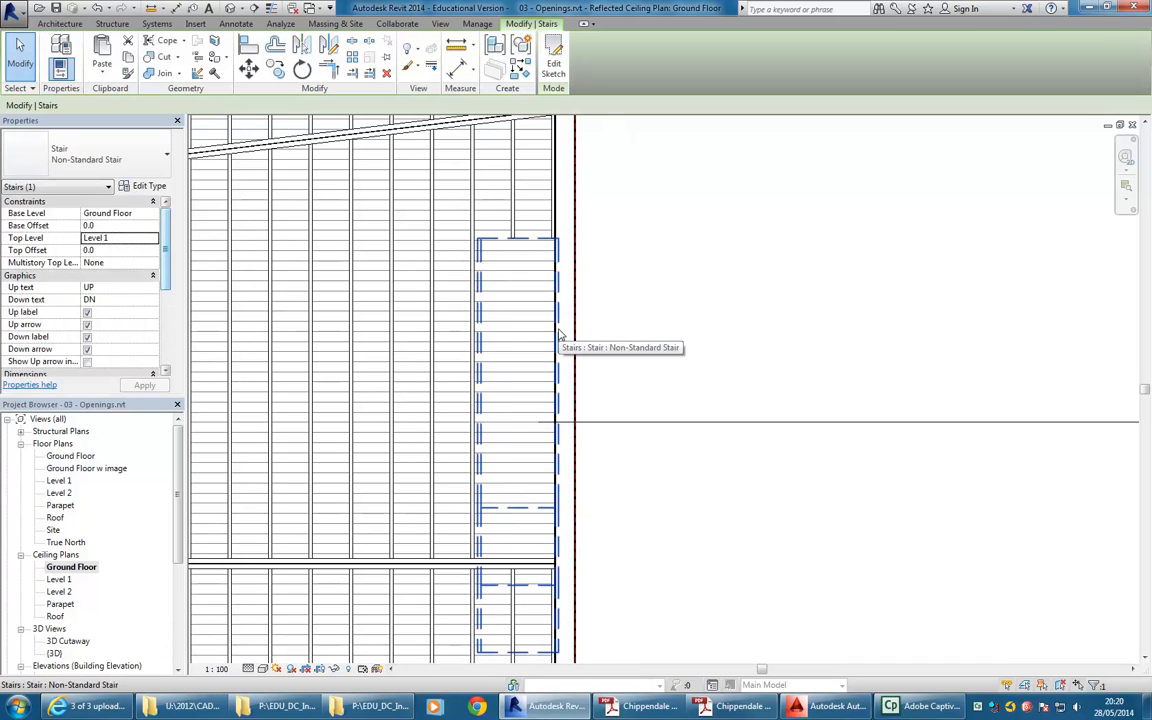
middle_drag(612, 337, 615, 296)
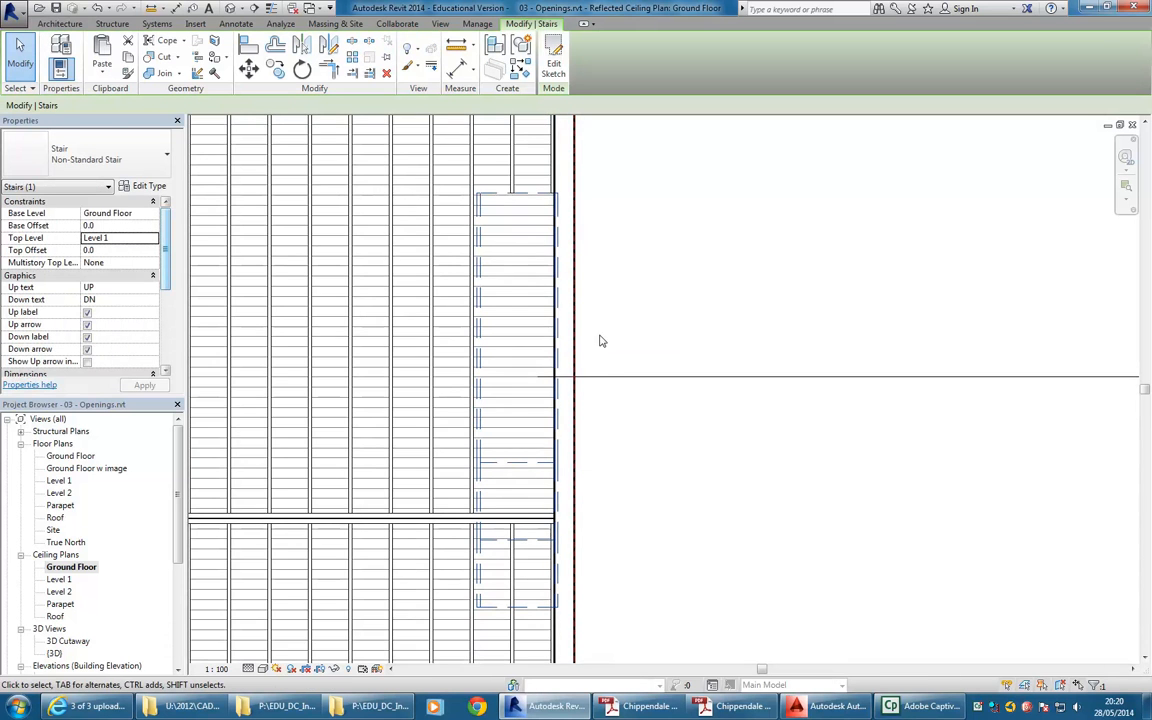
scroll(600, 341, down, 1)
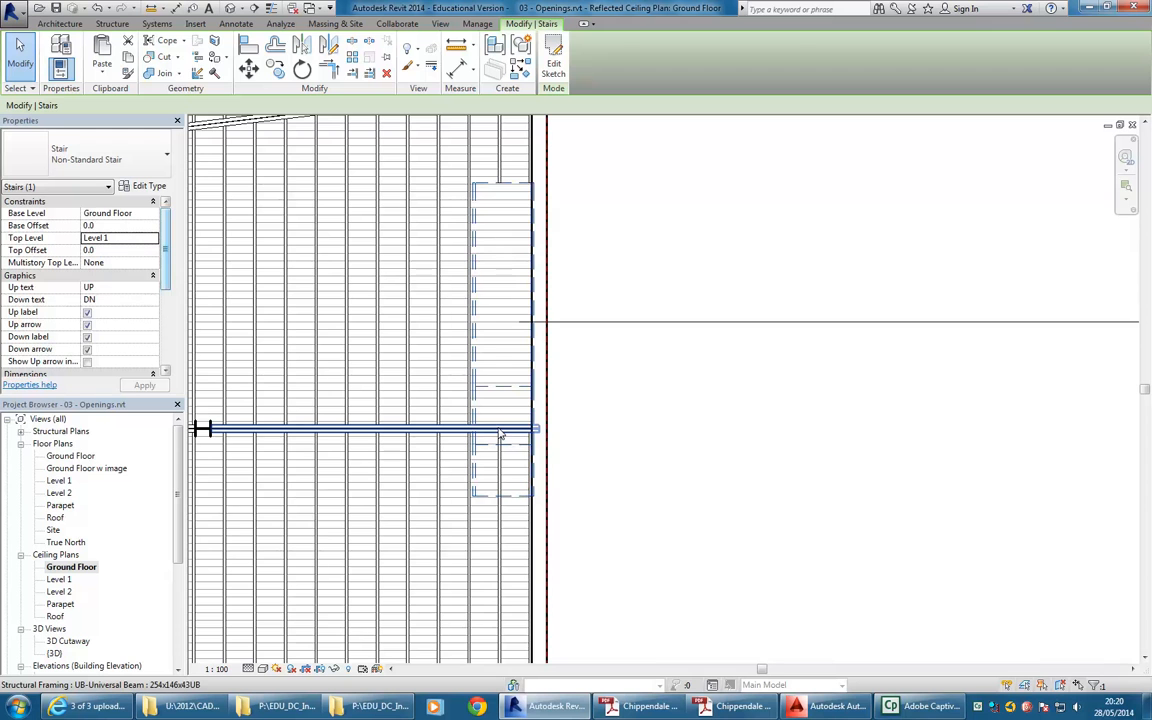
click(649, 242)
Step: Draw a building section through the full depth of the building beside the staircase and flip it to look towards the stairs
scroll(651, 242, down, 2)
middle_drag(651, 242, 595, 335)
scroll(620, 272, down, 2)
scroll(595, 335, down, 2)
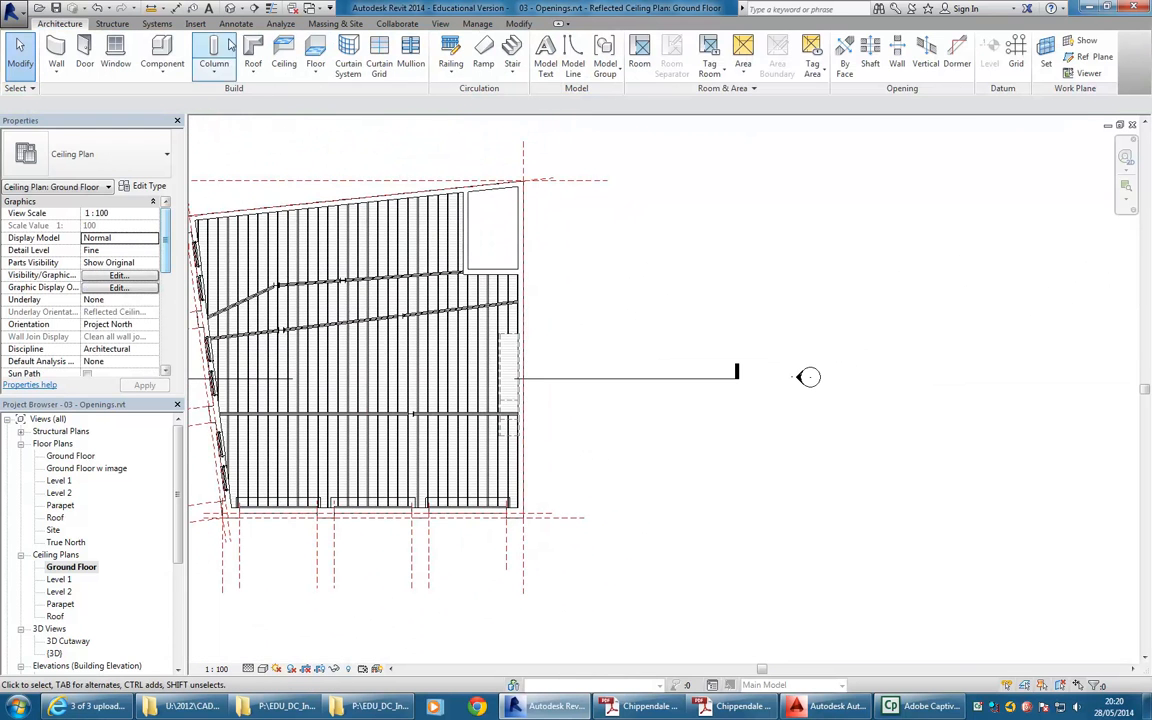
click(255, 8)
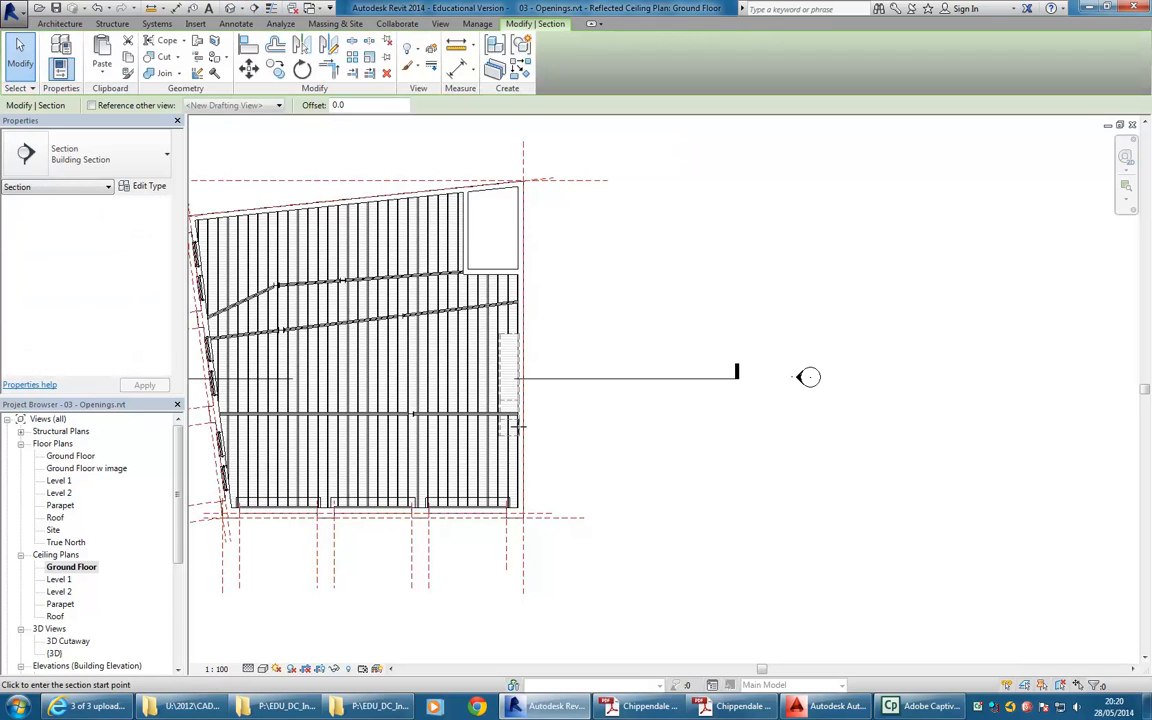
click(480, 539)
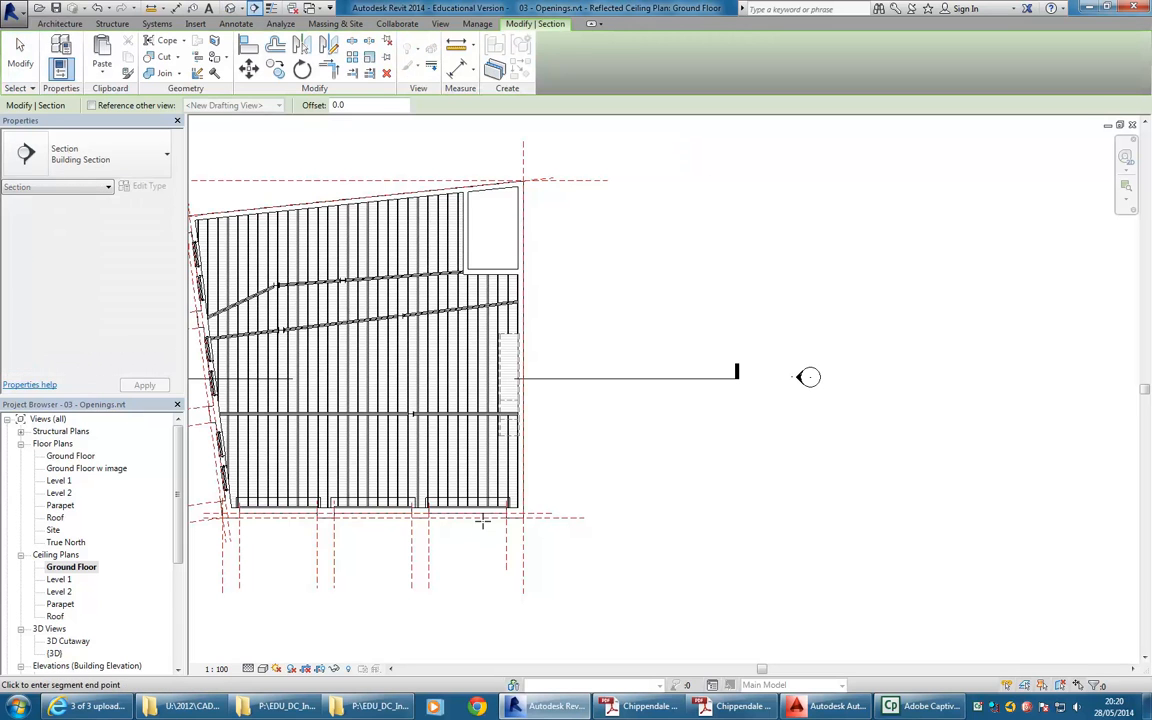
click(482, 153)
scroll(376, 174, down, 1)
middle_drag(378, 176, 521, 193)
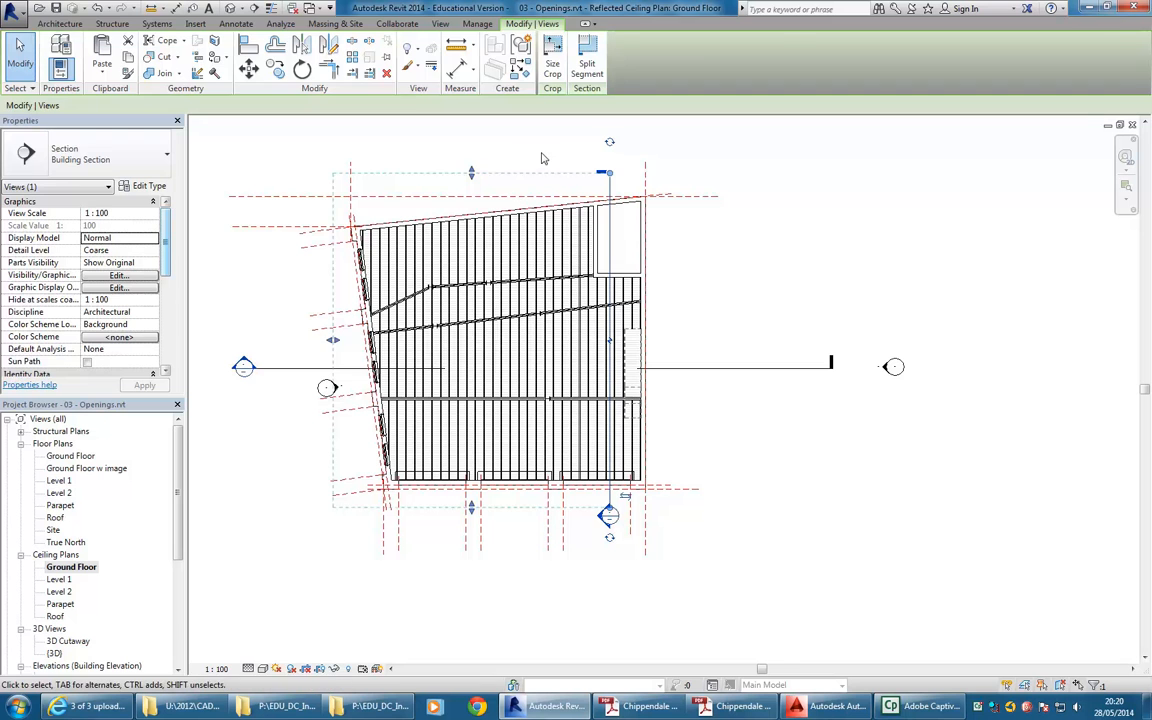
click(542, 158)
click(608, 497)
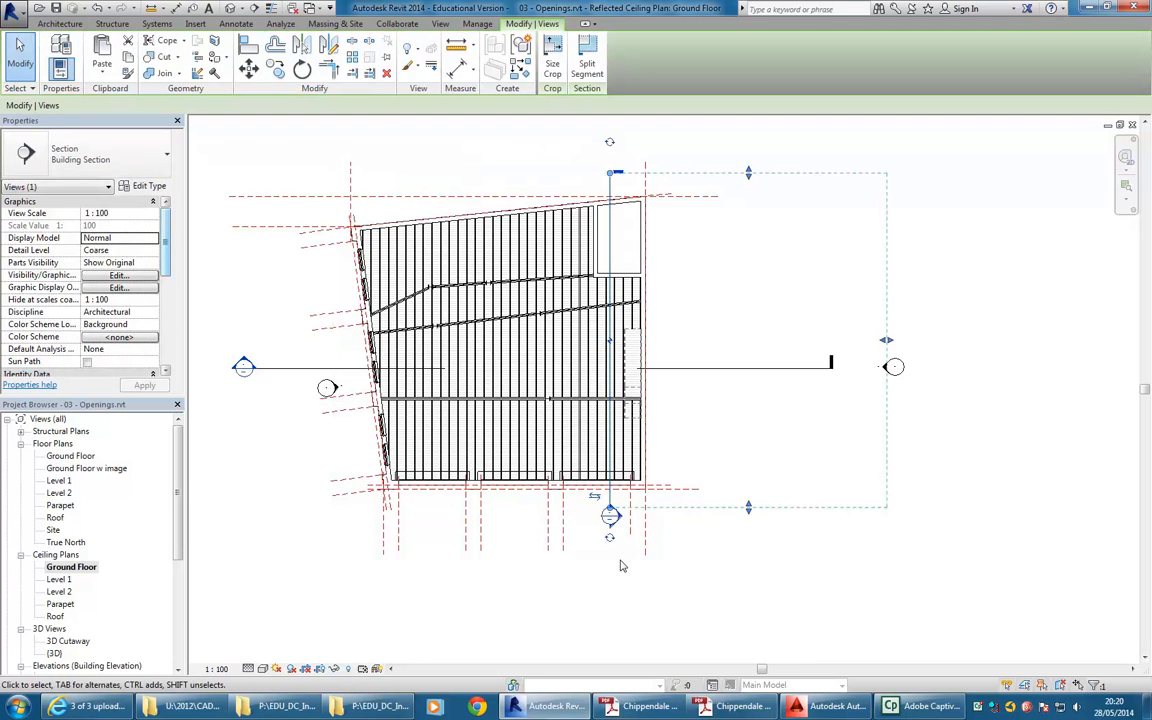
Step: Open the new section and examine the staircase against the Level 1 floor, joists and steel beam
double_click(610, 514)
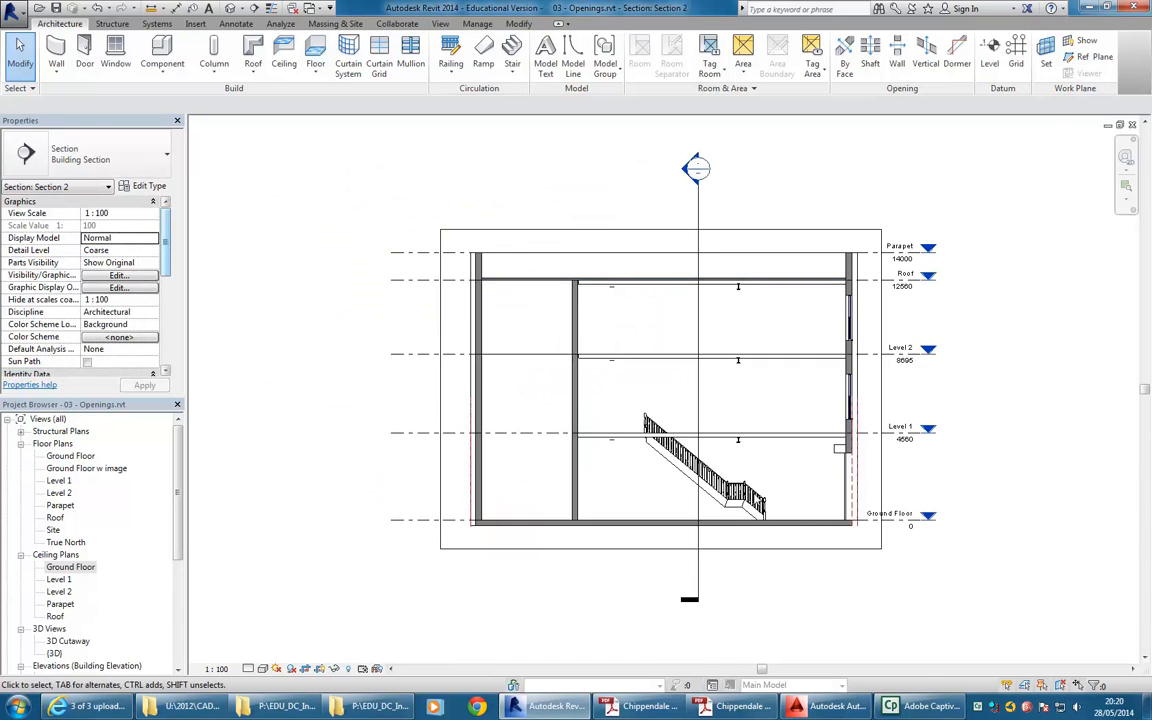
scroll(740, 452, up, 8)
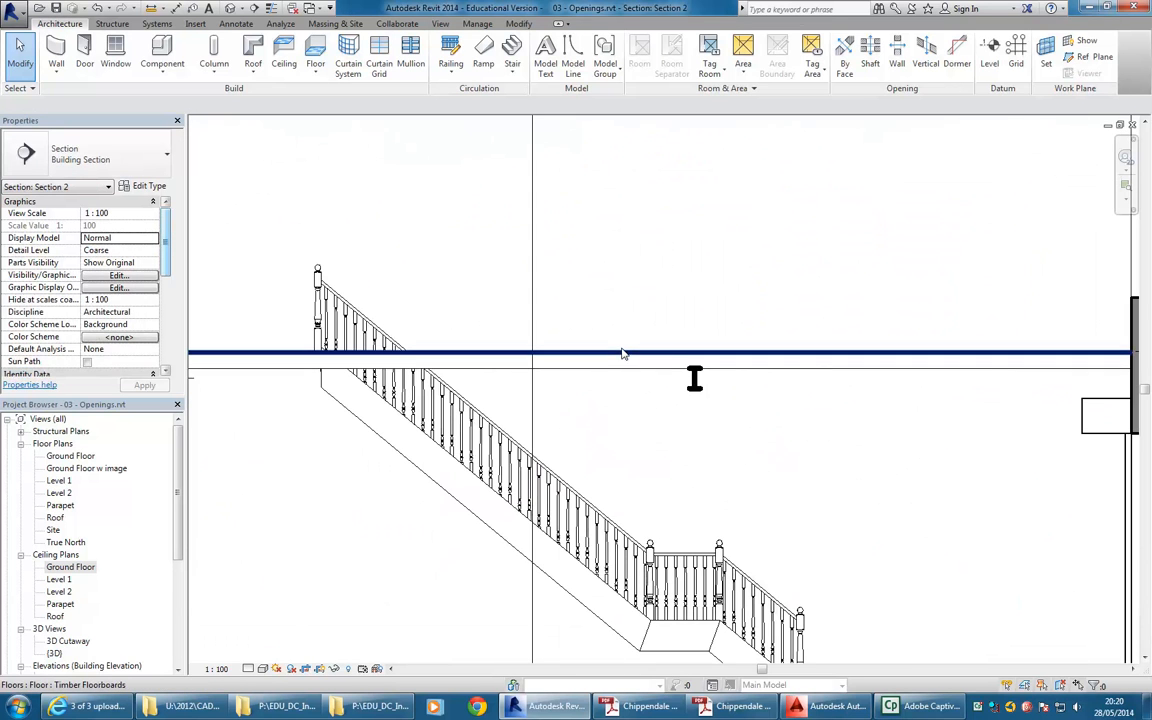
scroll(561, 382, down, 2)
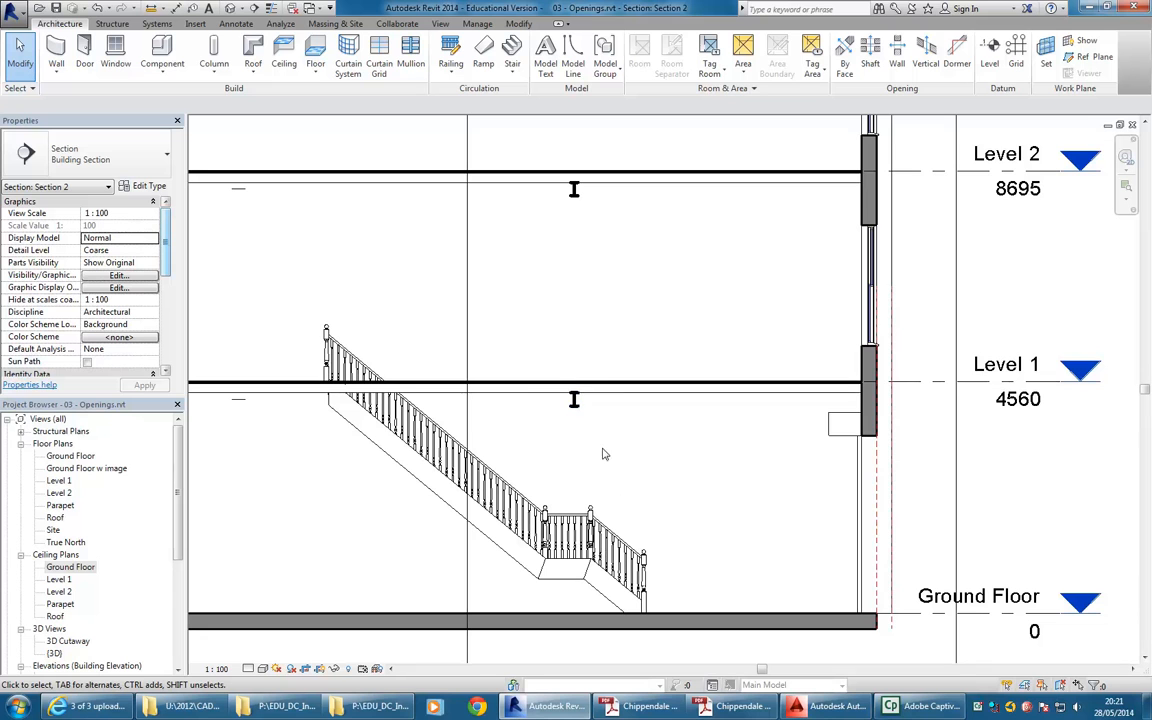
click(563, 398)
key(Escape)
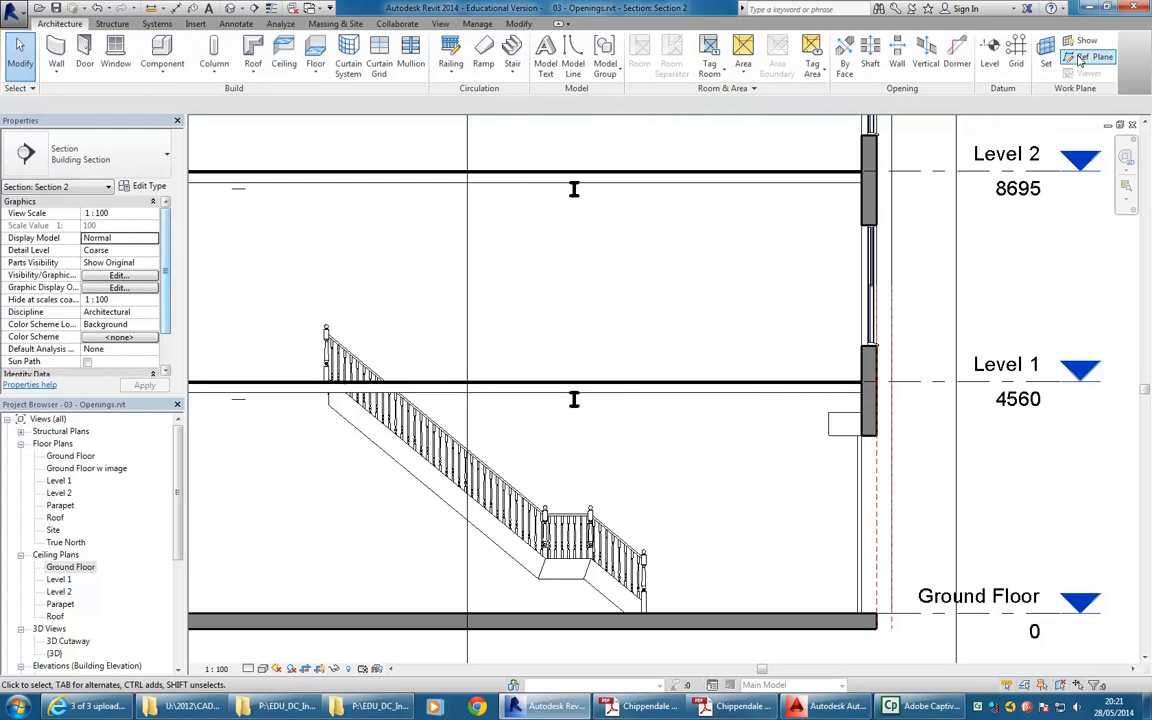
Step: Draw a horizontal reference plane along the underside of the Level 1 joists, from the inner wall past the outer wall
click(1080, 58)
scroll(674, 334, down, 3)
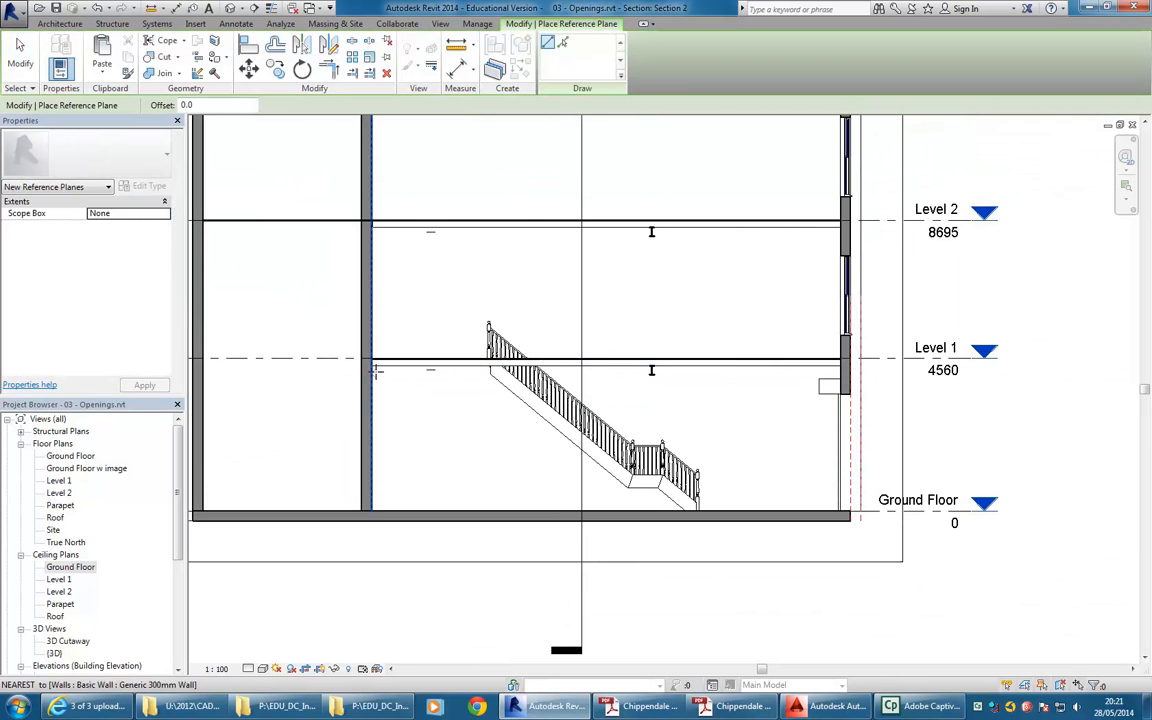
click(373, 366)
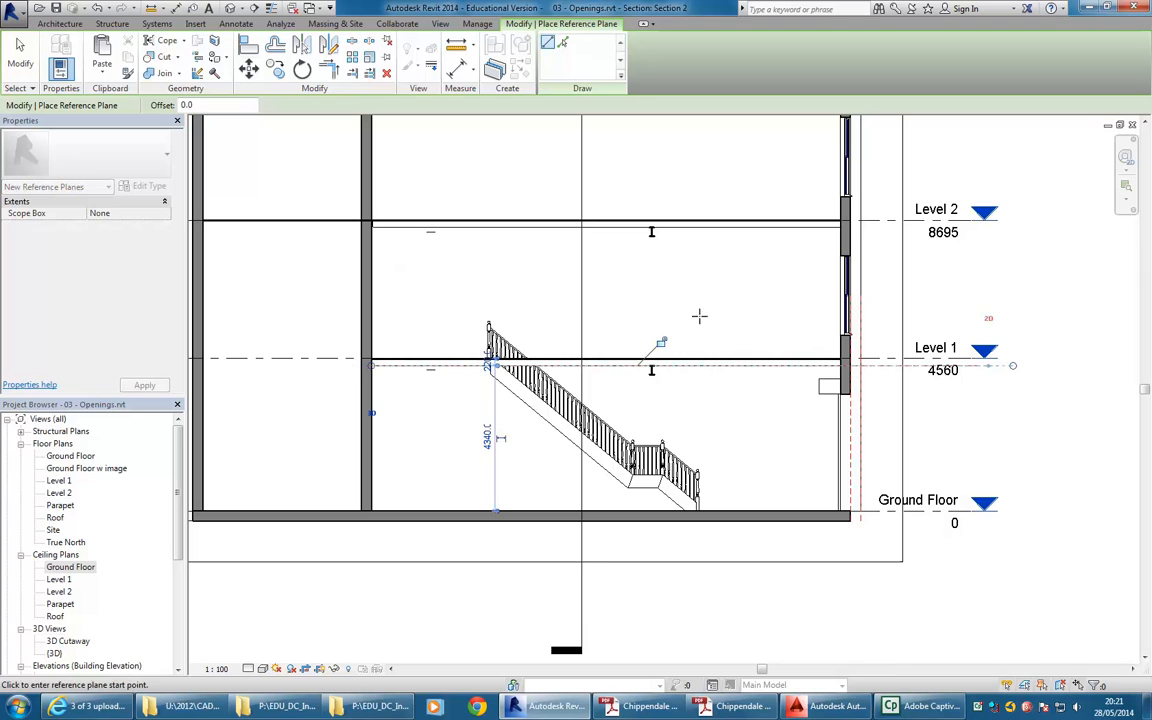
right_click(733, 319)
click(755, 329)
Step: Move the reference plane 2000 mm down to mark the headroom line across the staircase
click(865, 367)
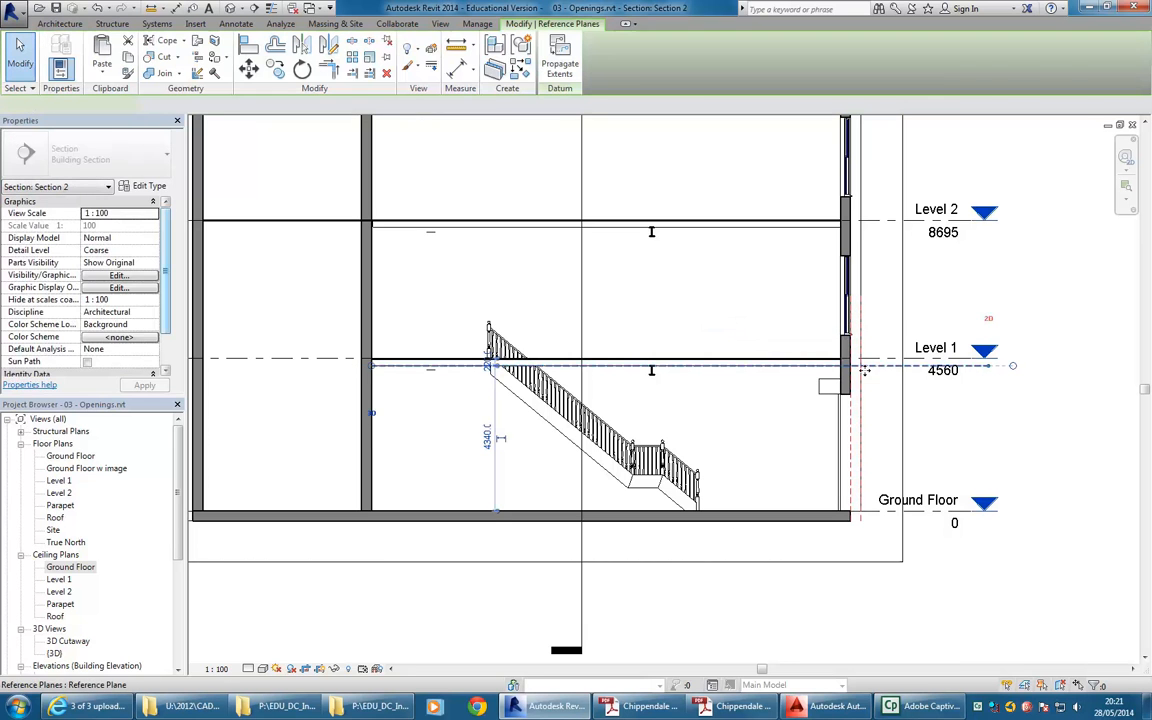
click(510, 258)
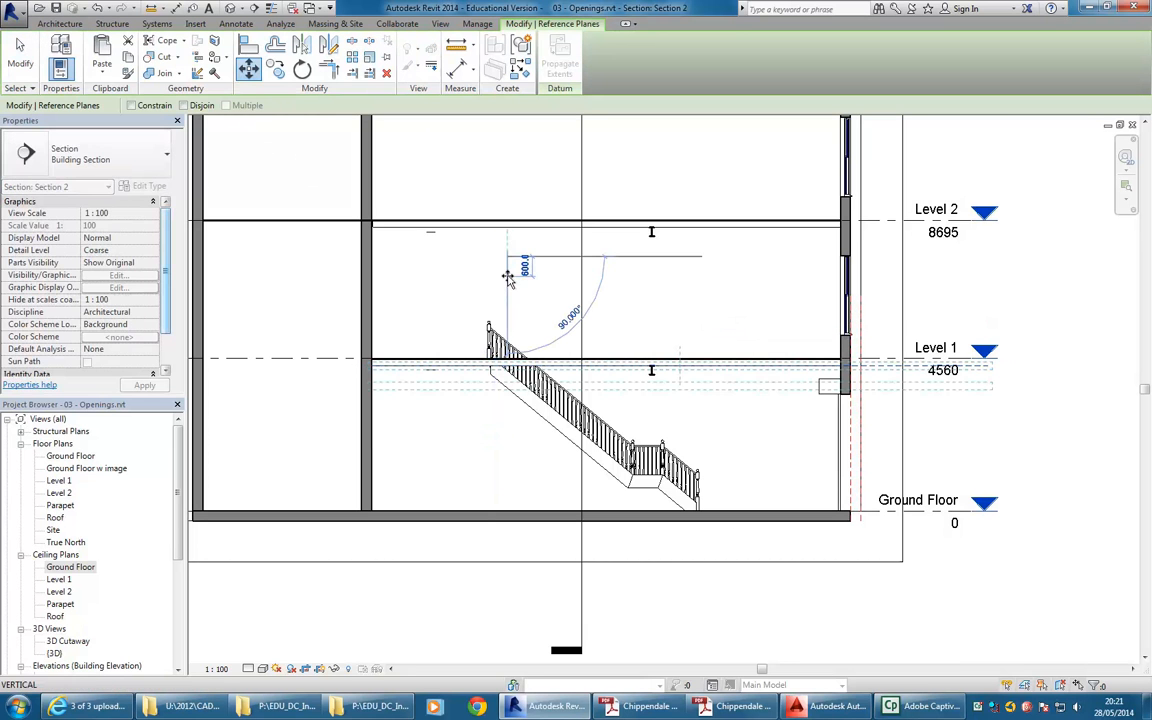
key(Return)
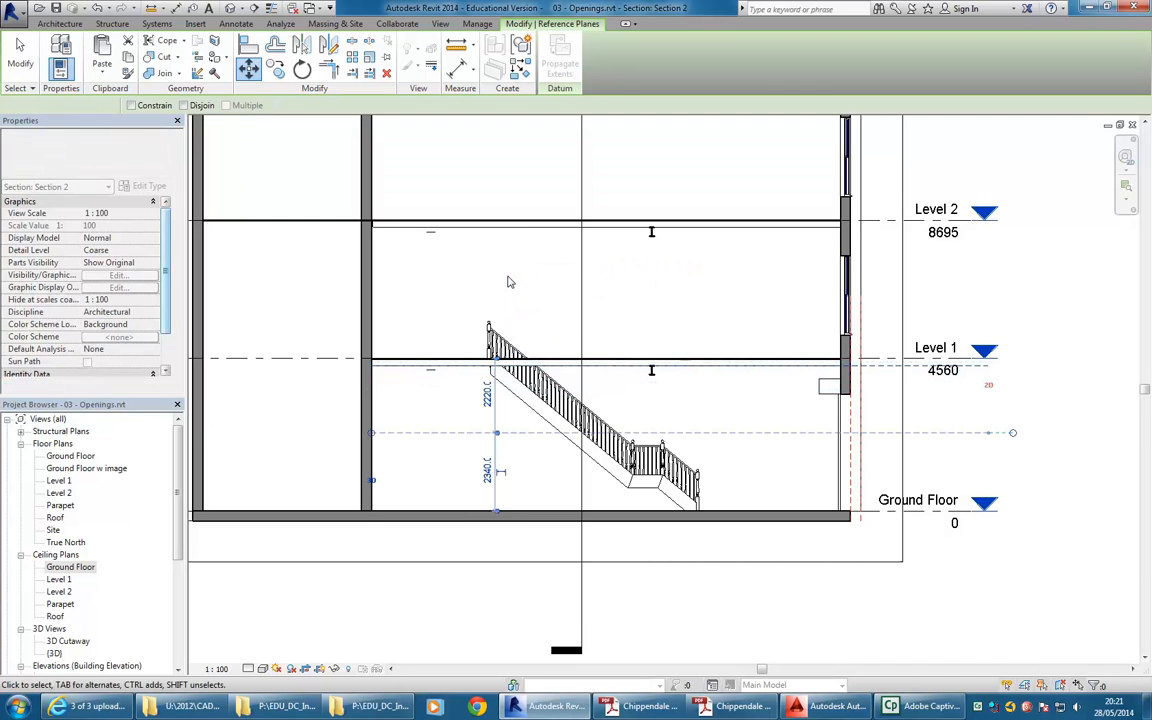
scroll(557, 427, up, 5)
scroll(557, 427, down, 2)
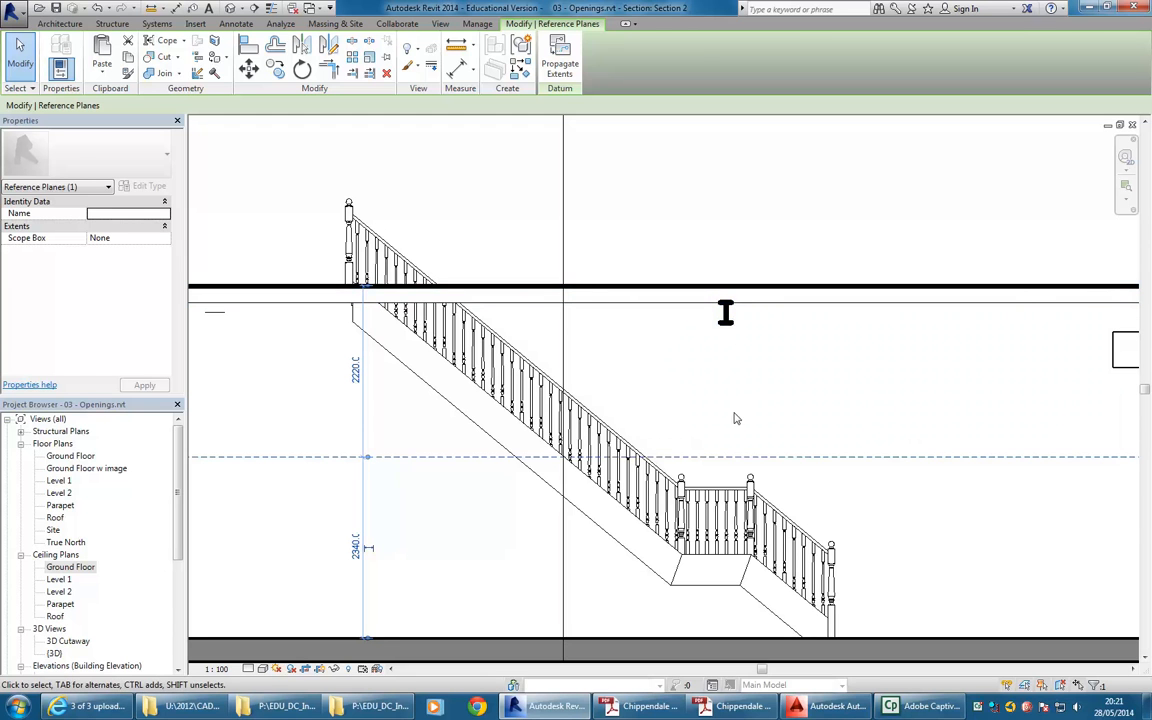
key(Escape)
scroll(674, 386, down, 2)
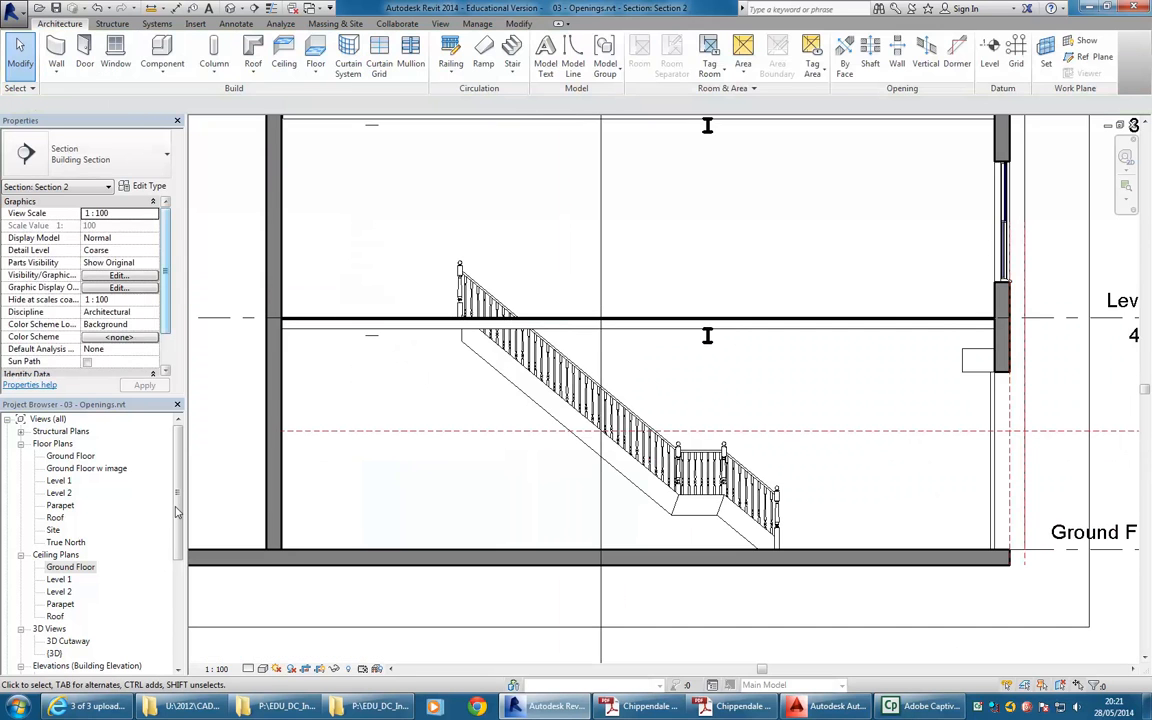
Step: Open the Ground Floor ceiling plan and start editing the boundary of the Level 1 Timber Floorboards floor
double_click(70, 567)
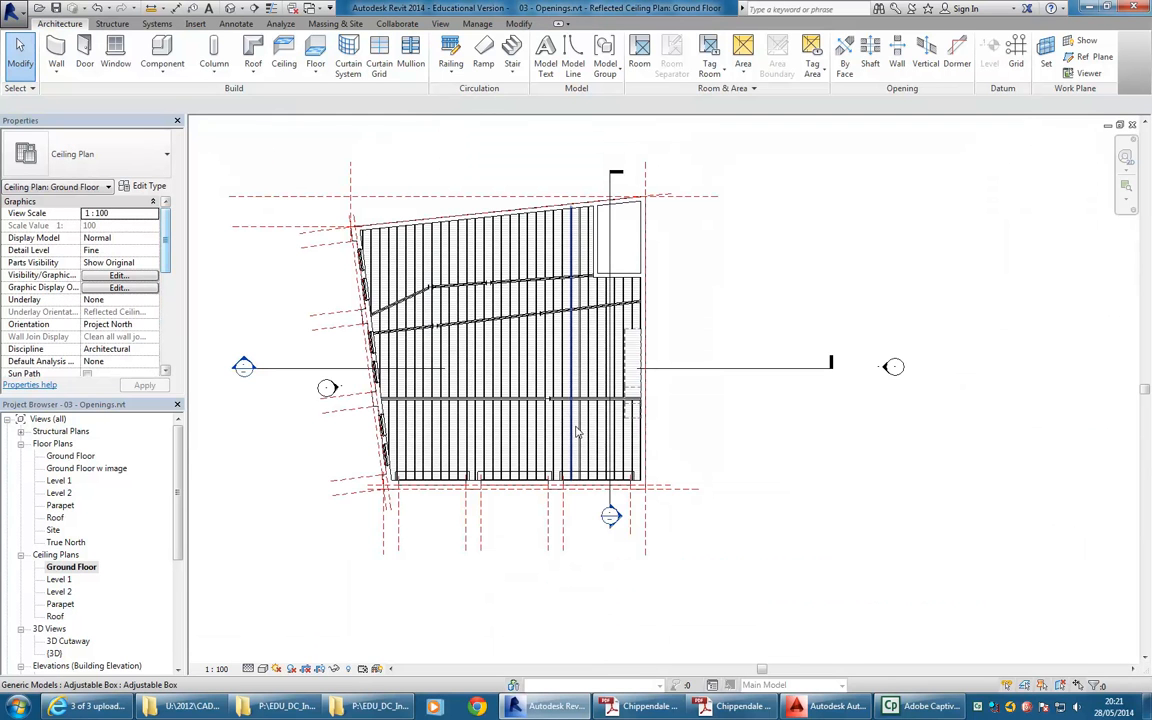
scroll(669, 357, up, 3)
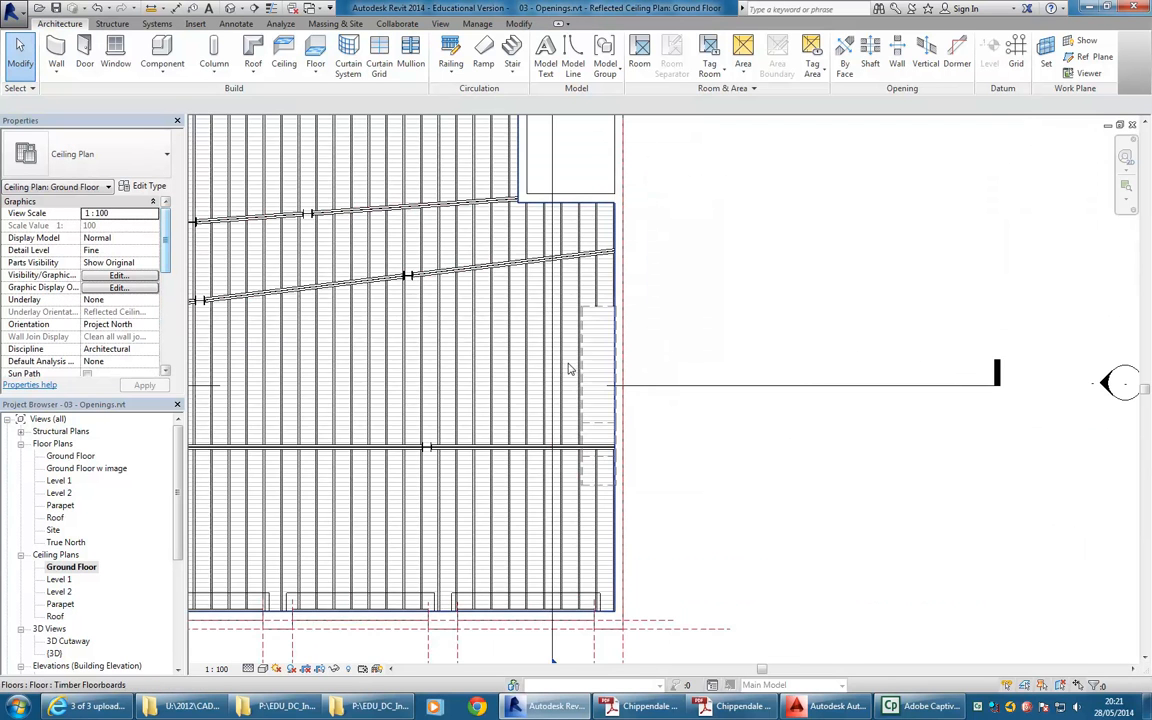
click(603, 369)
scroll(601, 363, up, 2)
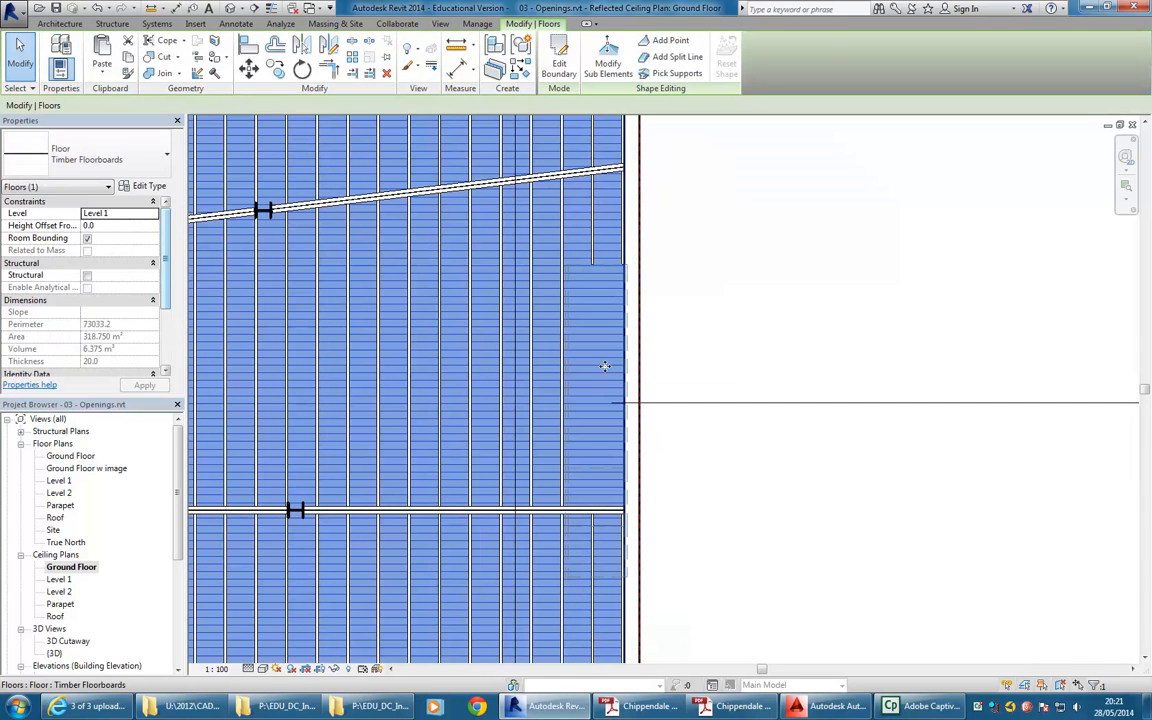
click(559, 68)
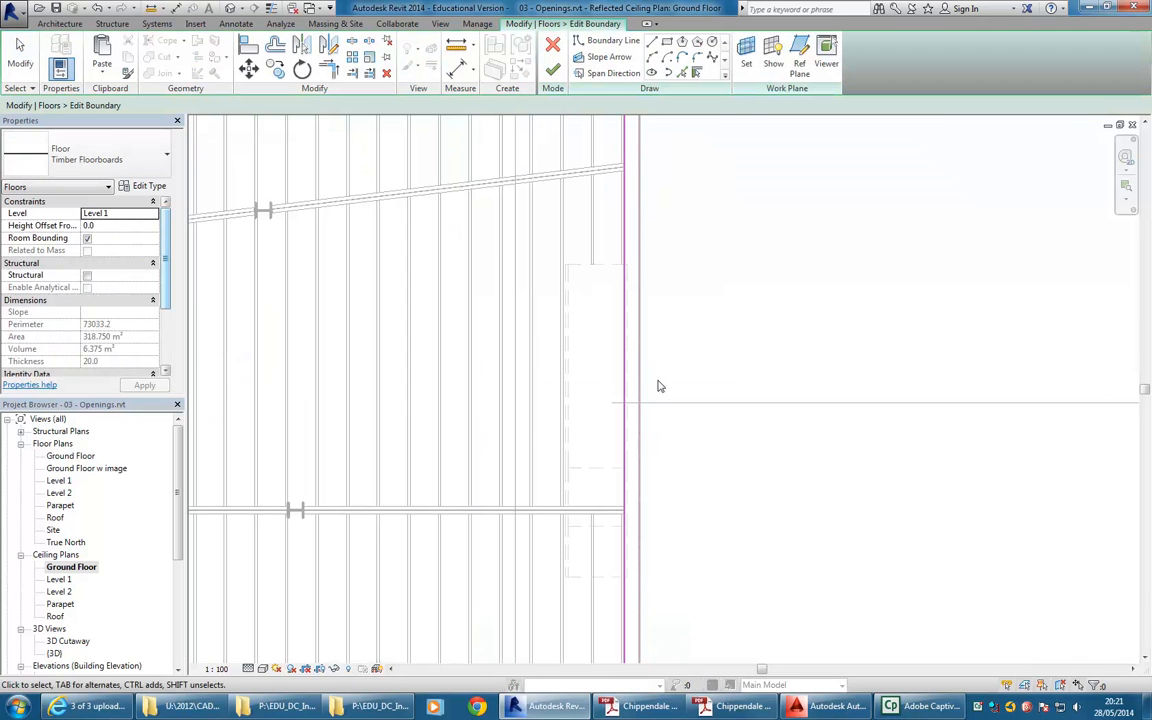
Step: Add floor boundary lines picked from the head of the stairs, the staircase's inner side and the near edge of the steel beam
click(686, 75)
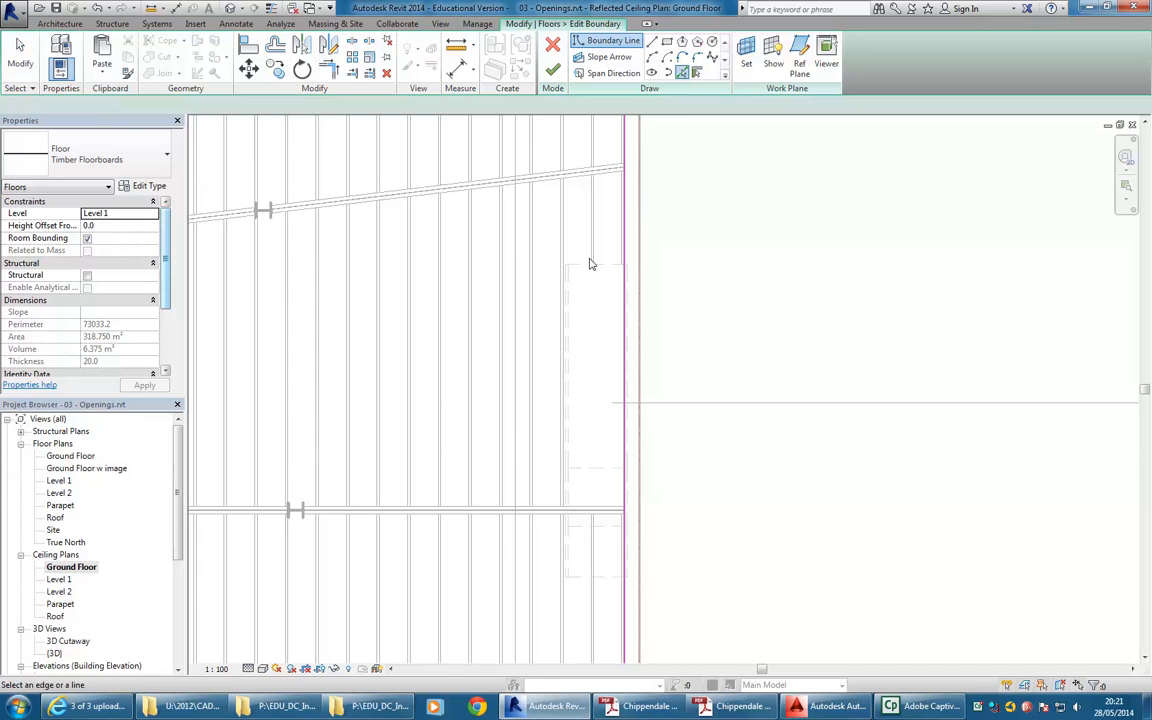
scroll(593, 257, up, 4)
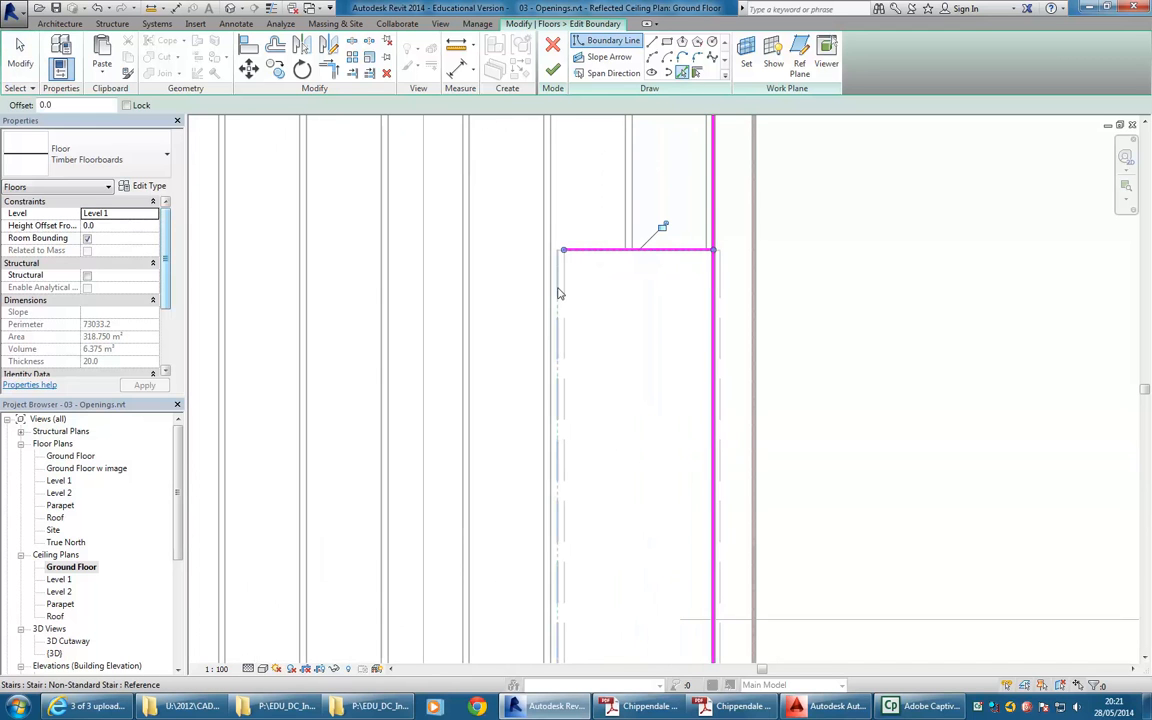
scroll(560, 290, up, 3)
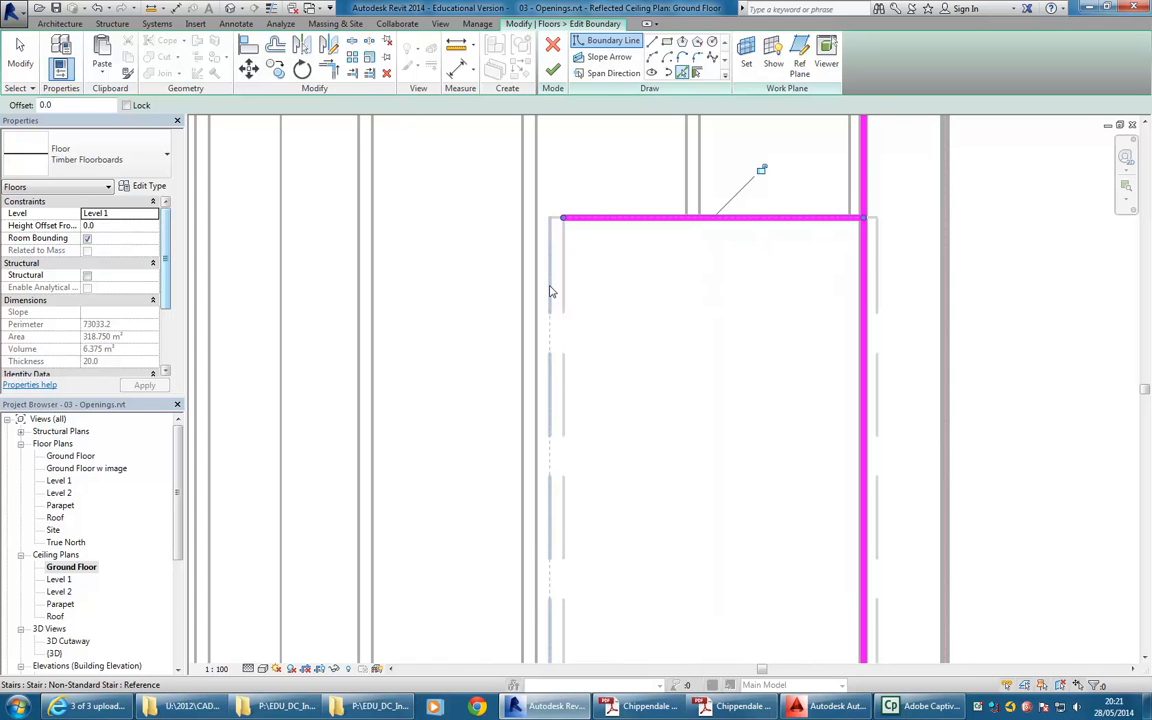
click(549, 291)
scroll(586, 347, down, 5)
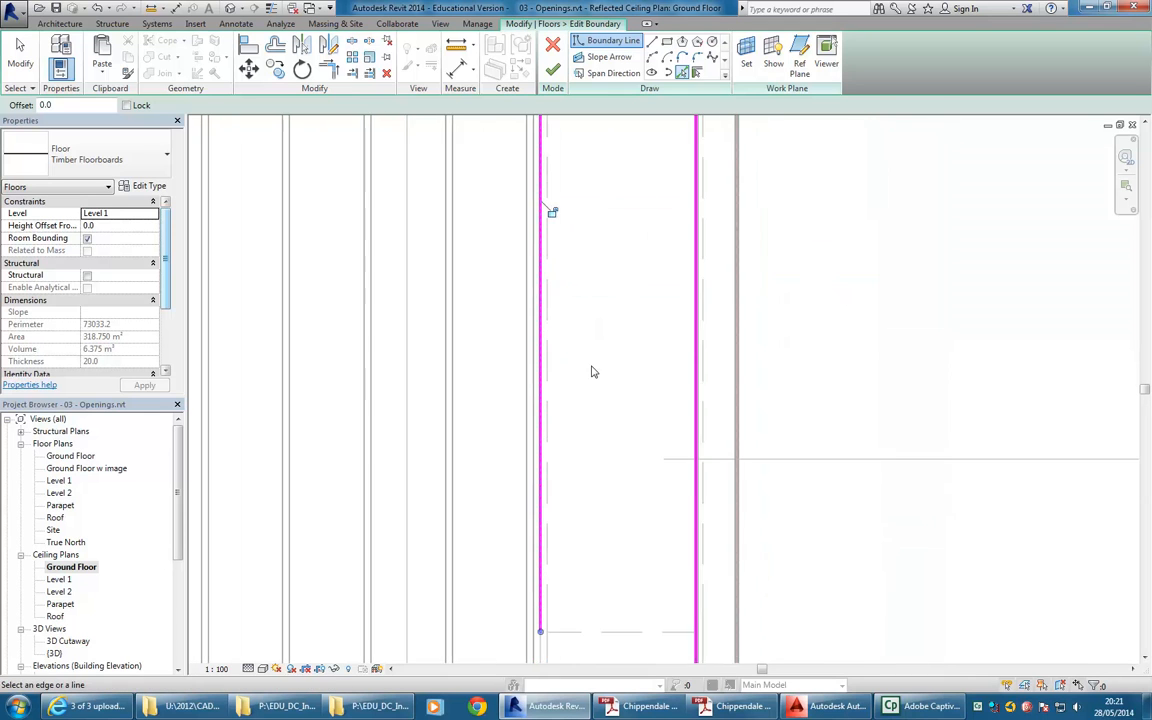
scroll(576, 331, up, 2)
scroll(534, 310, up, 2)
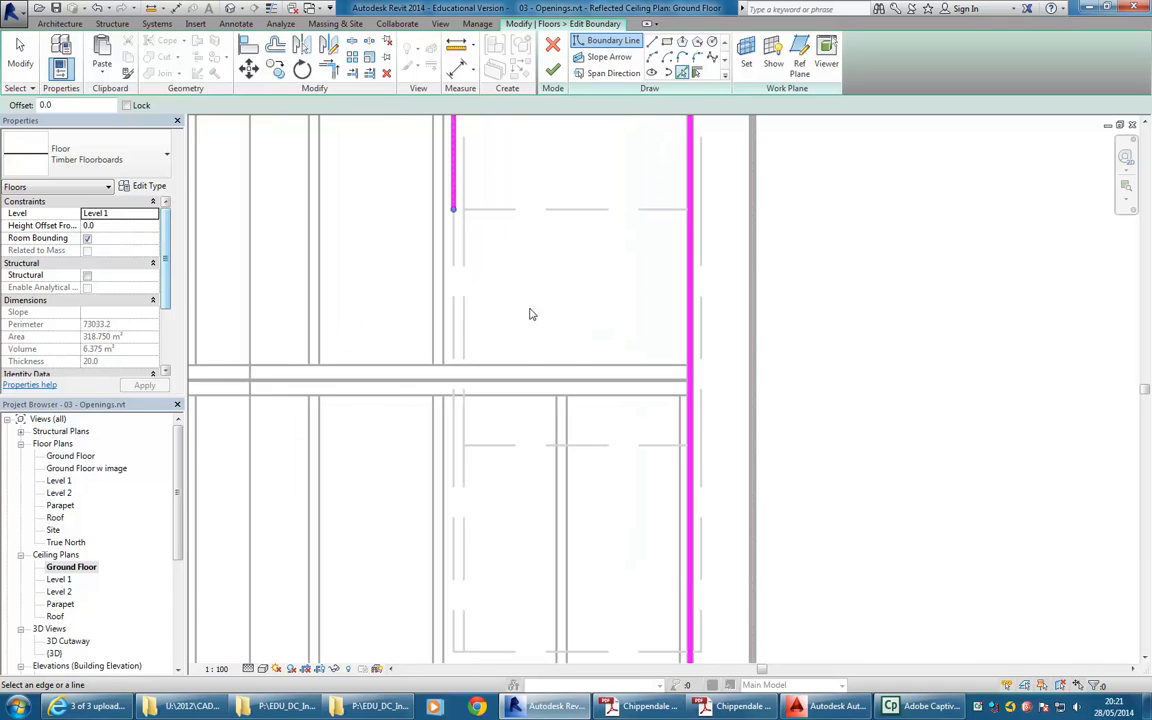
click(519, 373)
scroll(530, 280, down, 2)
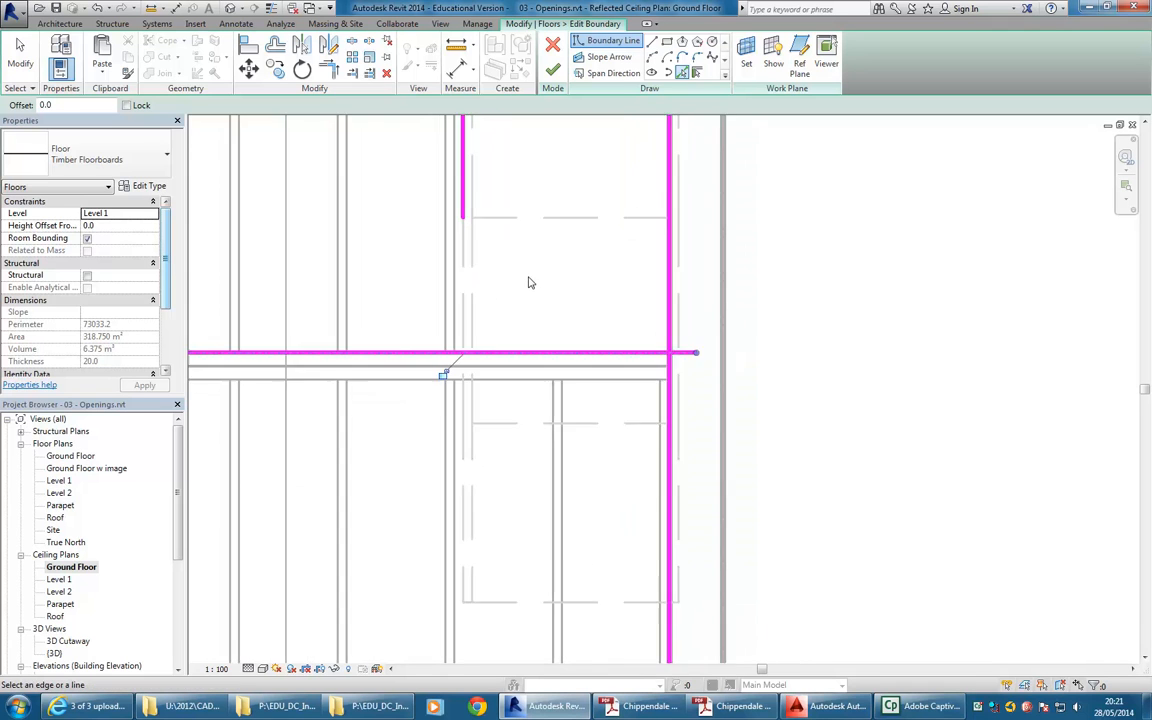
scroll(579, 263, down, 1)
middle_drag(579, 265, 514, 370)
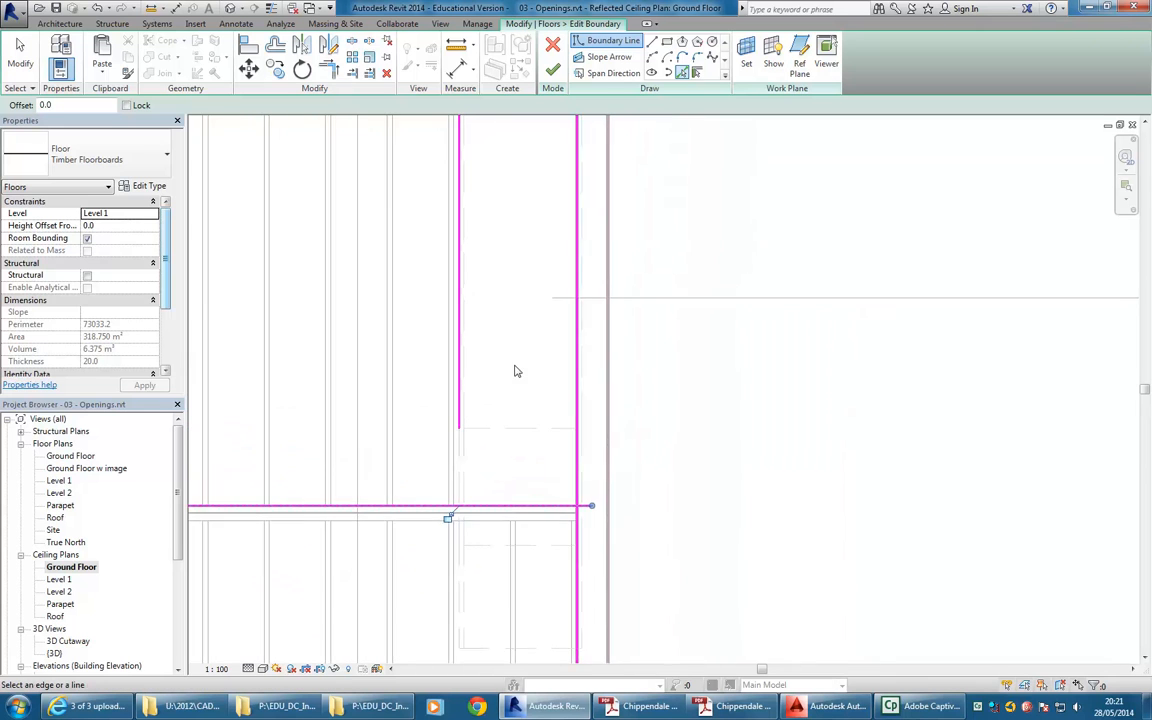
scroll(512, 458, down, 1)
Step: Split the floor's outer boundary beside the stairs, trim the lines into a rectangular stair opening and finish the floor sketch
click(353, 45)
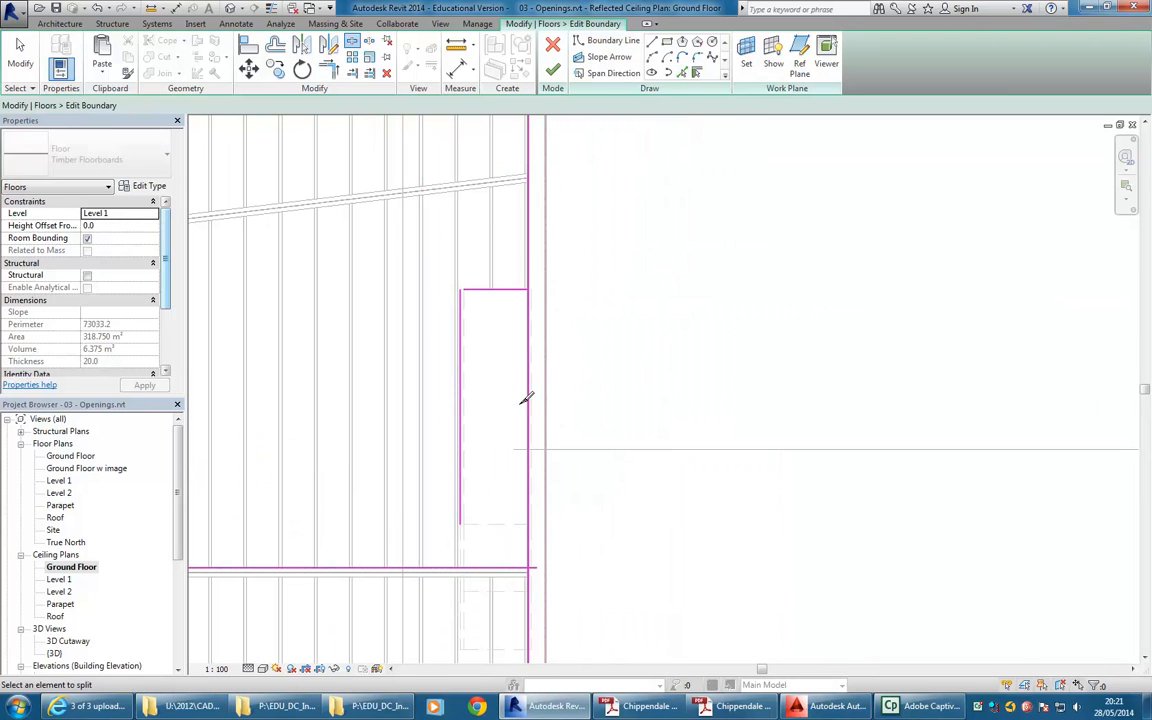
click(528, 404)
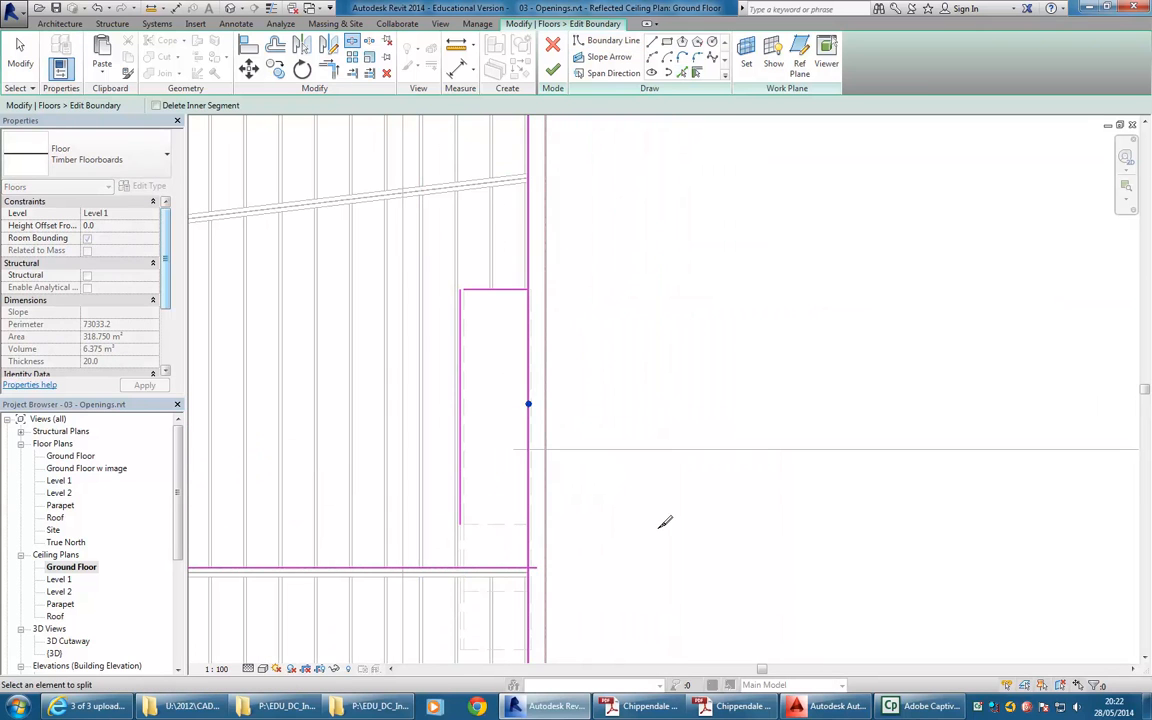
click(528, 240)
click(499, 290)
click(460, 330)
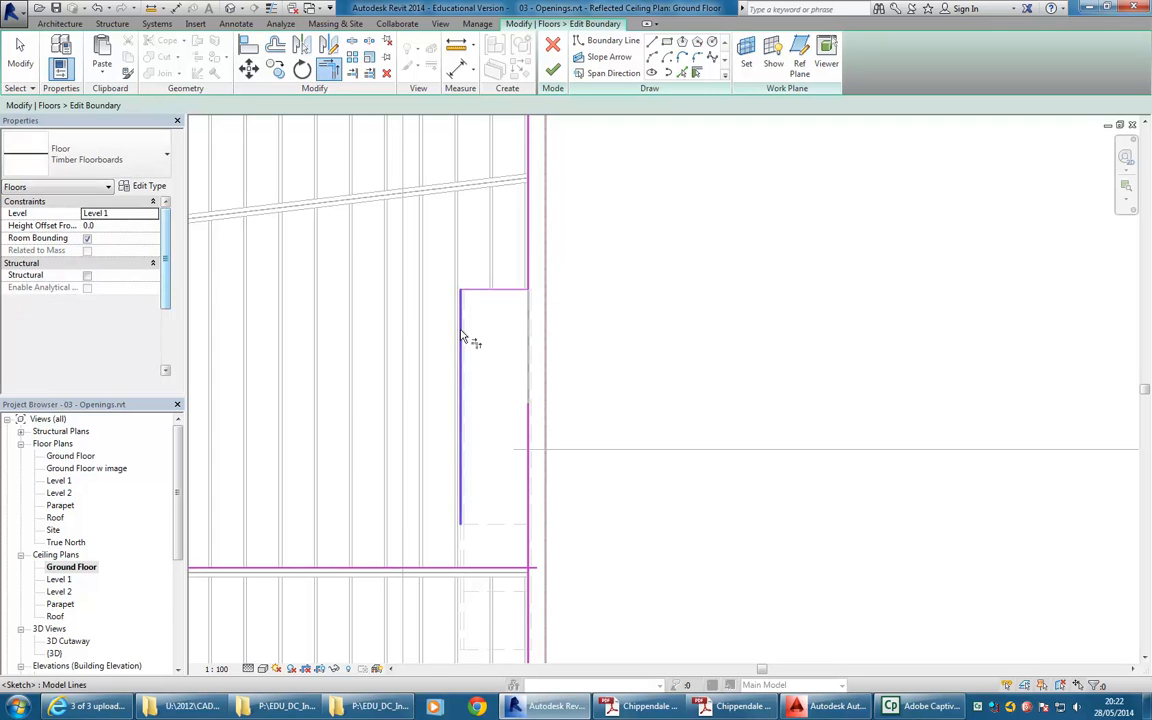
click(493, 569)
click(507, 568)
click(529, 582)
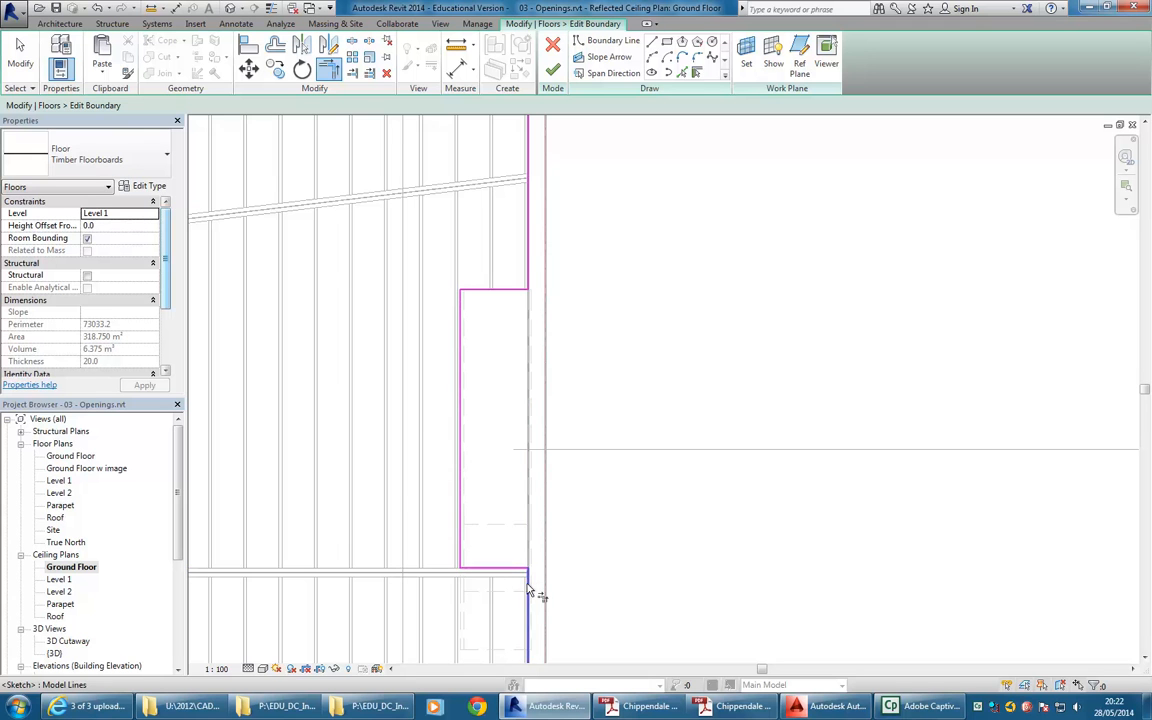
scroll(497, 405, down, 2)
middle_drag(494, 405, 550, 401)
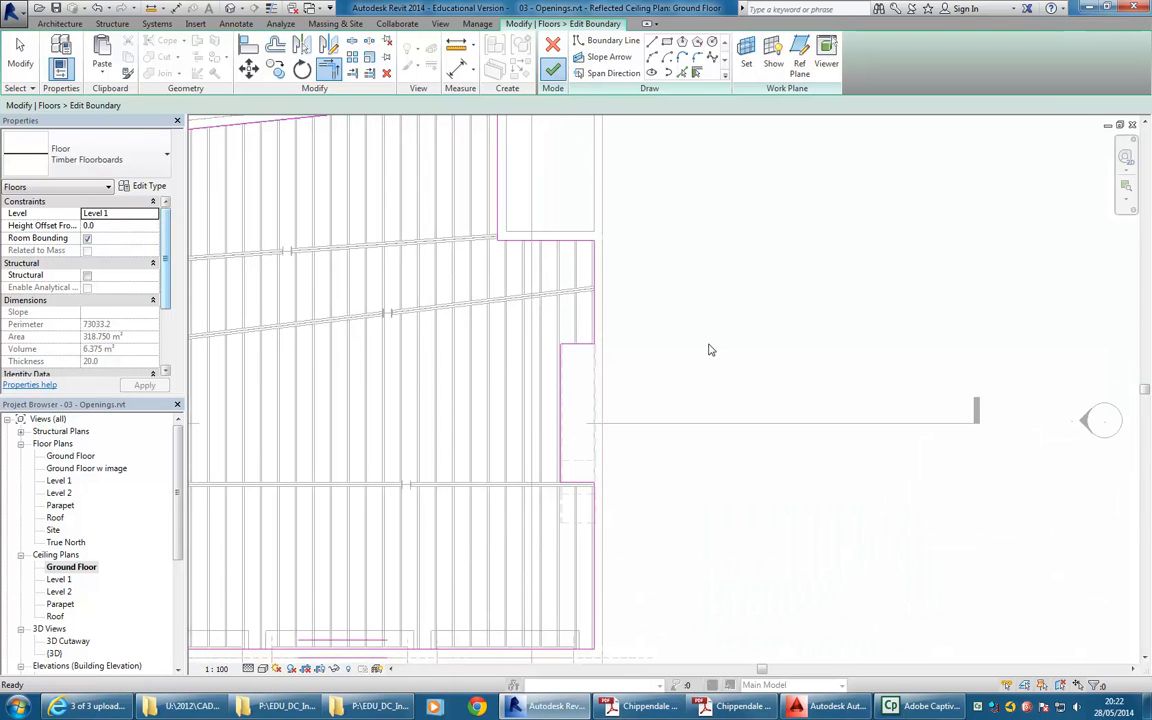
click(707, 380)
Step: Open Section 1 and examine the stair opening against the Level 1 floorboards and joists
scroll(628, 432, up, 3)
scroll(632, 432, down, 5)
middle_drag(652, 434, 694, 389)
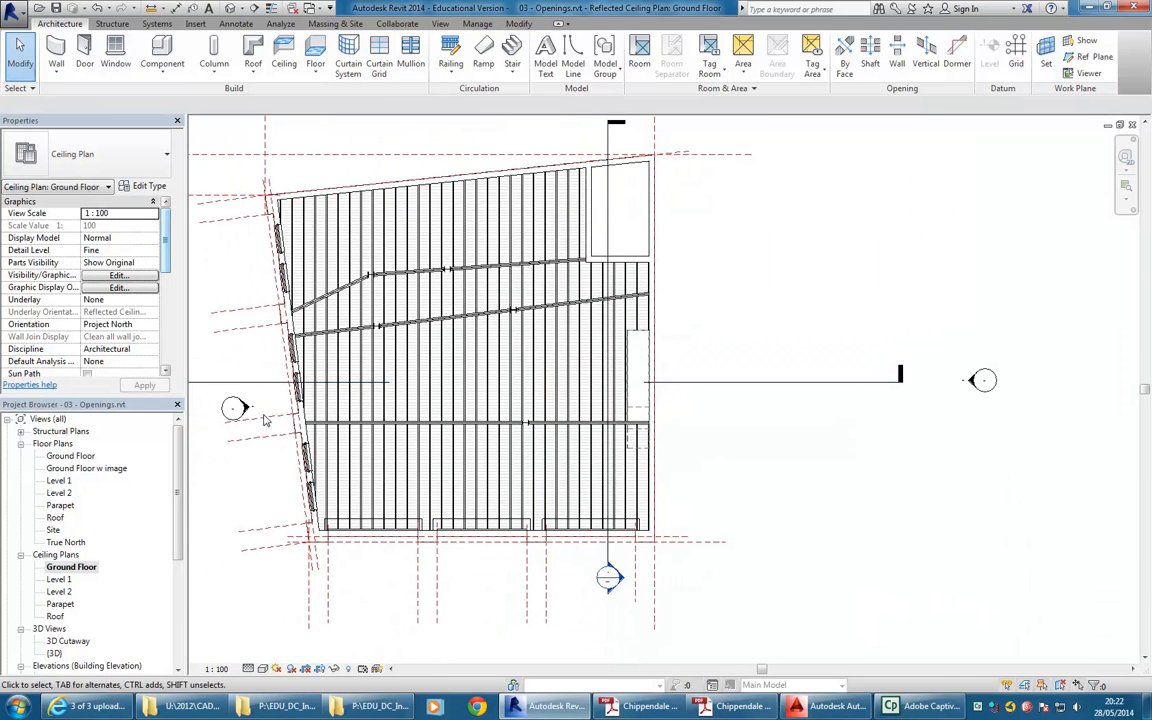
scroll(262, 388, down, 2)
middle_drag(245, 377, 440, 400)
double_click(357, 408)
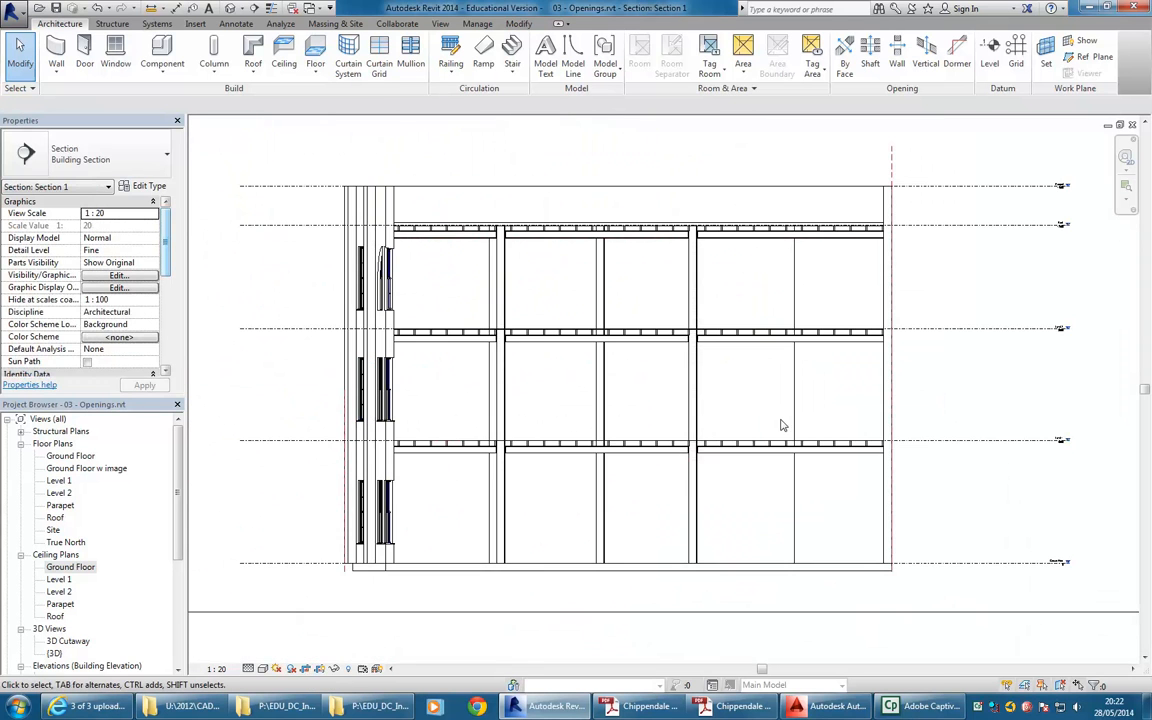
scroll(782, 422, up, 5)
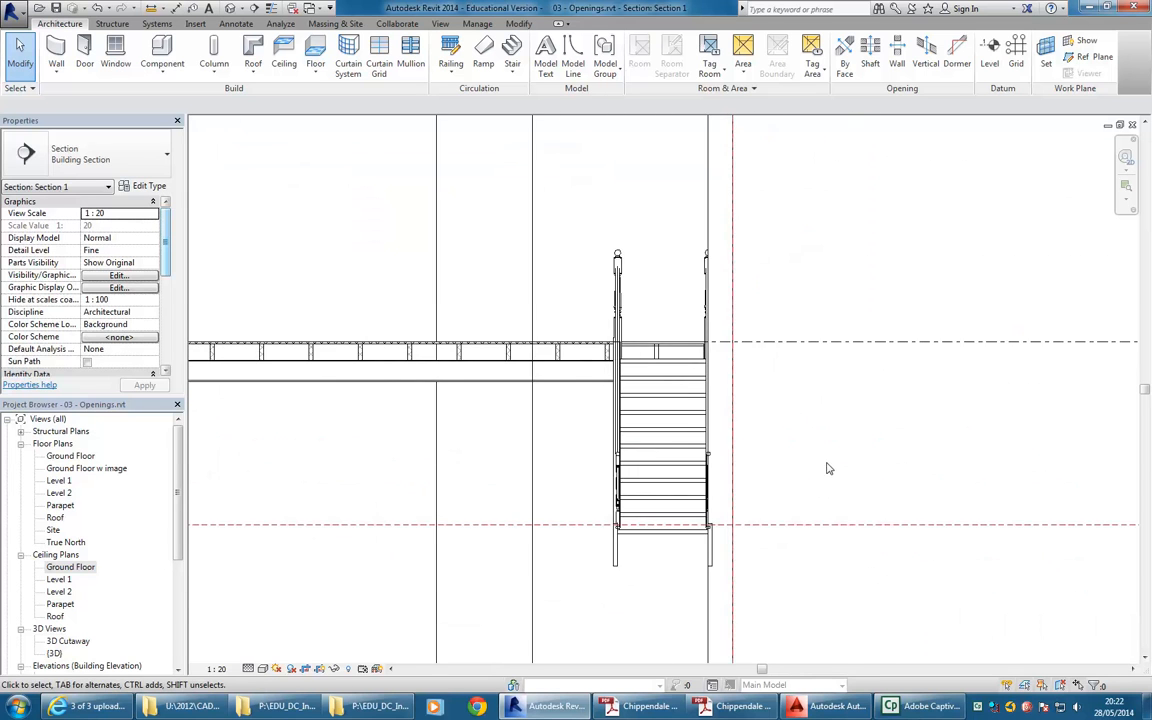
scroll(802, 314, up, 2)
scroll(442, 239, up, 1)
scroll(566, 230, down, 1)
scroll(566, 230, down, 5)
Step: Open the 3D Cutaway view and examine the joists and steel beam around the new stair opening
double_click(54, 654)
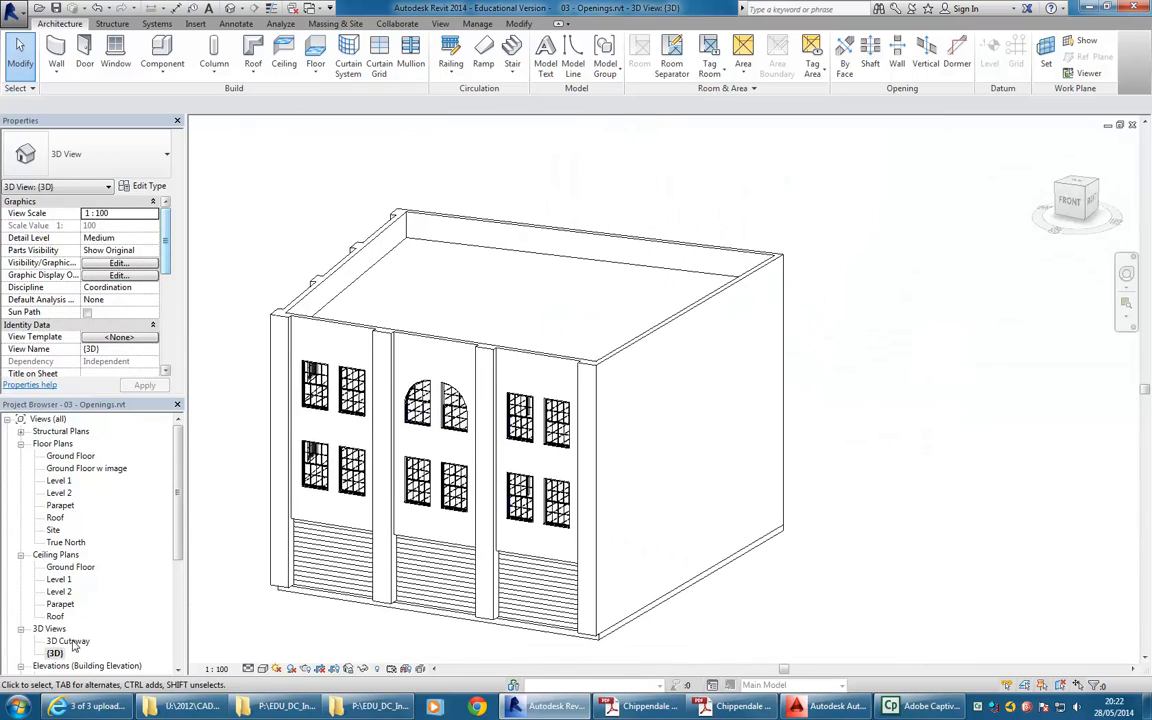
double_click(67, 641)
scroll(411, 283, down, 3)
scroll(487, 341, up, 2)
shift+middle_drag(487, 341, 630, 500)
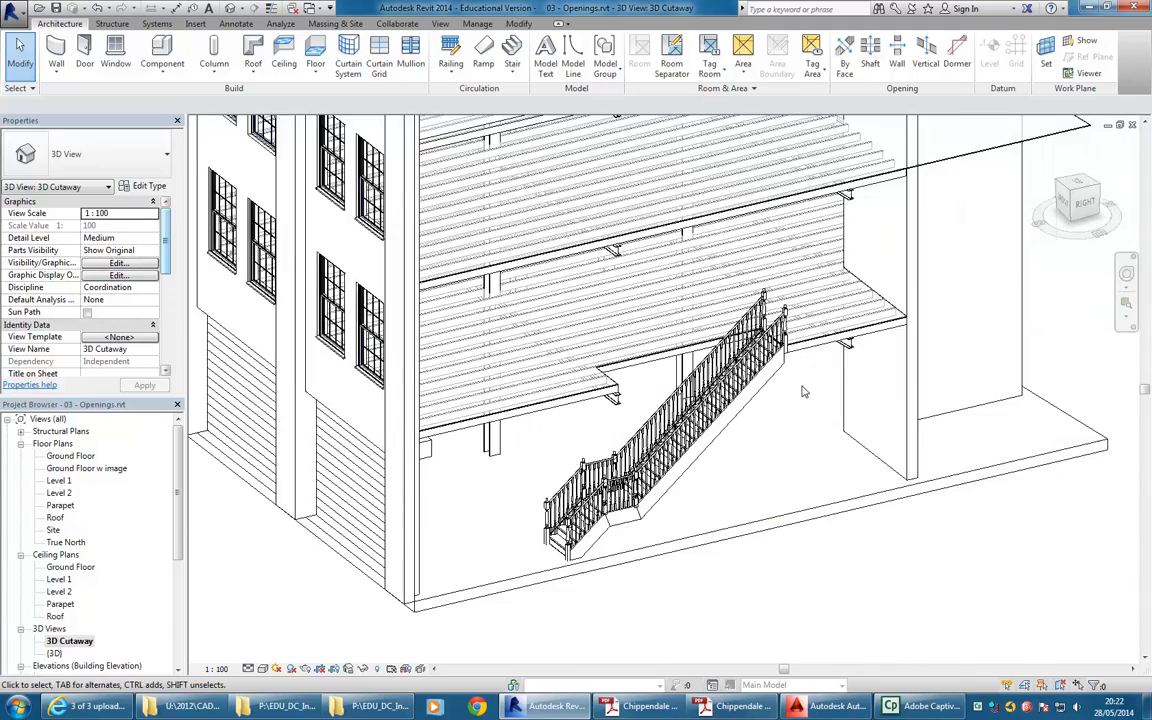
scroll(803, 391, up, 2)
scroll(820, 458, up, 3)
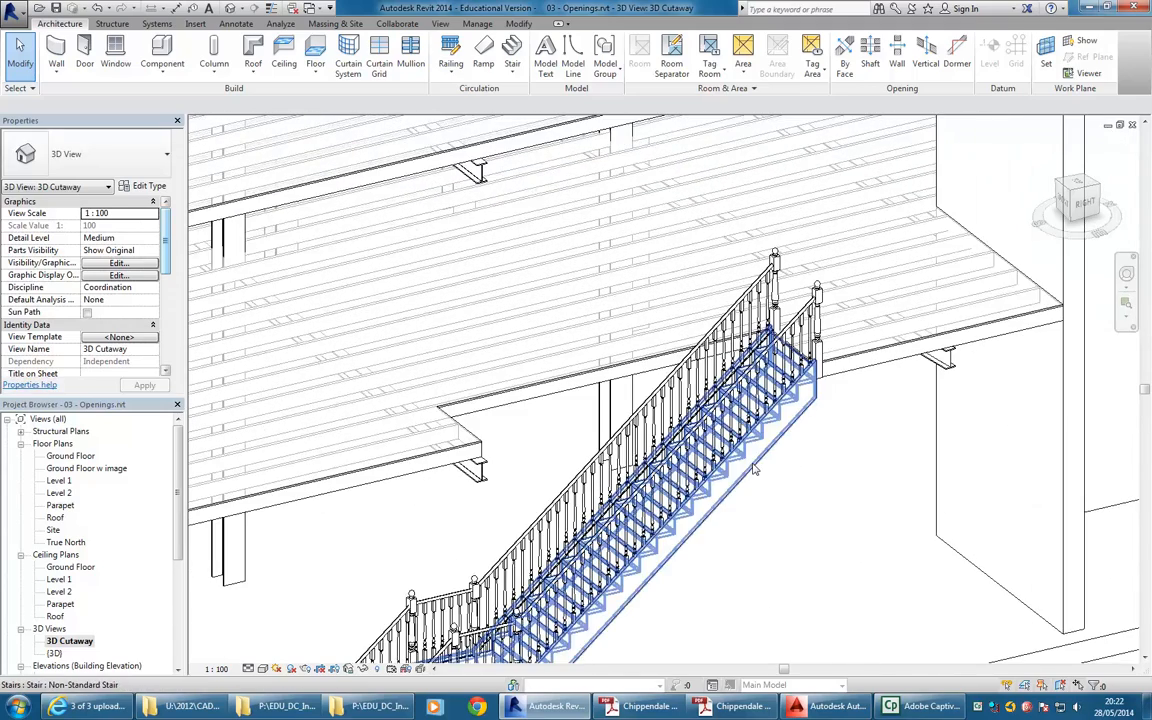
shift+middle_drag(700, 470, 500, 350)
scroll(460, 310, up, 3)
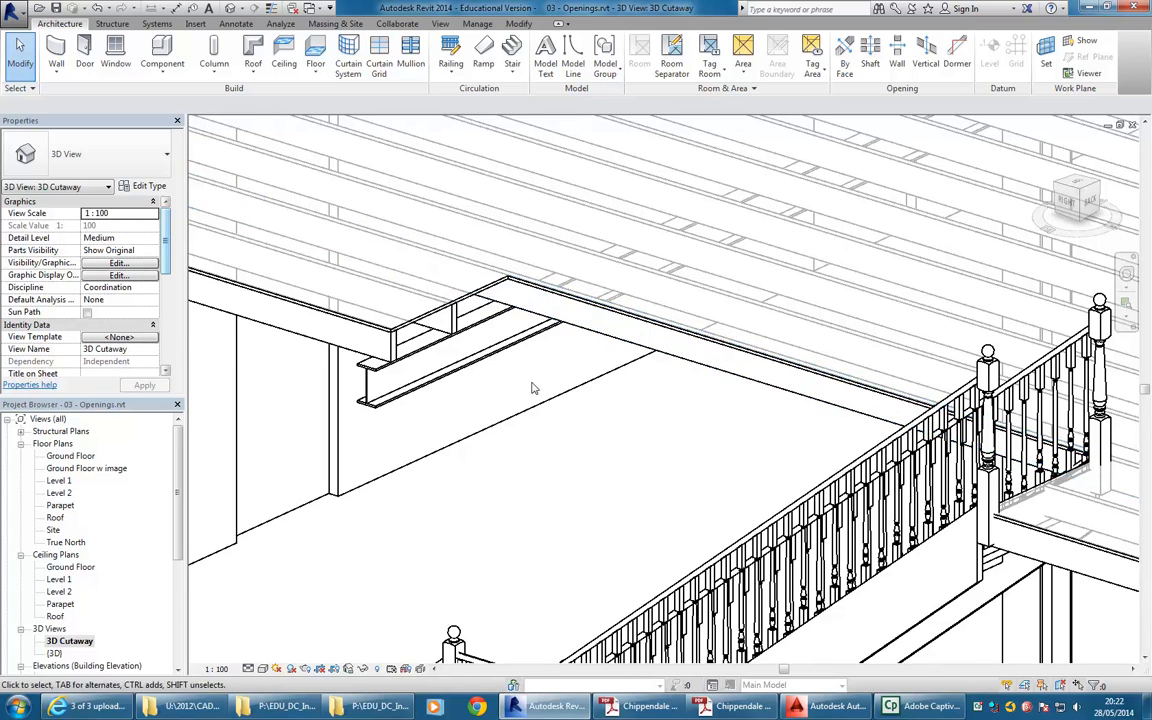
shift+middle_drag(533, 388, 480, 300)
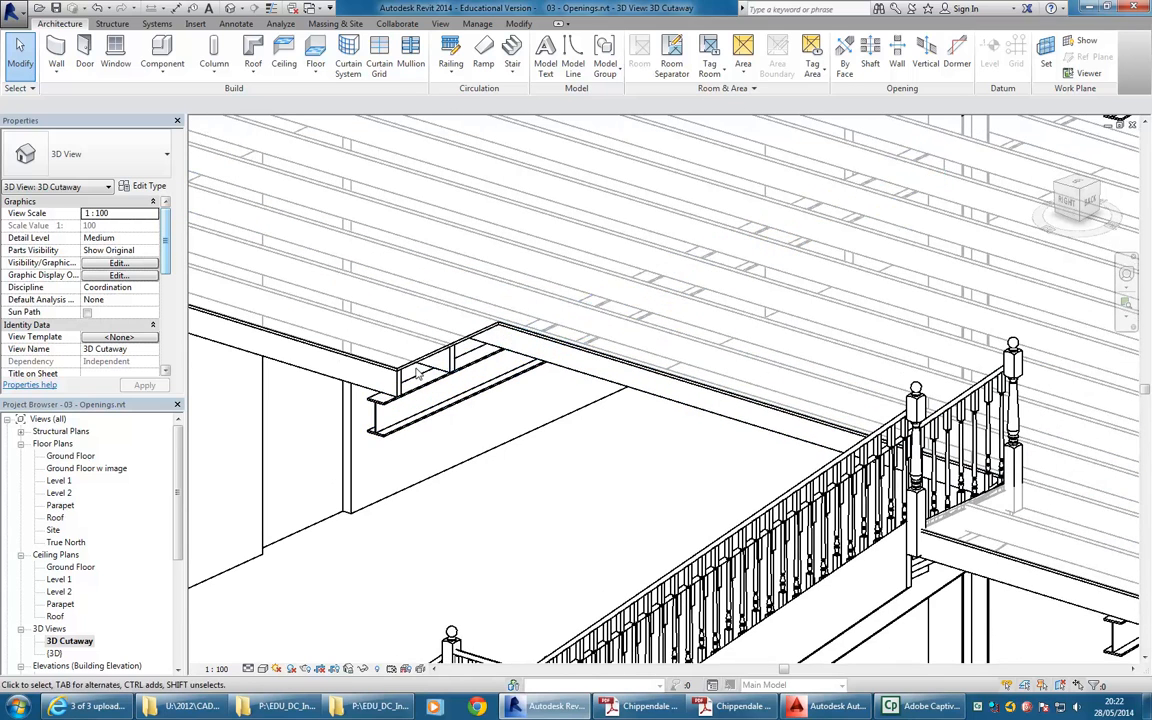
scroll(416, 371, up, 3)
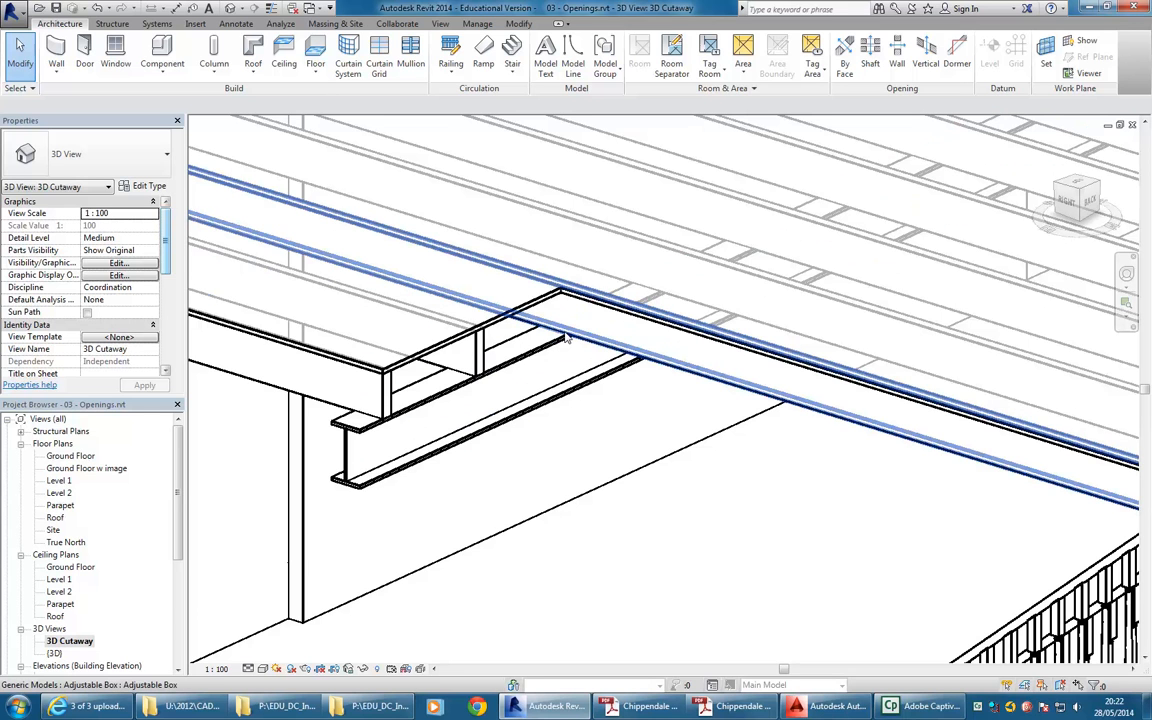
click(570, 338)
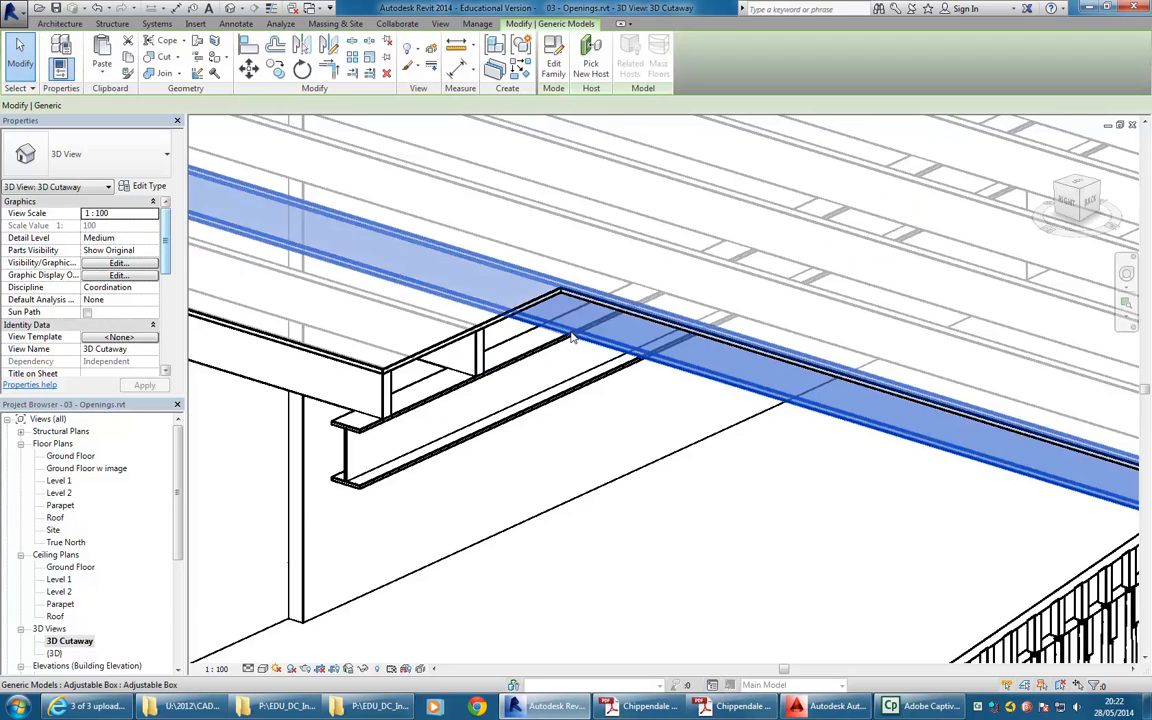
Step: In the Ground Floor ceiling plan, copy the full-length joist beside the stairs so its midpoint sits at the steel beam within the opening
double_click(66, 568)
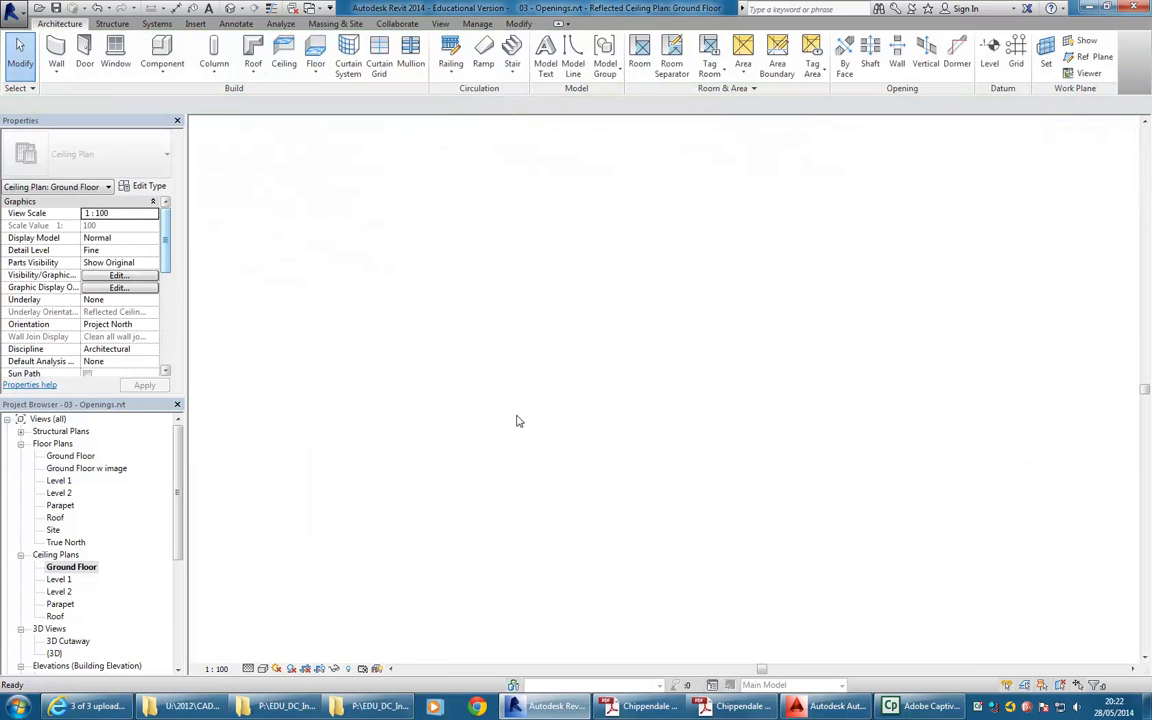
scroll(765, 443, up, 3)
middle_drag(765, 443, 725, 442)
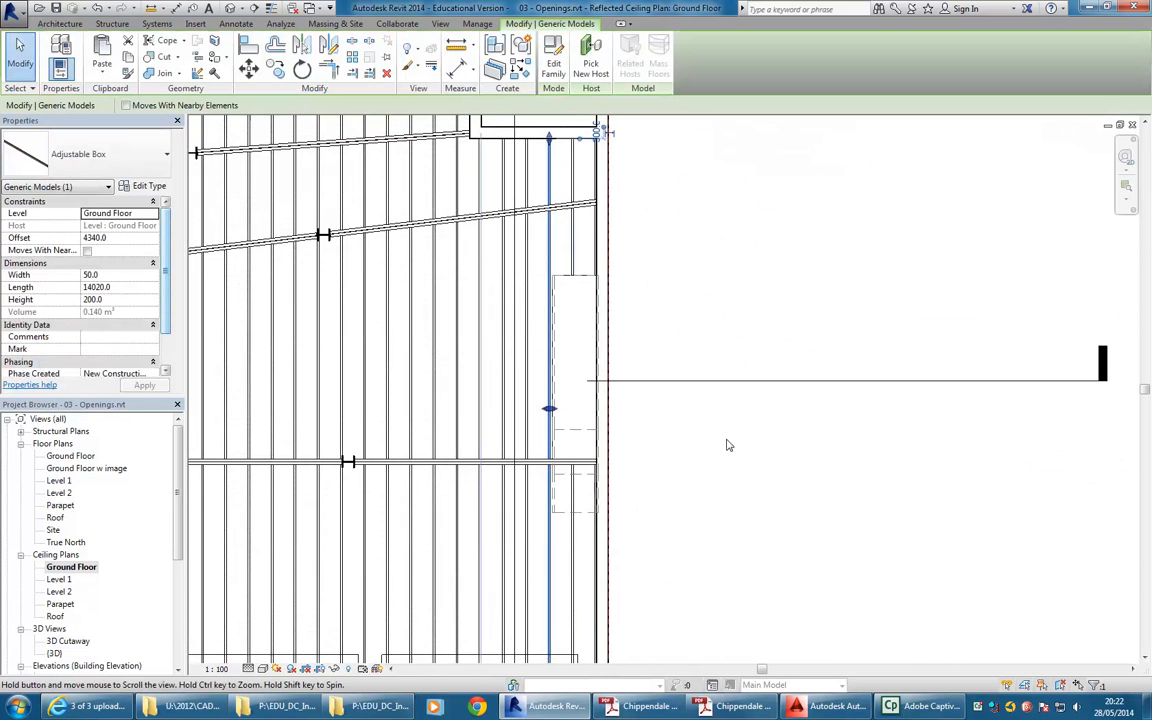
click(674, 442)
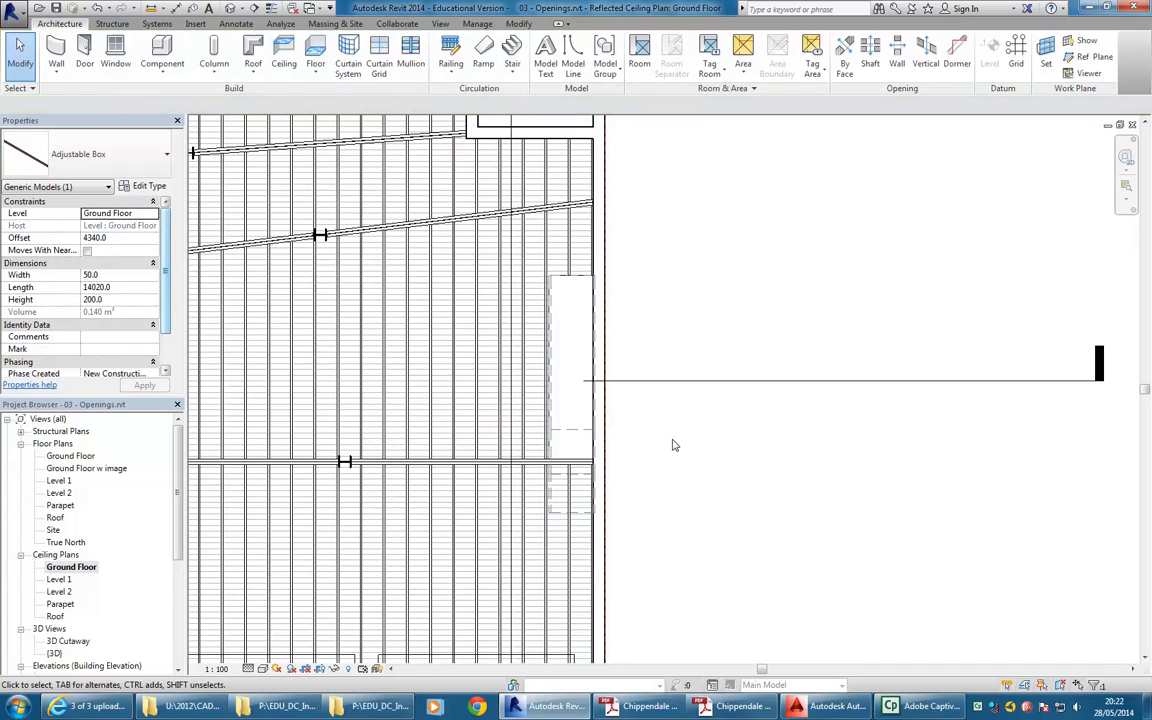
scroll(548, 447, up, 3)
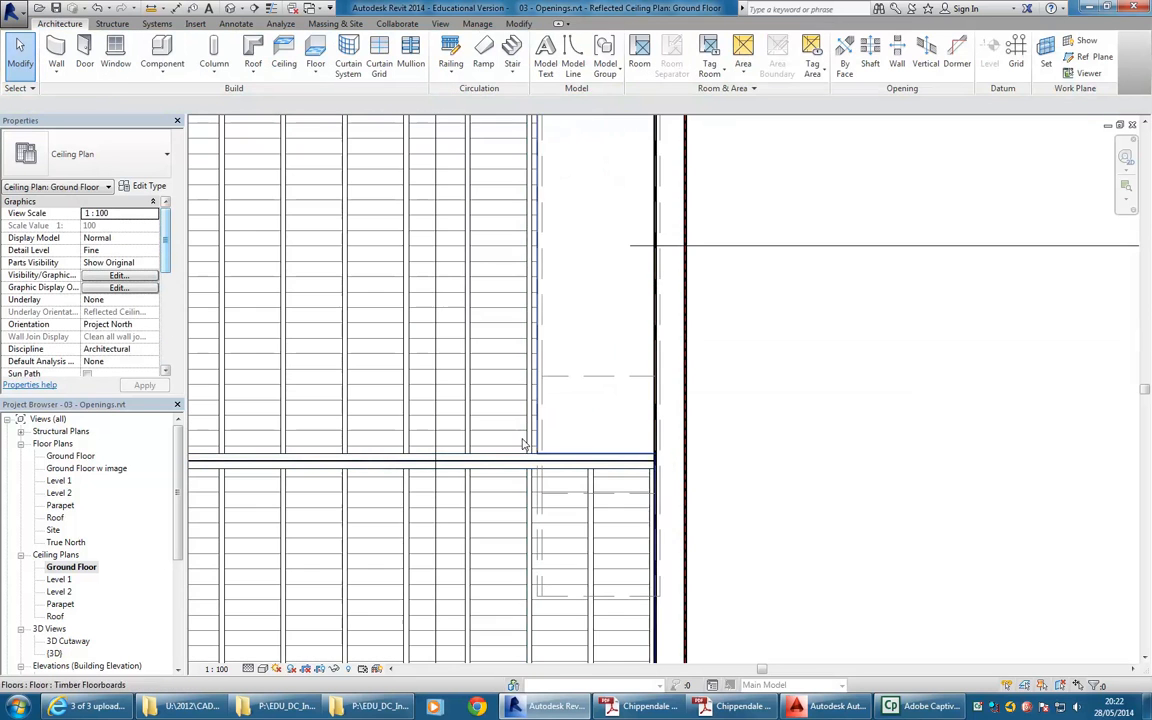
click(530, 389)
scroll(507, 455, down, 4)
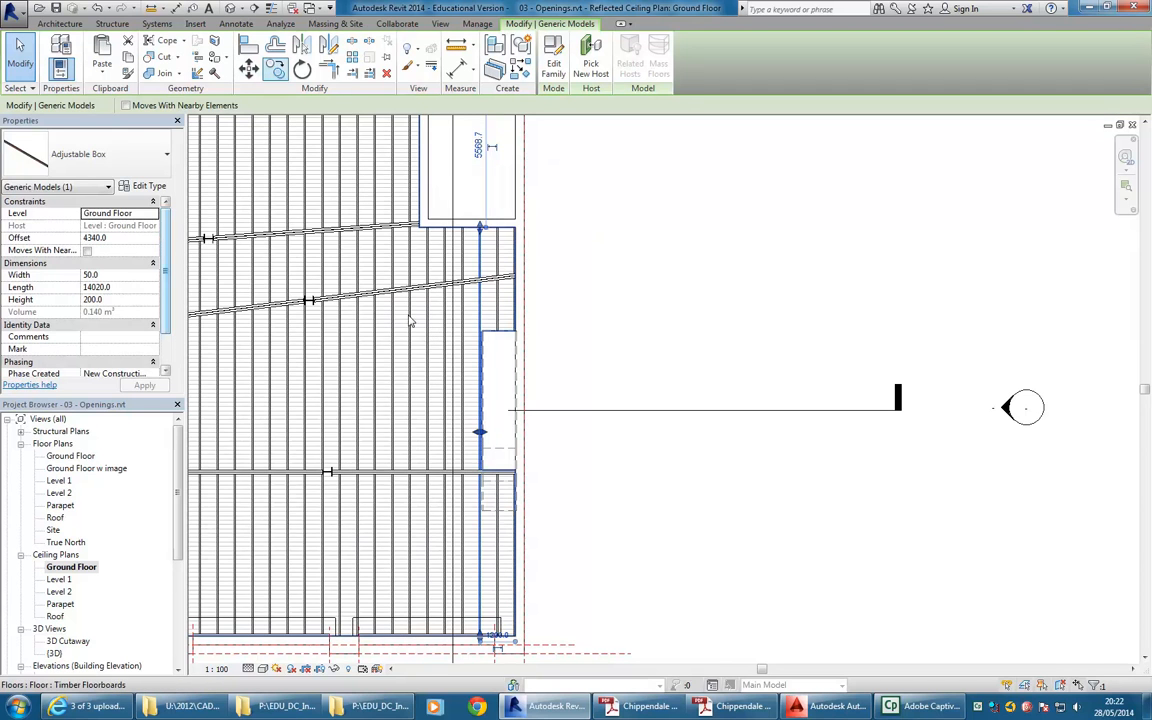
key(c)
key(o)
click(488, 434)
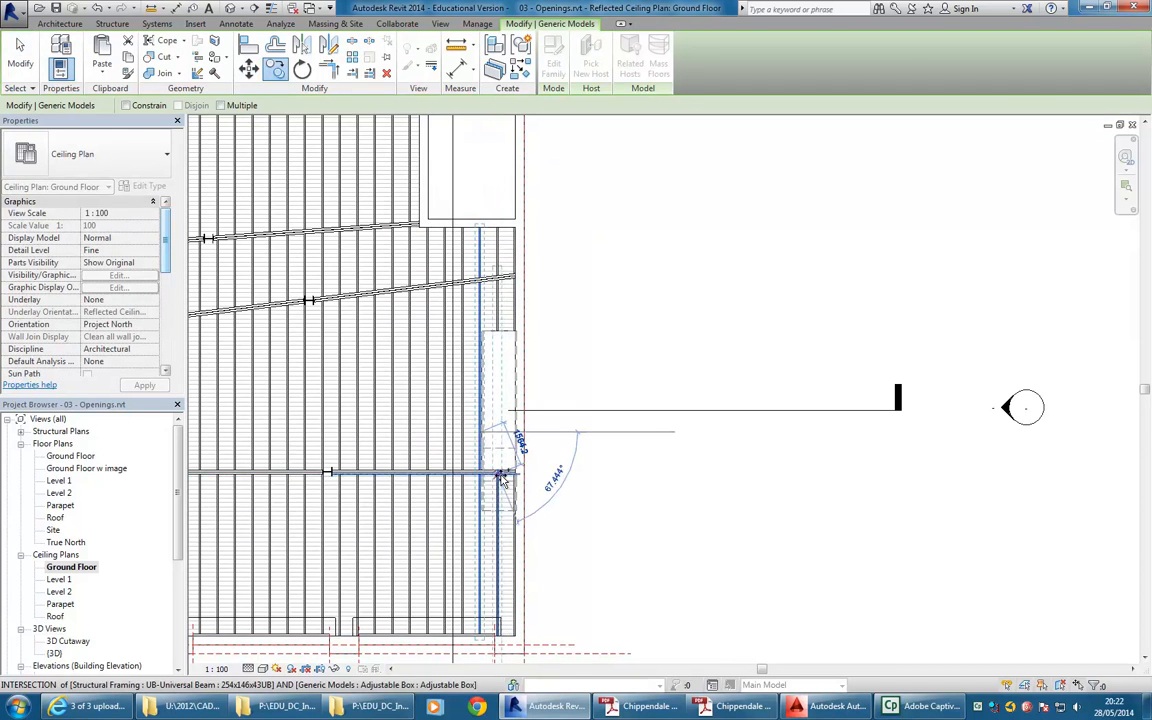
scroll(502, 478, up, 3)
click(489, 452)
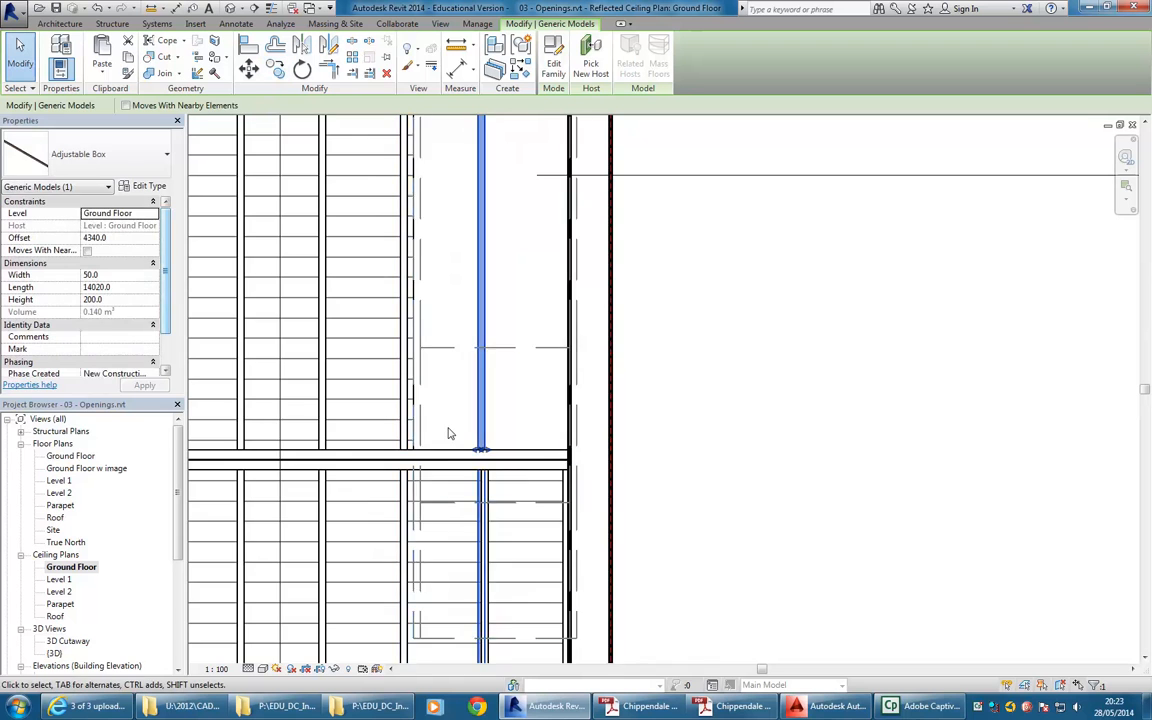
Step: Rotate the copied joist 90 degrees so it runs parallel to the steel beam at the edge of the opening
scroll(449, 433, up, 3)
scroll(457, 389, down, 5)
middle_drag(458, 383, 467, 441)
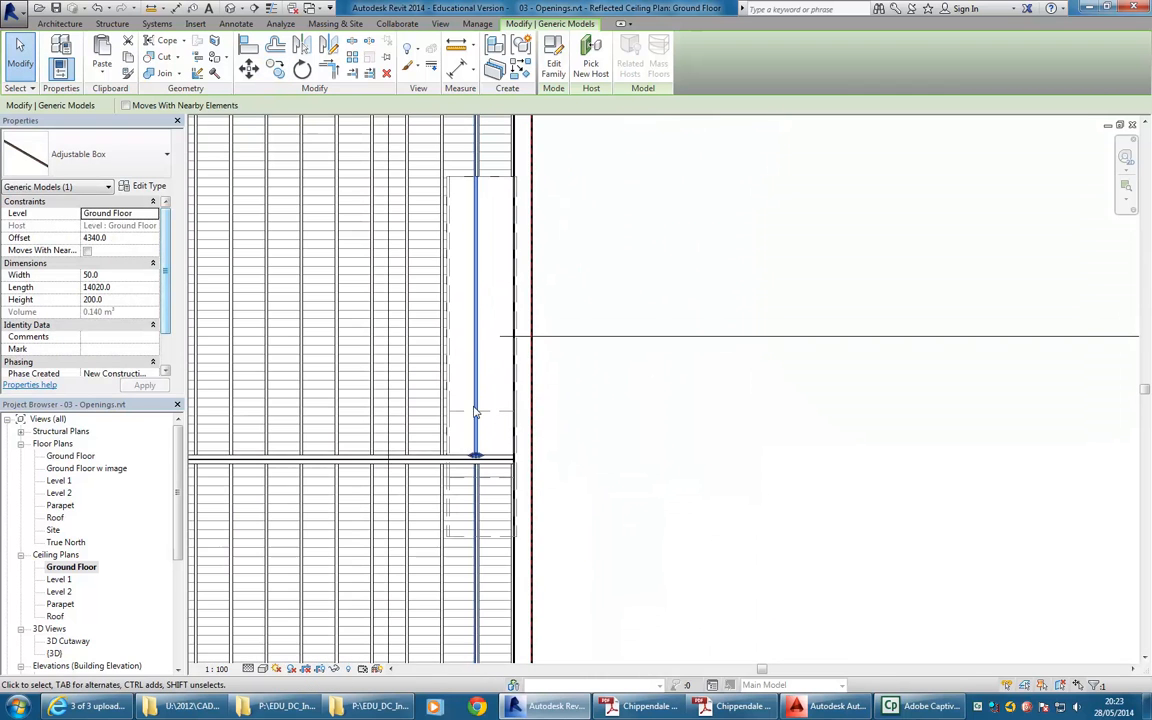
key(space)
scroll(493, 487, up, 5)
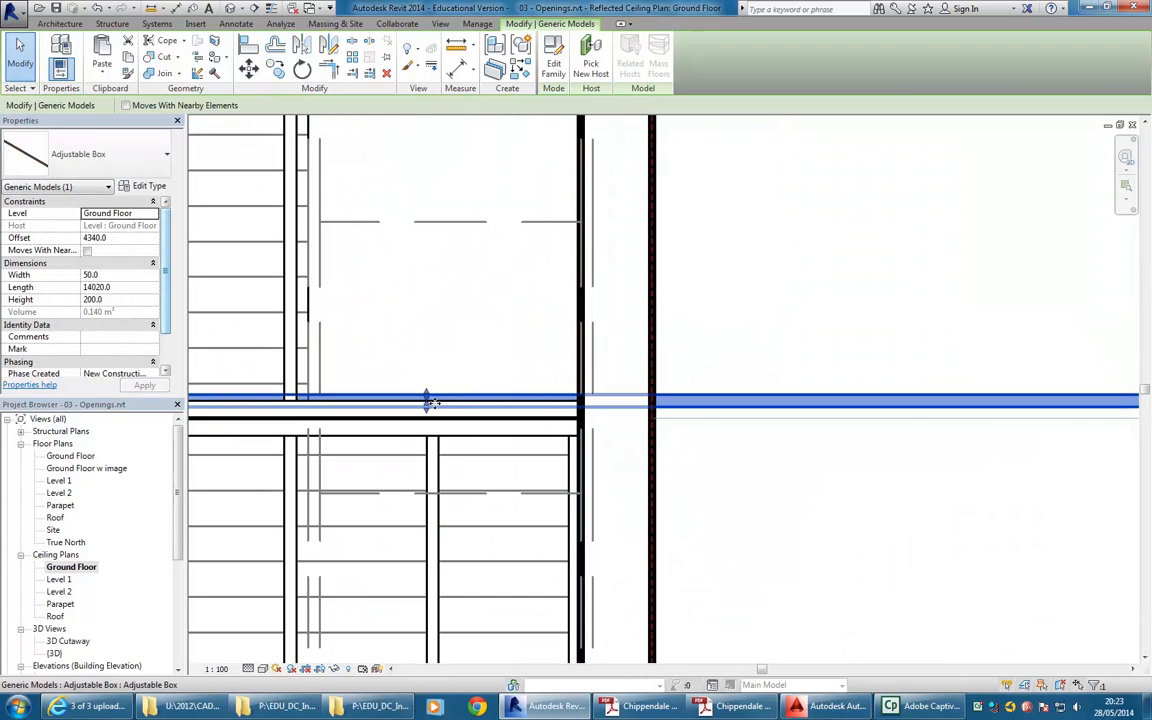
Step: Move the rotated joist so its long edge lines up with the steel beam's flange edge at the stair opening
key(space)
key(space)
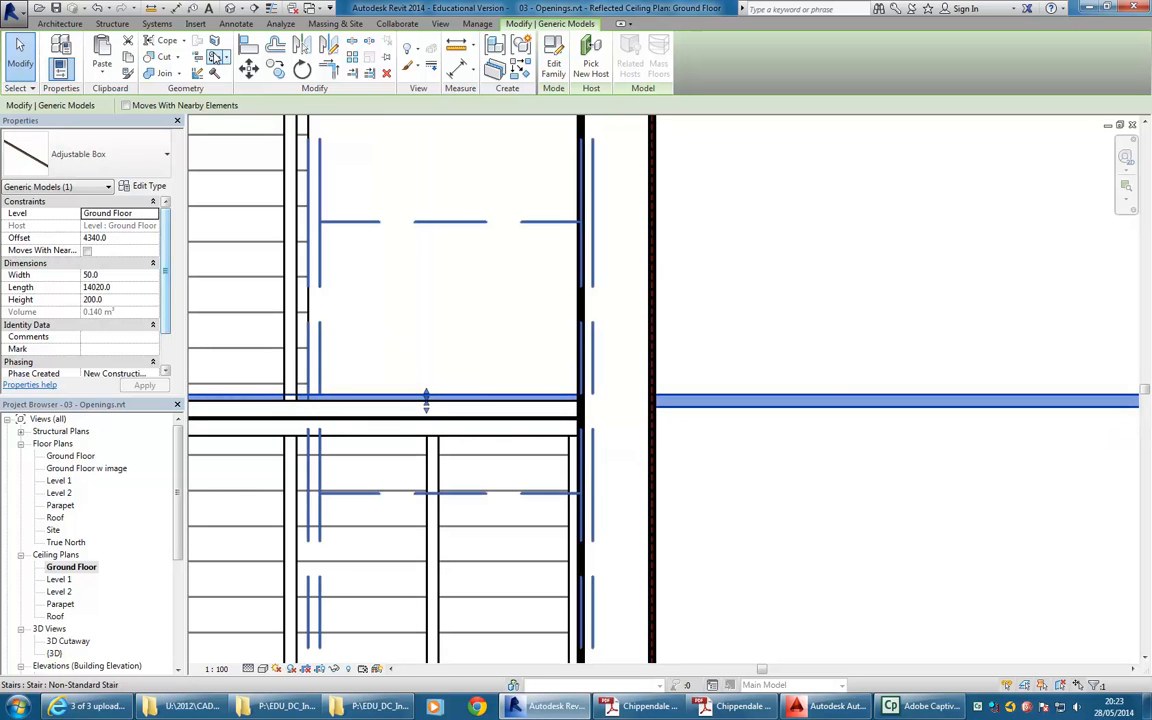
click(249, 68)
click(497, 400)
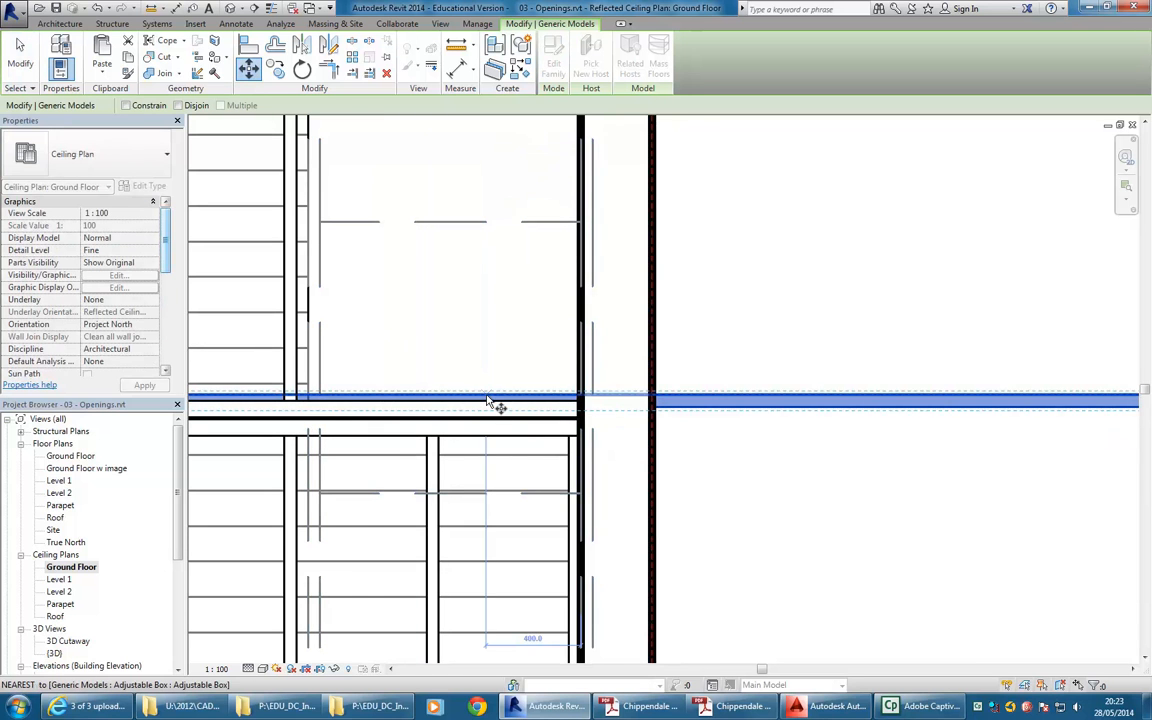
scroll(497, 402, up, 2)
click(490, 410)
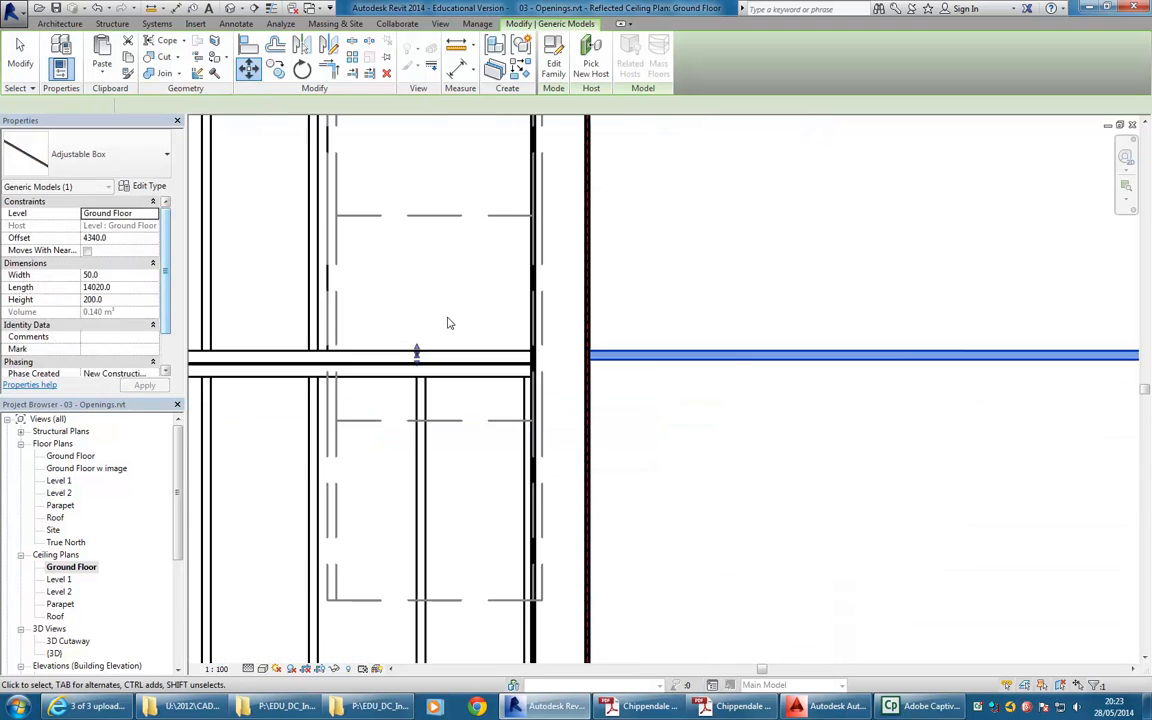
Step: Shorten both ends of the rotated joist so it spans between the full-length joist beside the opening and the side wall
scroll(424, 290, down, 4)
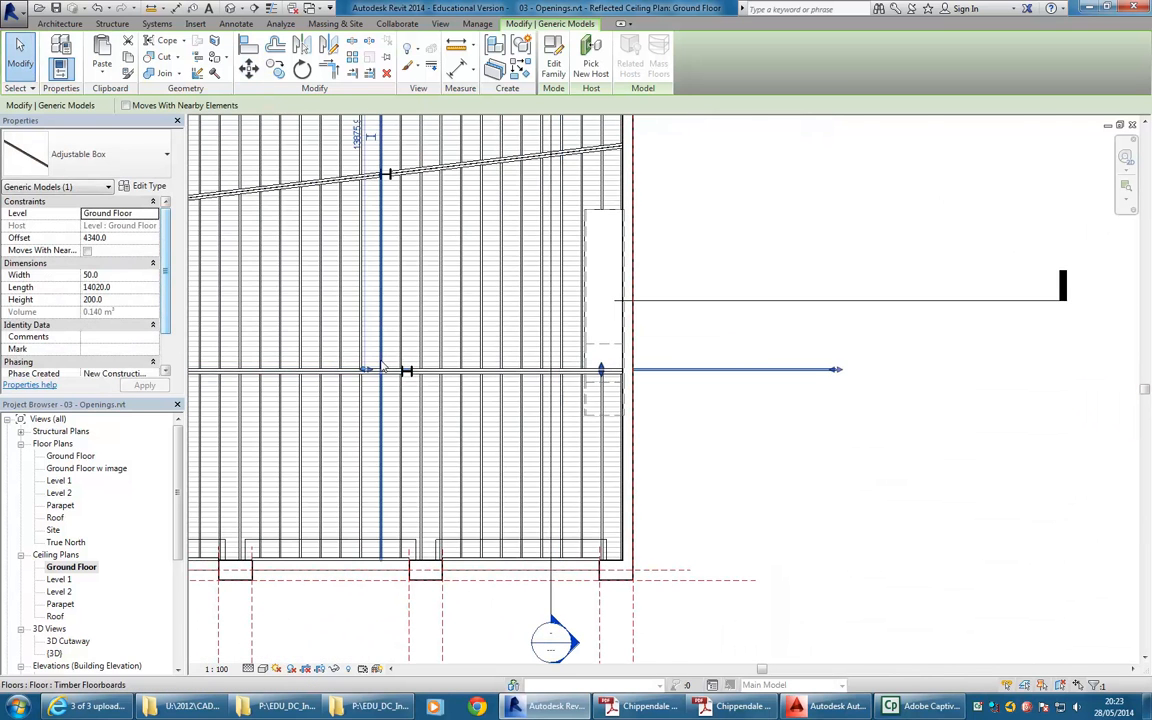
scroll(345, 388, up, 3)
drag(383, 393, 843, 370)
scroll(527, 301, up, 4)
drag(299, 359, 506, 360)
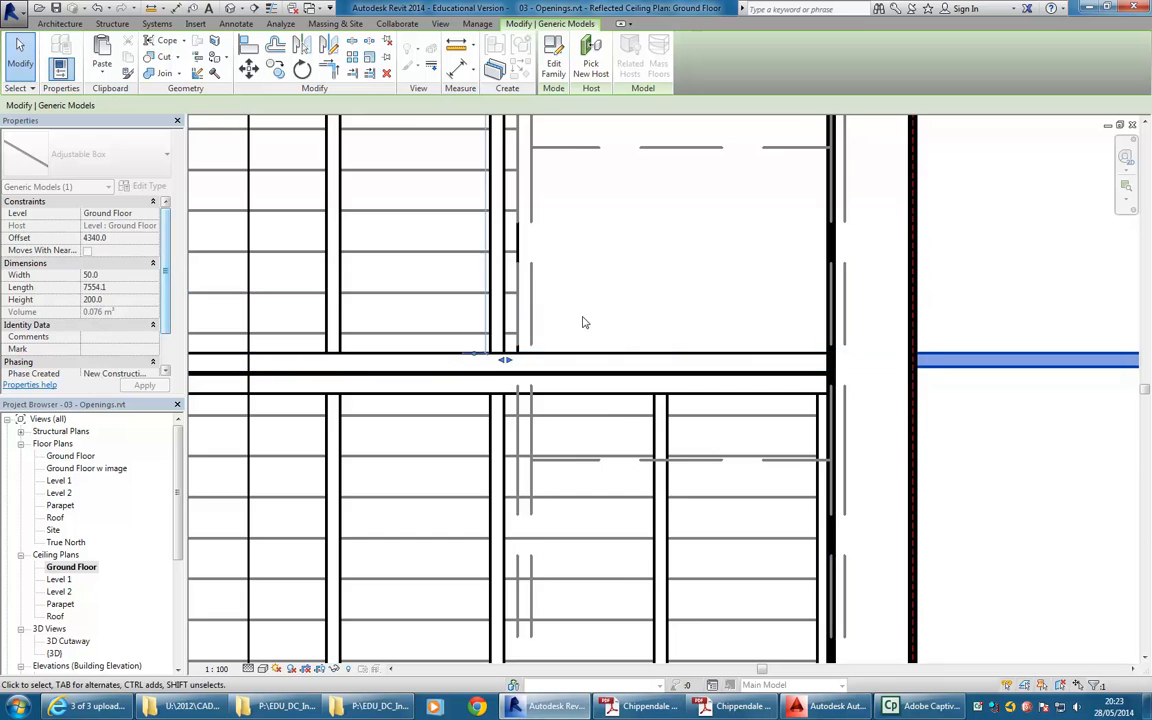
scroll(586, 335, down, 5)
drag(1012, 379, 468, 378)
scroll(429, 386, up, 3)
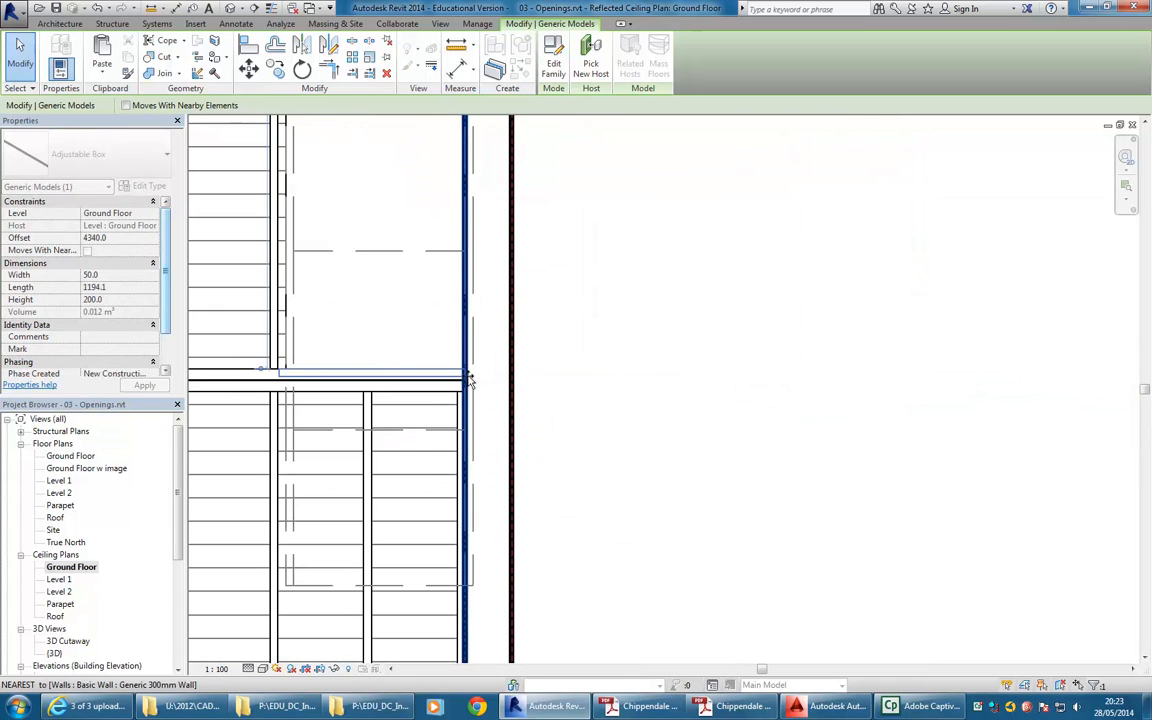
scroll(430, 345, up, 5)
scroll(468, 425, down, 1)
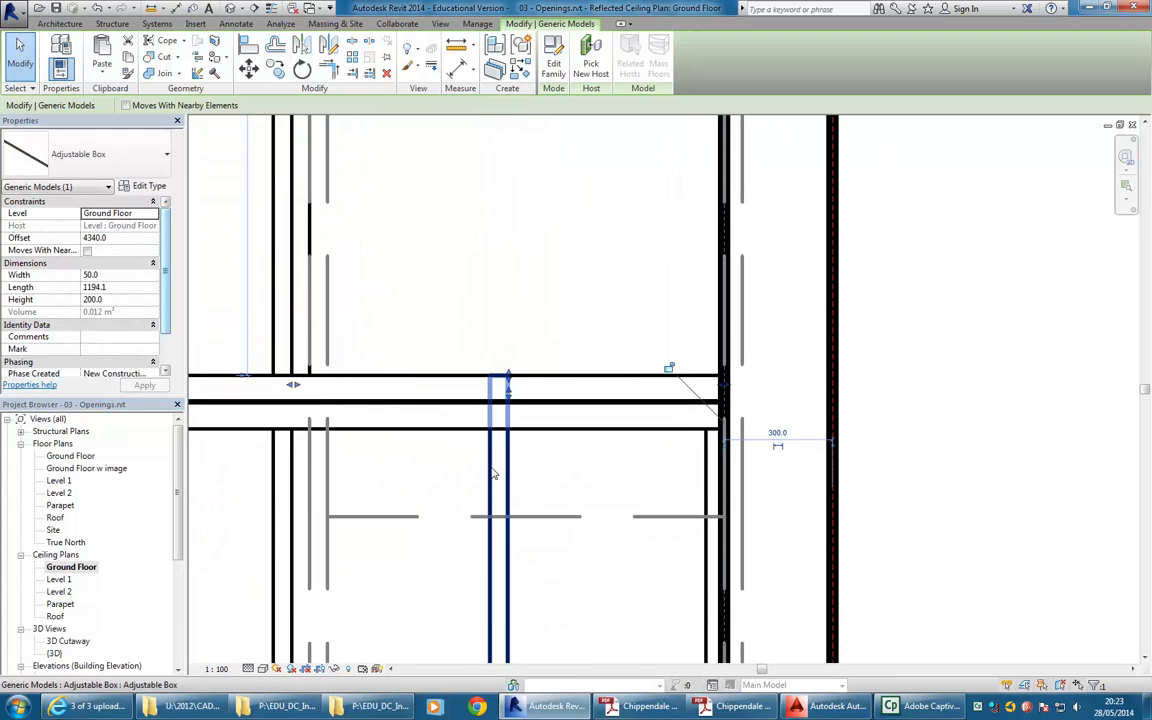
Step: Set the ceiling plan's visual style to Wireframe and cut the two joists below the opening back to the trimmer joist's face
click(491, 472)
scroll(504, 391, up, 3)
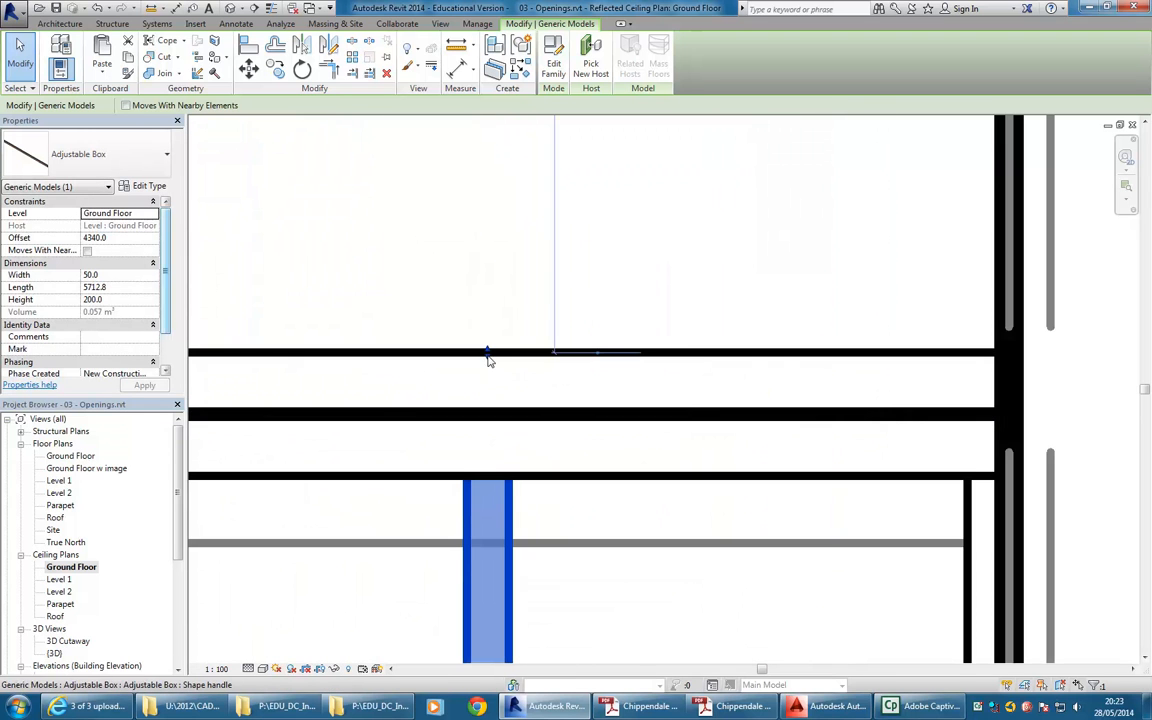
scroll(470, 289, down, 2)
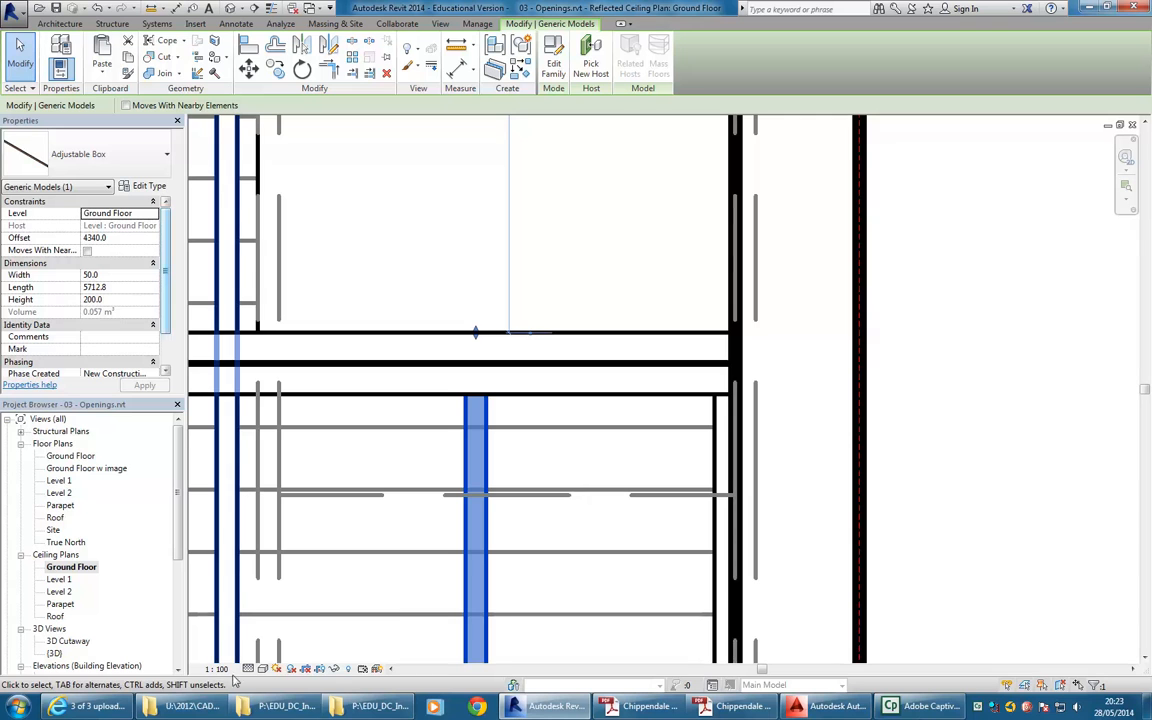
click(262, 668)
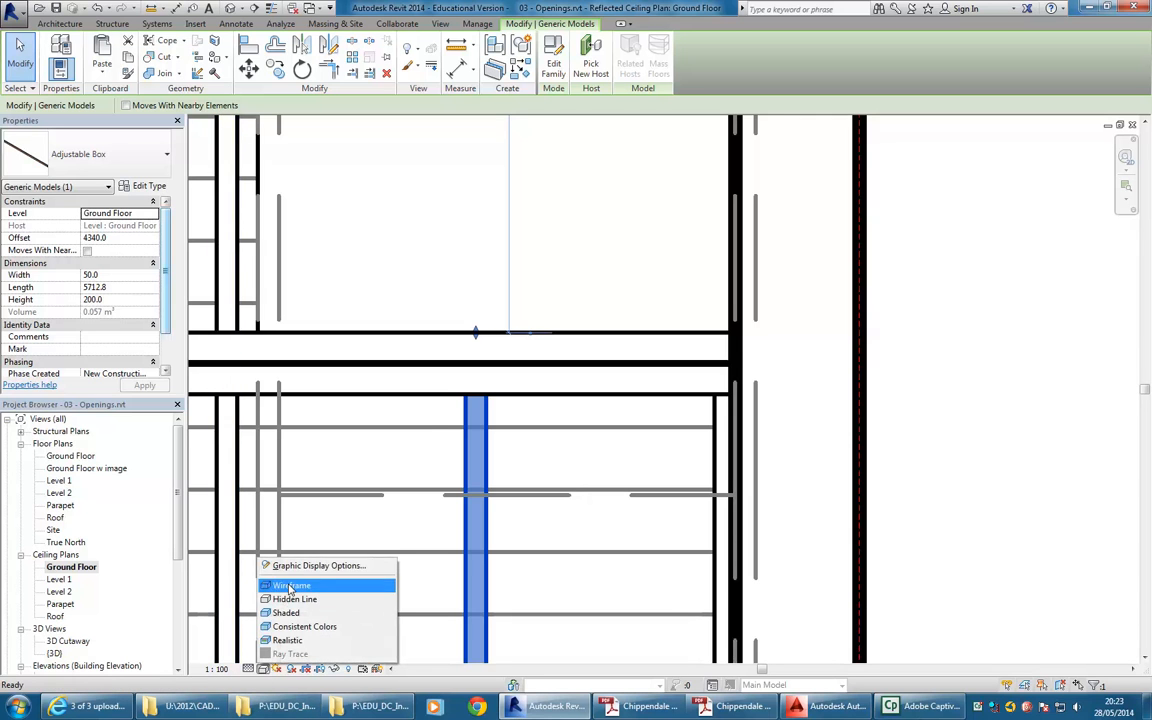
click(290, 586)
drag(478, 350, 726, 355)
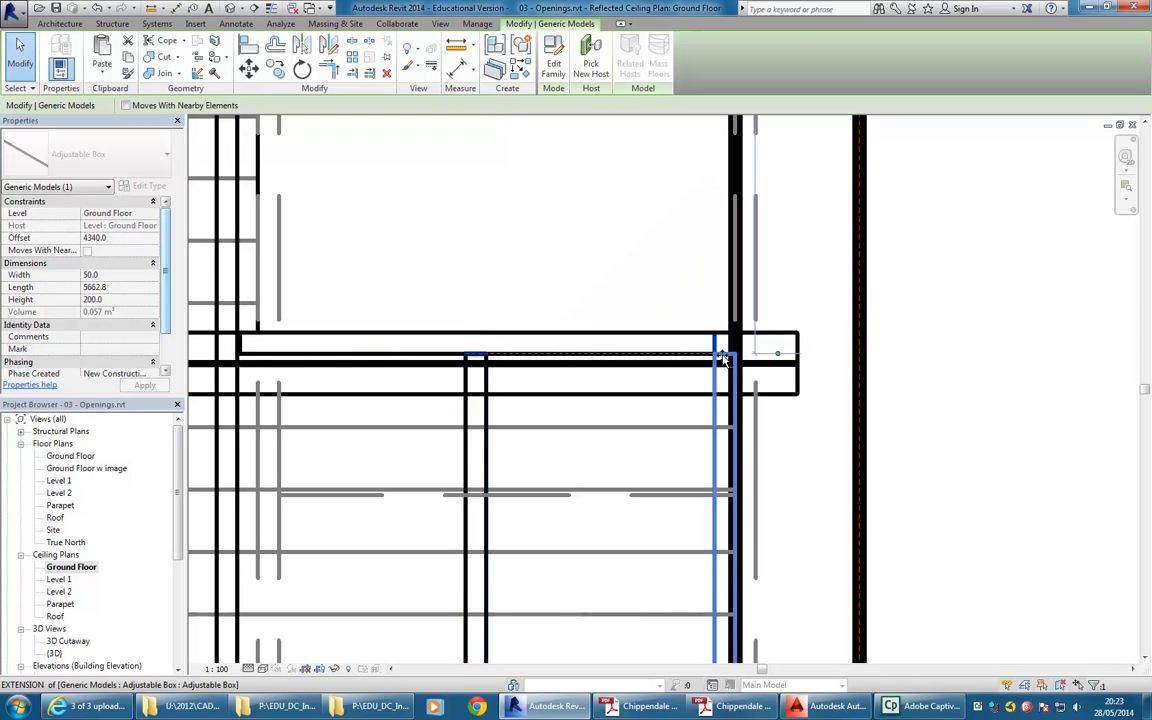
click(465, 205)
Step: Extend the trimmer joist's inner end to meet the face of the full-length joist beside the stairs, making it 1200 mm long
click(364, 352)
middle_drag(355, 356, 505, 357)
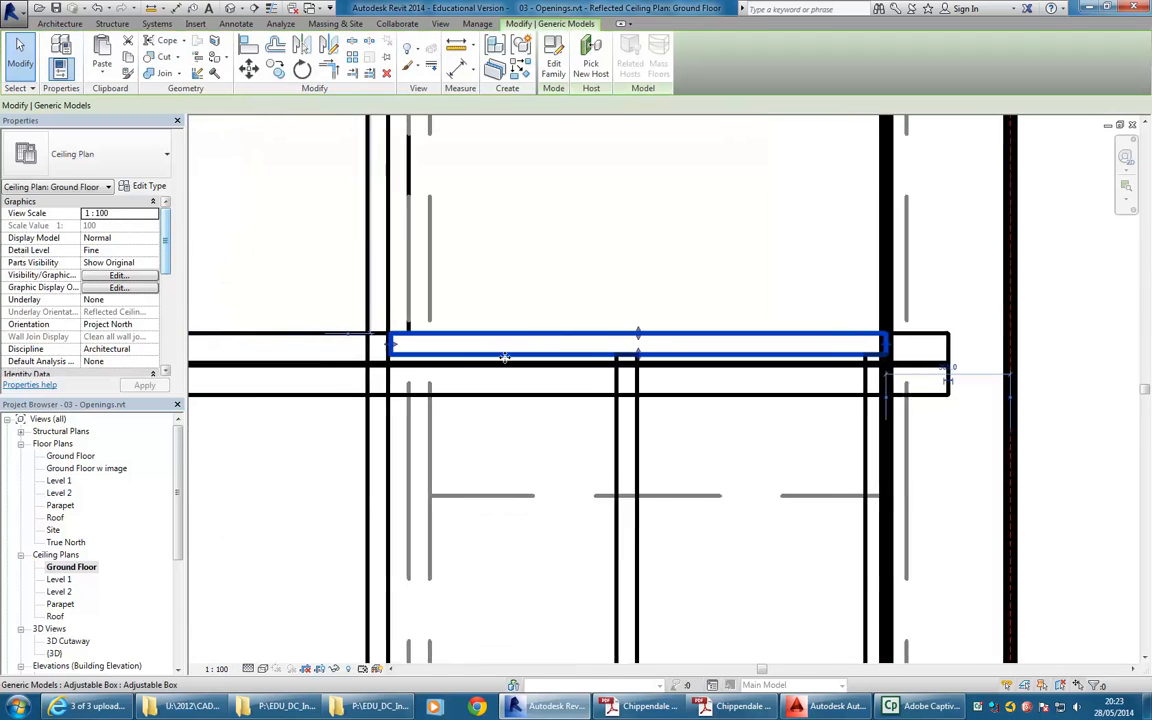
scroll(370, 345, up, 2)
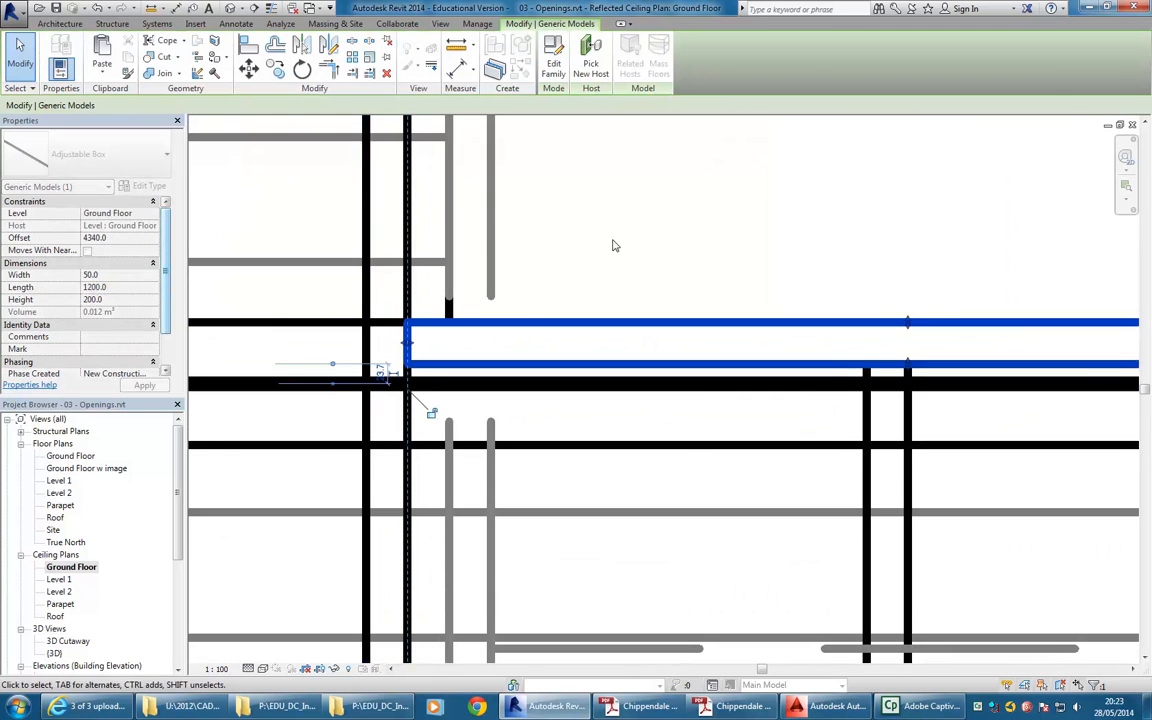
scroll(615, 245, down, 7)
middle_drag(558, 309, 404, 429)
scroll(404, 429, down, 1)
click(478, 342)
scroll(478, 342, down, 7)
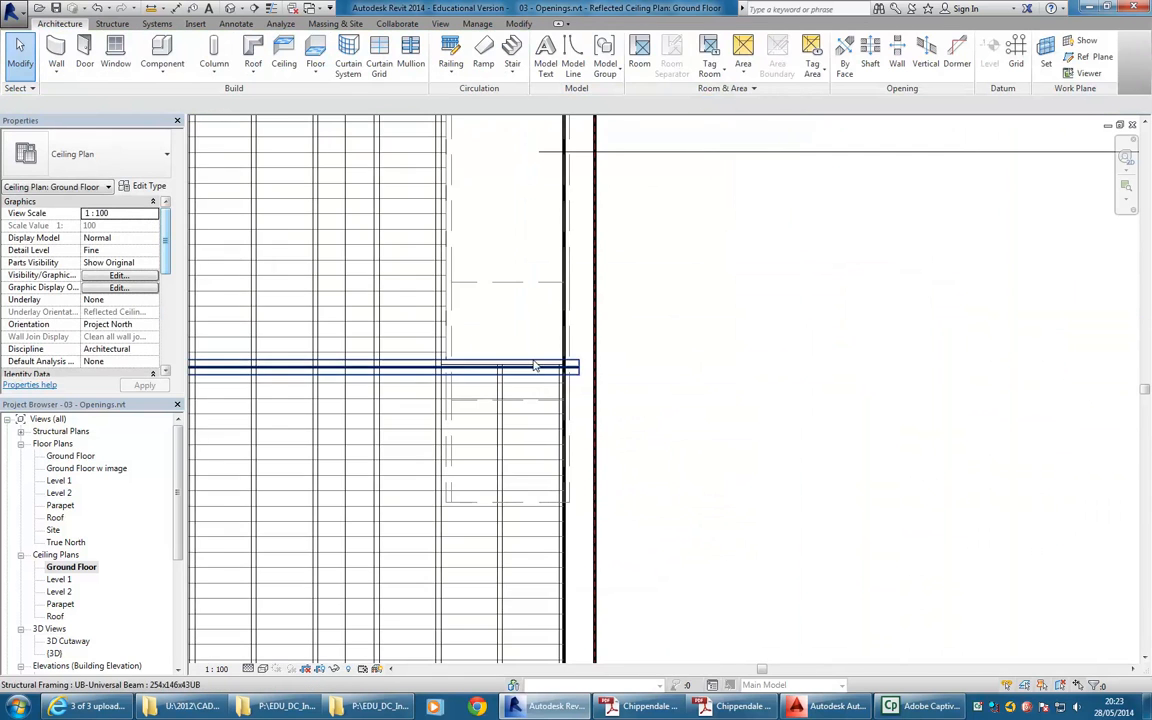
Step: Try to pull the 254x146x43UB beam's end back to the inner wall face, and undo the change
scroll(558, 367, up, 2)
click(597, 381)
click(722, 401)
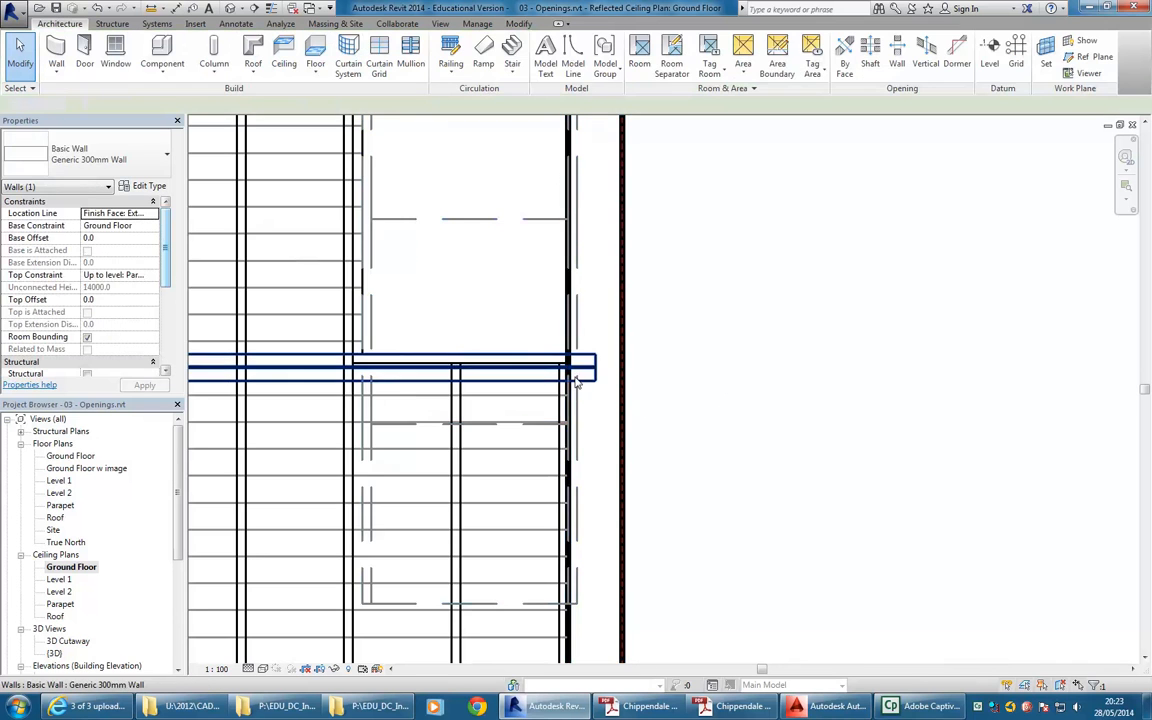
click(576, 378)
scroll(576, 378, up, 2)
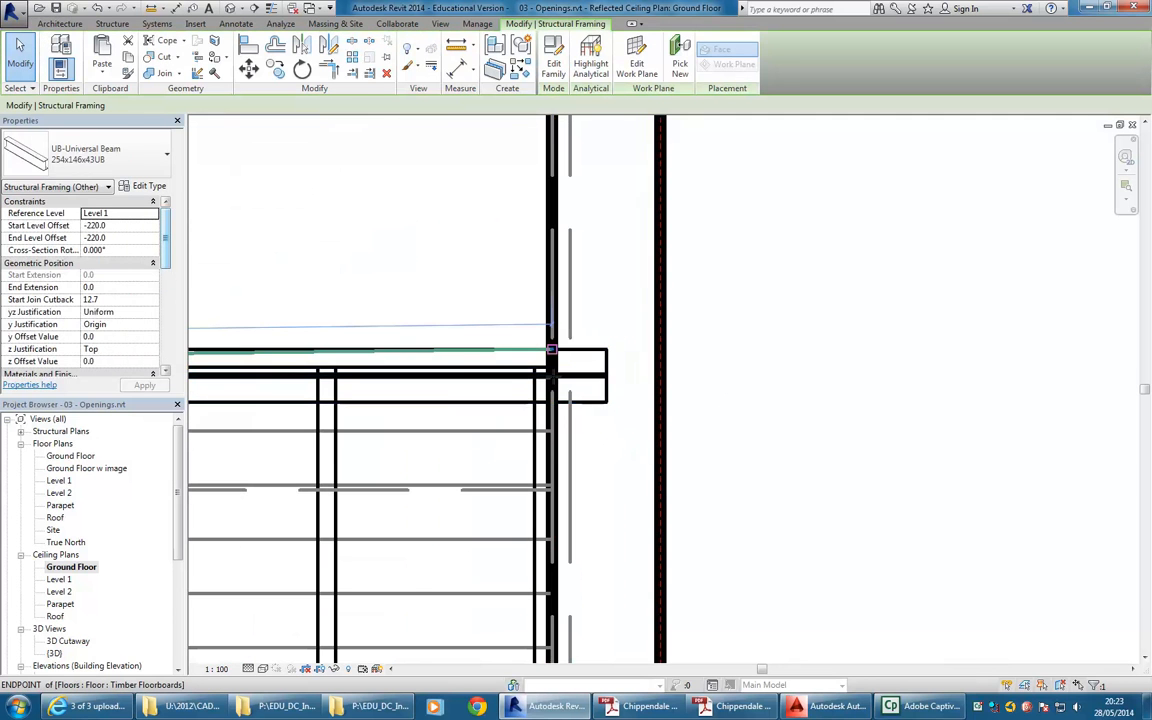
click(730, 373)
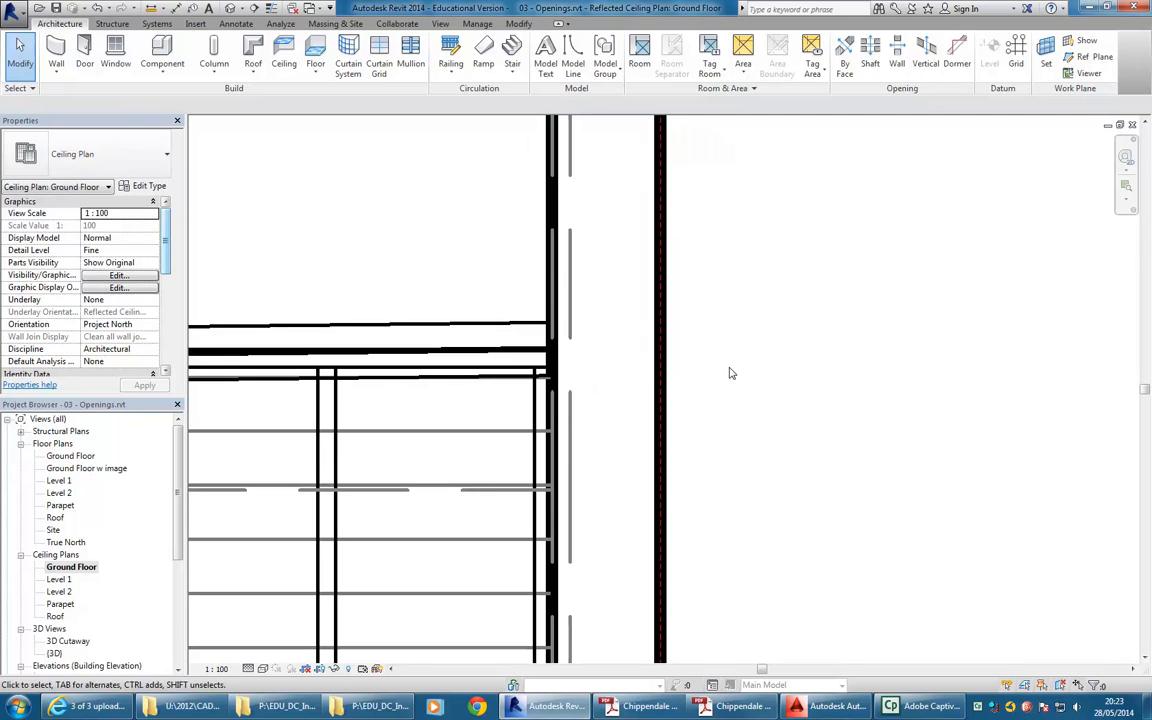
key(ctrl+z)
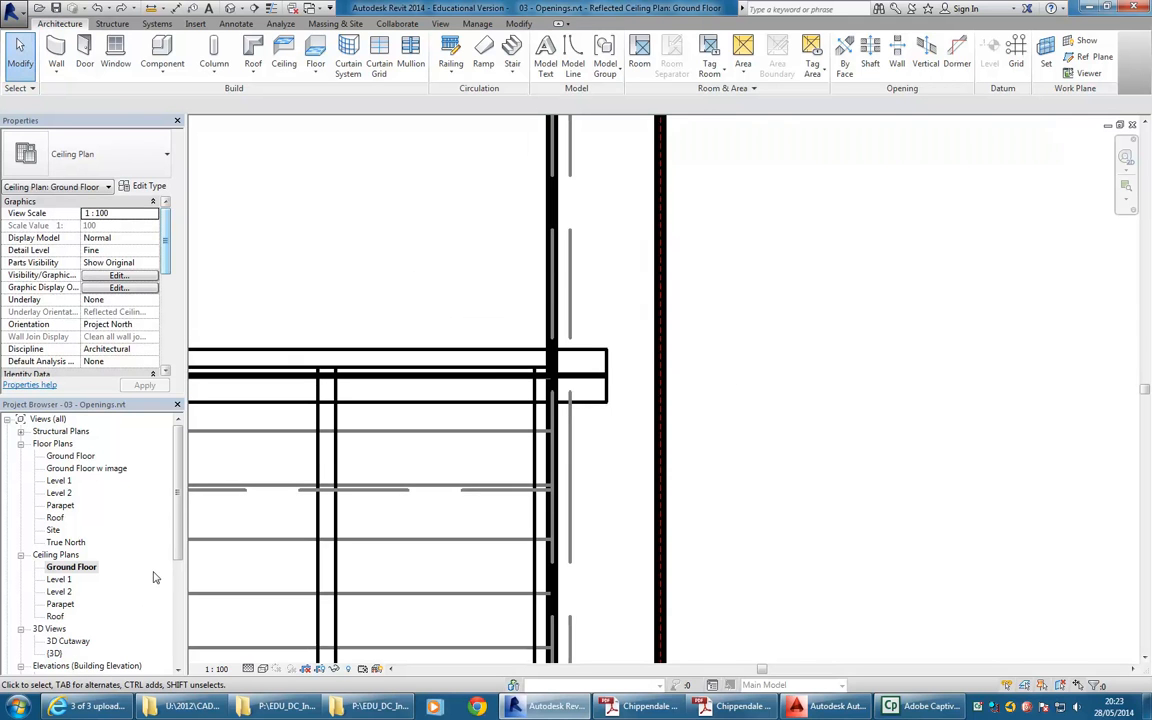
Step: Open the 3D Cutaway view and examine the staircase and framed floor opening from the front corner of the building
scroll(120, 595, down, 1)
click(66, 630)
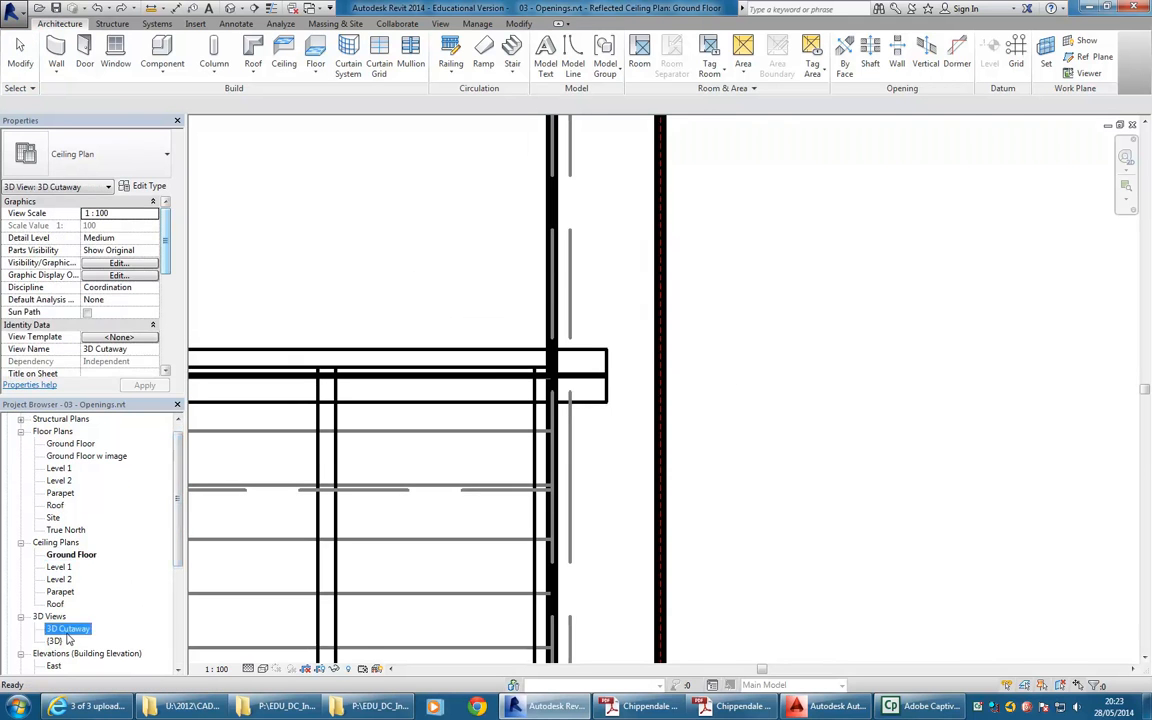
double_click(66, 629)
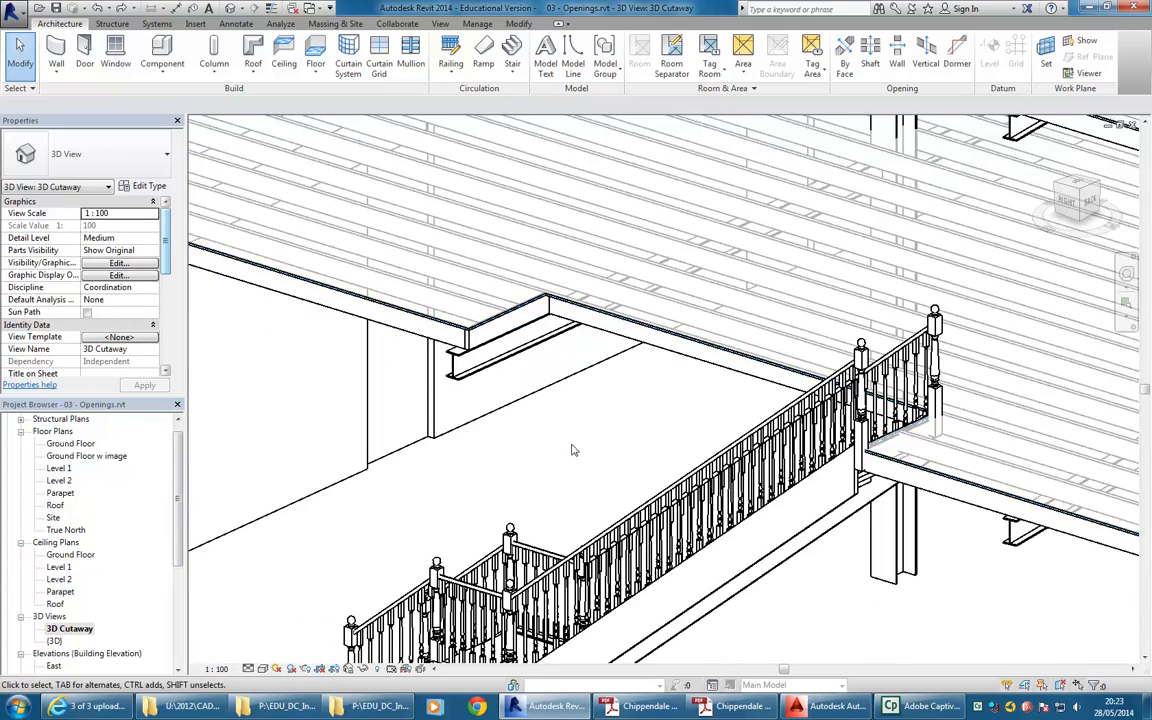
scroll(545, 432, down, 4)
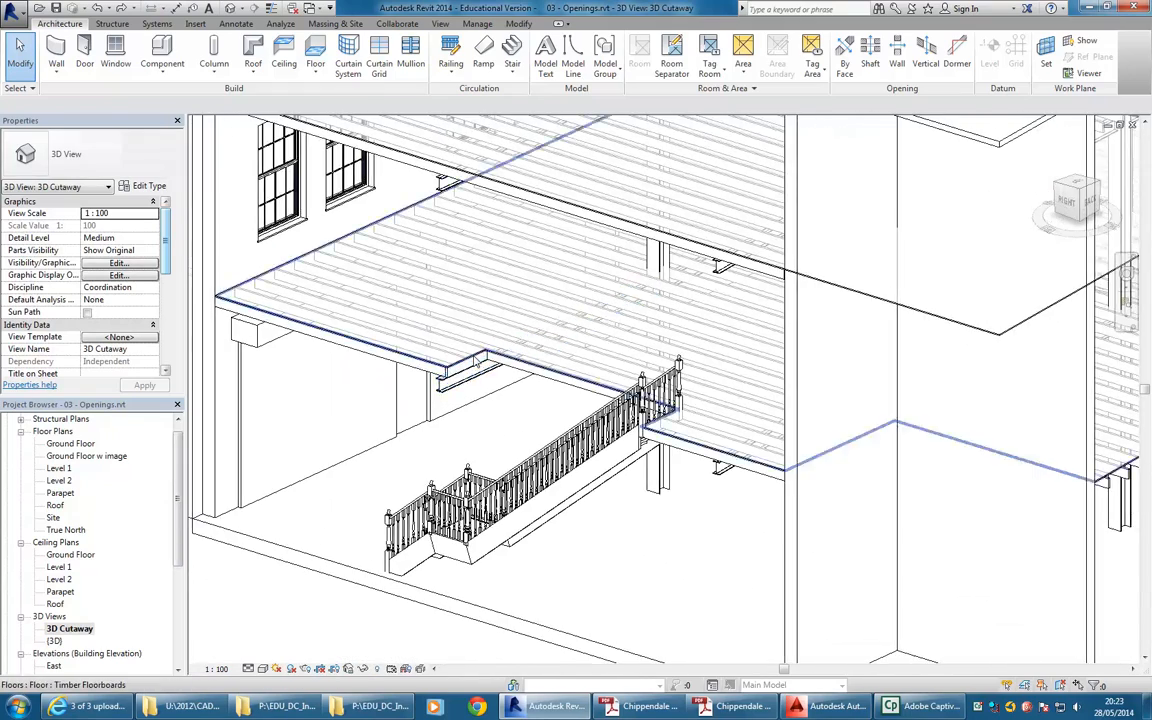
scroll(476, 366, up, 2)
scroll(470, 377, down, 2)
shift+middle_drag(432, 428, 779, 490)
middle_drag(870, 491, 786, 461)
scroll(648, 466, down, 2)
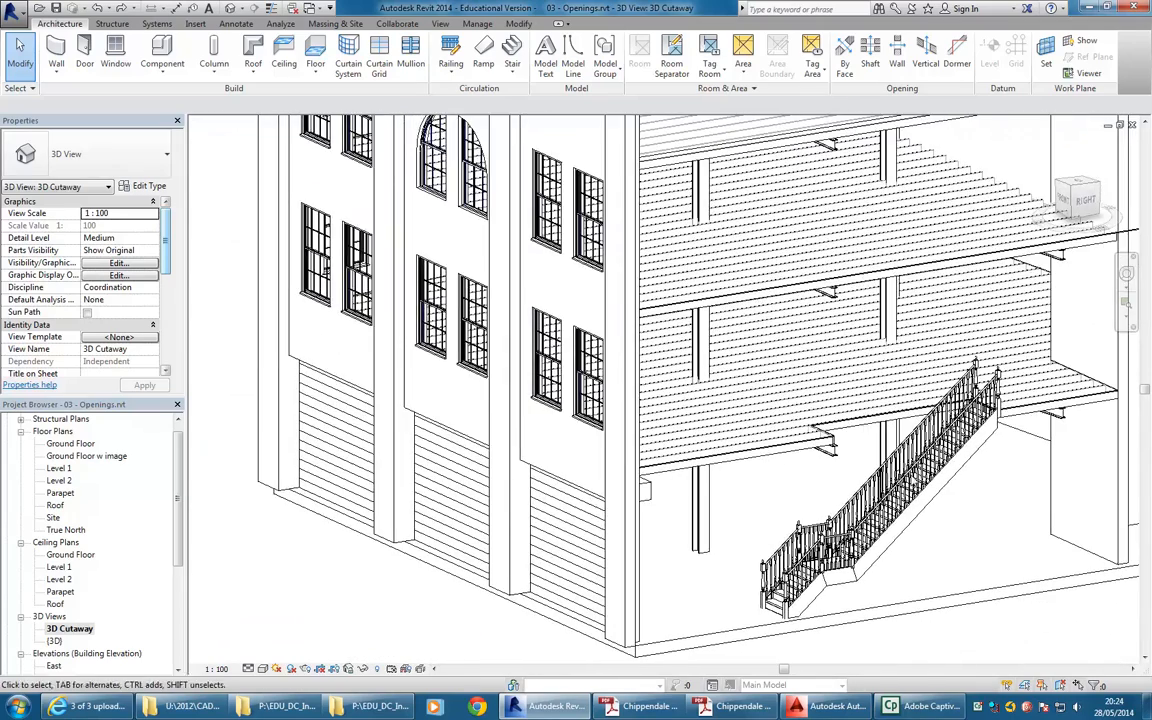
middle_drag(917, 485, 847, 463)
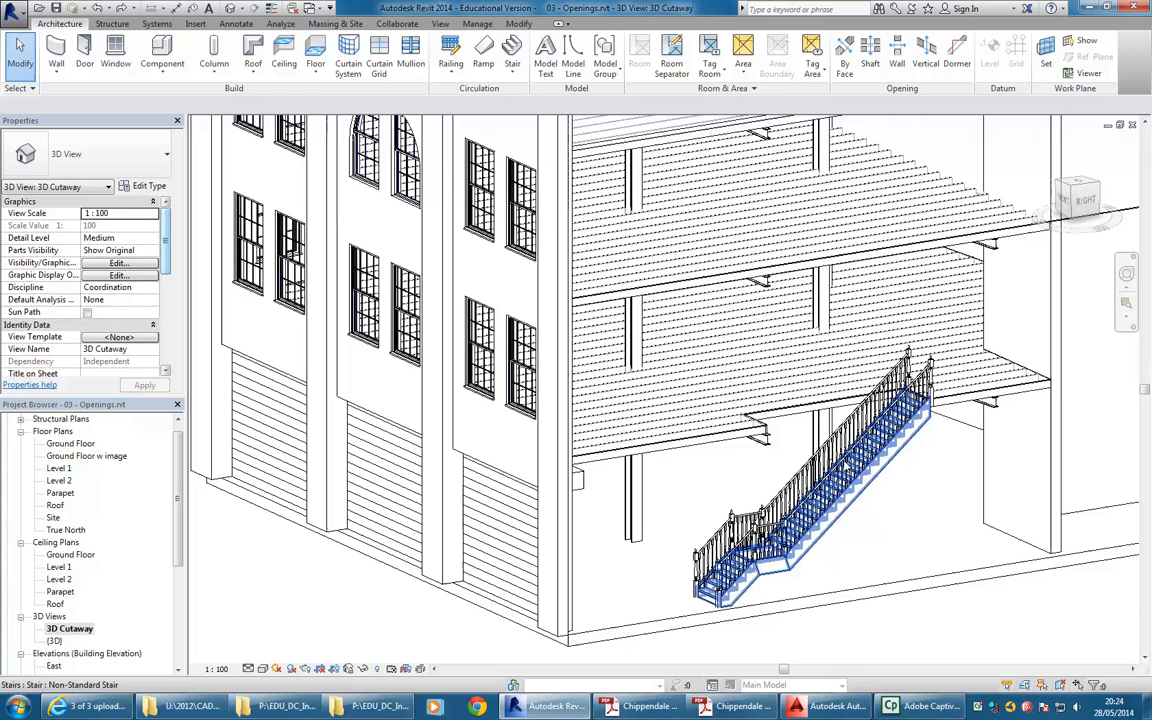
Step: Select the Non-Standard Stair staircase and open the Ground Floor plan with the whole building in view
click(803, 548)
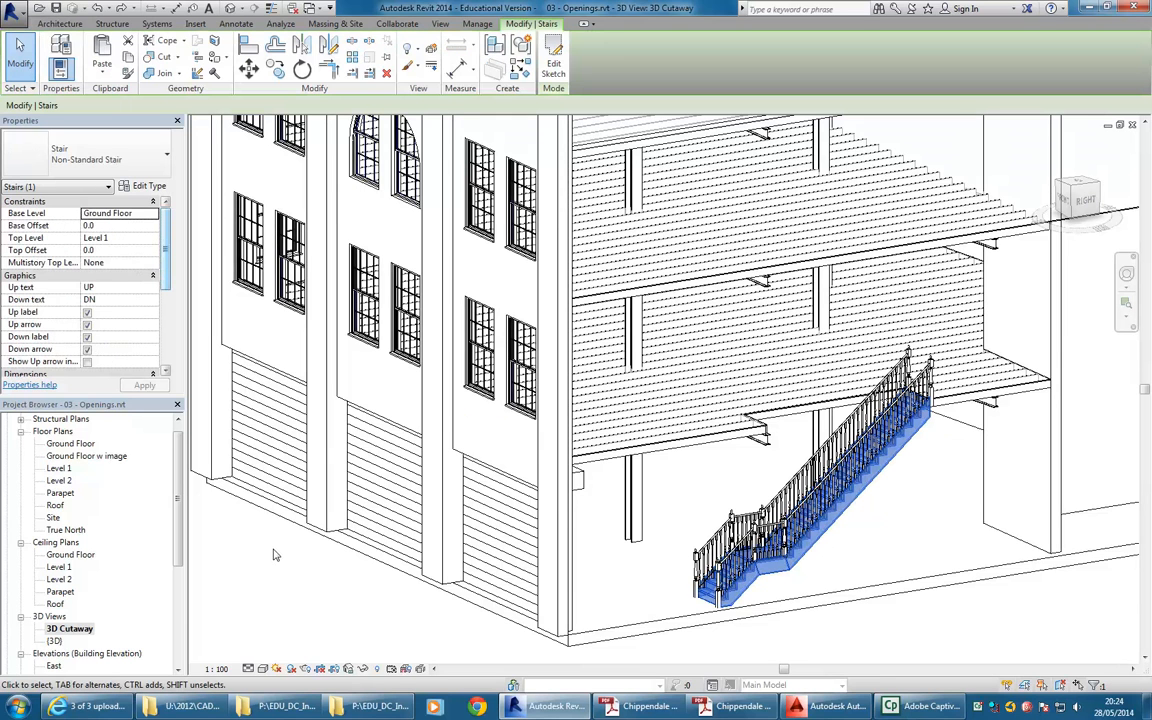
double_click(70, 443)
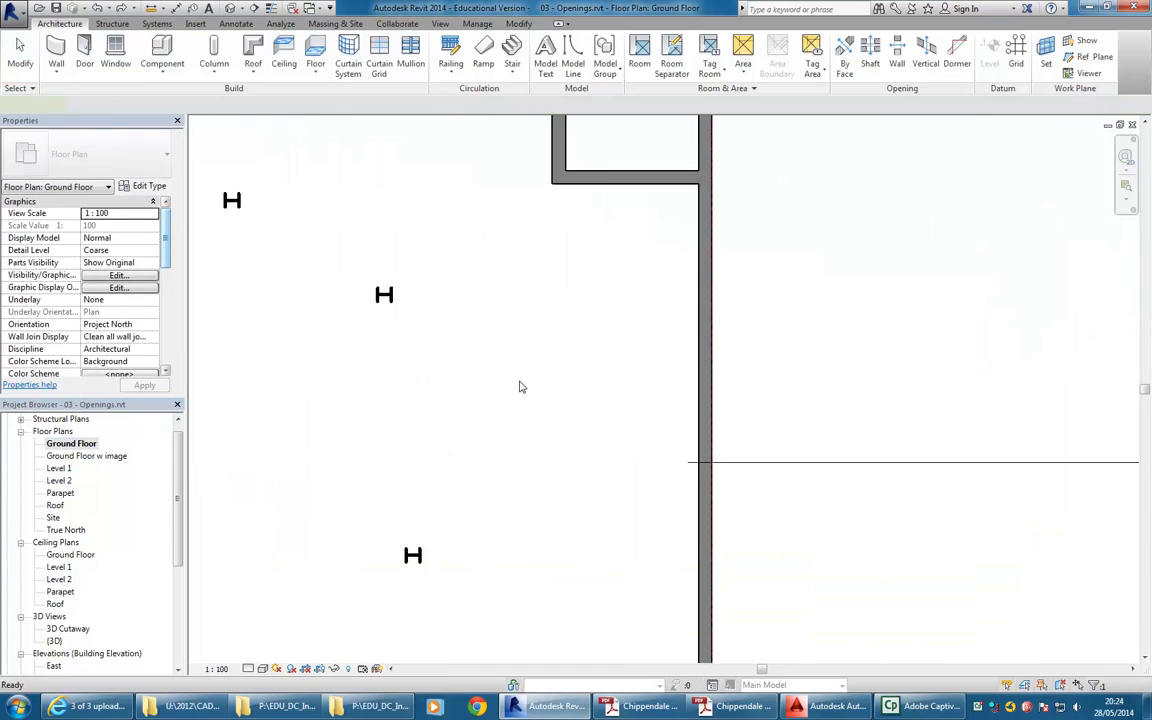
scroll(501, 397, down, 5)
scroll(501, 397, up, 3)
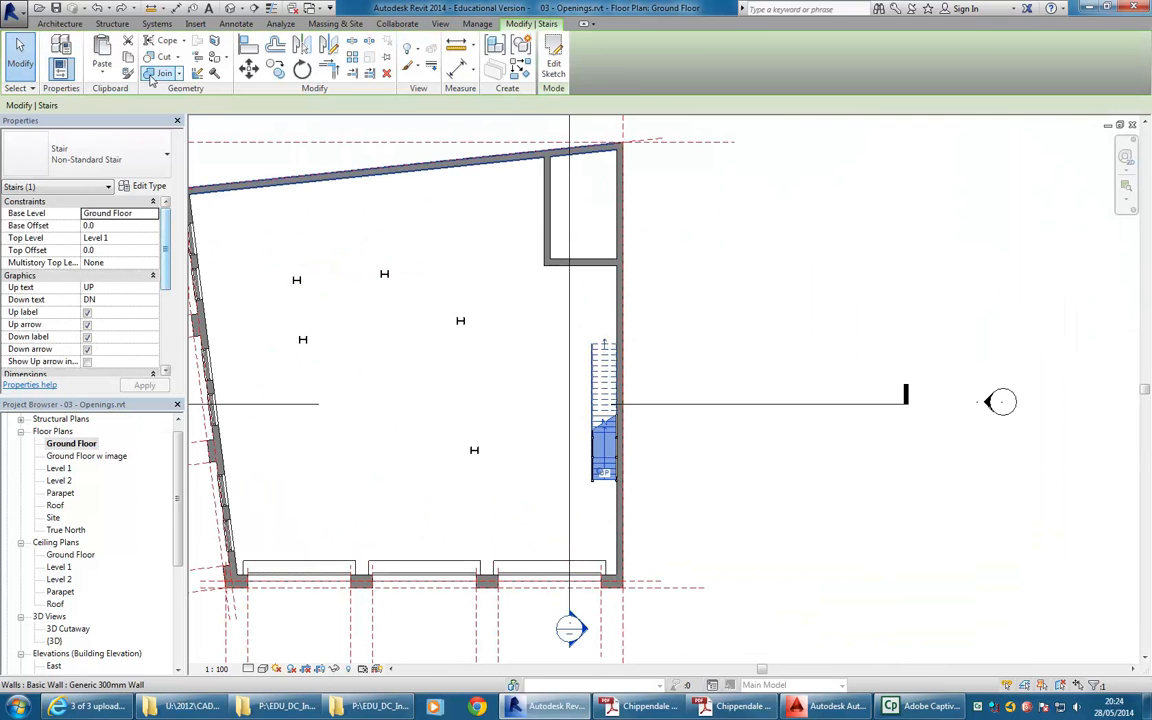
click(106, 77)
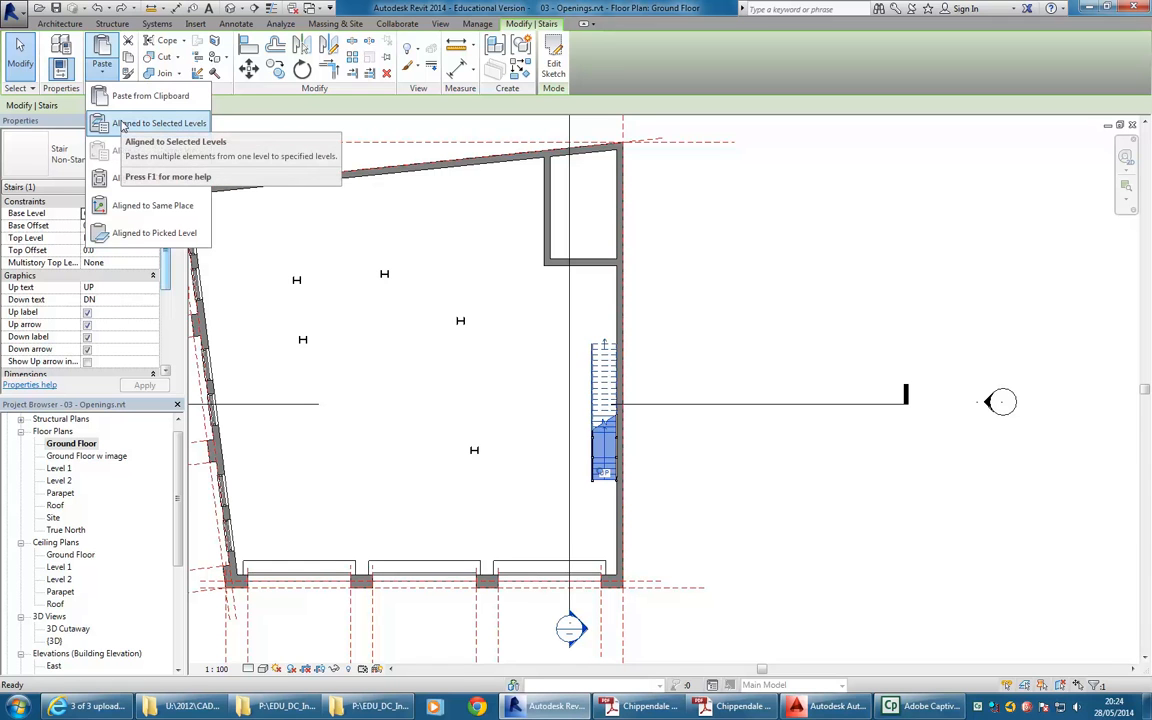
click(122, 124)
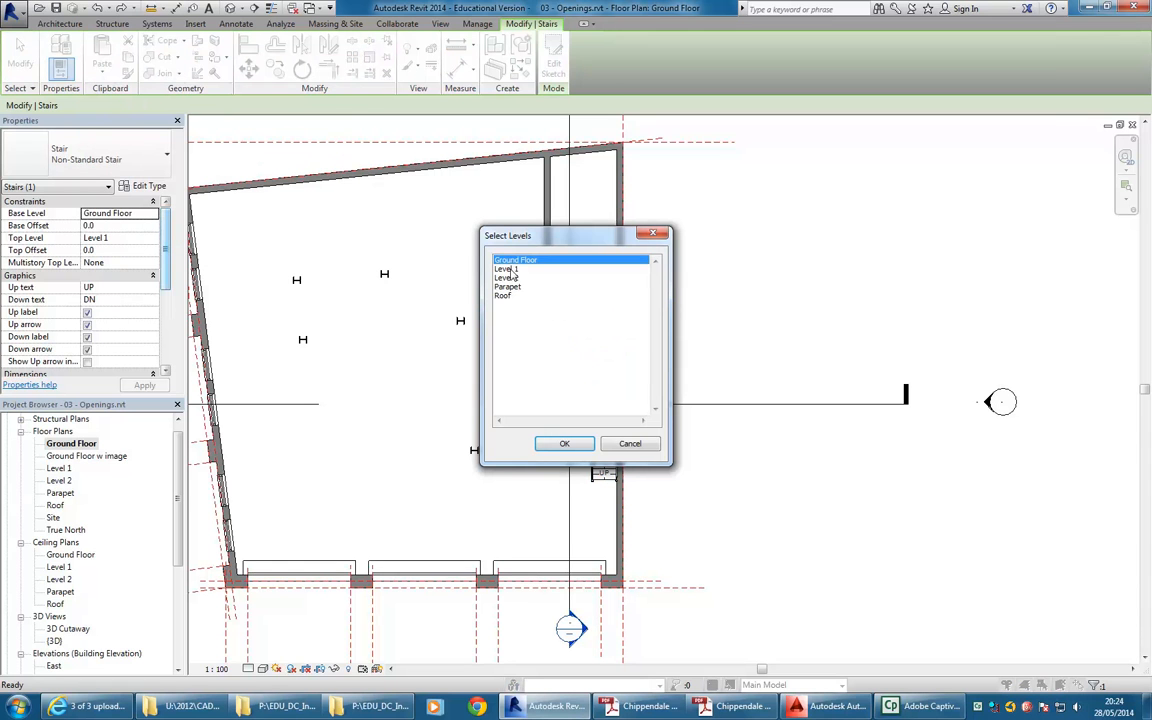
drag(520, 270, 520, 280)
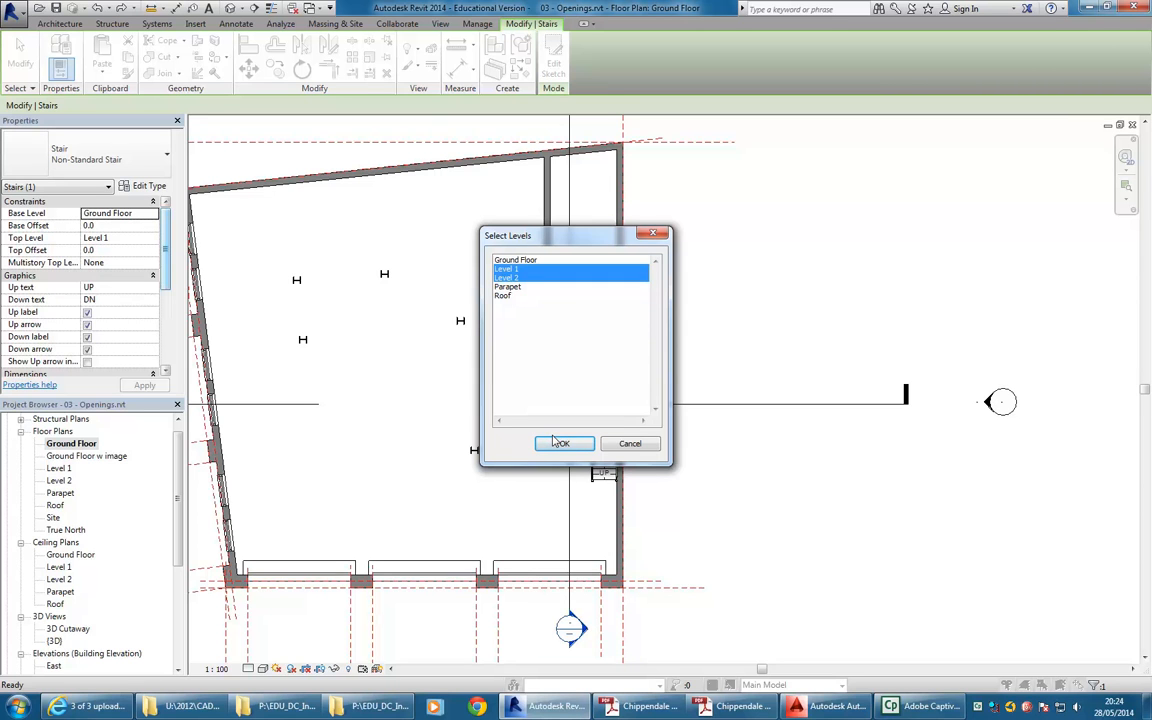
click(621, 448)
click(771, 445)
Step: Select the staircase in the Ground Floor plan and review its Multistory Top Level options, keeping None
click(616, 378)
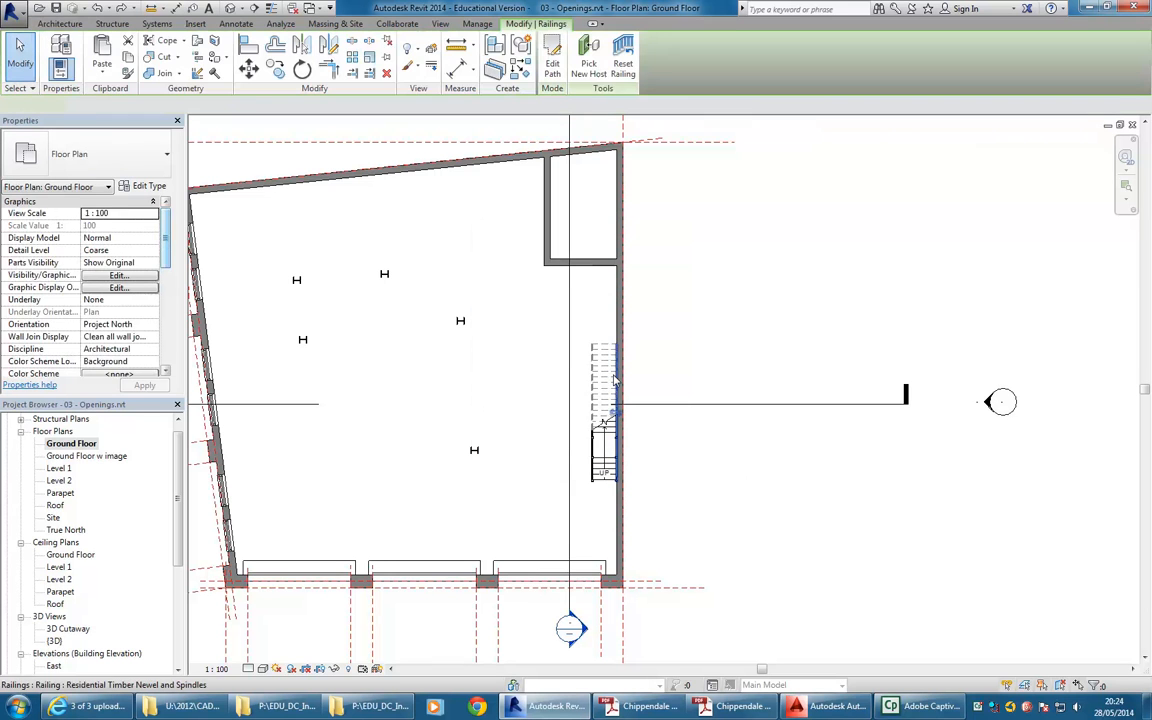
click(679, 363)
click(606, 370)
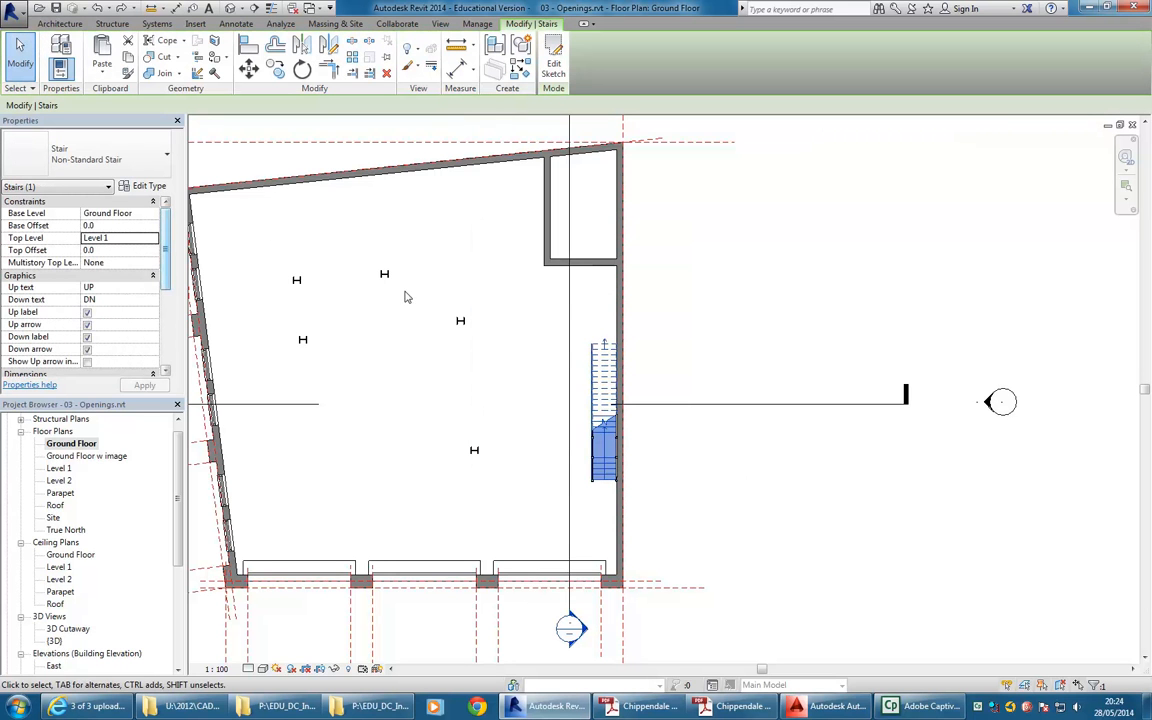
click(153, 265)
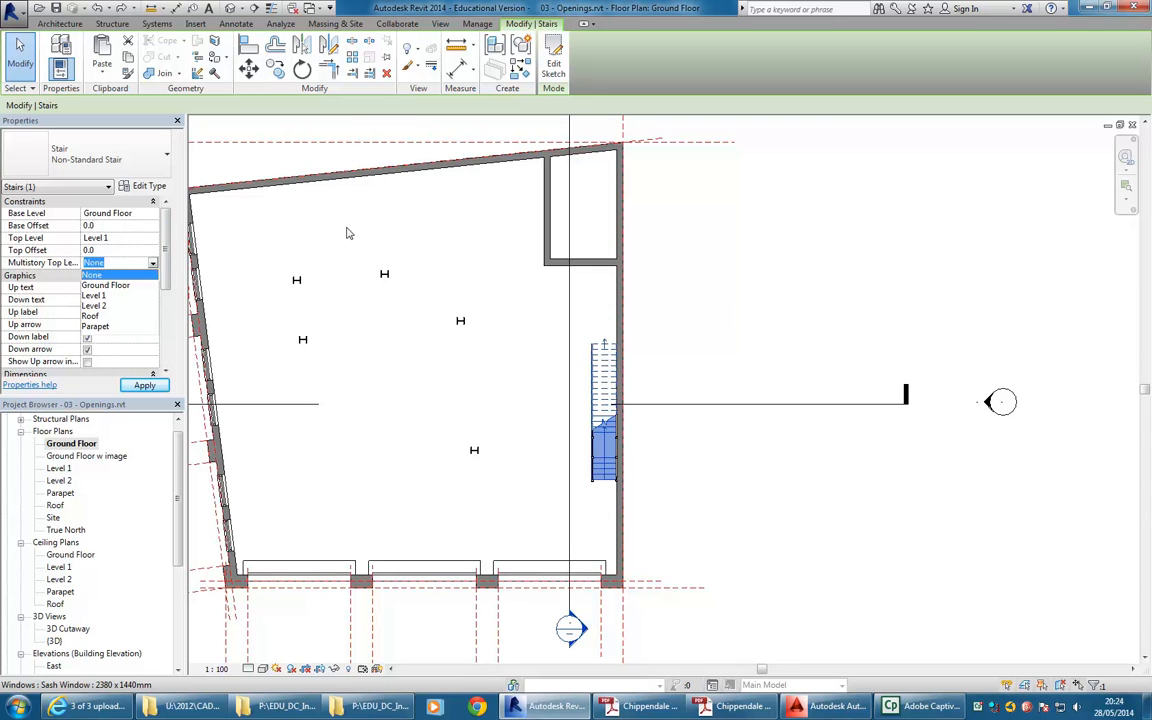
click(387, 111)
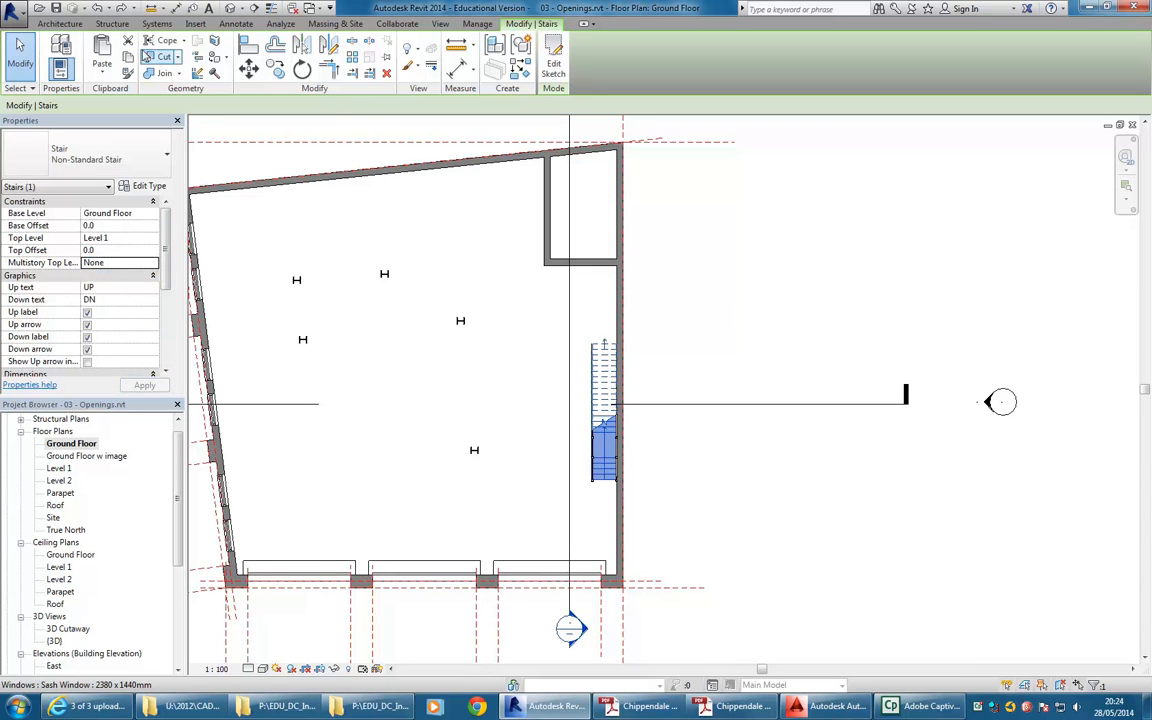
Step: Paste the copied staircase aligned to Level 1 and Level 2
click(98, 75)
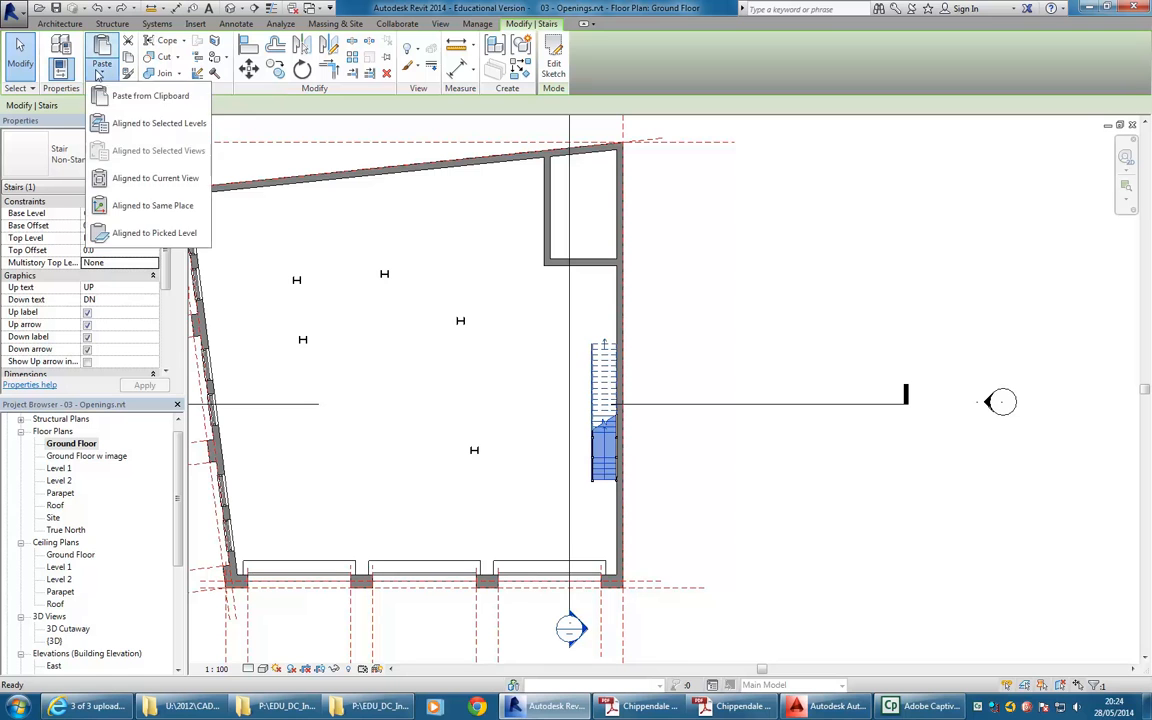
click(124, 124)
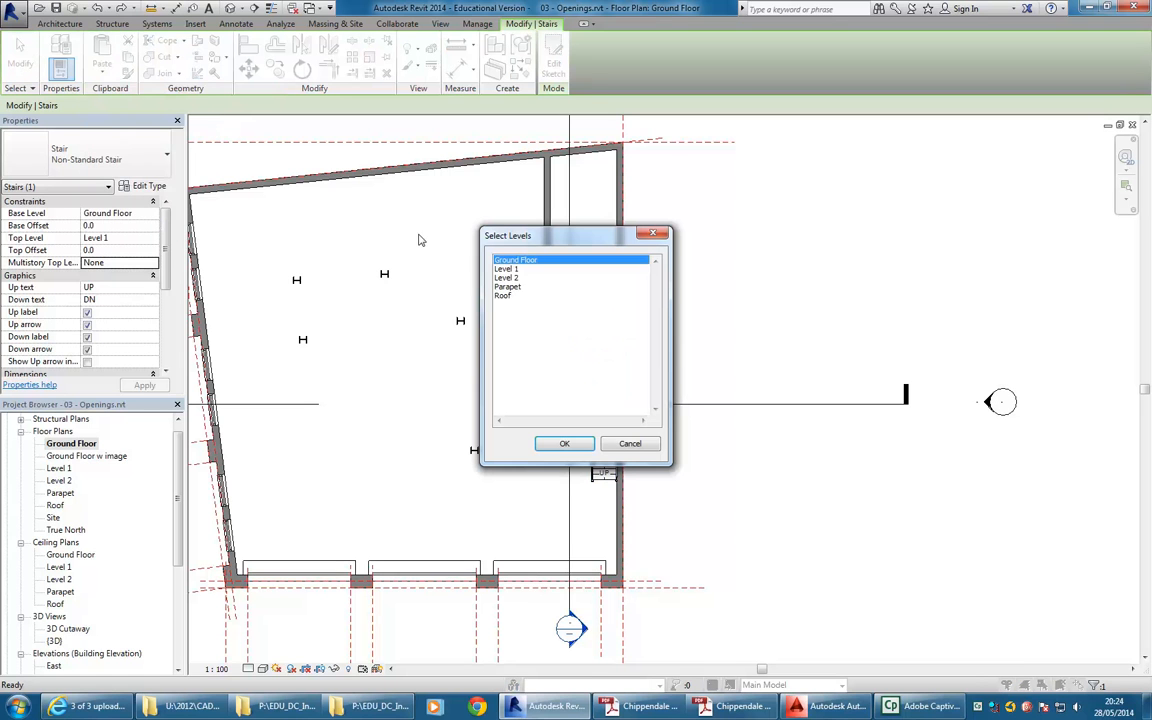
drag(515, 270, 516, 278)
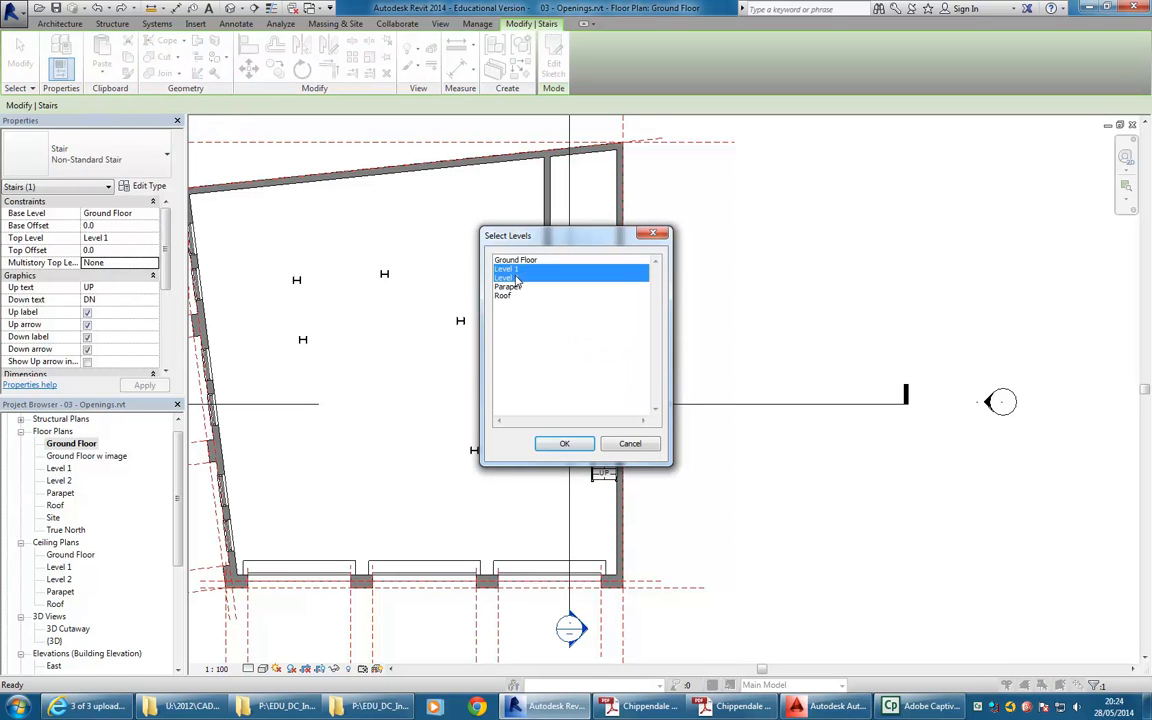
click(565, 444)
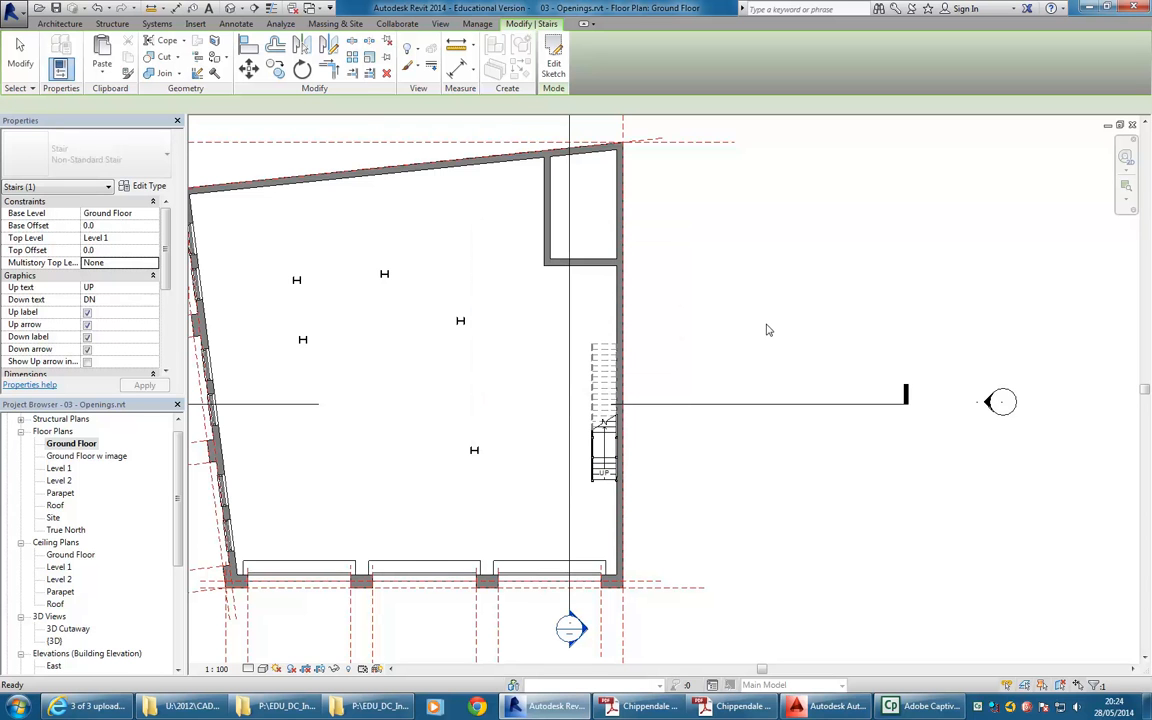
Step: In the 3D Cutaway view, set the Top Offset of both pasted upper staircases to 0
double_click(68, 628)
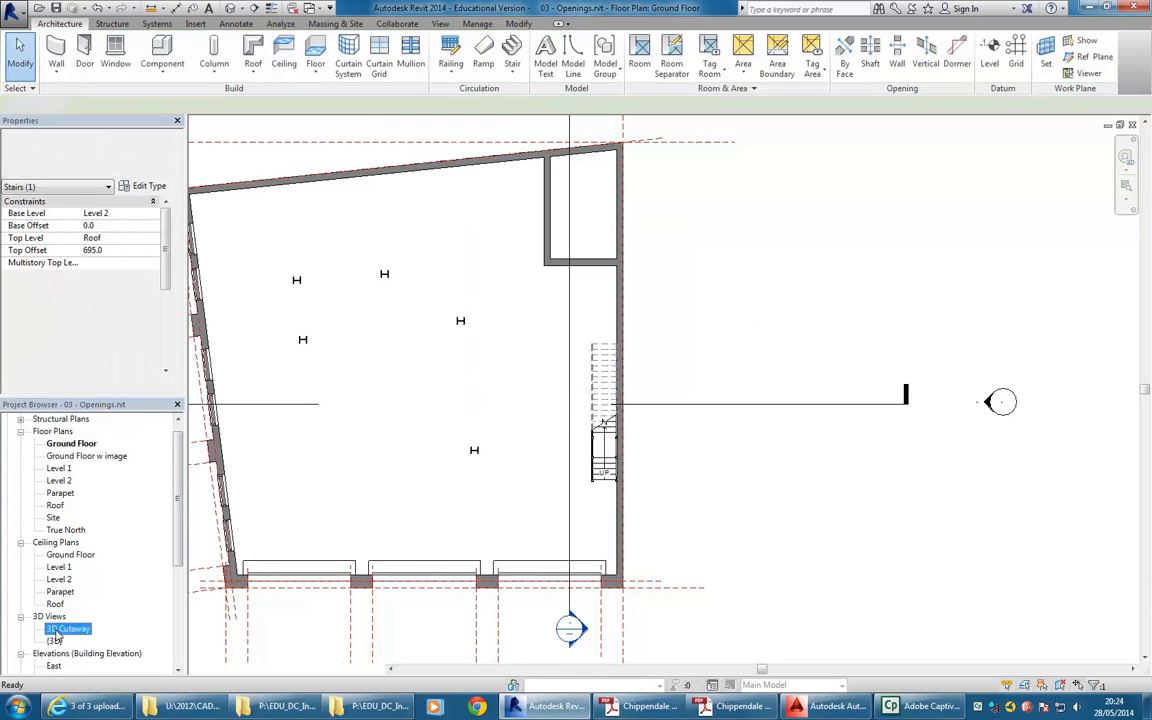
scroll(600, 360, up, 4)
middle_drag(600, 360, 640, 495)
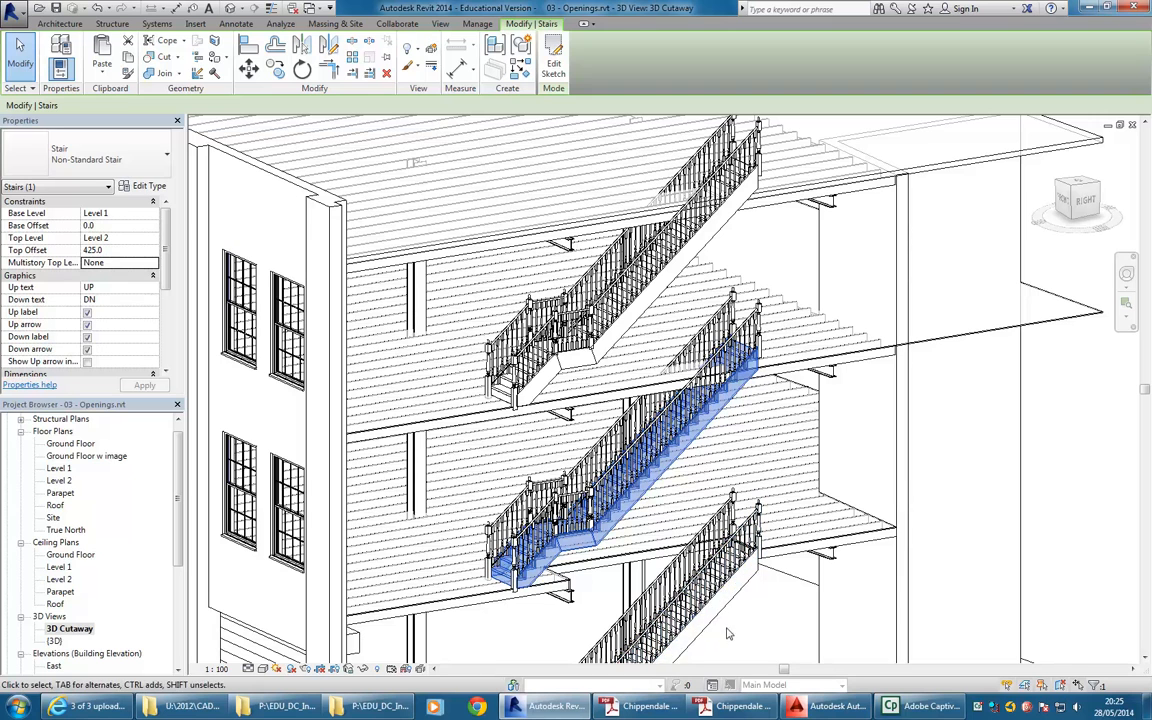
click(127, 250)
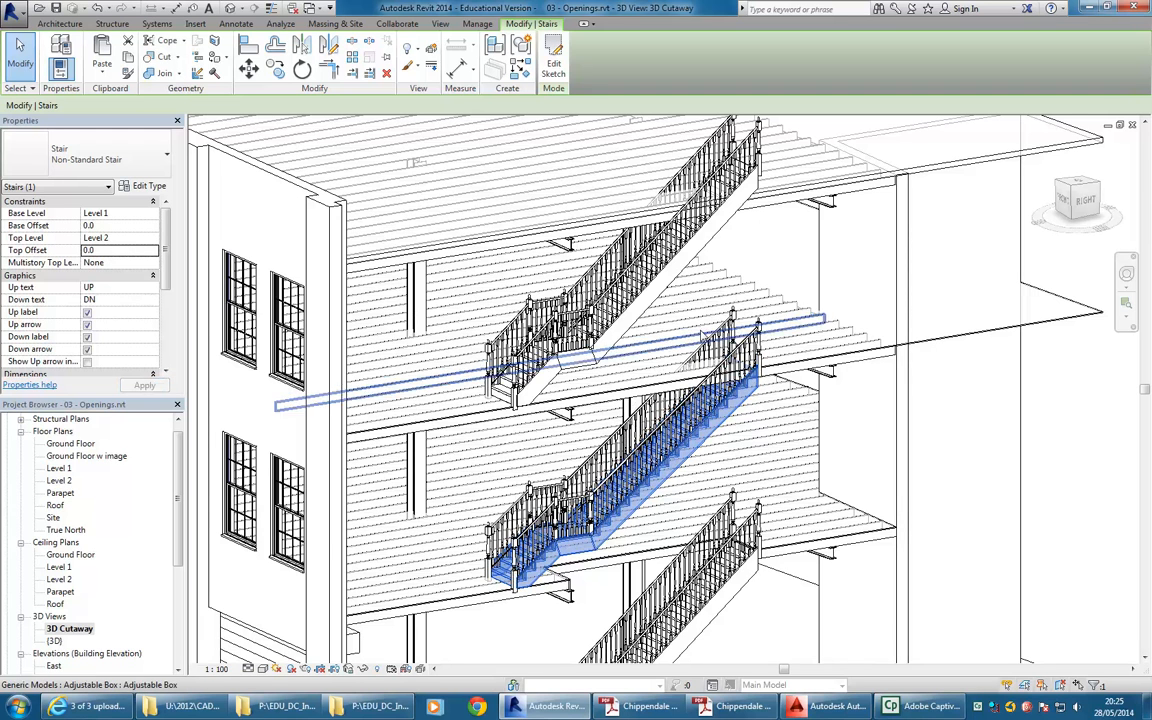
click(650, 303)
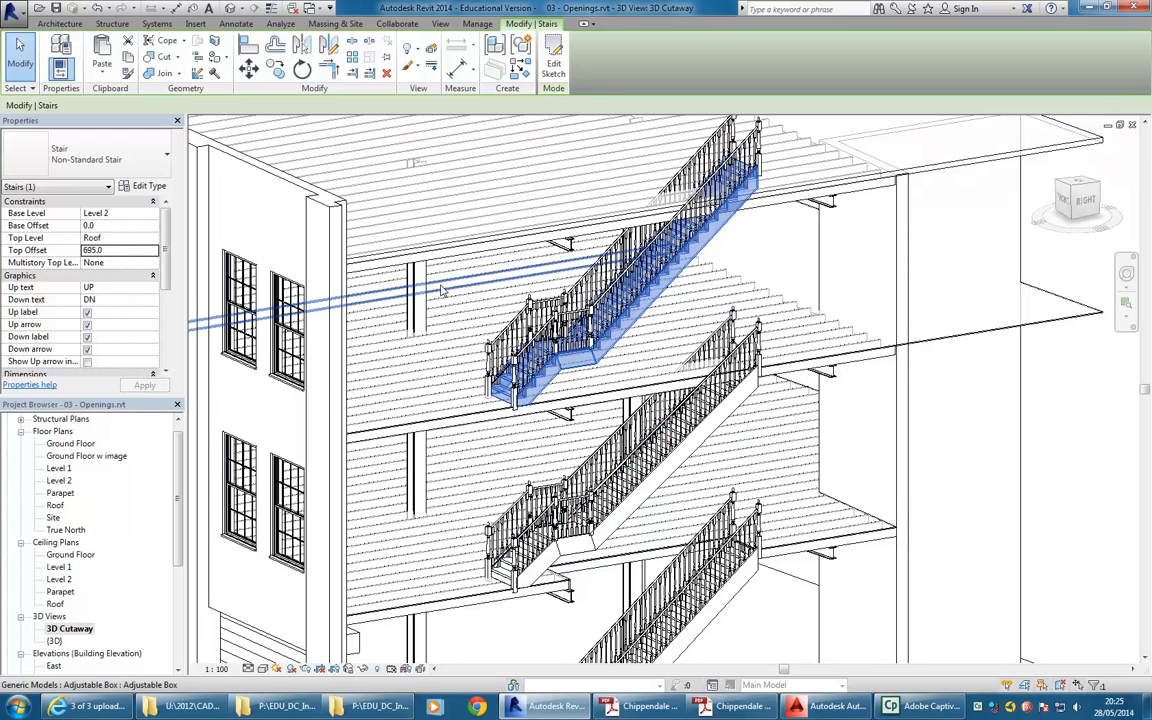
click(138, 250)
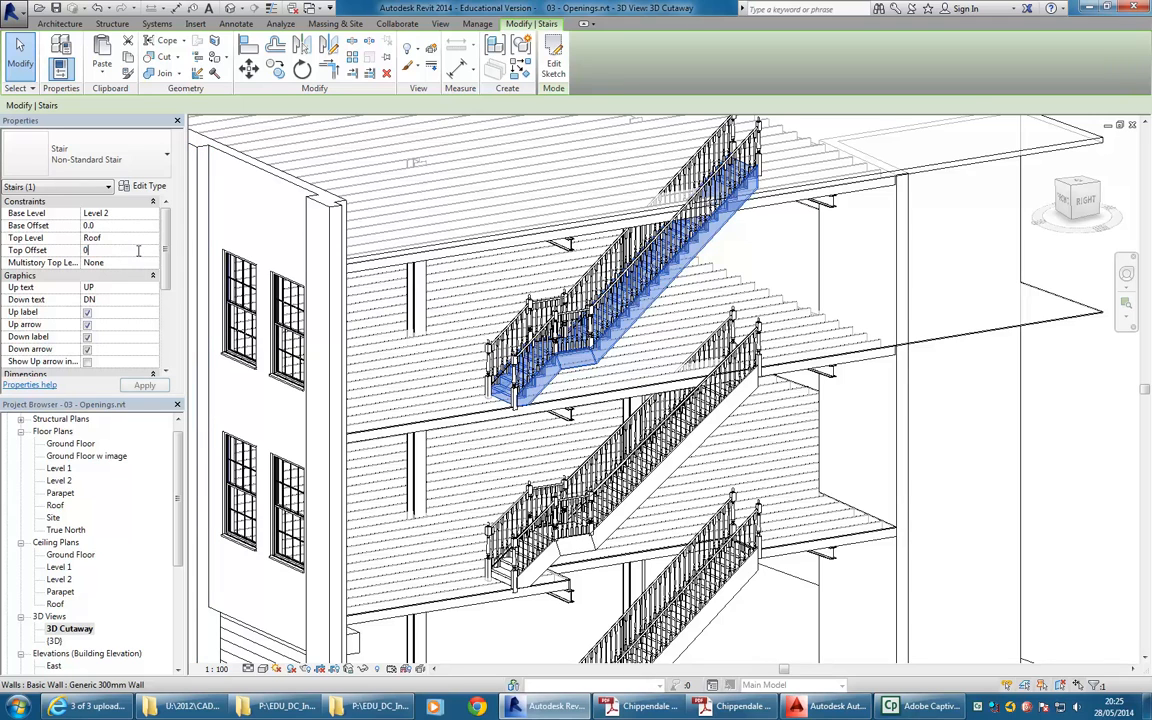
click(975, 390)
scroll(974, 387, down, 1)
middle_drag(974, 386, 963, 367)
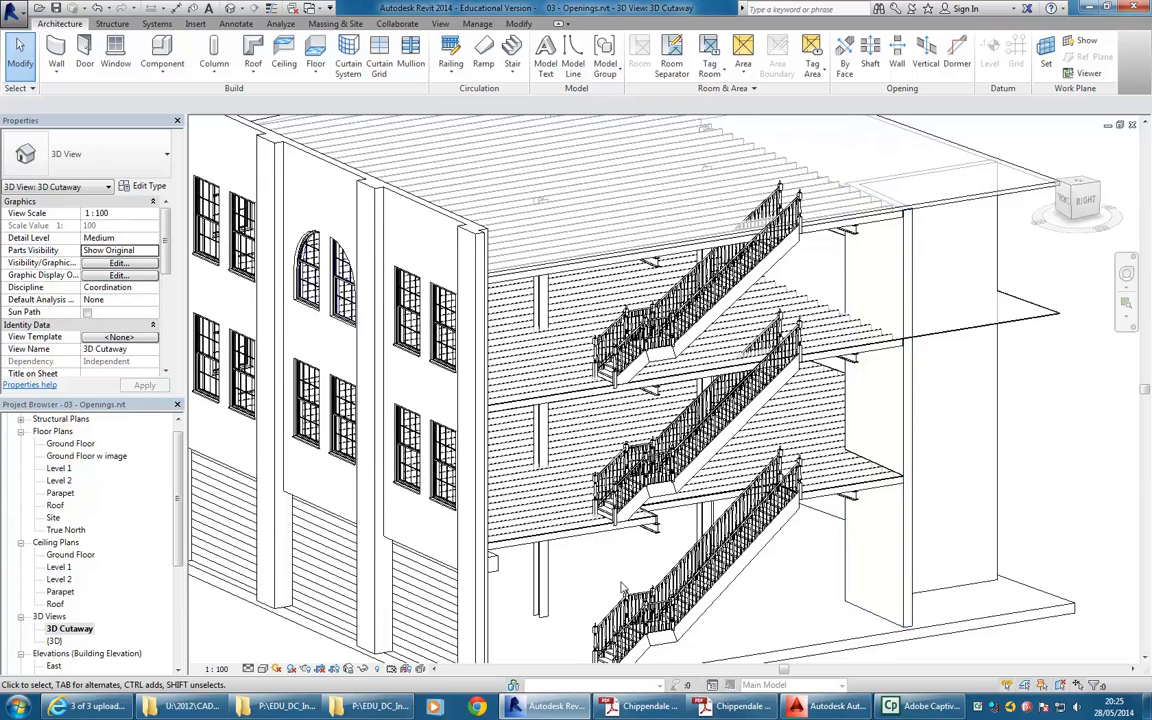
Step: Copy the Level 1 Timber Floorboards floor with its stair opening and paste it aligned to Level 2
scroll(627, 588, up, 2)
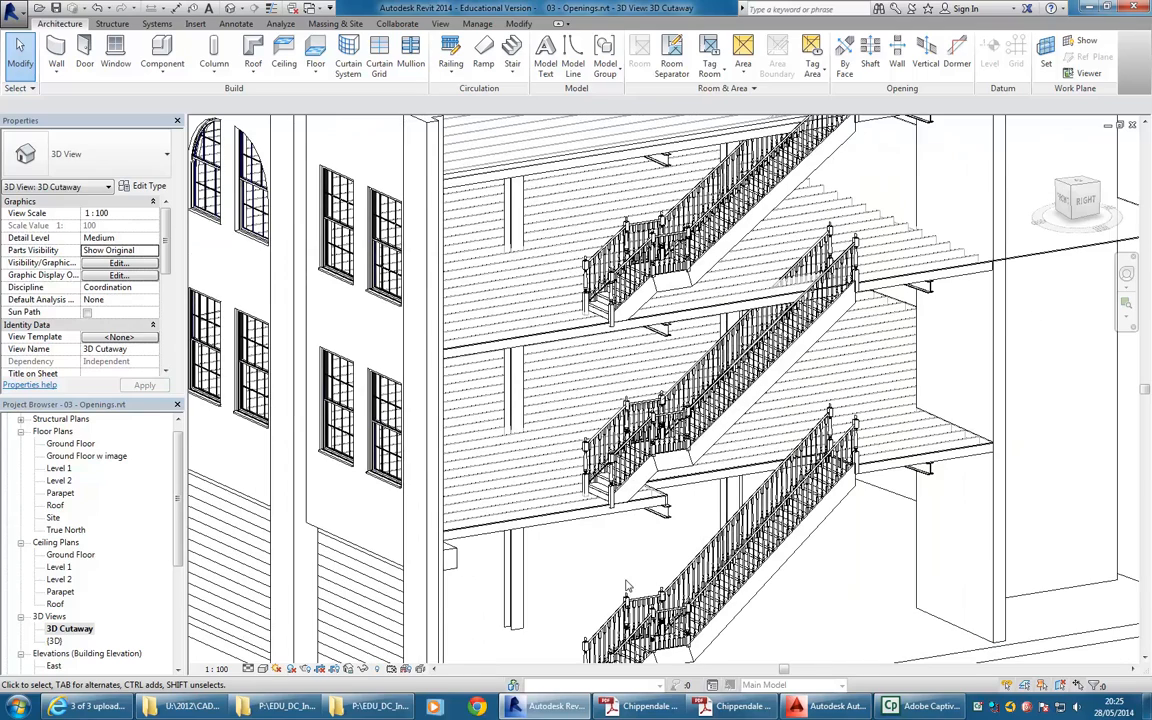
click(648, 498)
scroll(695, 499, down, 1)
middle_drag(695, 499, 671, 517)
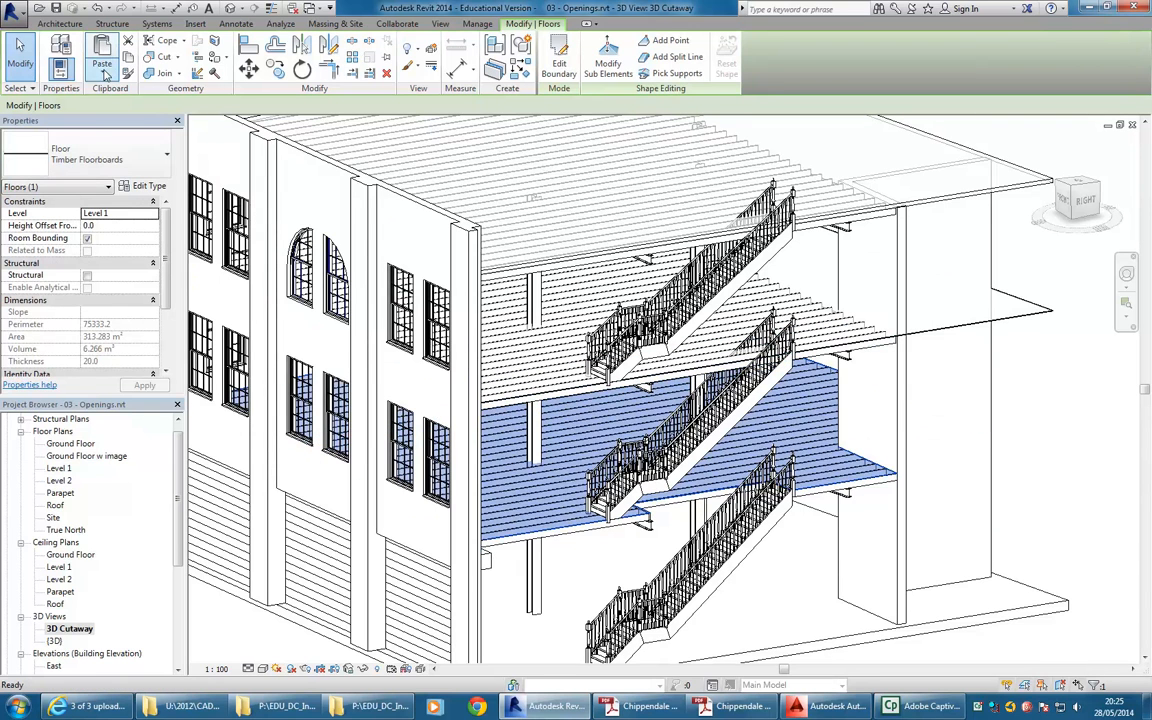
click(105, 75)
click(136, 123)
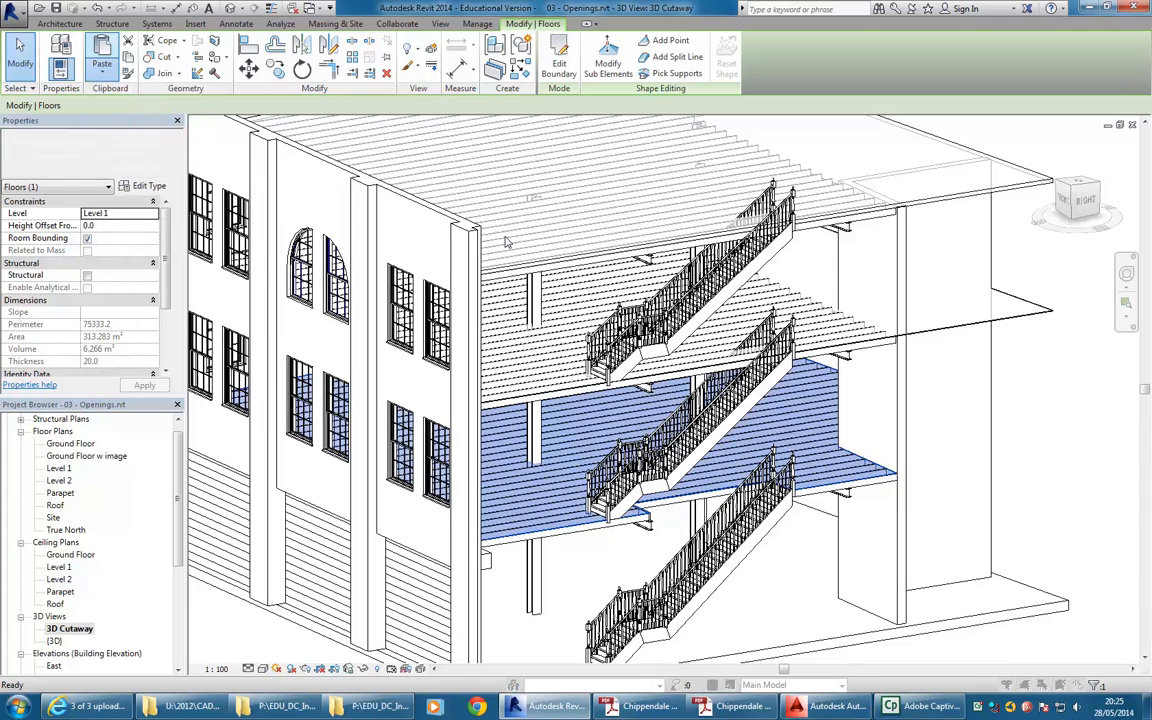
click(508, 269)
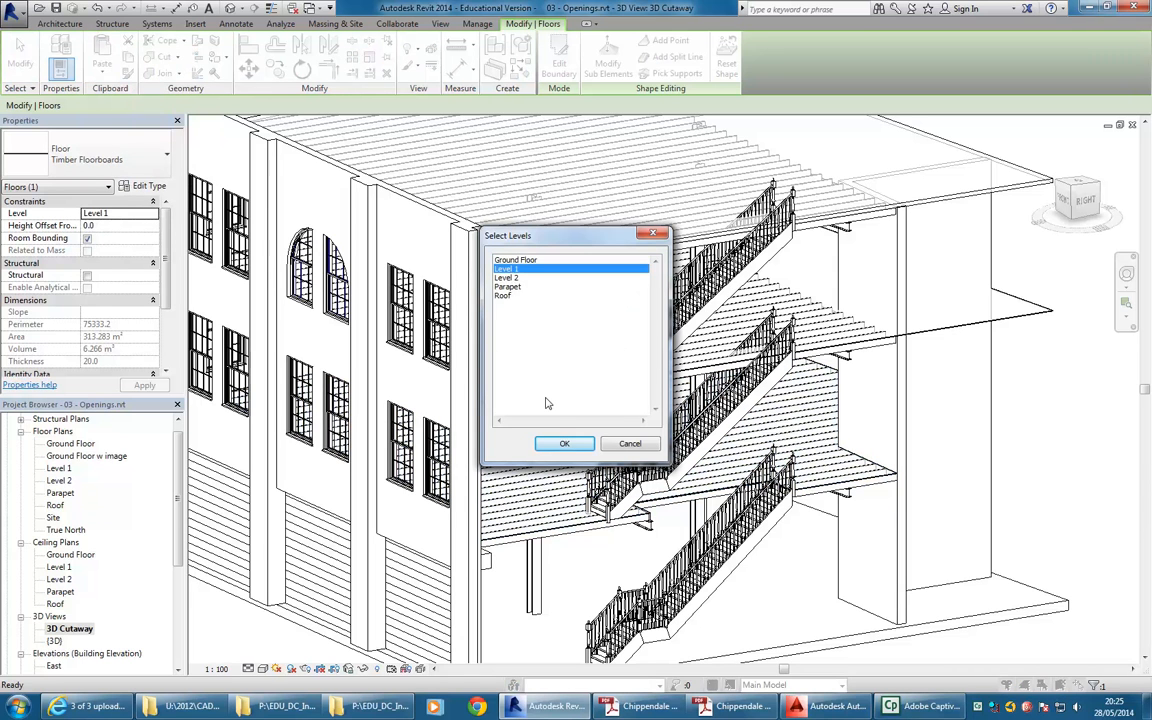
click(516, 278)
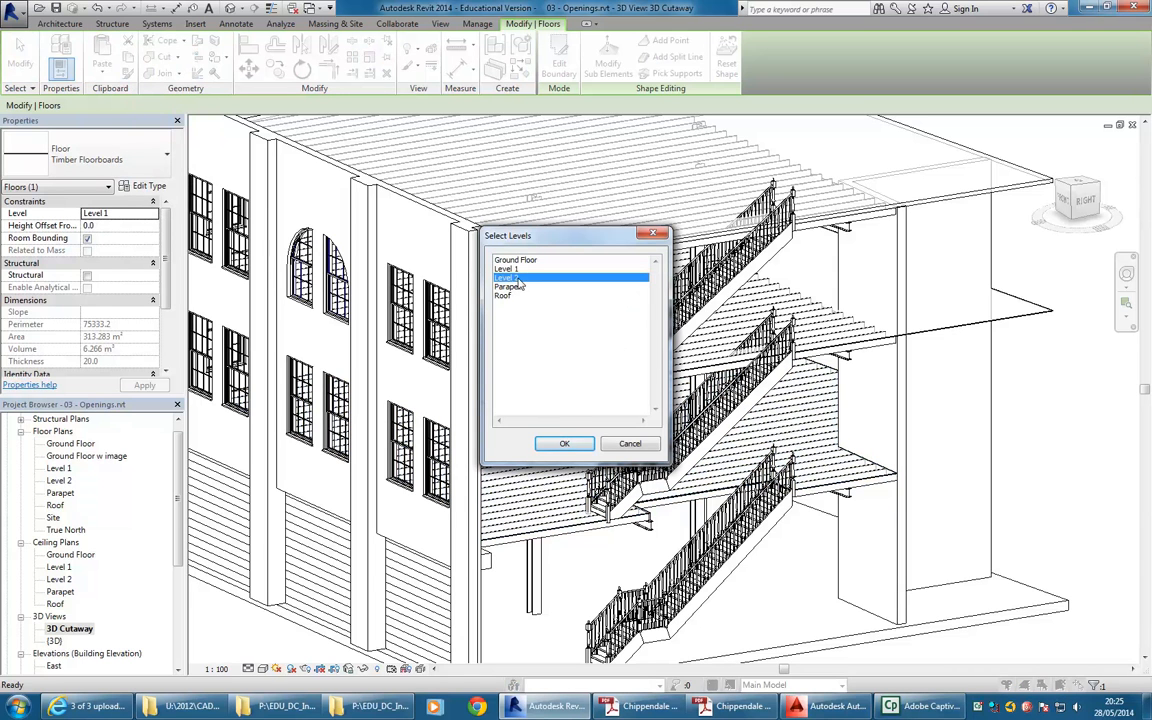
click(566, 444)
scroll(686, 372, up, 4)
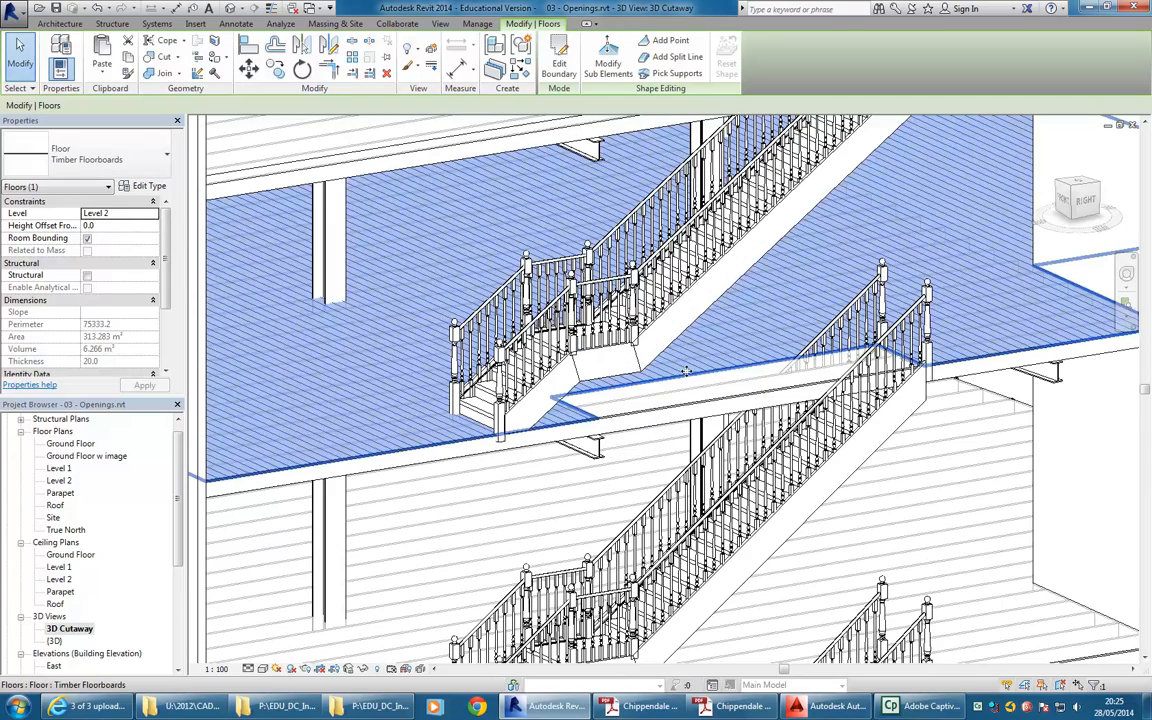
key(Escape)
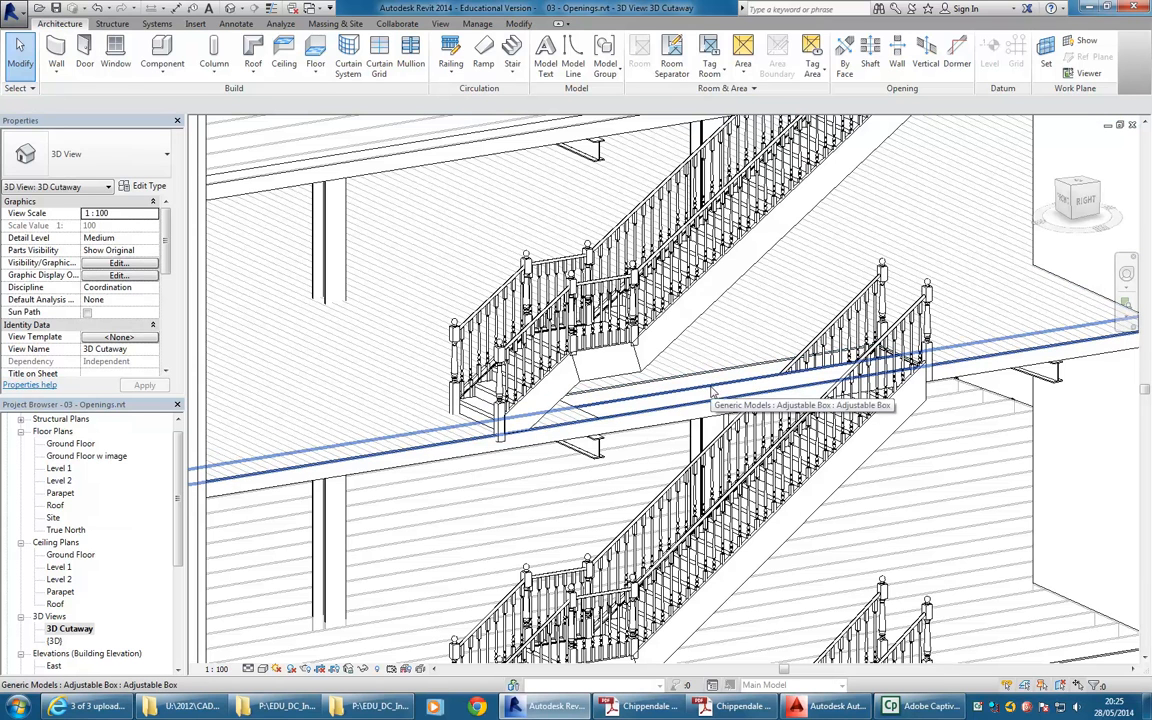
Step: Delete the Adjustable Box joists that run across the Level 2 stair opening
click(716, 392)
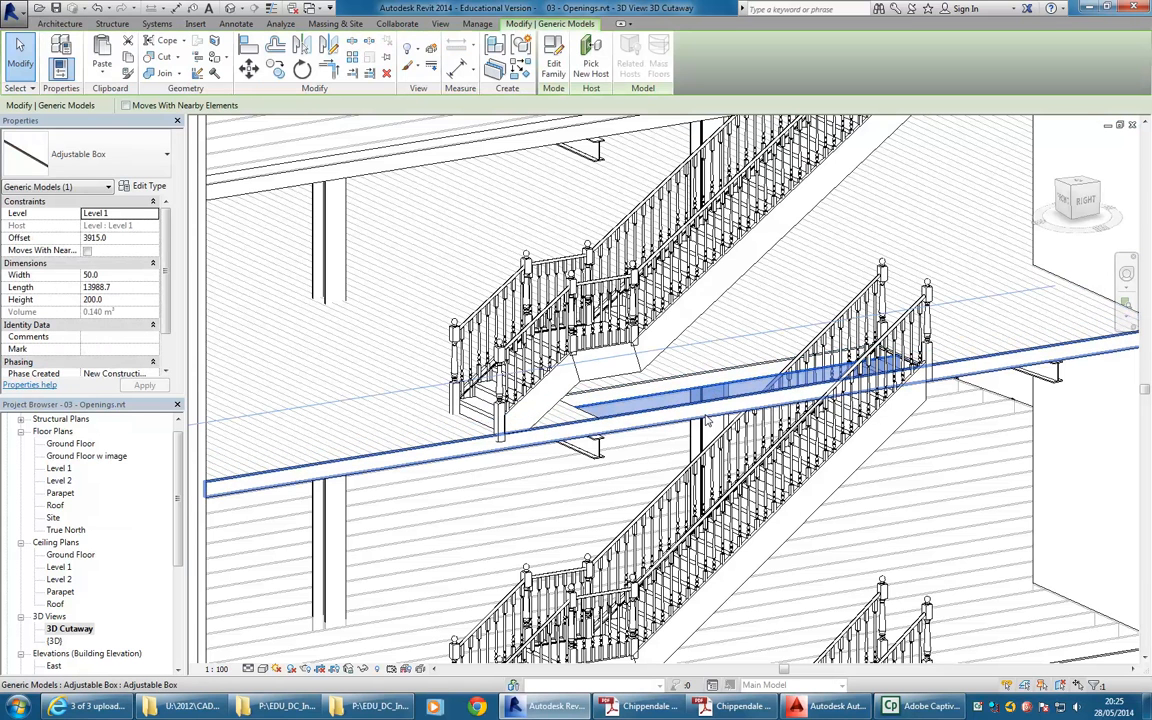
scroll(707, 420, down, 5)
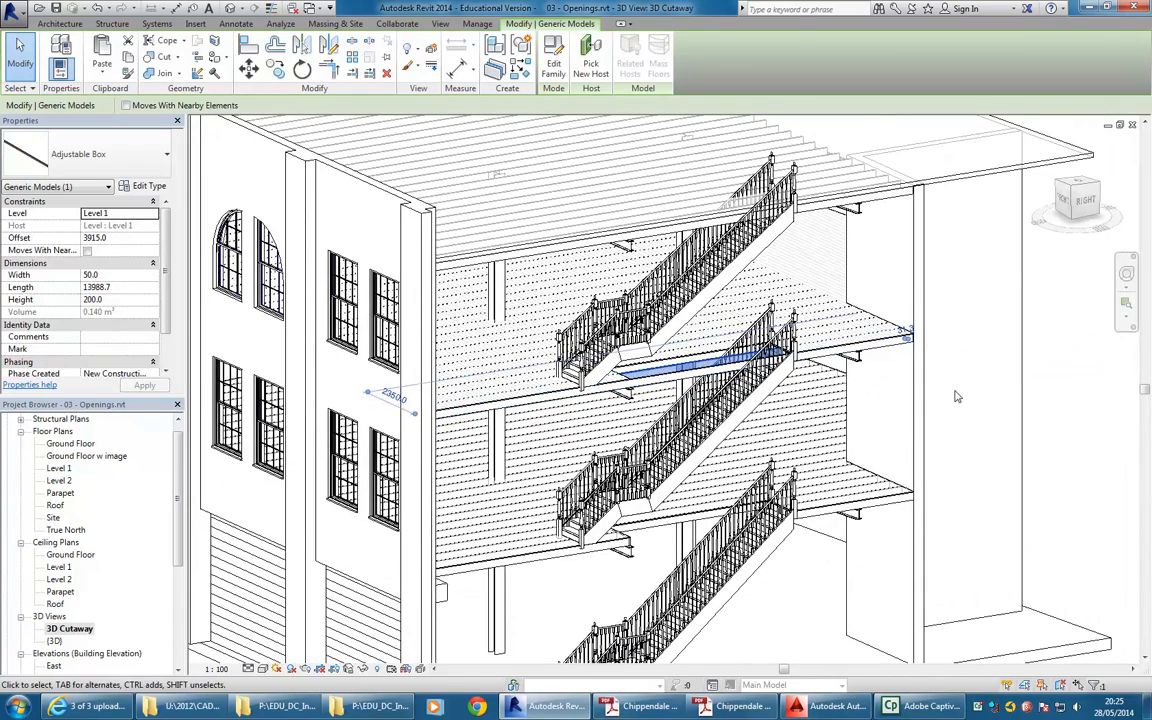
click(955, 396)
click(688, 372)
key(Escape)
click(680, 378)
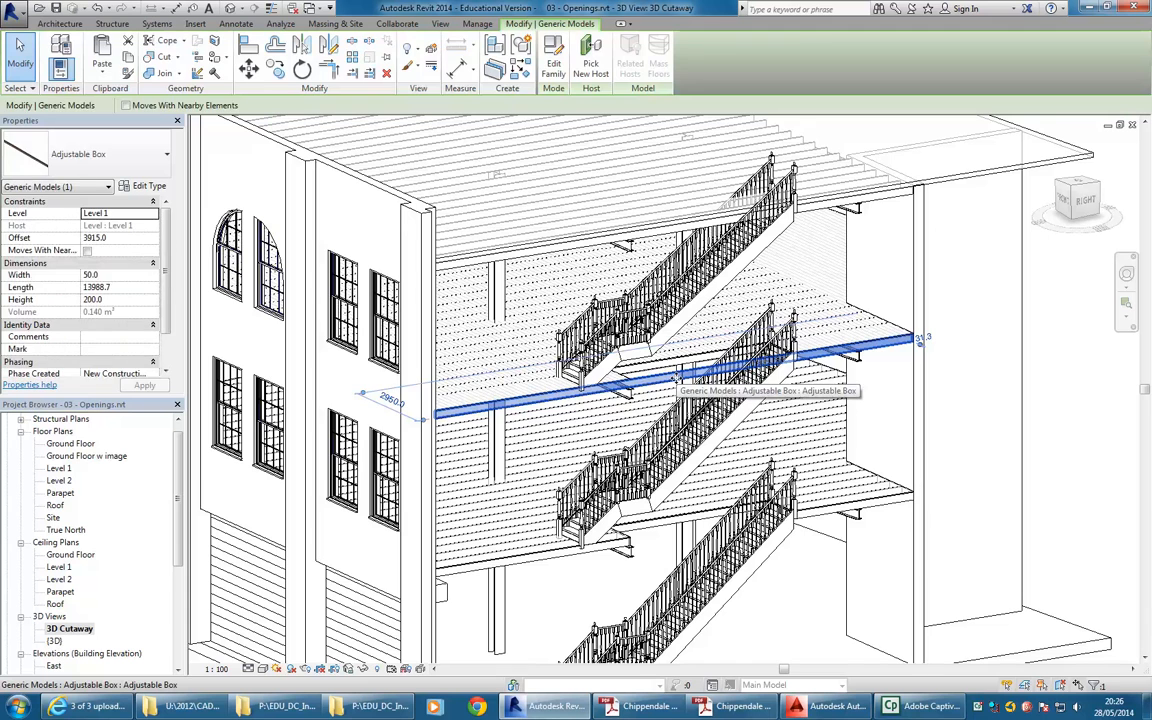
key(Escape)
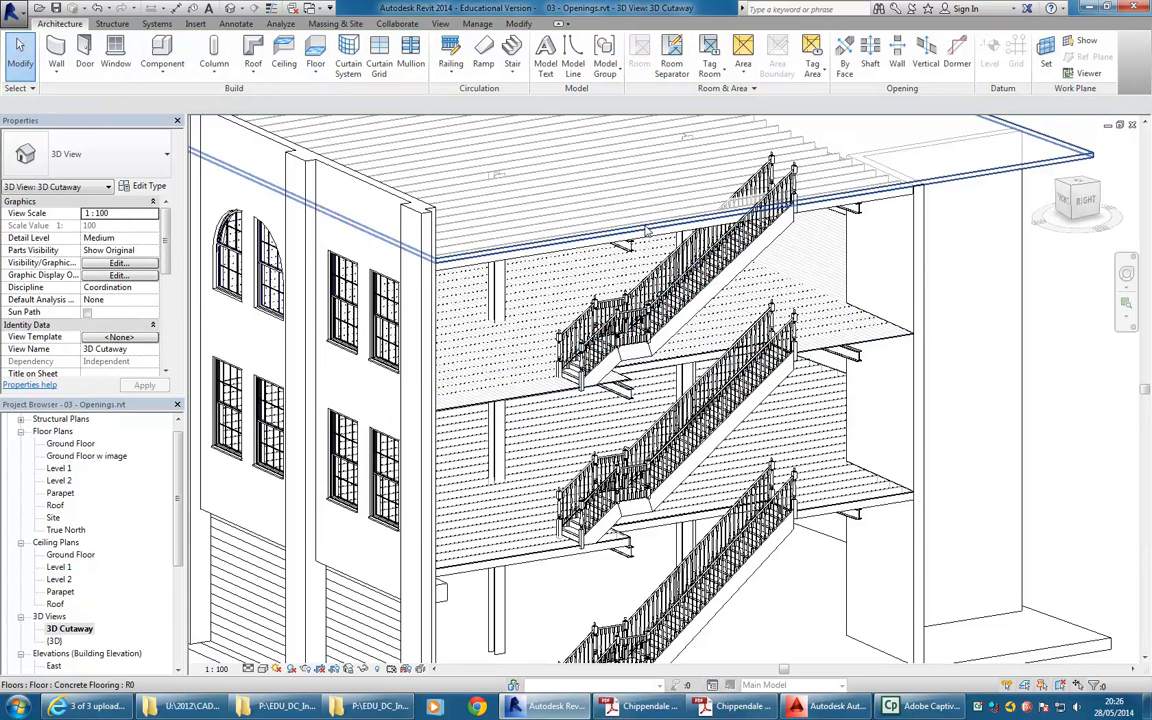
Step: Examine the roof joists, the three stacked staircases and the floor openings in the 3D Cutaway view
scroll(609, 195, down, 5)
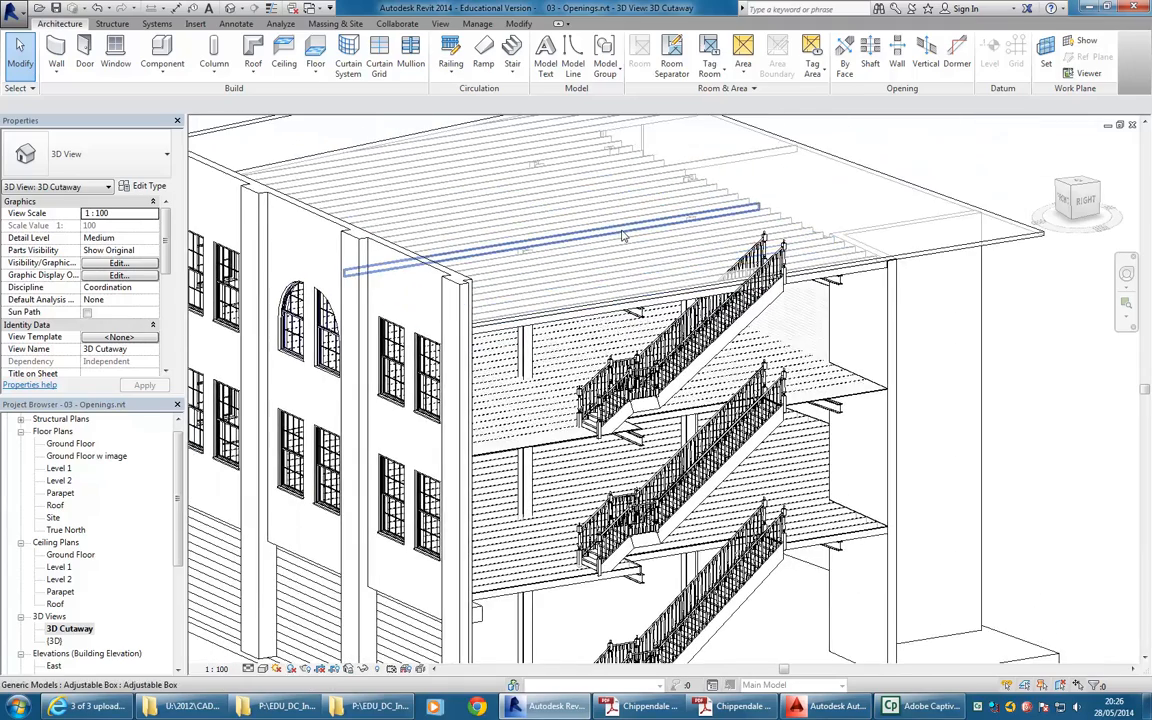
scroll(693, 383, up, 3)
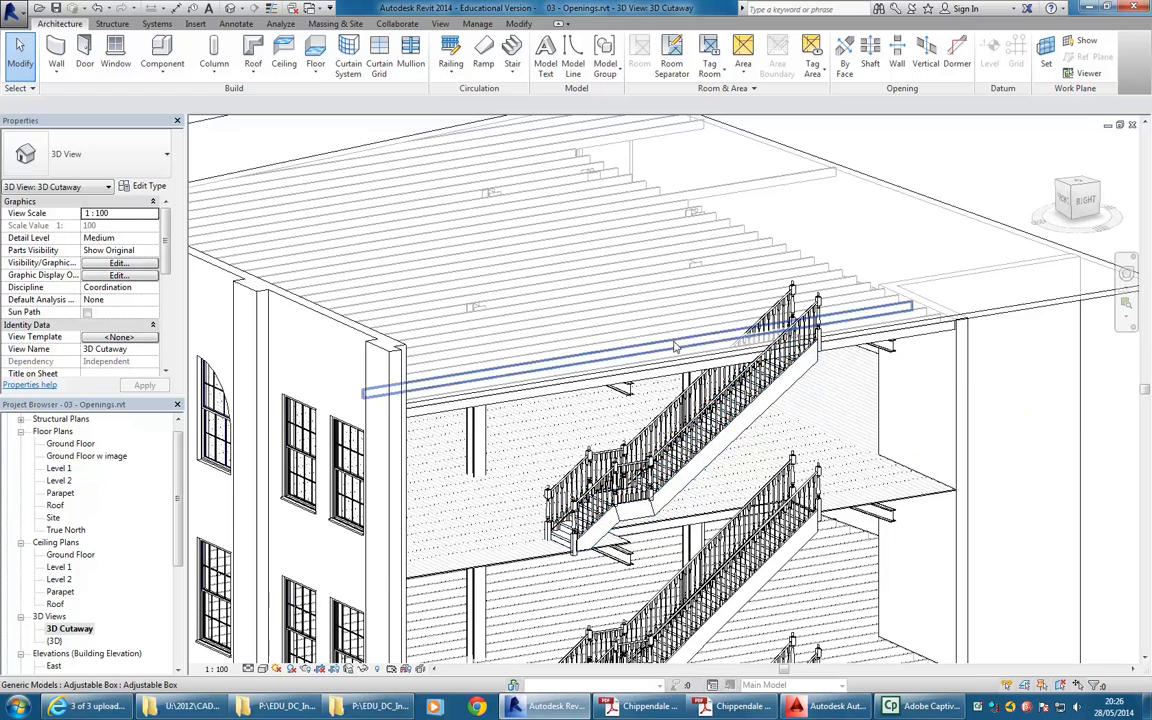
scroll(655, 372, down, 3)
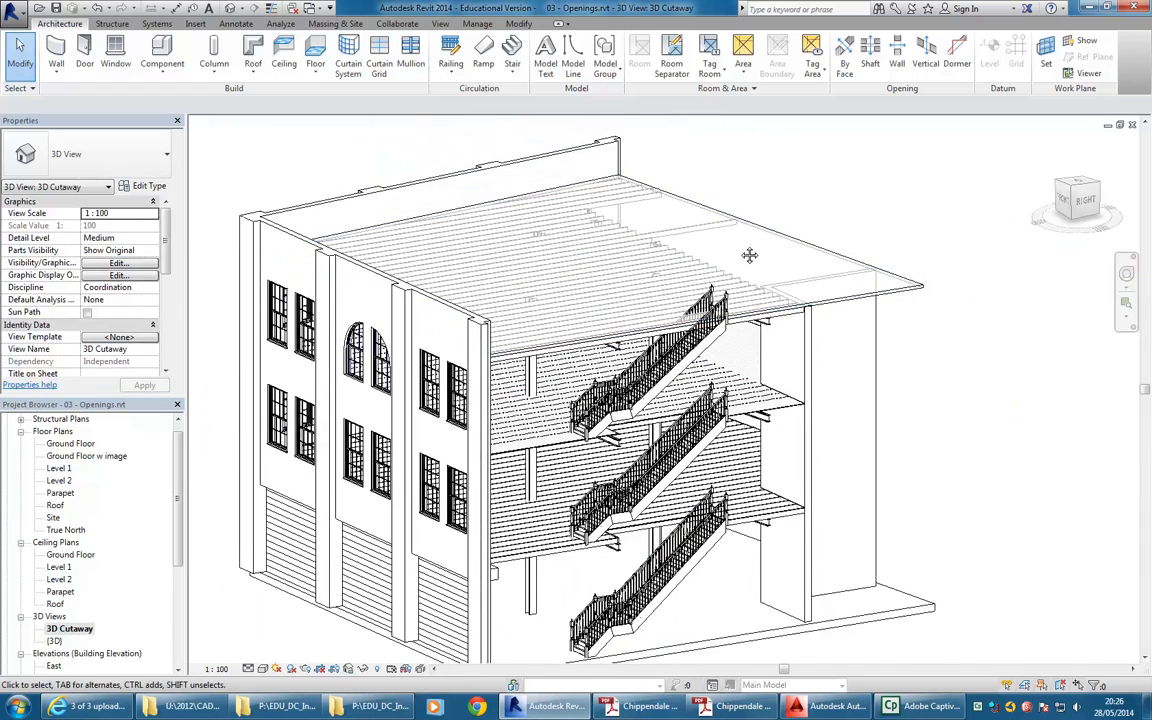
middle_drag(749, 255, 746, 263)
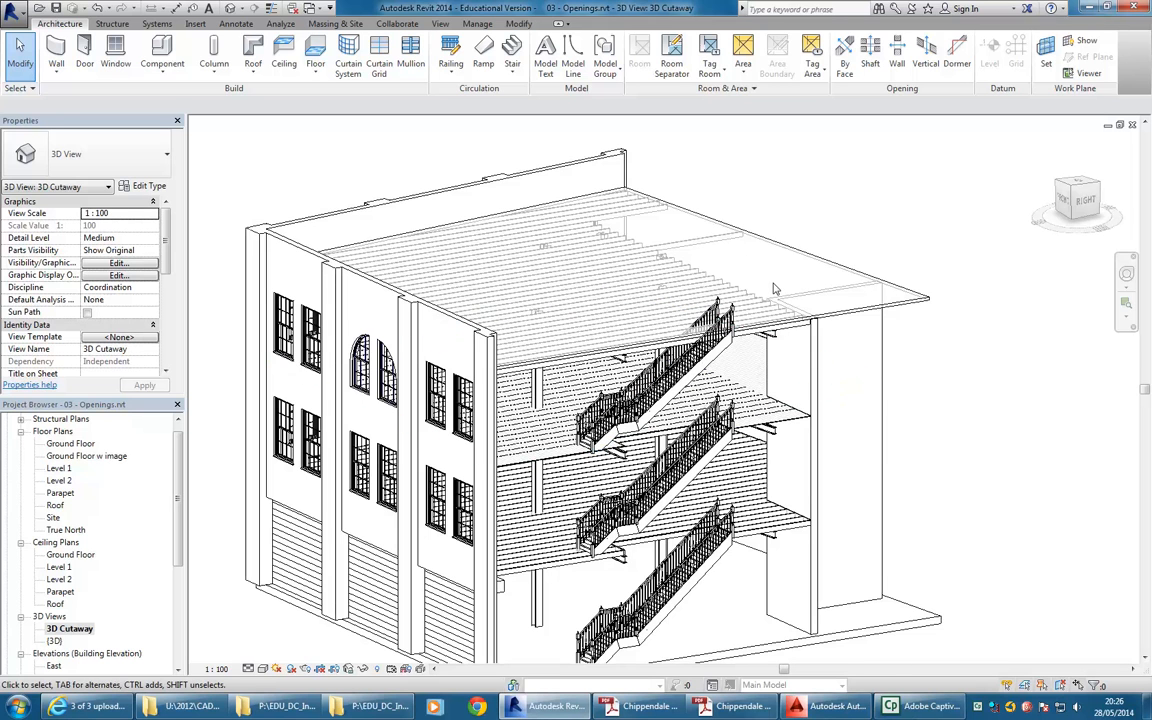
middle_drag(748, 250, 762, 262)
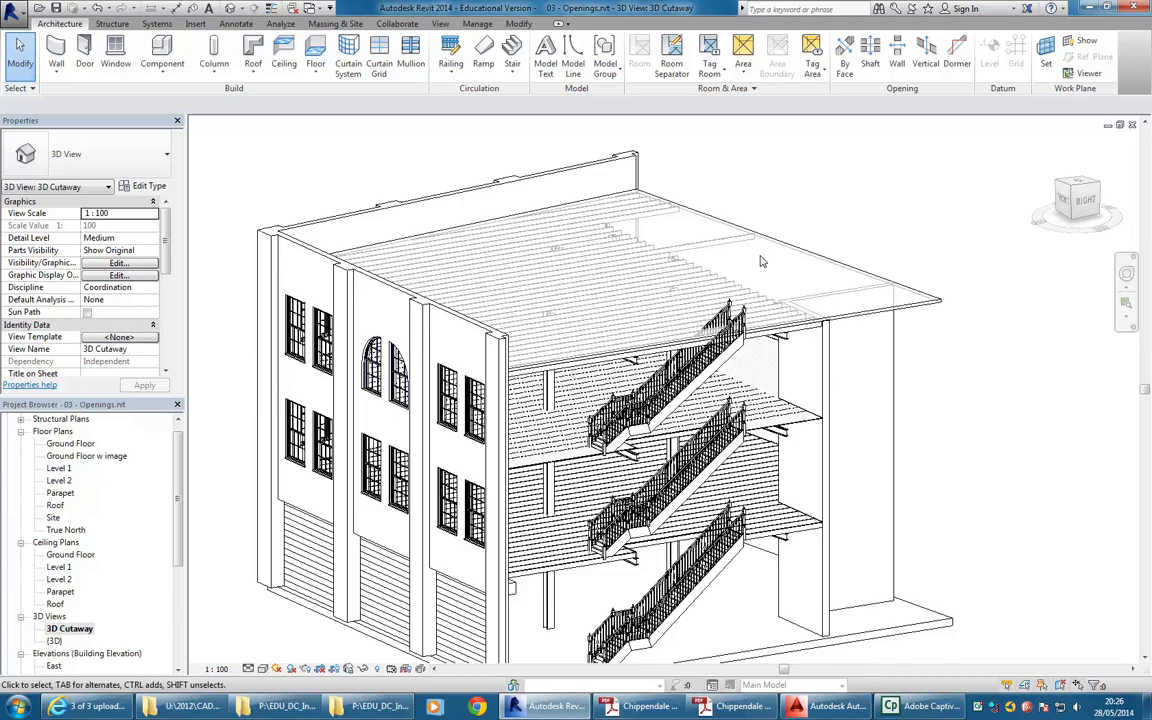
scroll(760, 262, down, 3)
scroll(755, 260, up, 3)
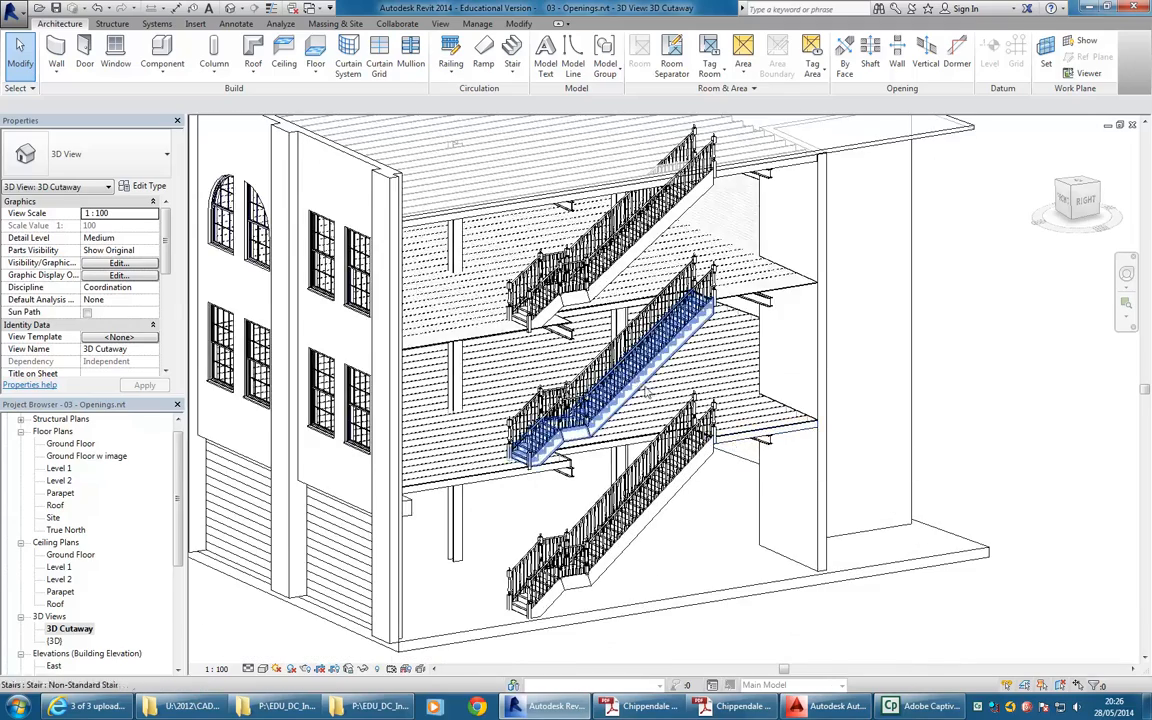
scroll(645, 392, up, 2)
shift+middle_drag(640, 387, 708, 420)
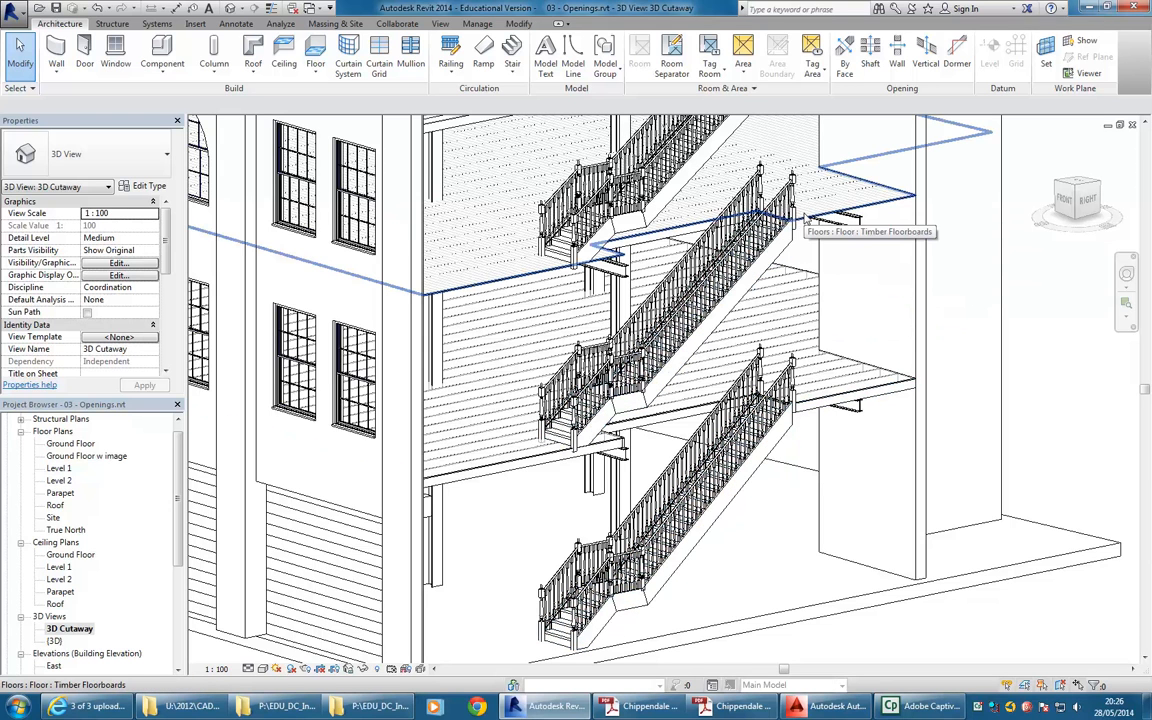
click(715, 522)
click(769, 551)
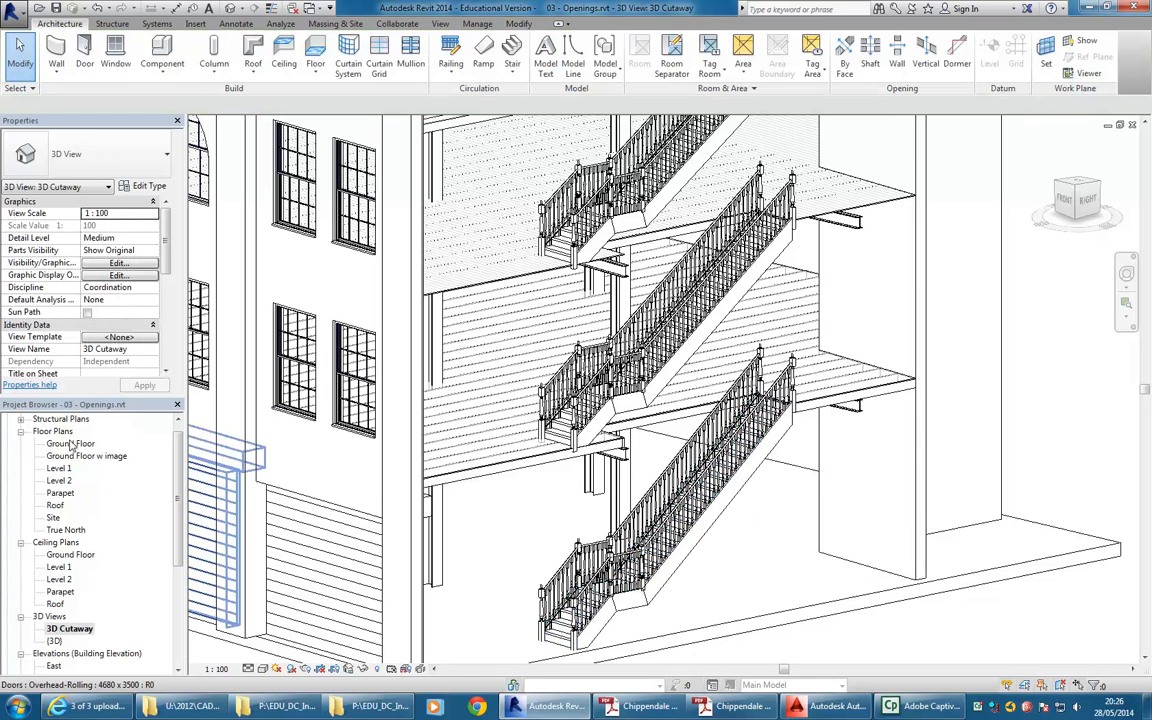
Step: In the Ground Floor plan, place a camera at the foot of the staircase, aimed diagonally towards the rear wall
double_click(70, 444)
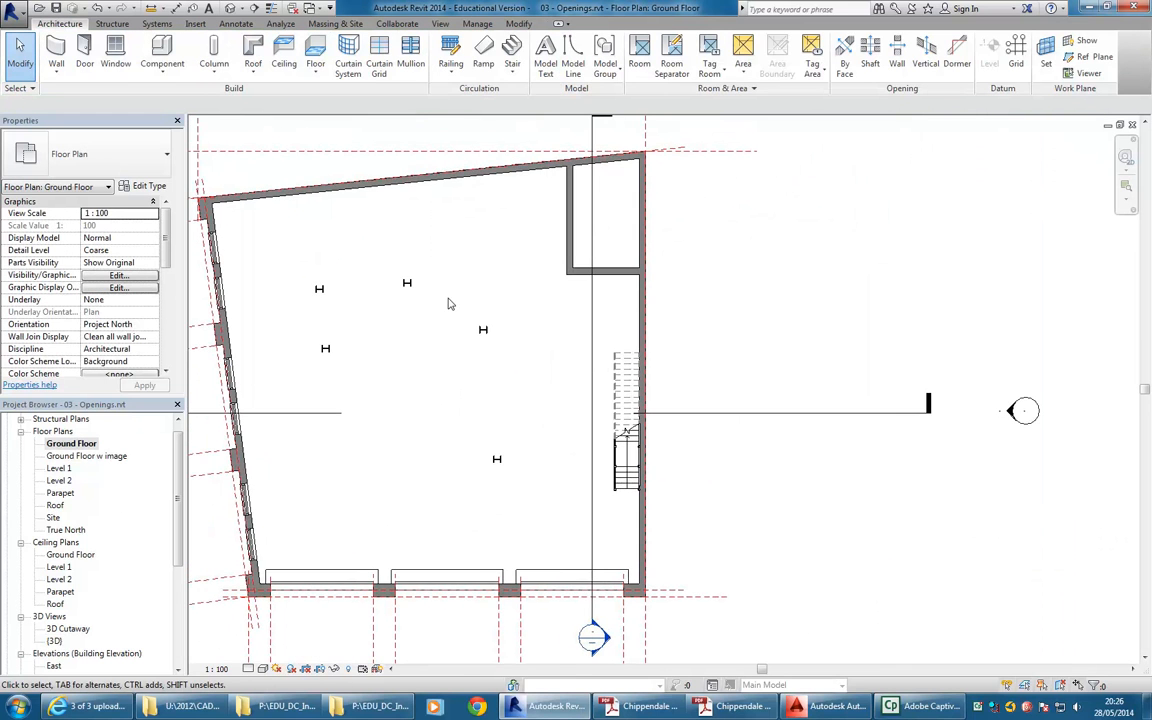
click(243, 10)
click(258, 39)
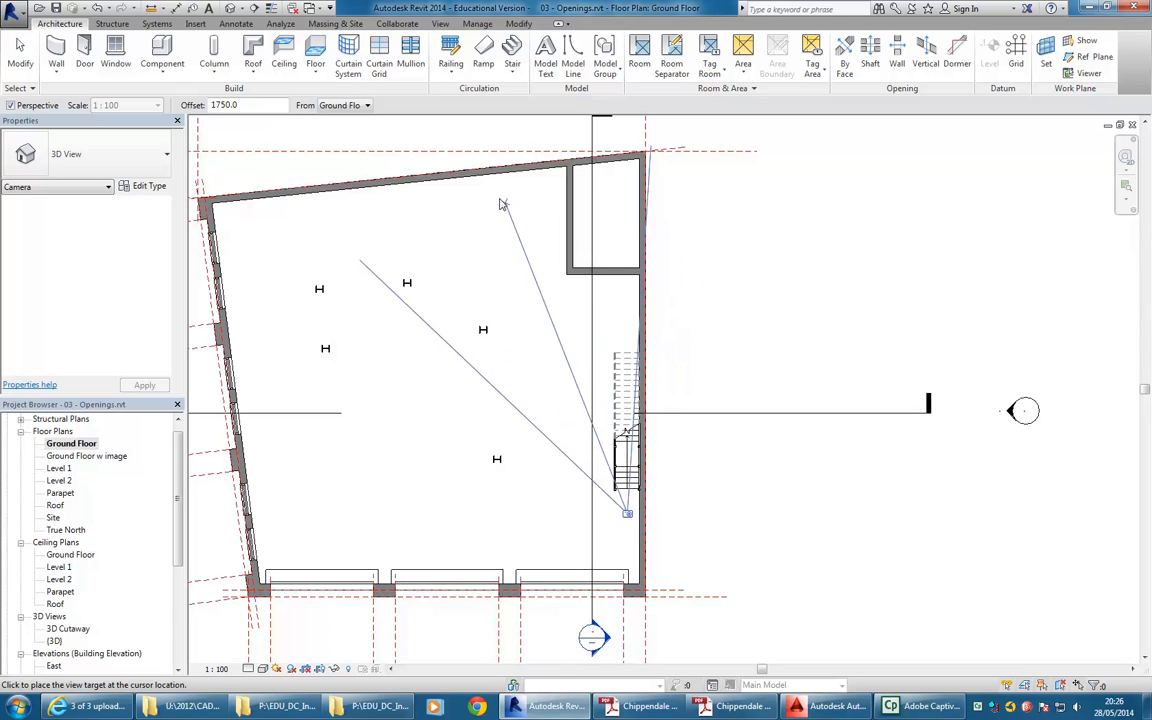
click(462, 152)
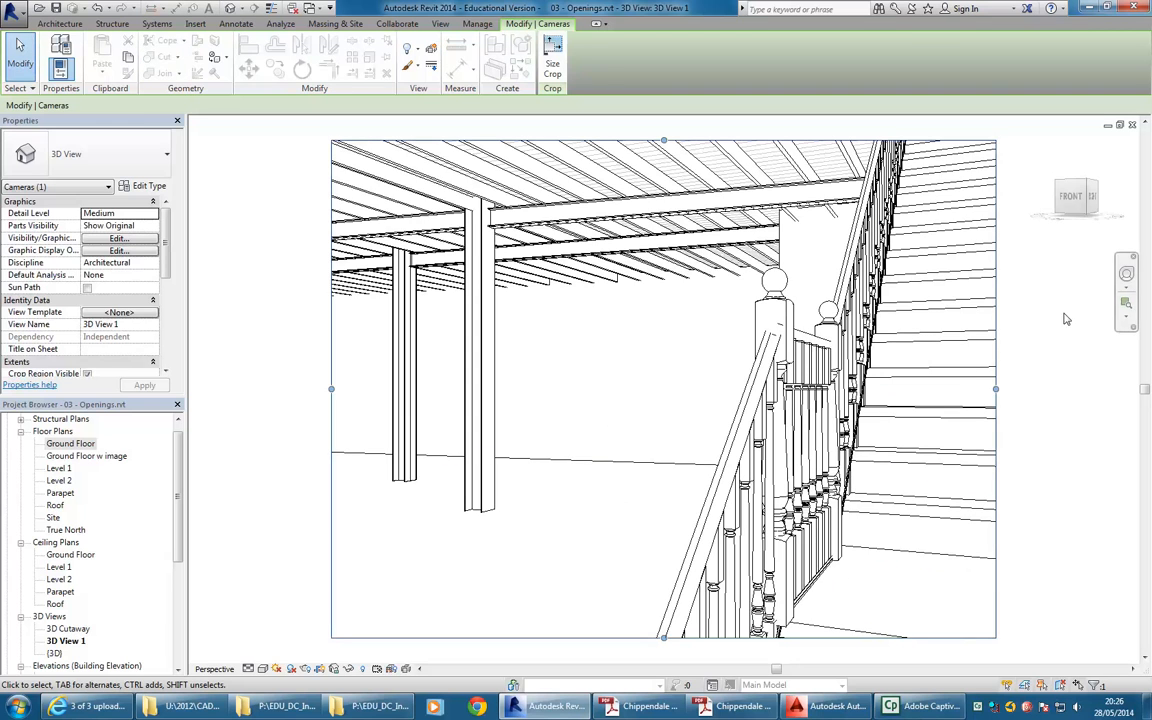
Step: Tilt the camera view upward with the Look tool to show more of the ceiling joists and stair flight
click(1126, 273)
drag(634, 372, 597, 374)
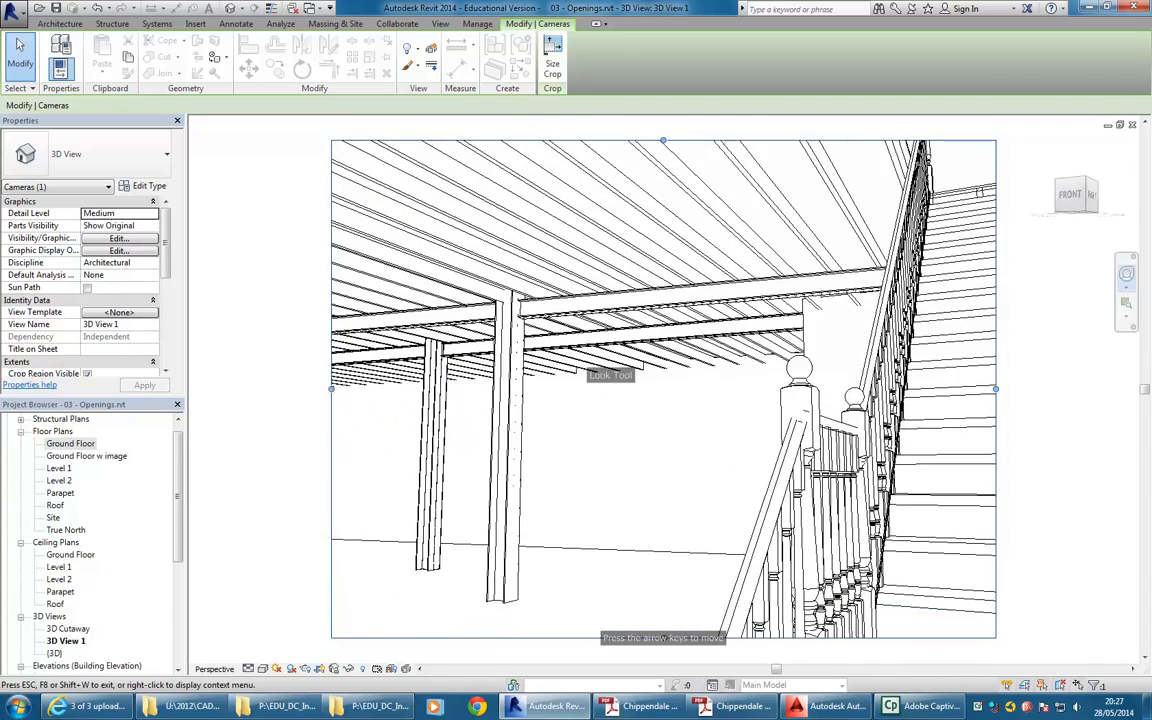
scroll(611, 332, down, 3)
middle_drag(611, 332, 598, 353)
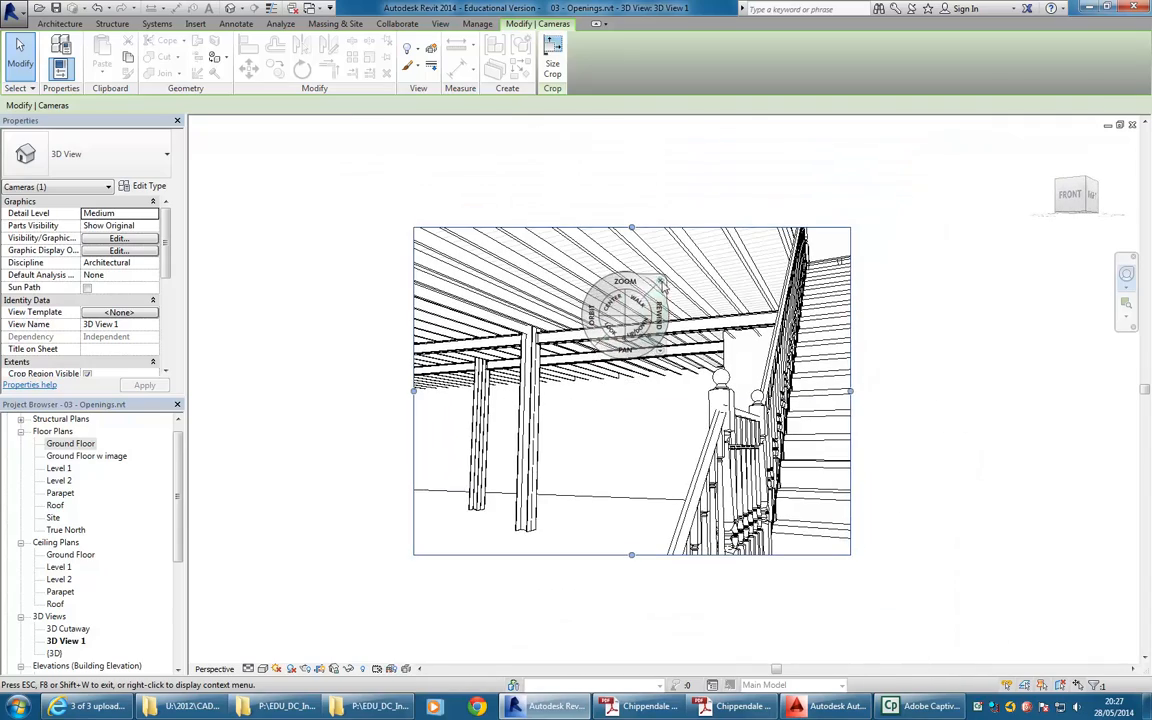
click(661, 282)
Step: Enlarge the camera view's crop region on all four sides to show the whole stair flight and the columns
scroll(661, 284, down, 1)
middle_drag(661, 284, 544, 377)
drag(519, 329, 509, 177)
scroll(502, 393, down, 1)
drag(660, 395, 720, 380)
drag(599, 537, 599, 585)
drag(420, 395, 330, 395)
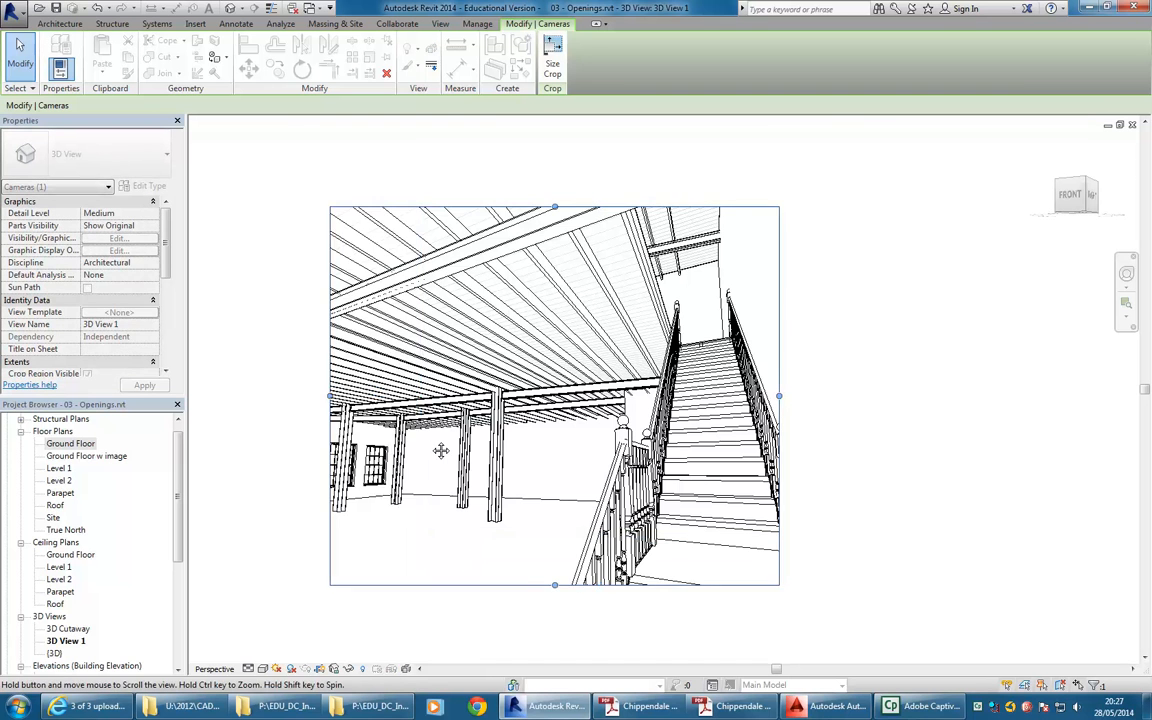
Step: Delete the railing along the wall side of the ground-floor stair flight
scroll(514, 470, up, 2)
click(524, 497)
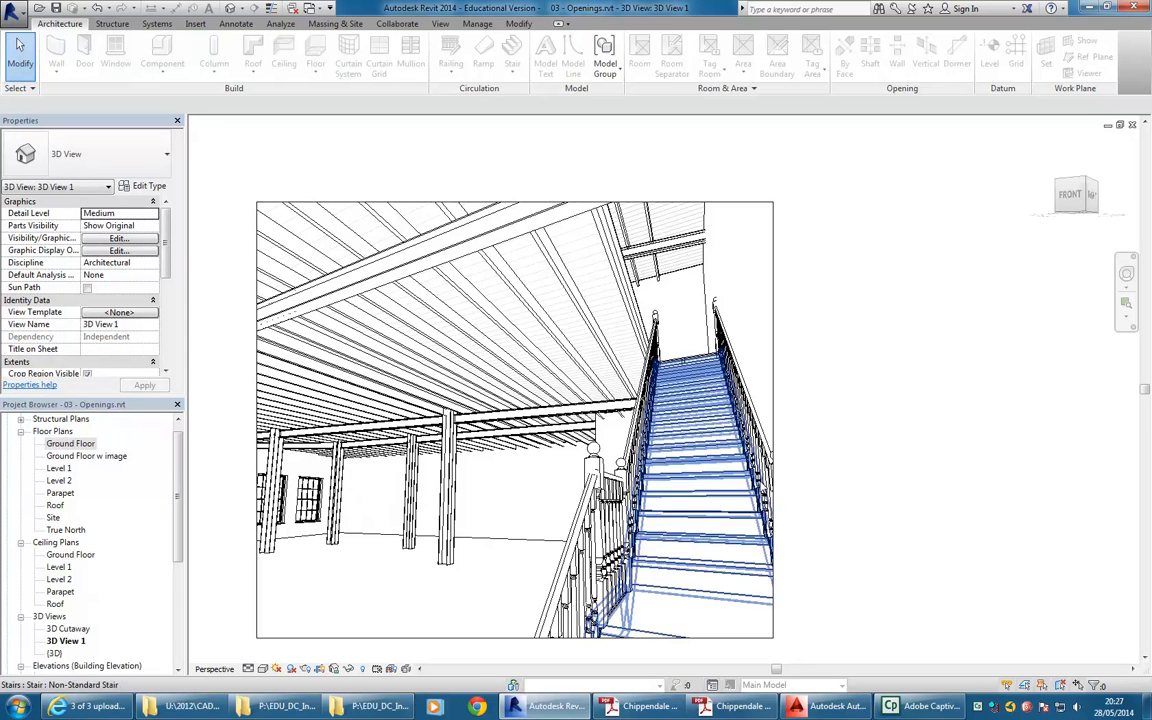
click(715, 552)
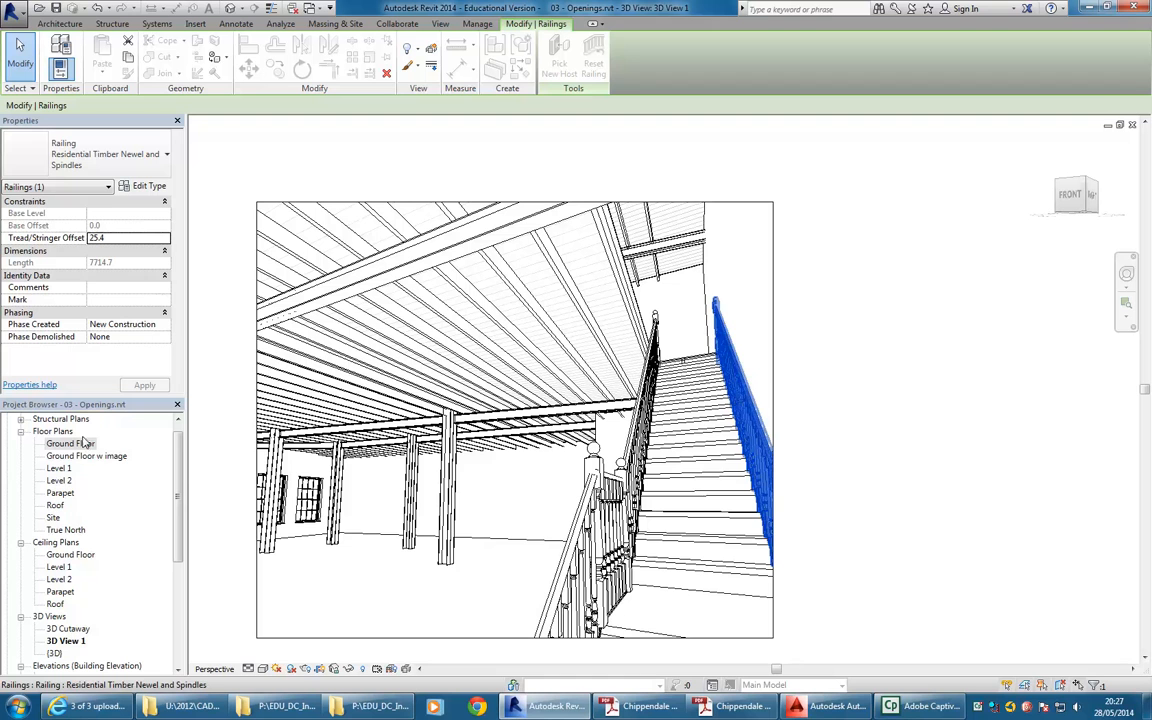
key(Delete)
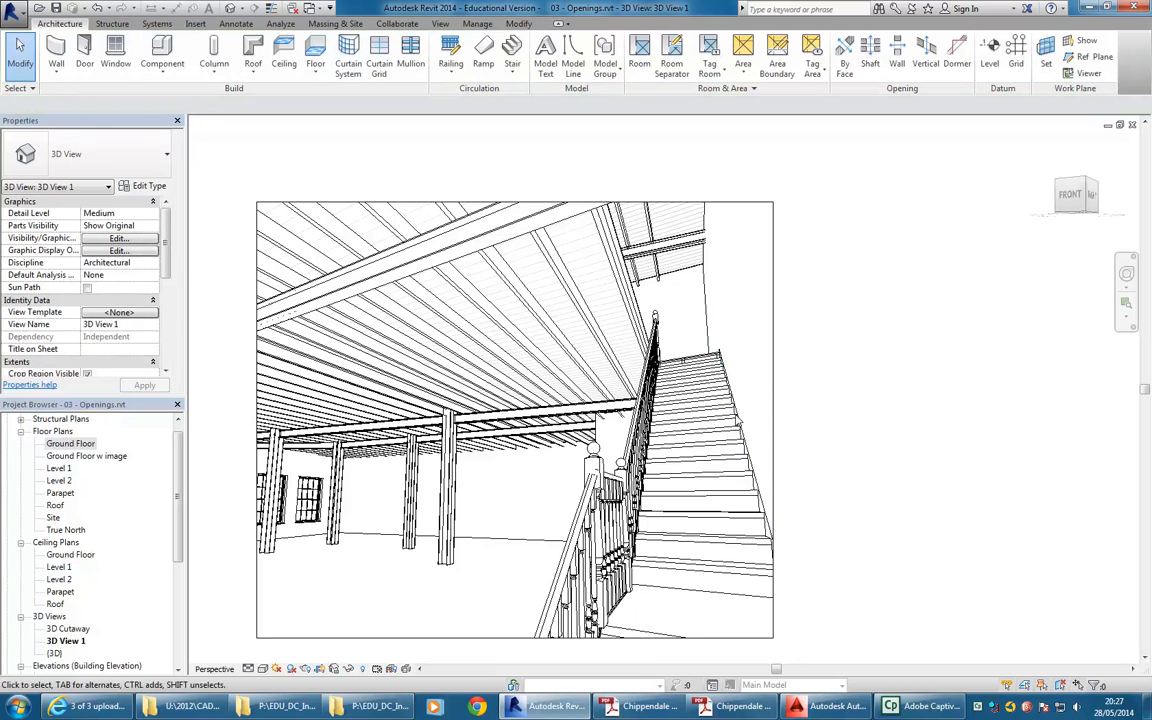
Step: Set the Right Stringer of the Non-Standard Stair type to None
click(715, 466)
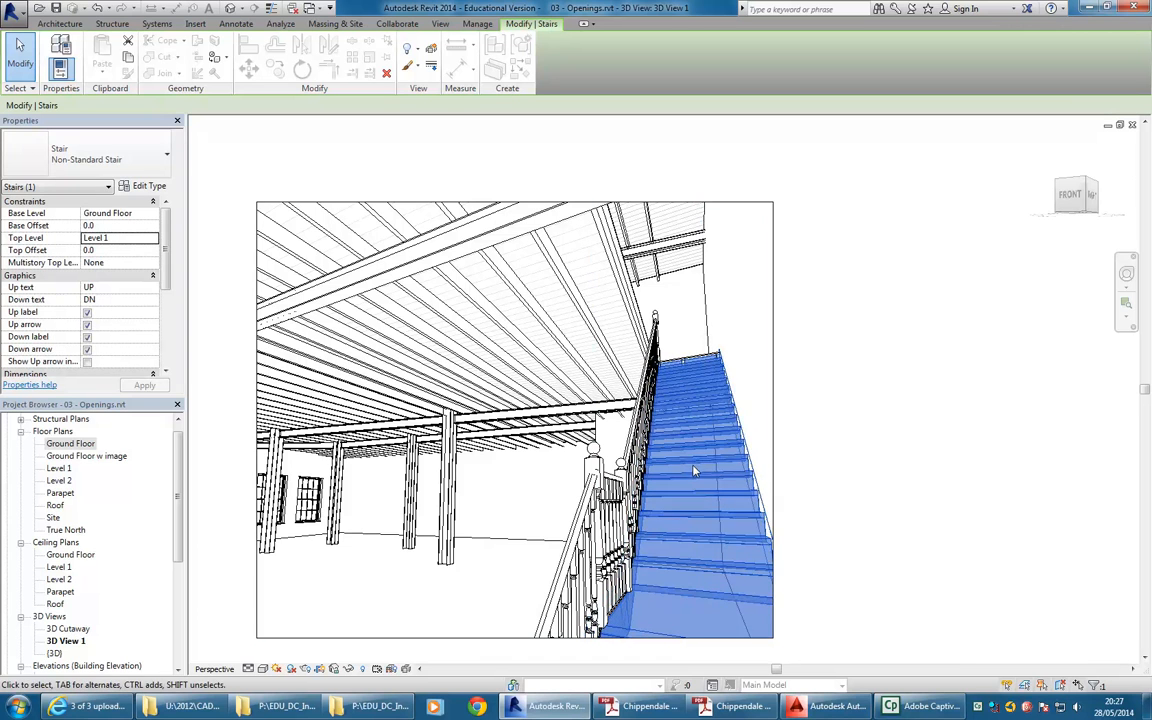
click(145, 186)
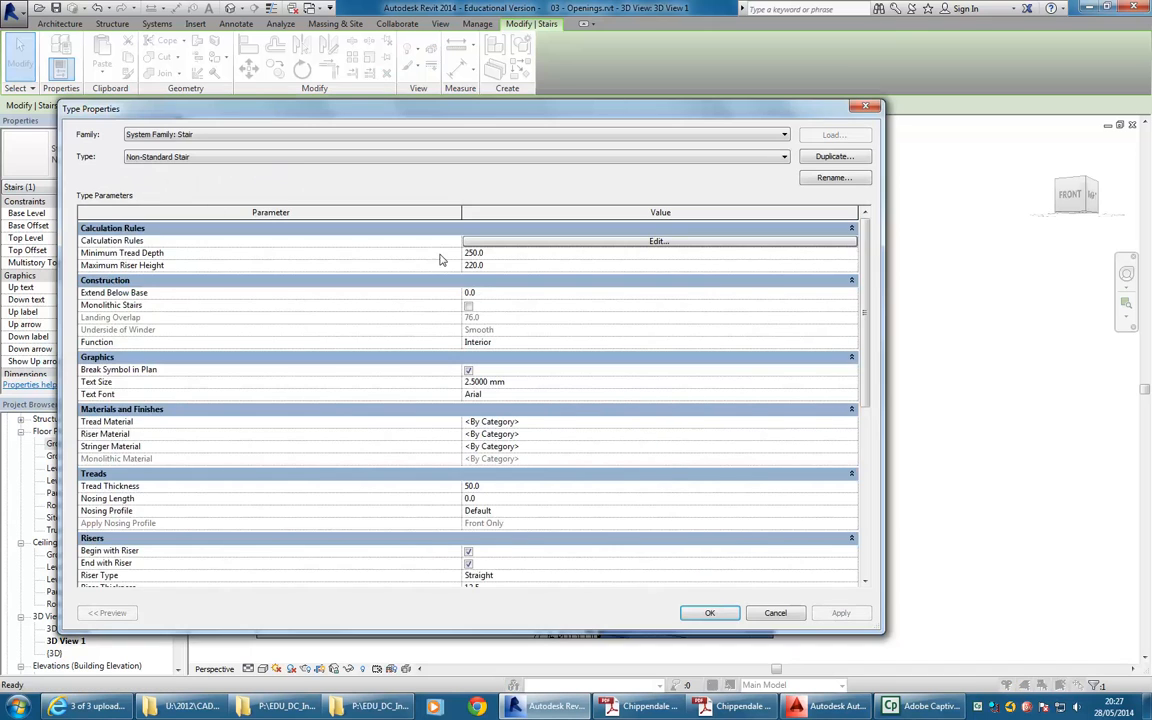
drag(868, 263, 856, 441)
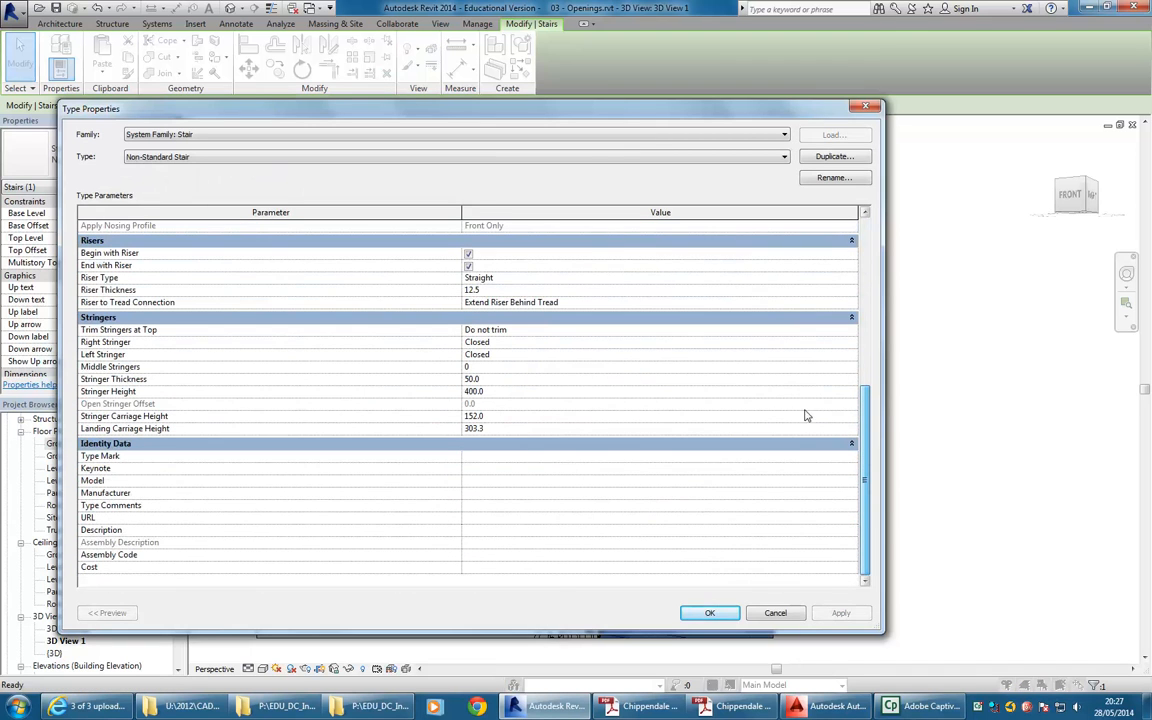
click(850, 344)
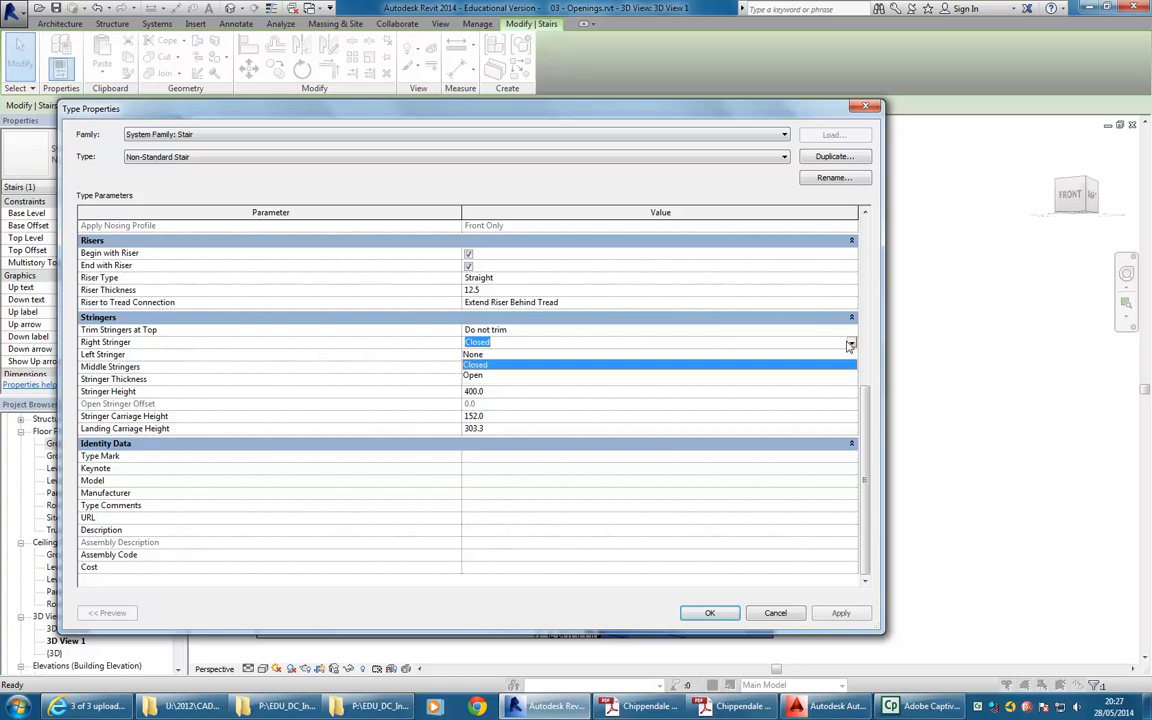
click(474, 354)
click(708, 613)
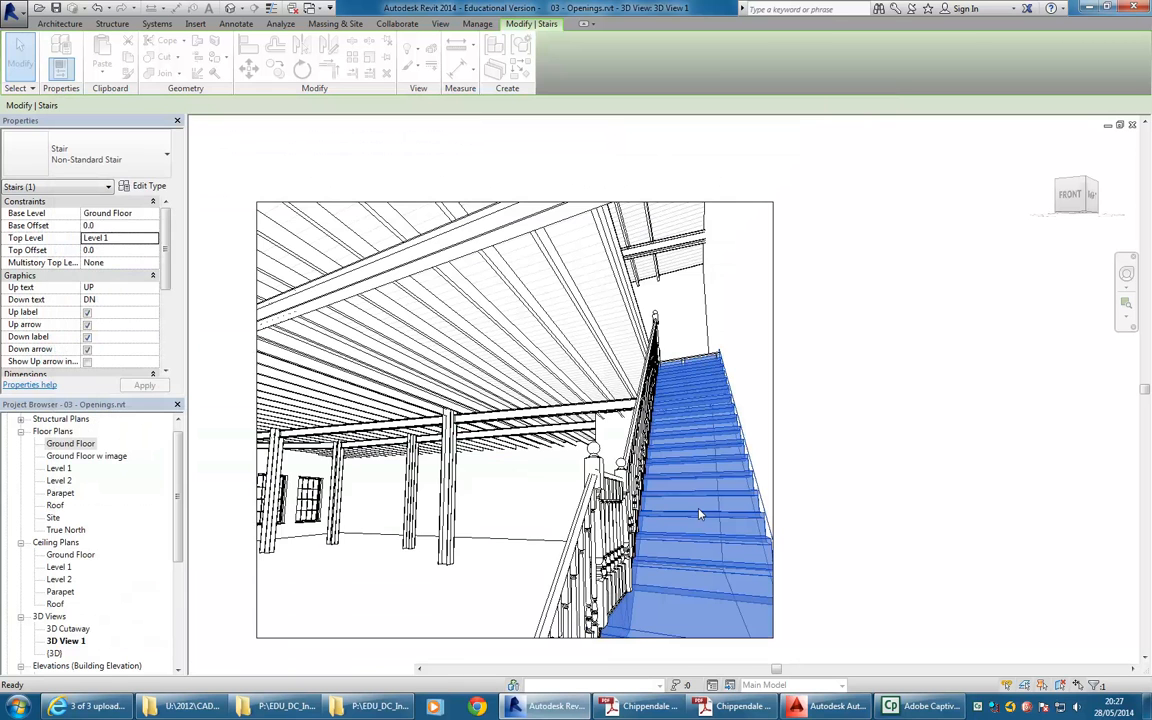
click(756, 391)
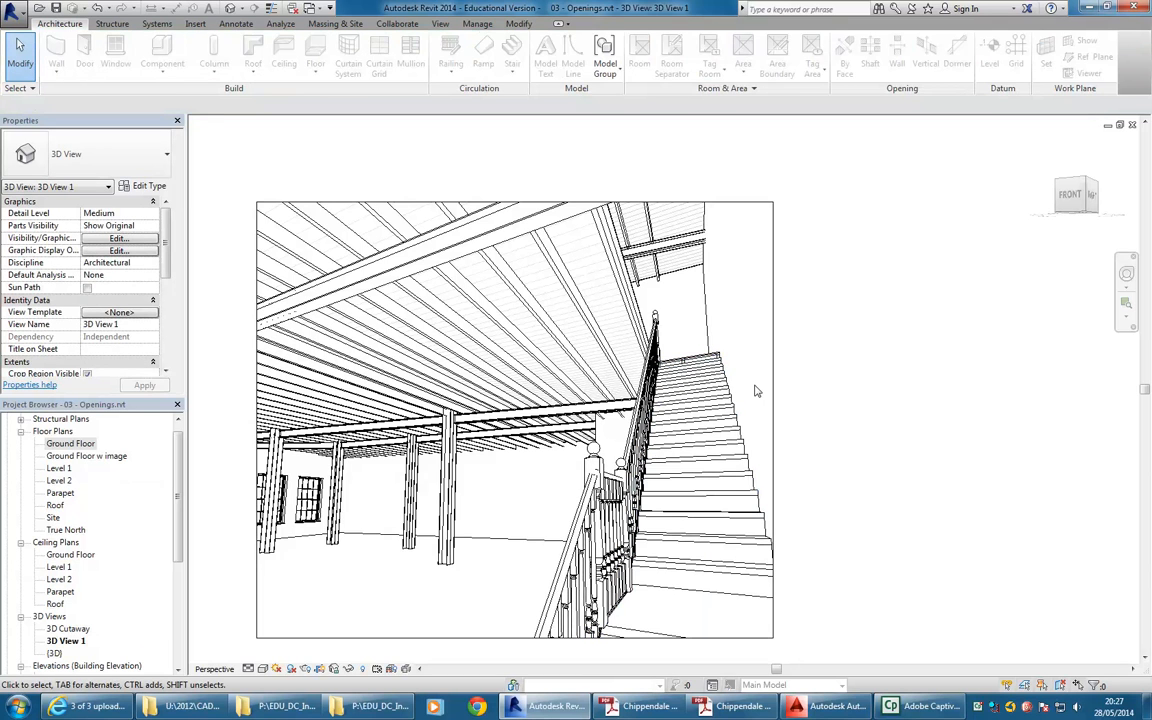
Step: Inspect the top of the stair flight up close, and switch the camera view to the Shaded visual style
scroll(705, 345, up, 5)
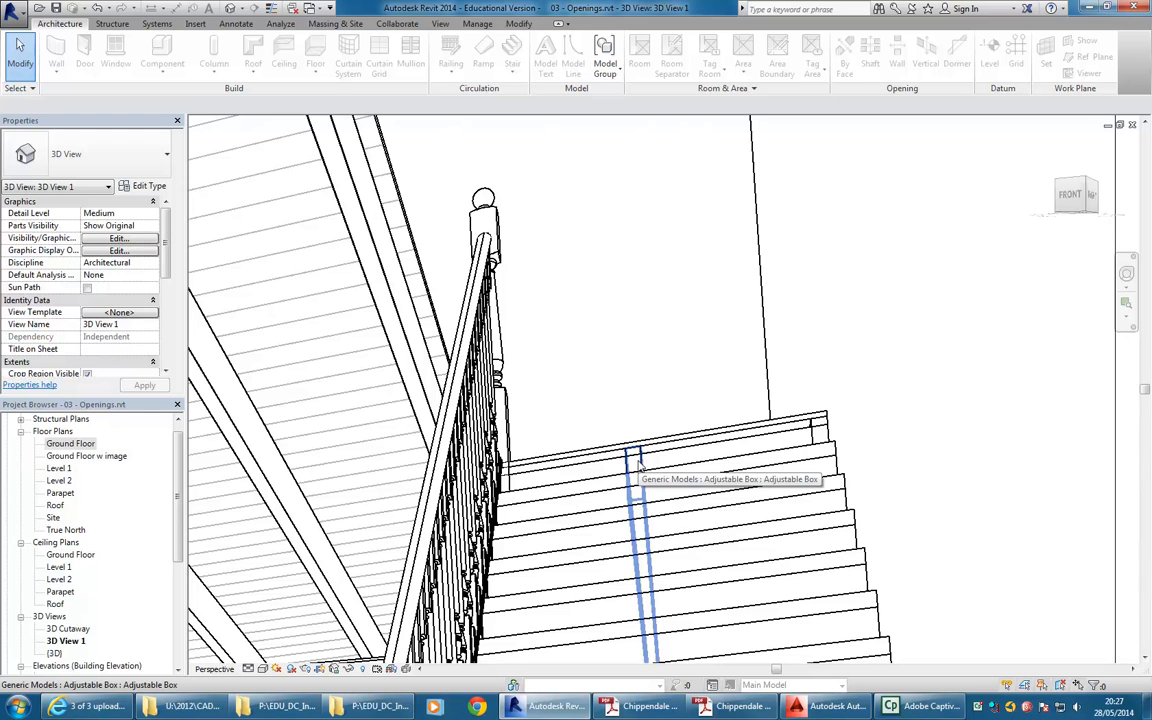
scroll(640, 465, up, 4)
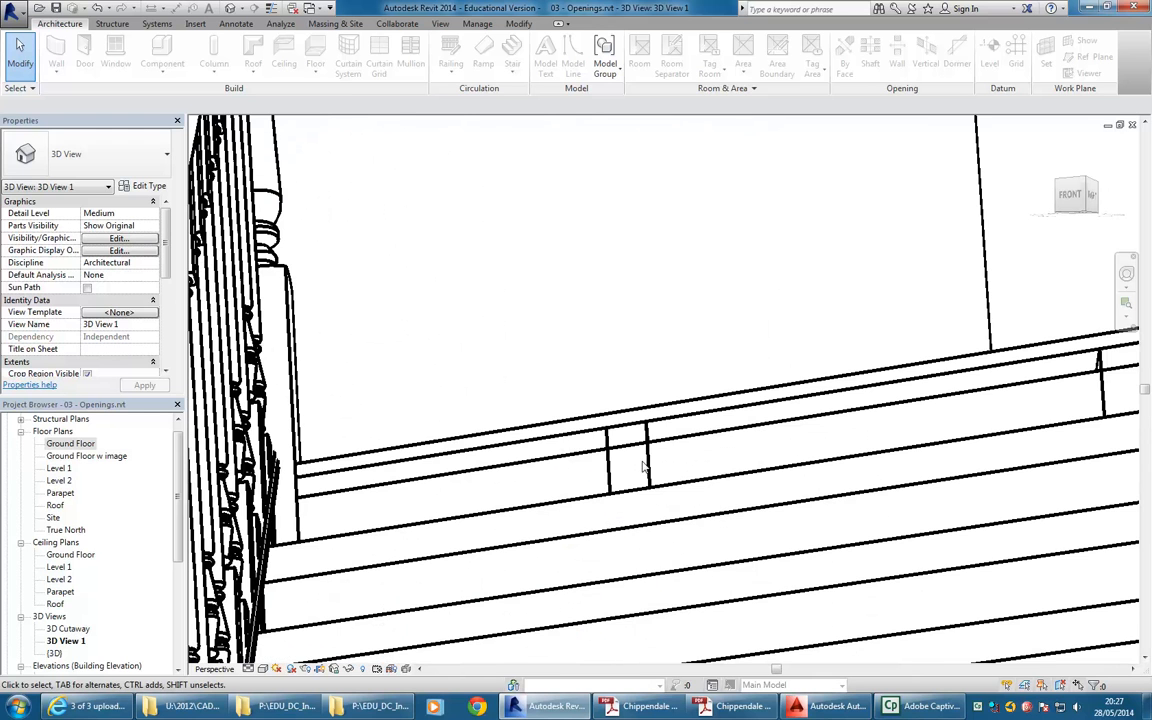
scroll(652, 466, down, 5)
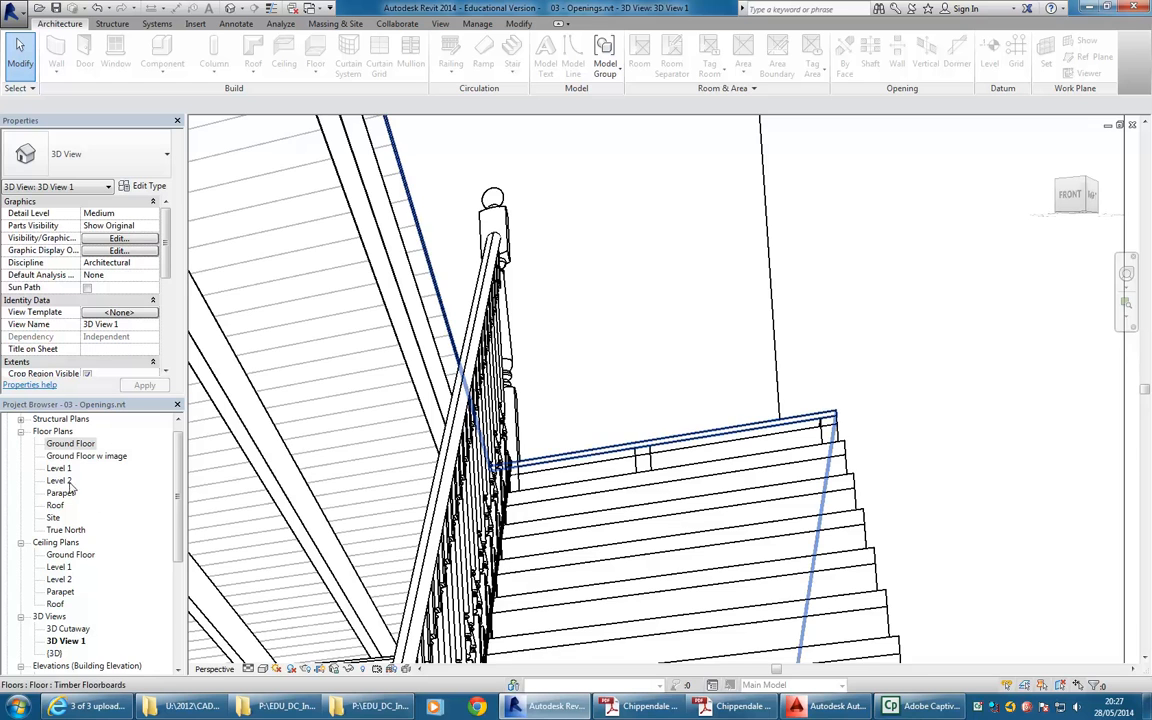
scroll(445, 428, down, 2)
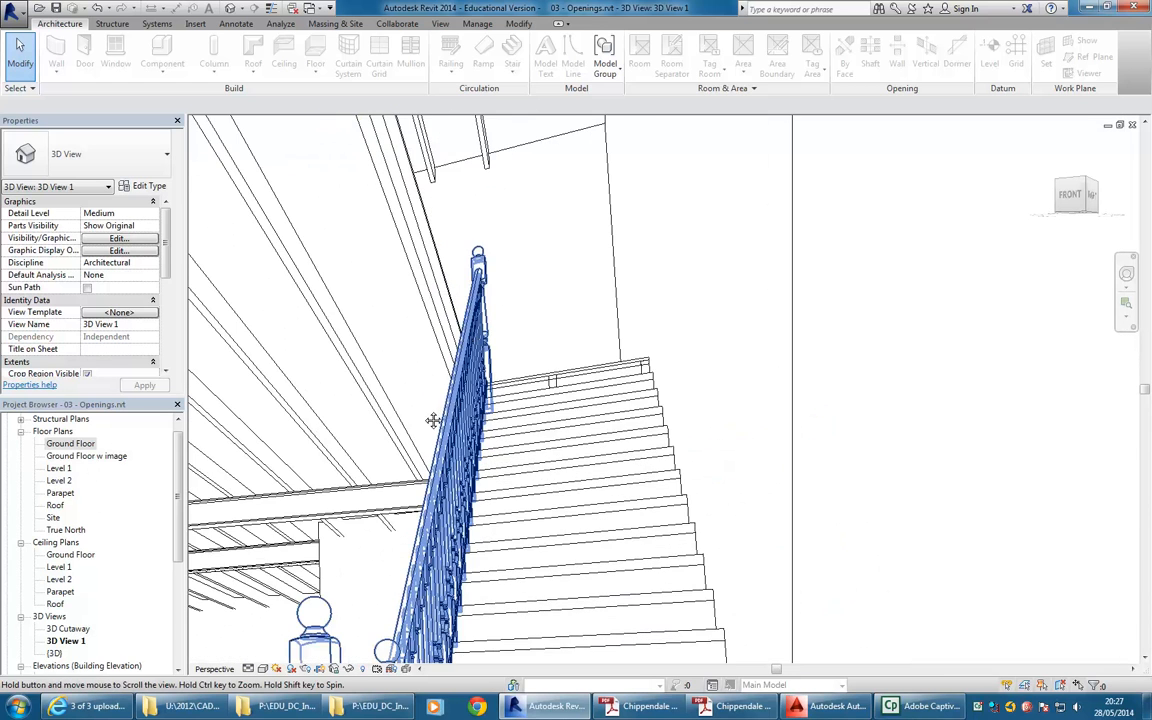
scroll(440, 418, down, 6)
scroll(525, 388, up, 2)
mouse_move(488, 388)
middle_down()
mouse_move(536, 413)
mouse_move(491, 390)
mouse_move(507, 395)
middle_up()
key(s)
key(d)
scroll(478, 392, up, 2)
scroll(492, 390, down, 1)
scroll(489, 499, up, 1)
middle_drag(512, 507, 540, 512)
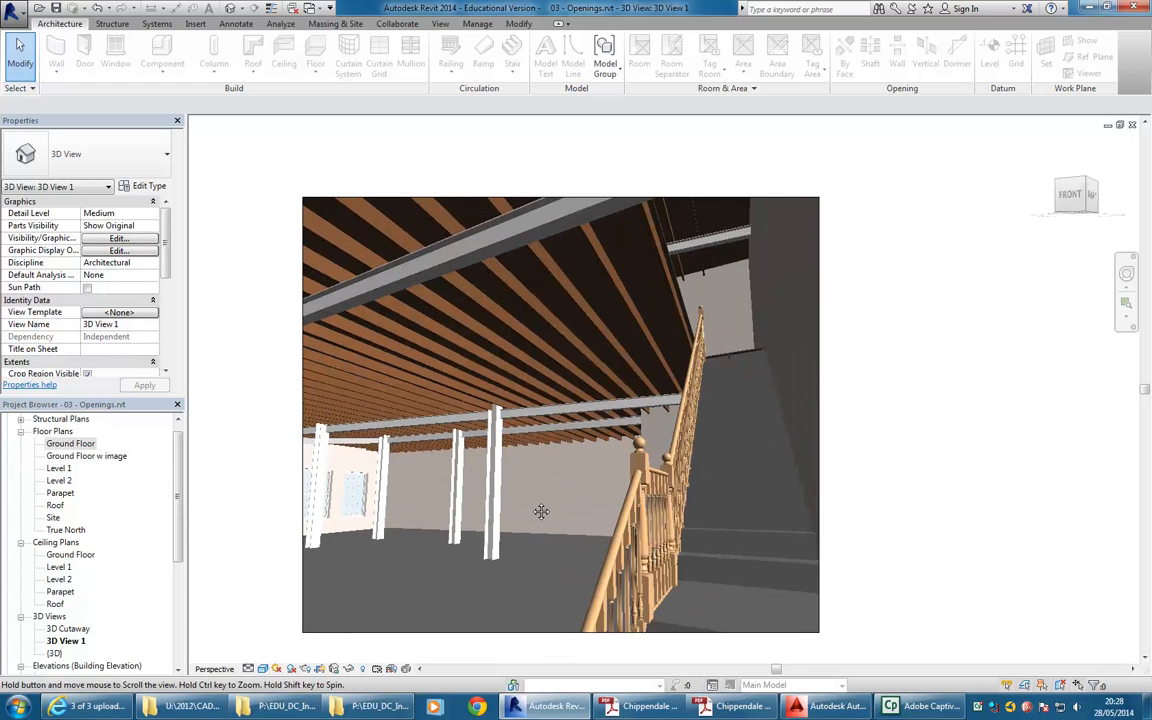
Step: Extend the camera view's crop region outward on both sides and upward to show more columns and ceiling joists
click(304, 412)
drag(304, 414, 221, 412)
drag(821, 414, 925, 414)
drag(572, 197, 572, 141)
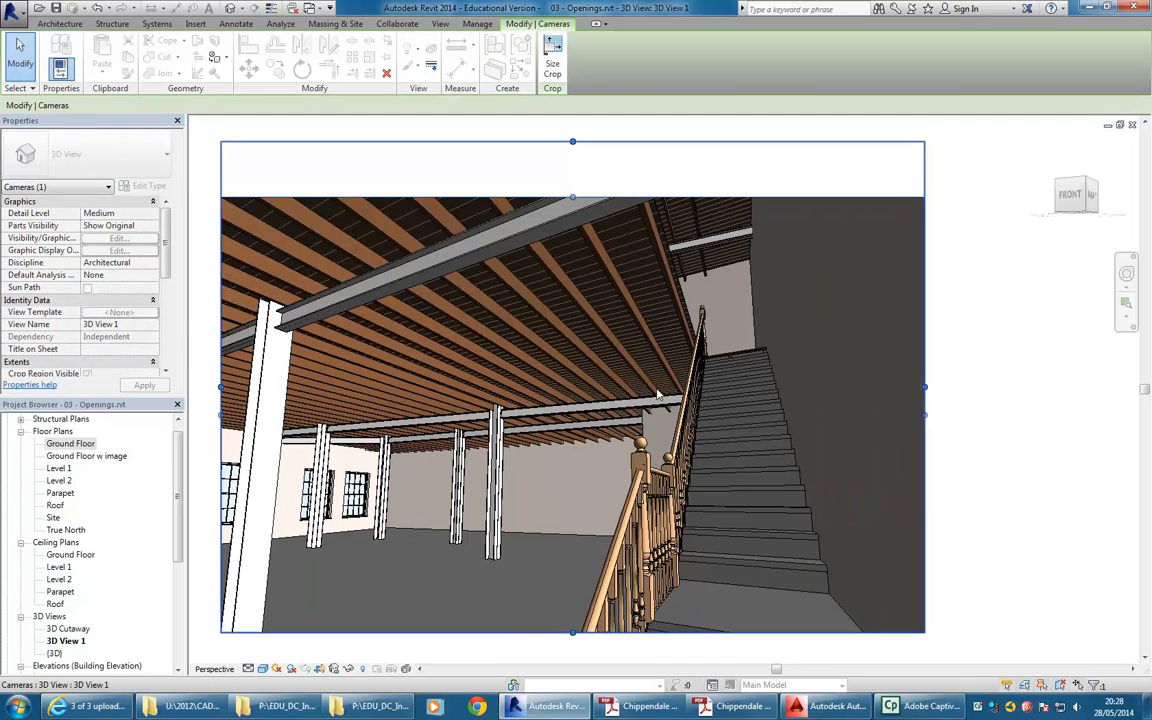
click(731, 302)
middle_drag(731, 302, 769, 302)
scroll(743, 297, up, 1)
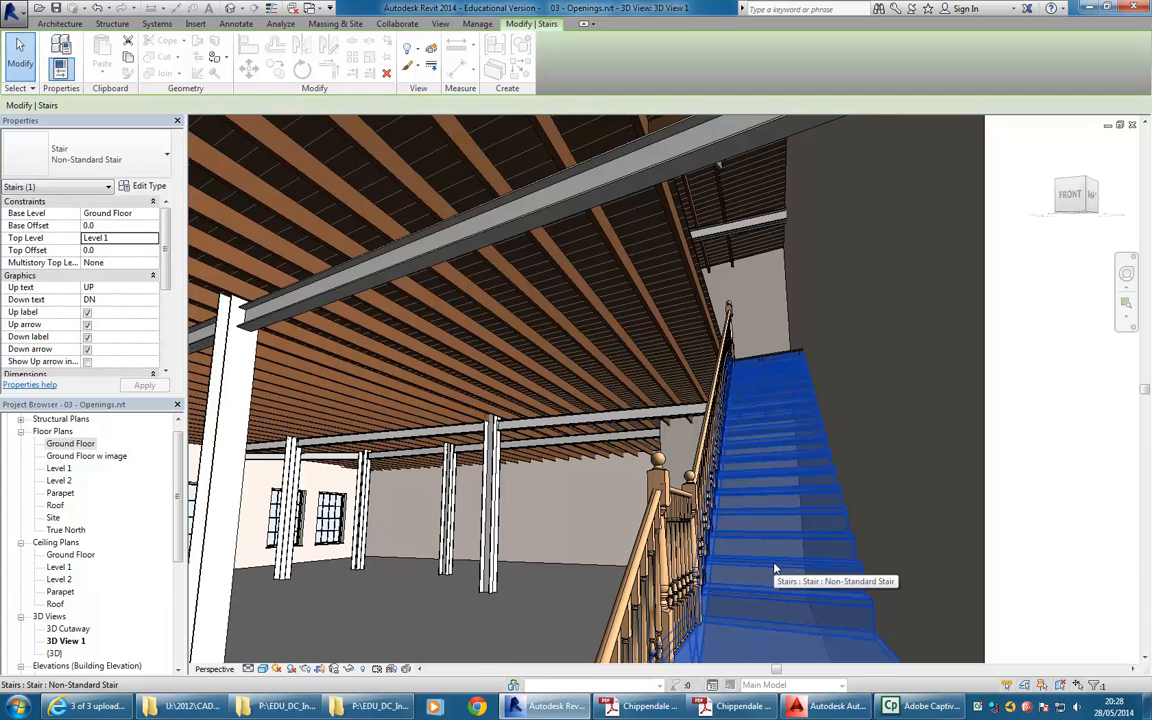
key(Escape)
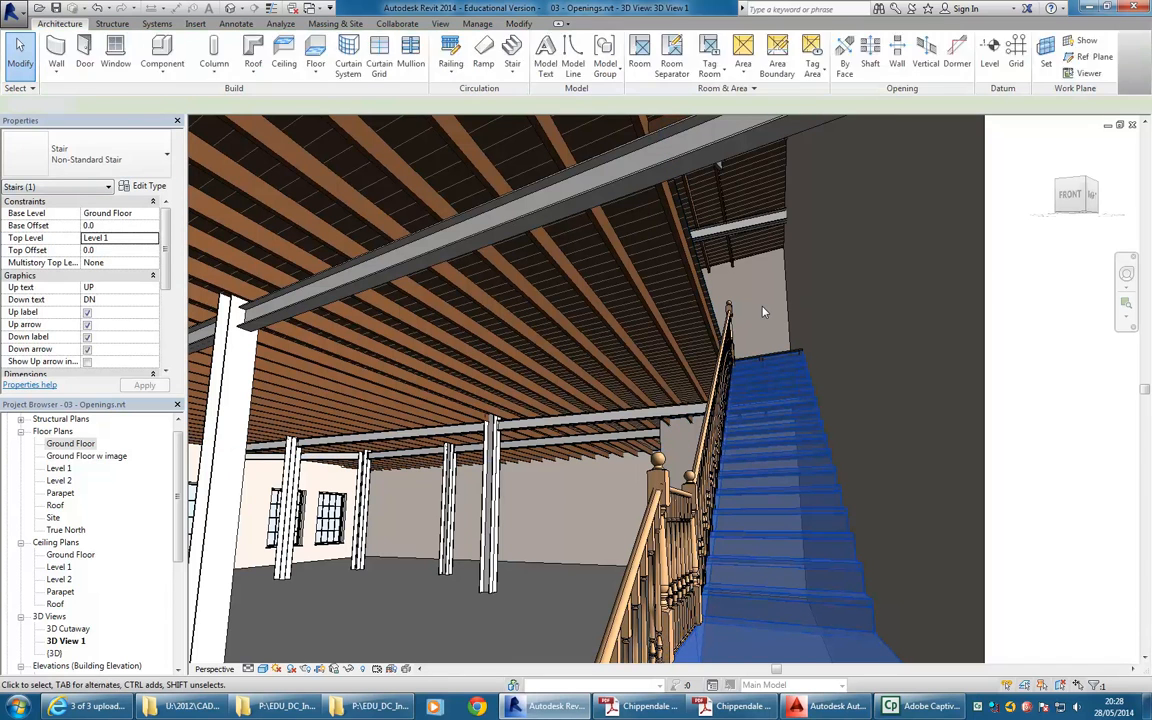
Step: Review the tread, riser and stringer material settings in the Non-Standard Stair's type properties without changing them
click(764, 421)
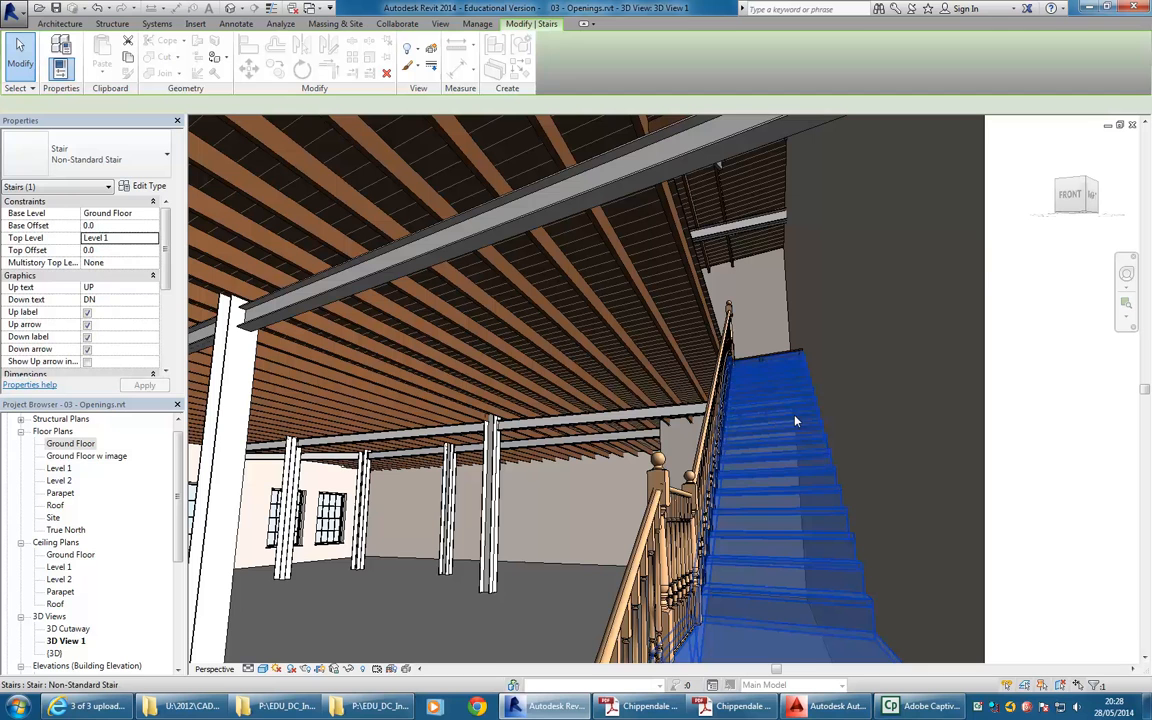
click(145, 187)
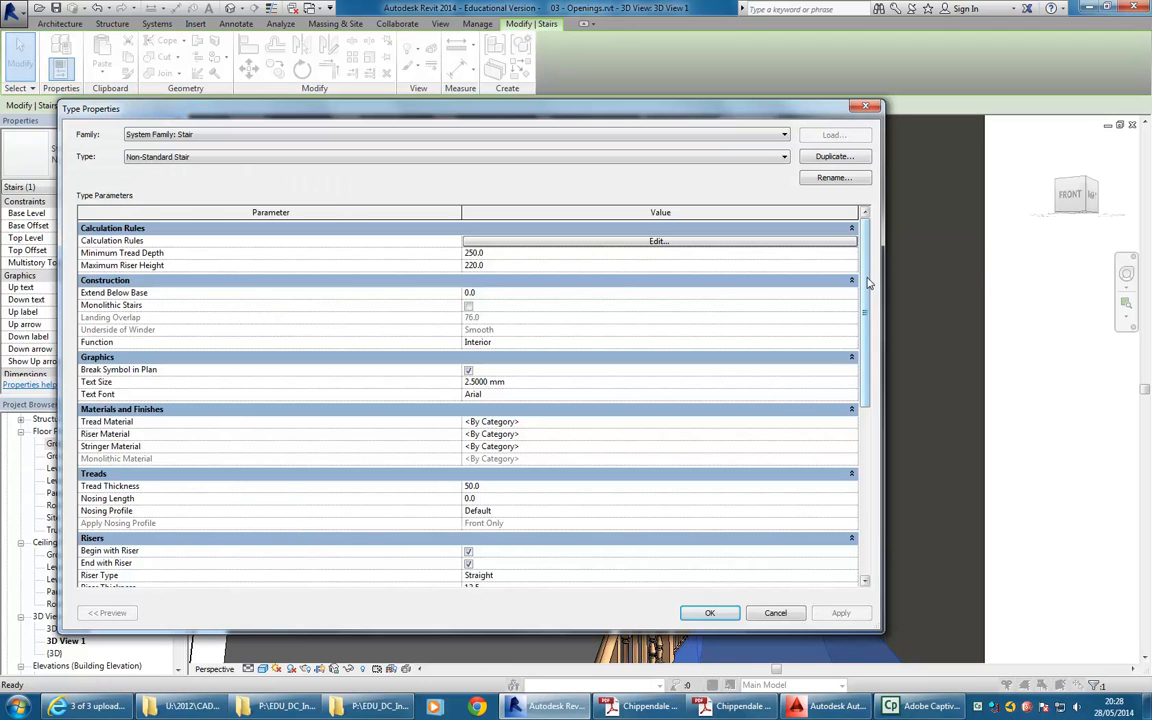
scroll(851, 295, down, 2)
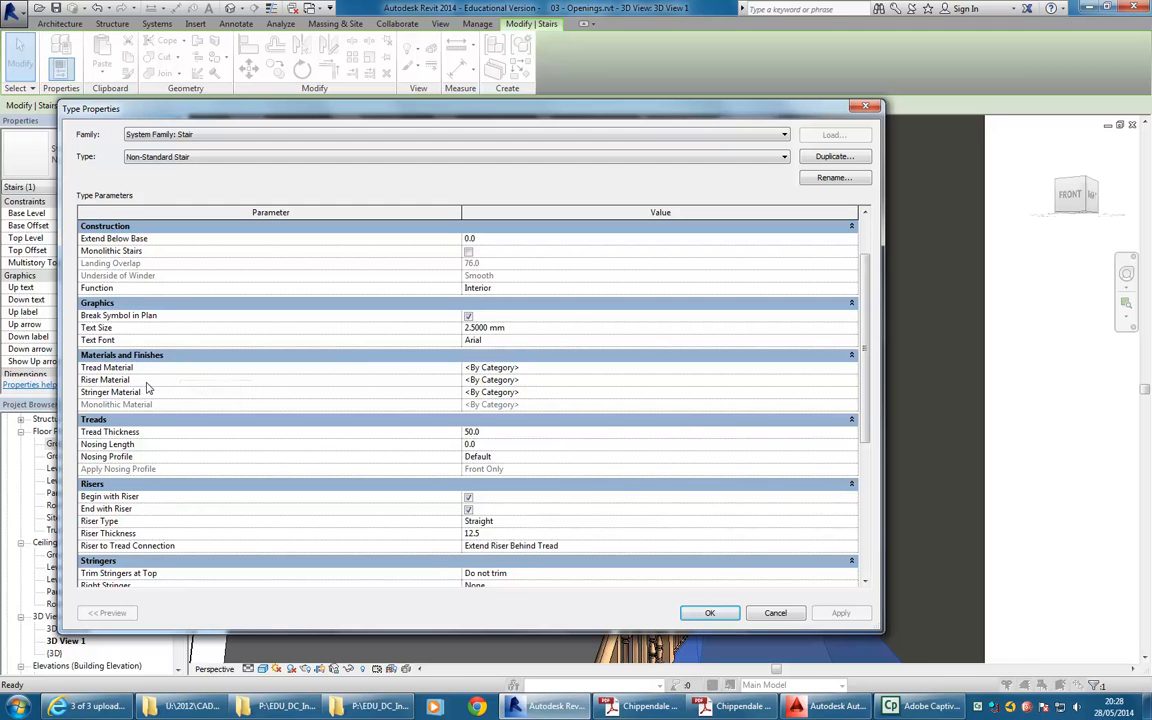
click(776, 614)
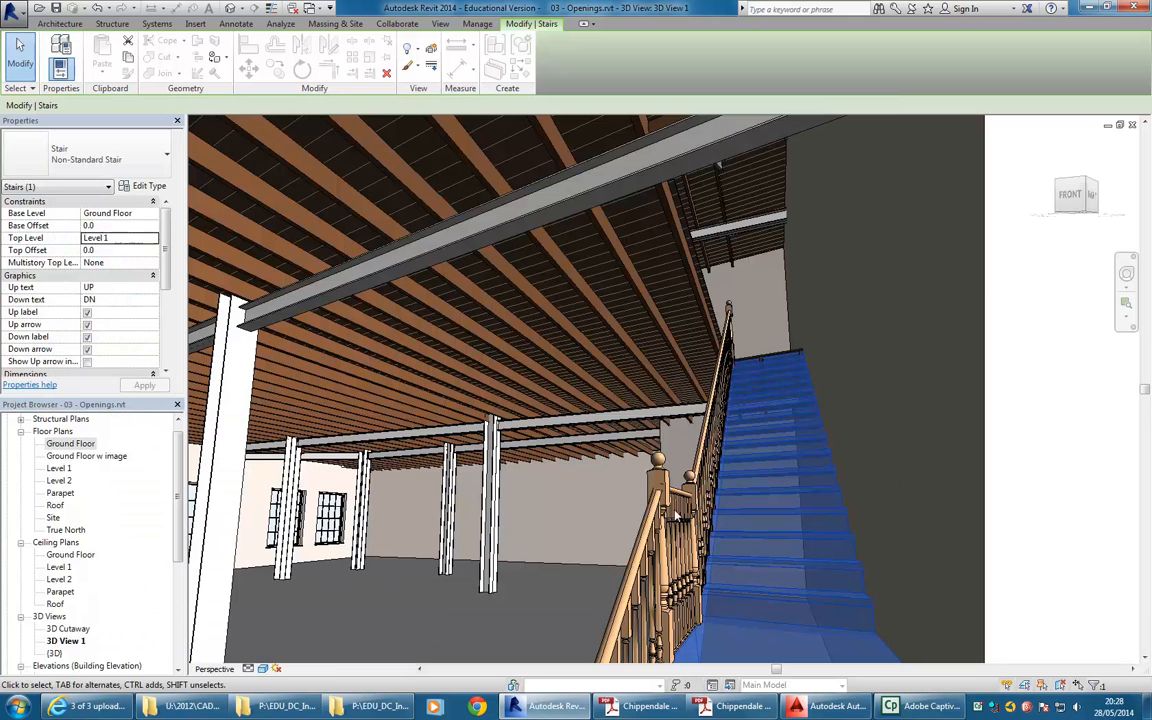
click(538, 514)
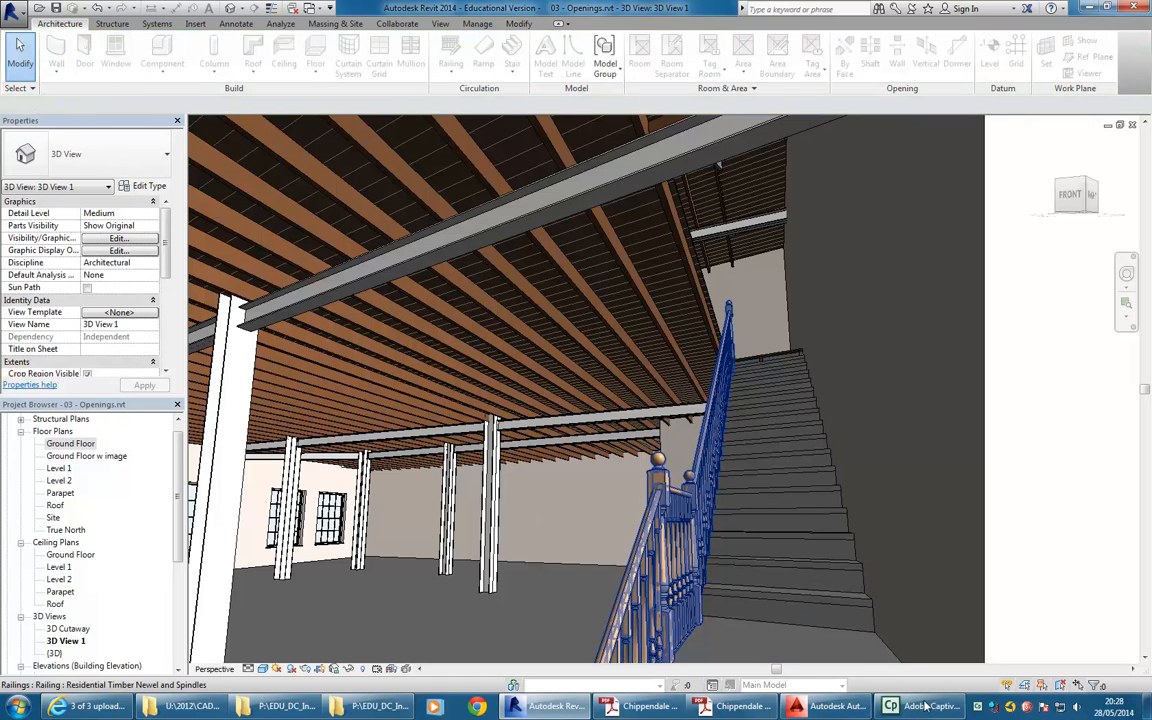
mouse_move(942, 713)
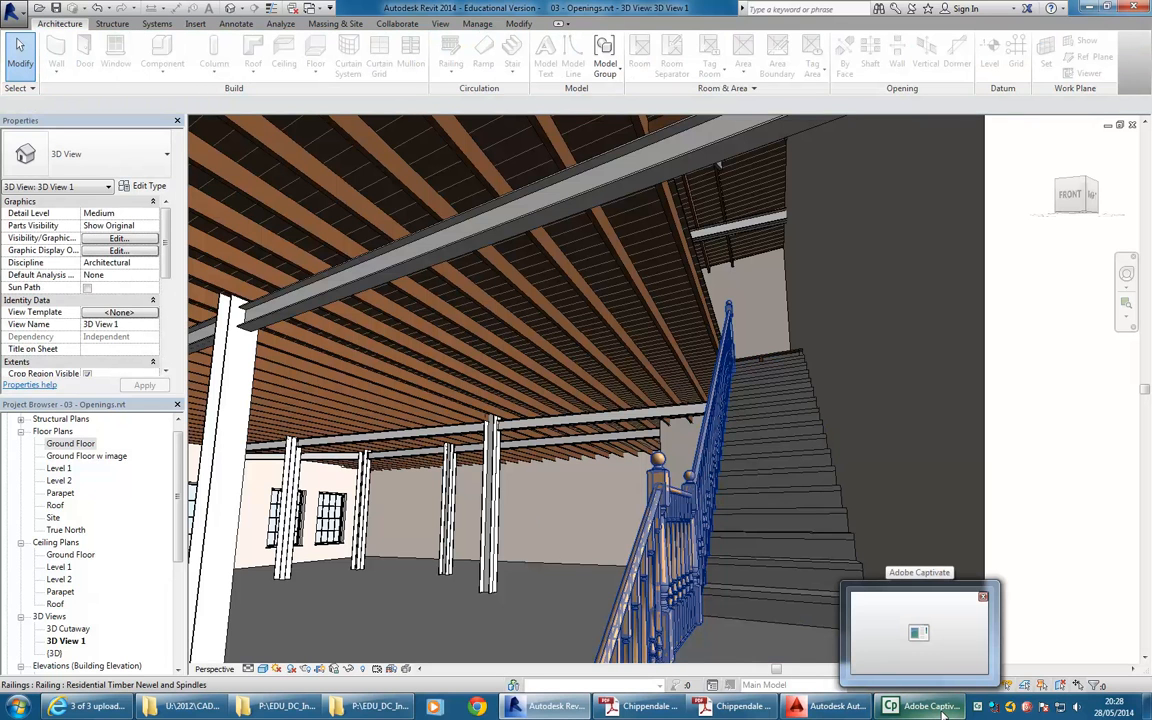